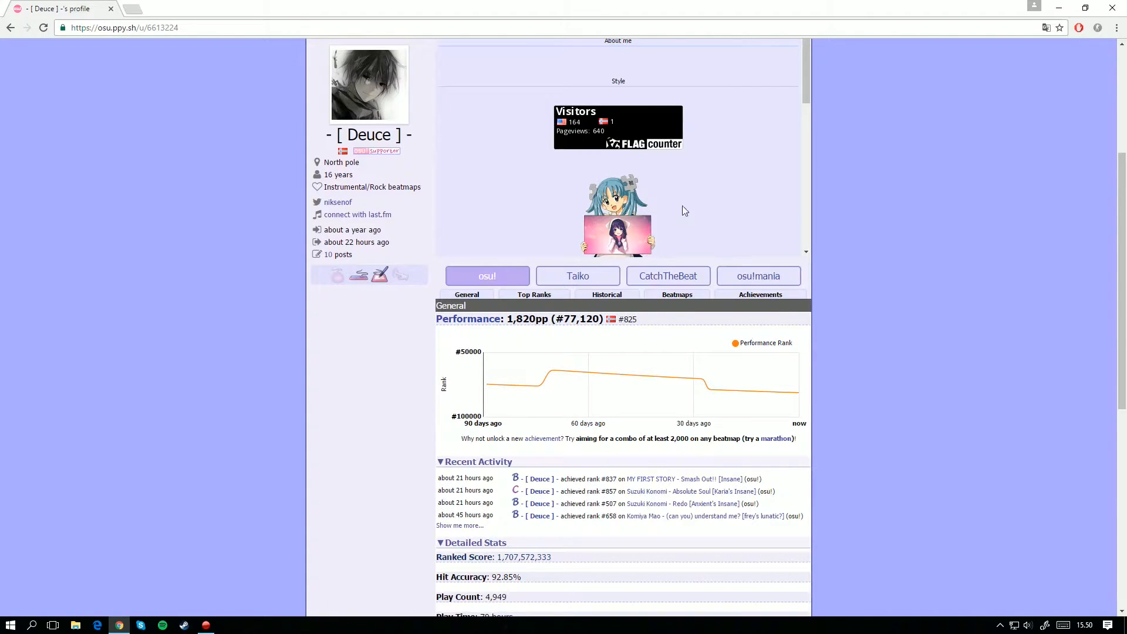
# Step: Examine the about-me section of the osu! profile, including the animated sign-holding character and the rainy city banner
pyautogui.moveTo(803, 92); pyautogui.dragTo(801, 192)
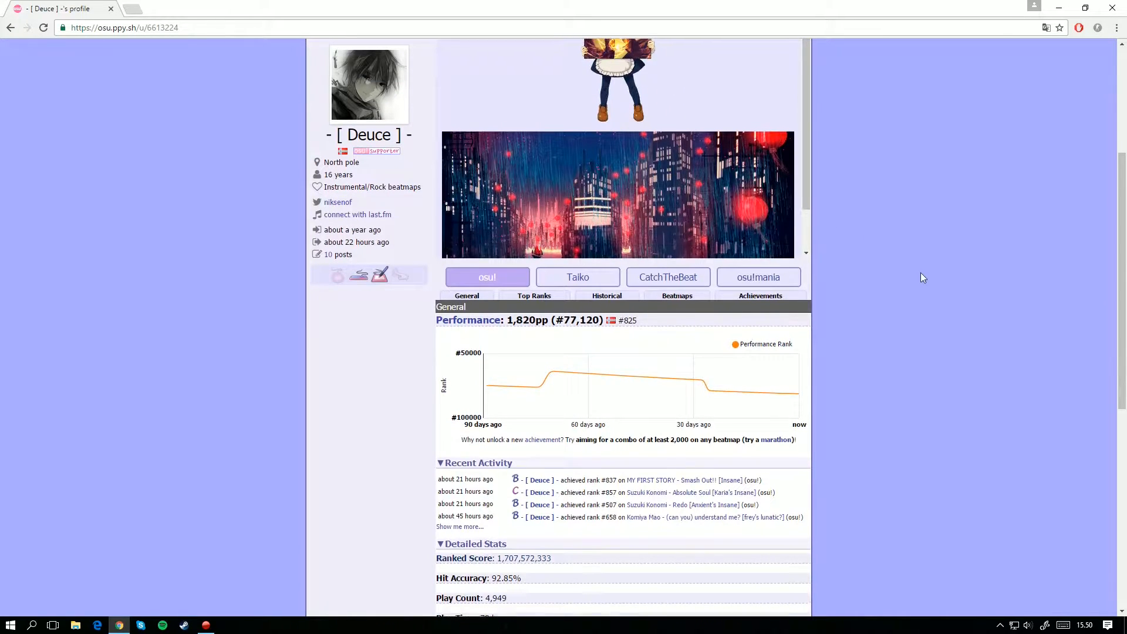
pyautogui.moveTo(805, 276); pyautogui.dragTo(805, 291)
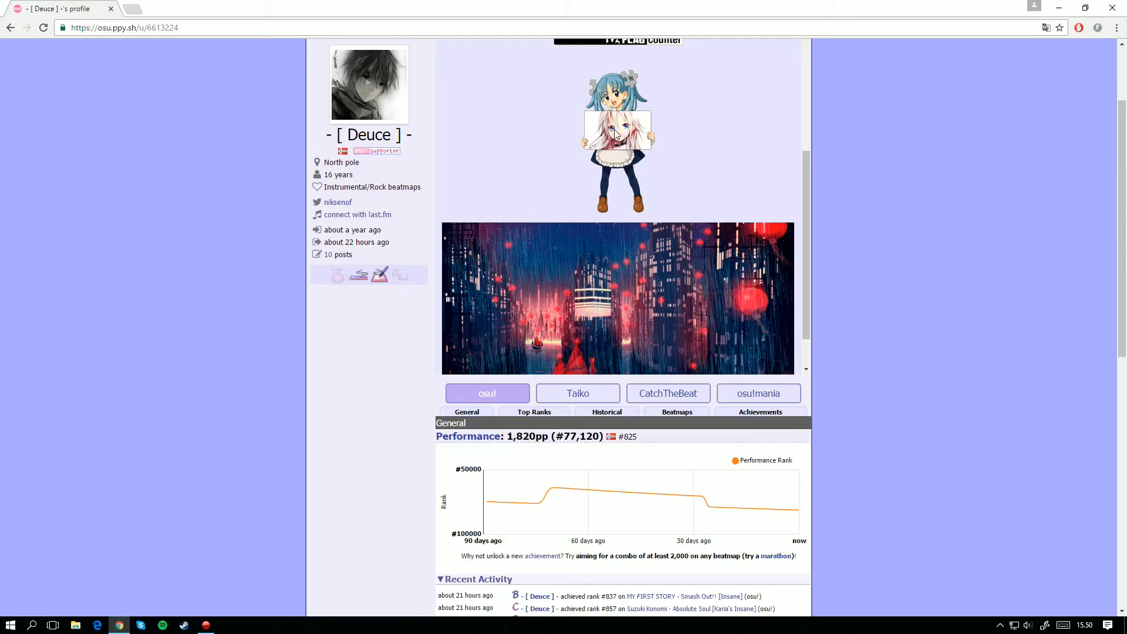
pyautogui.scroll(-1, 797, 263)
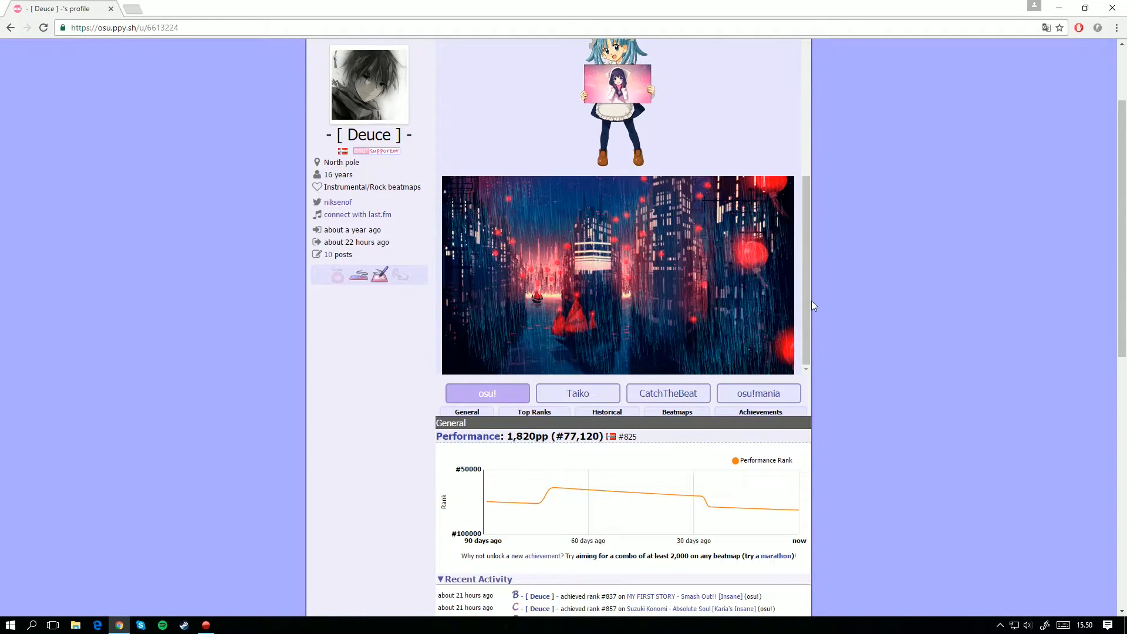
pyautogui.scroll(1, 806, 299)
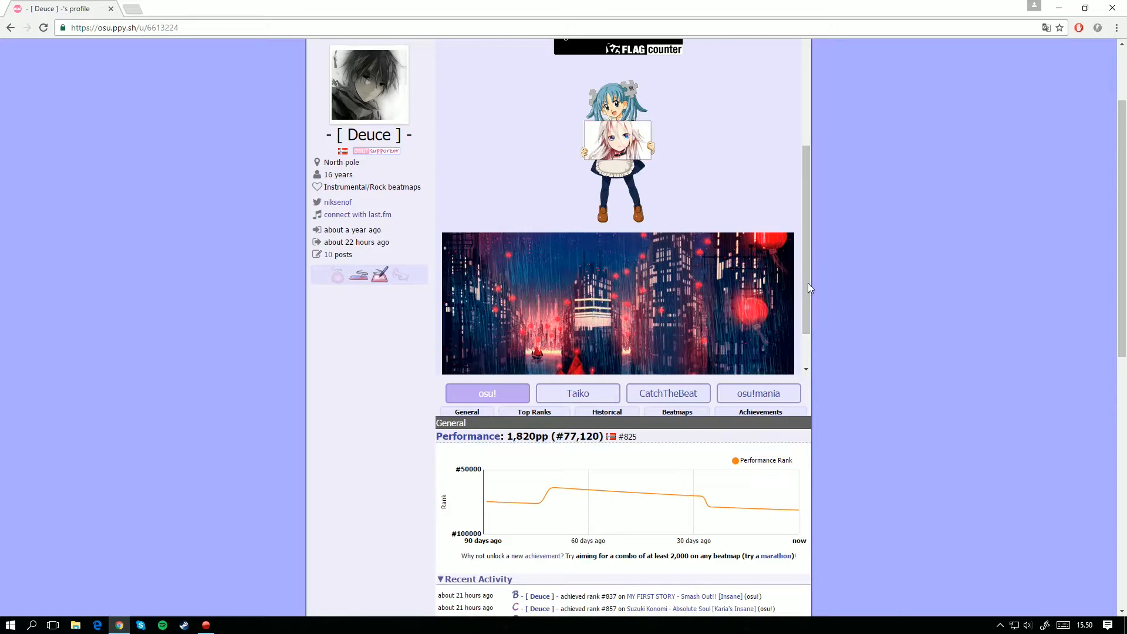
pyautogui.scroll(-1, 808, 284)
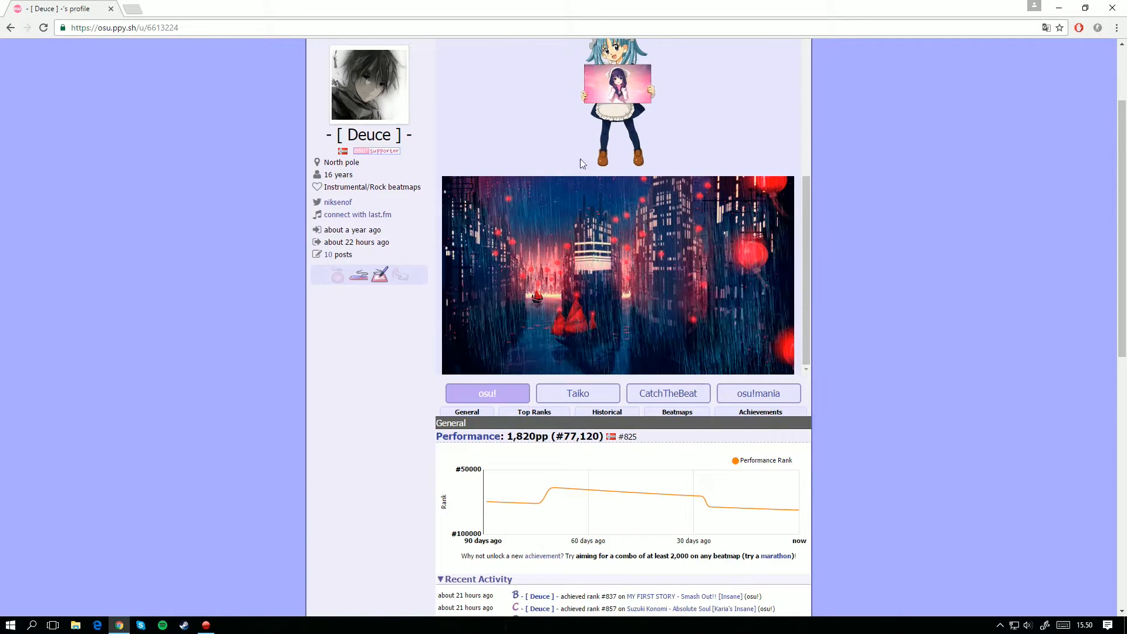
pyautogui.scroll(1, 801, 301)
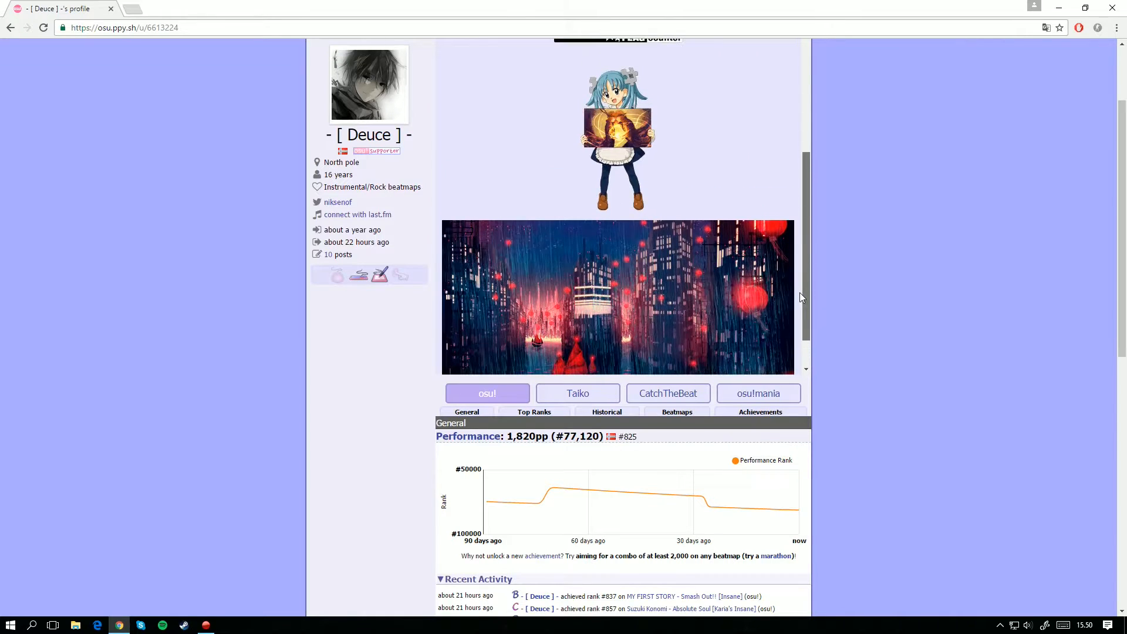
pyautogui.scroll(-1, 801, 300)
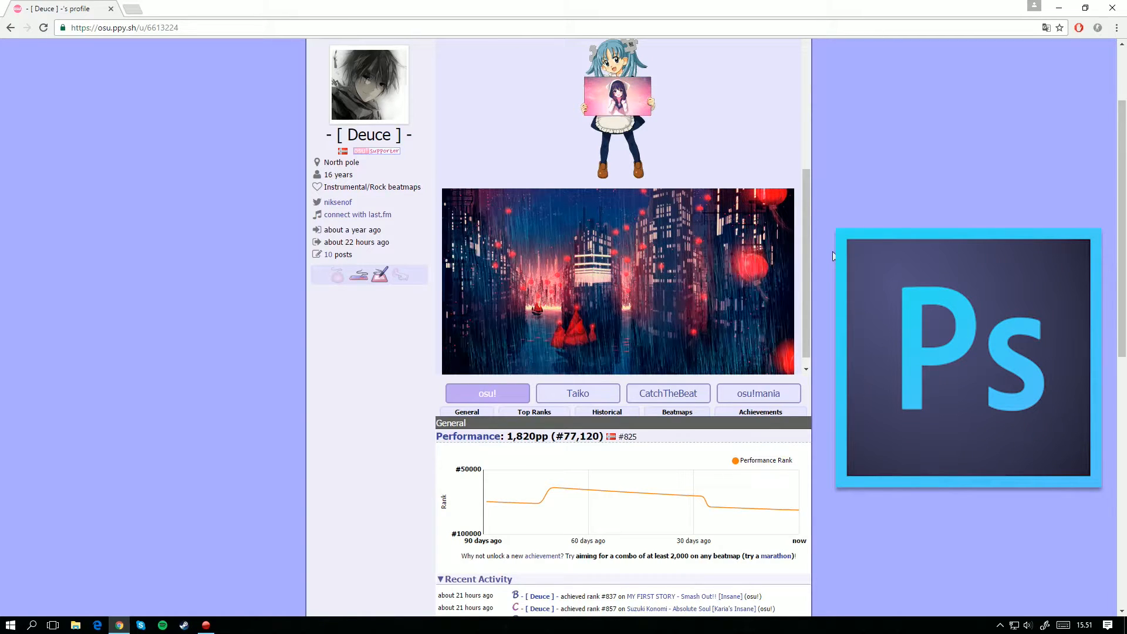
pyautogui.scroll(1, 893, 221)
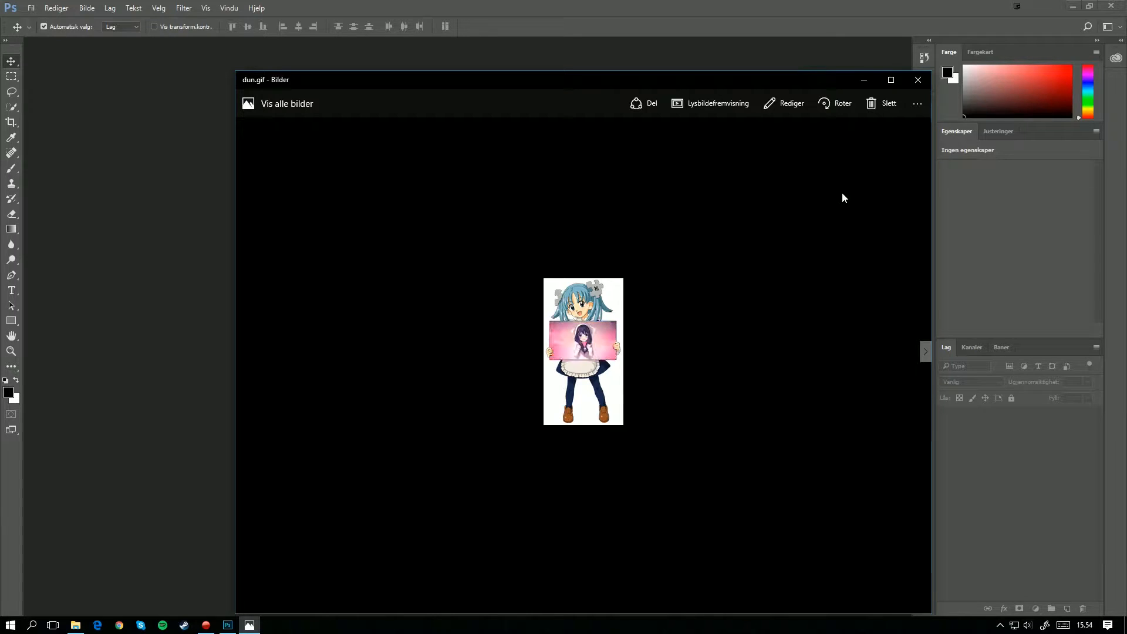
# Step: Close the dun.gif preview and open the Wikipe-tan_holding_sign image from the Youtube folder in Photoshop
pyautogui.click(917, 79)
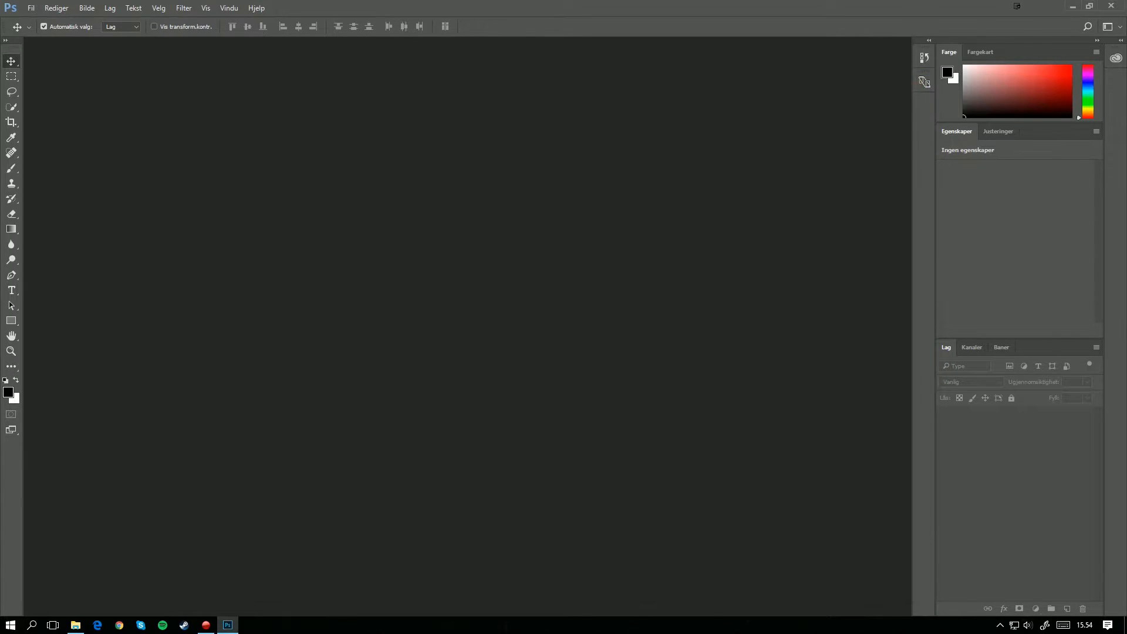
pyautogui.hotkey('alt', 'Tab')
pyautogui.moveTo(736, 191); pyautogui.dragTo(607, 145)
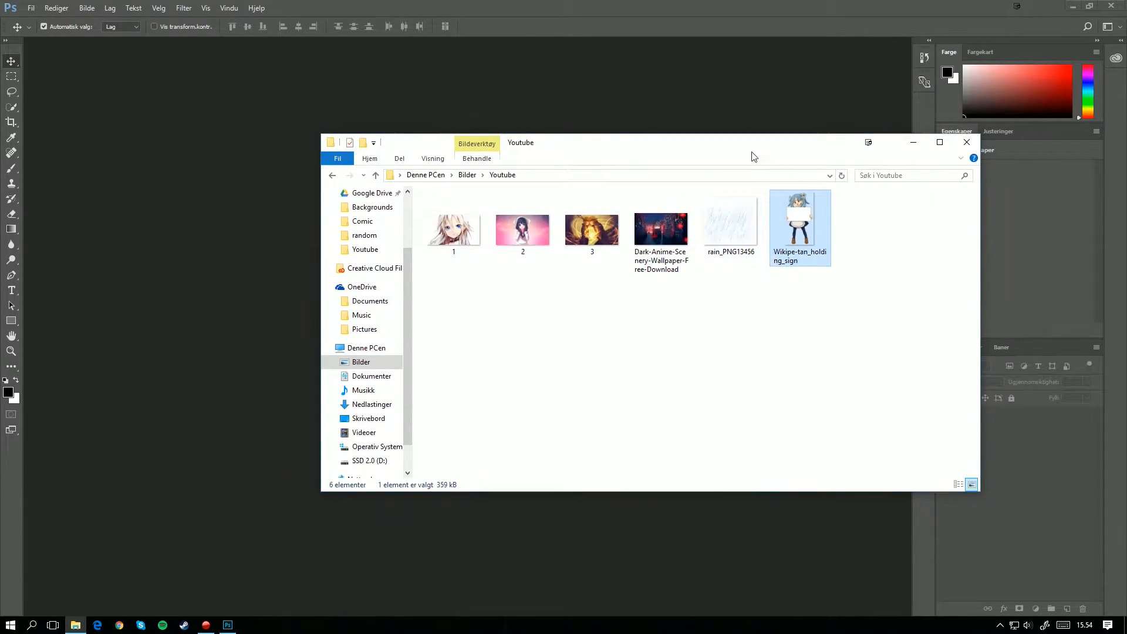
pyautogui.moveTo(735, 156); pyautogui.dragTo(813, 237)
pyautogui.moveTo(667, 421); pyautogui.dragTo(315, 319)
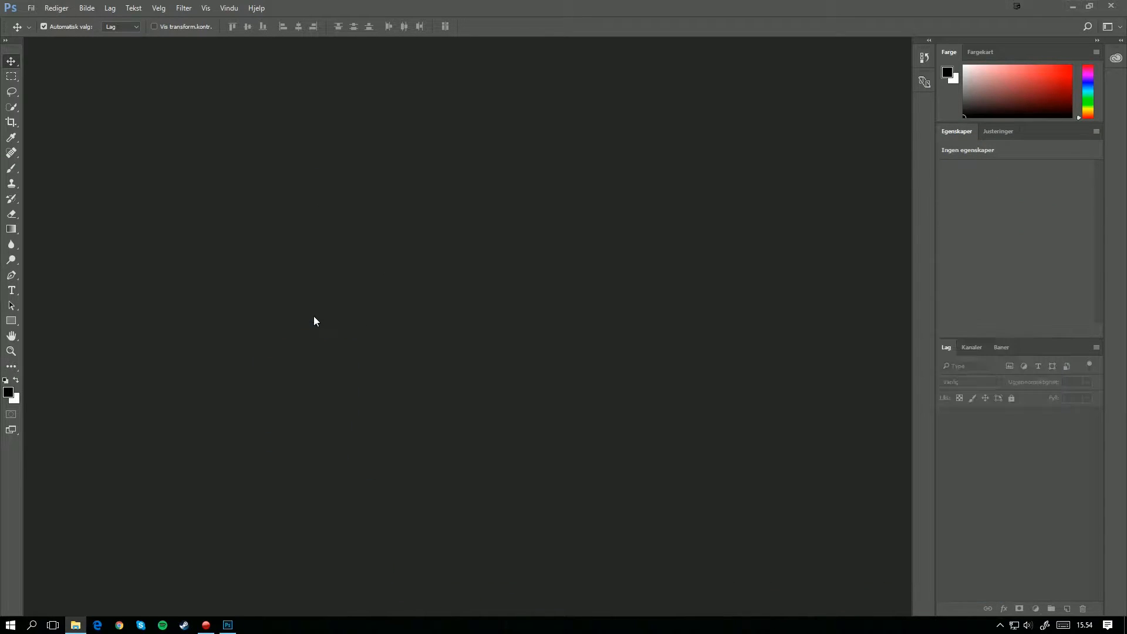
pyautogui.click(605, 298)
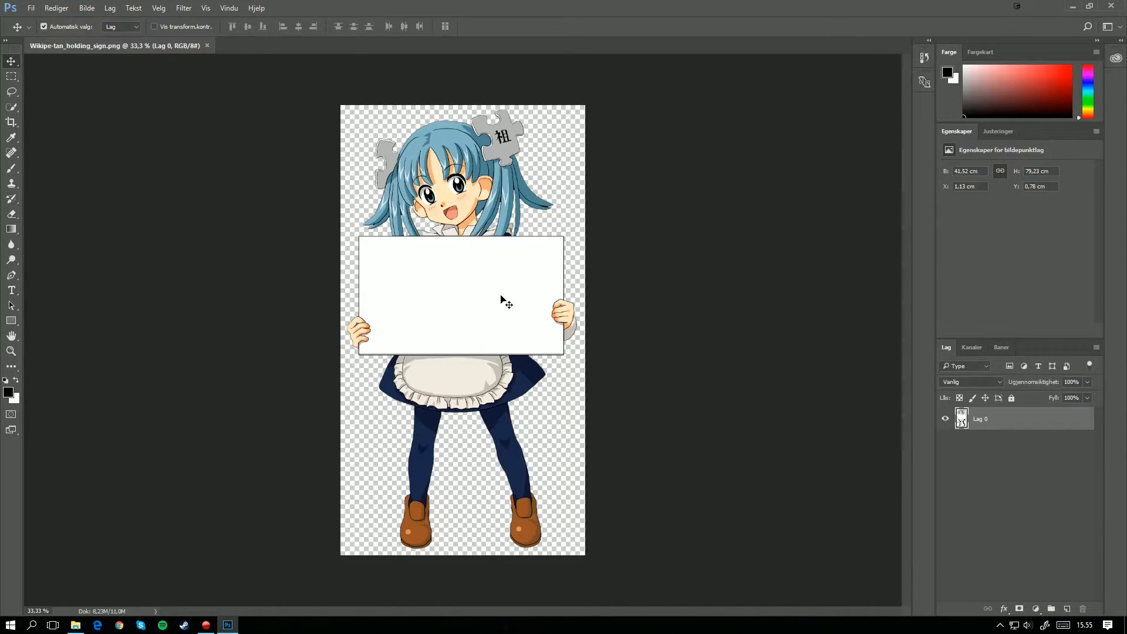
# Step: Switch to Chrome and search Google Images for "anime holding picture"
pyautogui.click(119, 625)
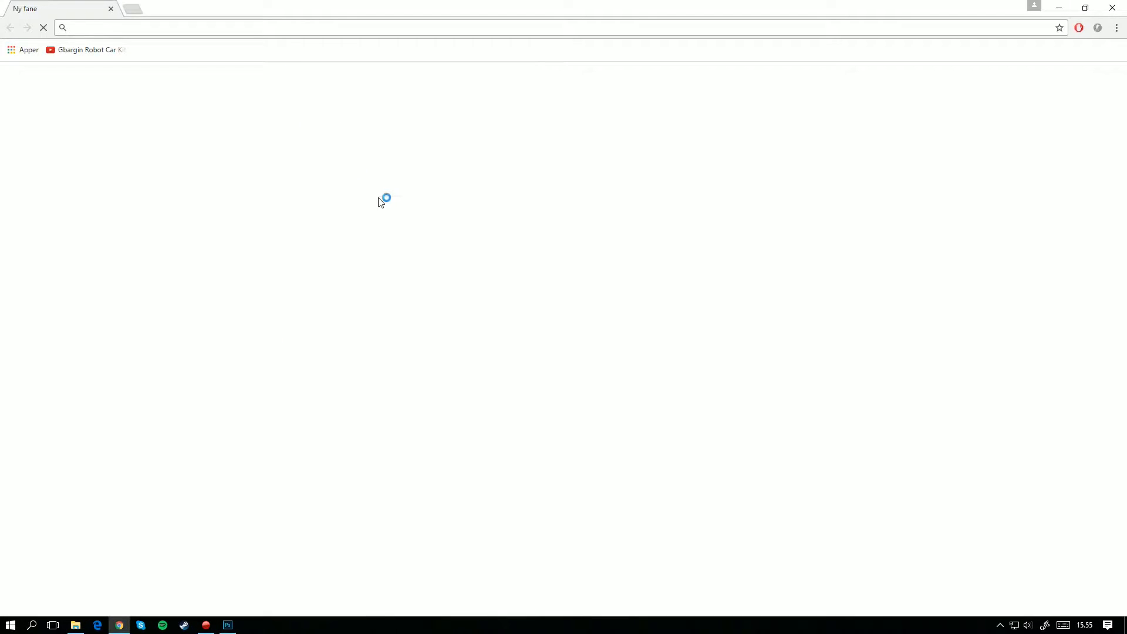
pyautogui.write('anime')
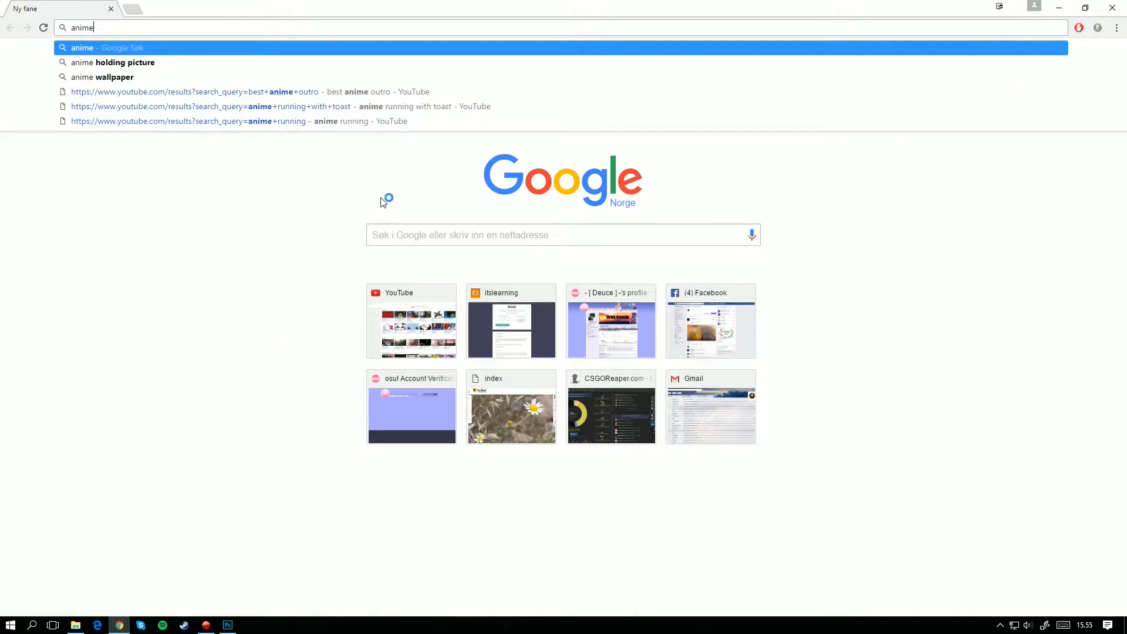
pyautogui.press('Down')
pyautogui.press('Return')
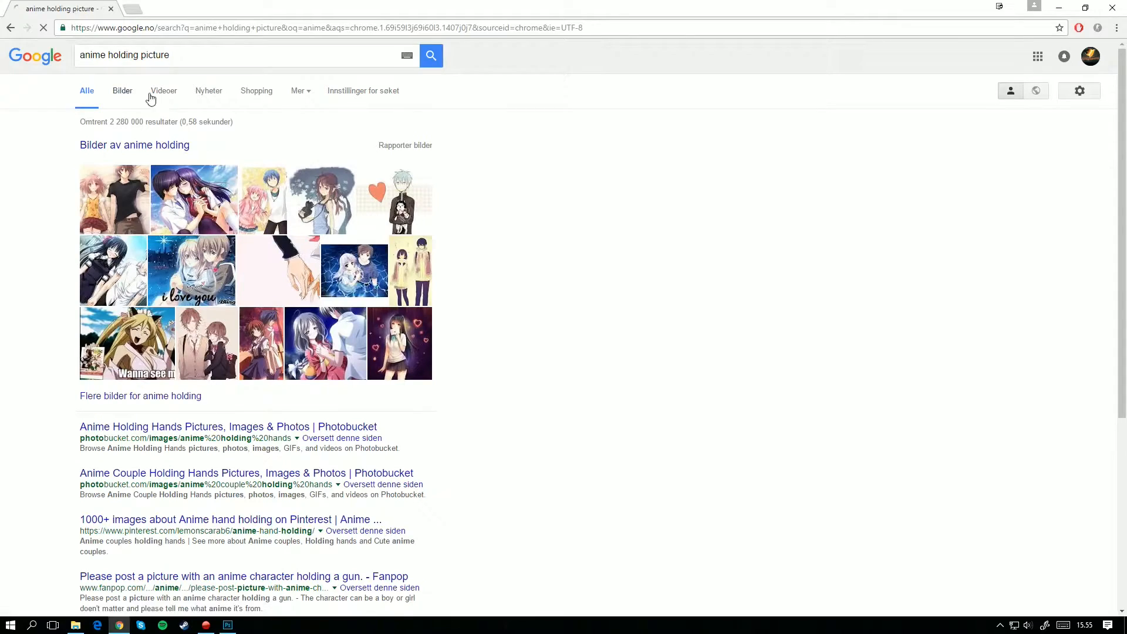
pyautogui.click(122, 90)
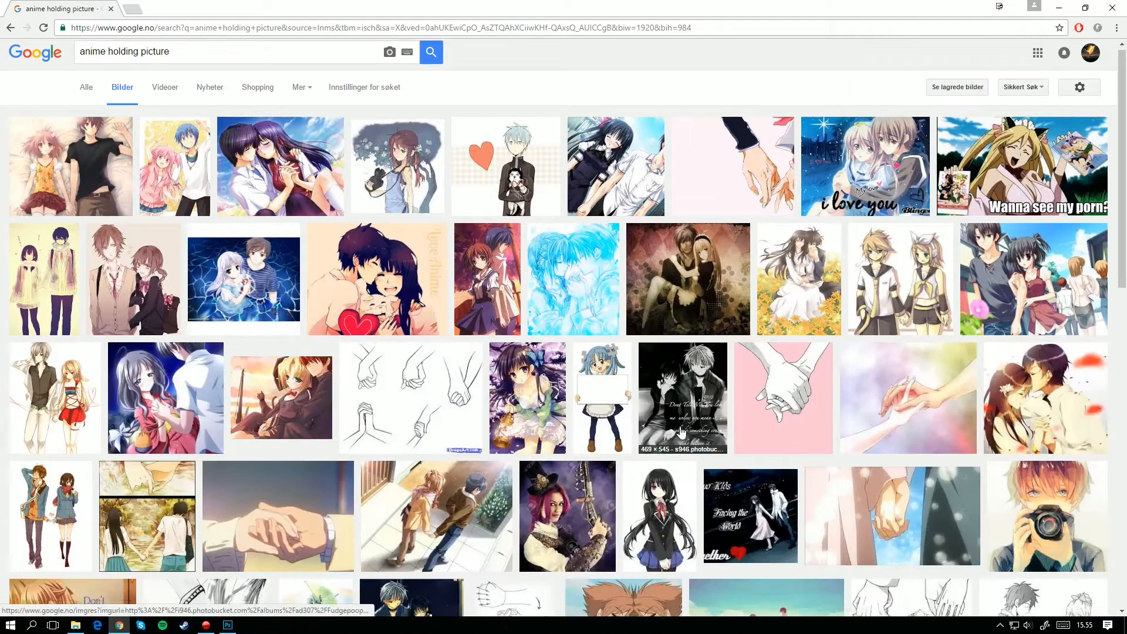
# Step: Browse the image results, preview the Wikipe-tan holding sign picture, and close the browser
pyautogui.scroll(-2, 683, 432)
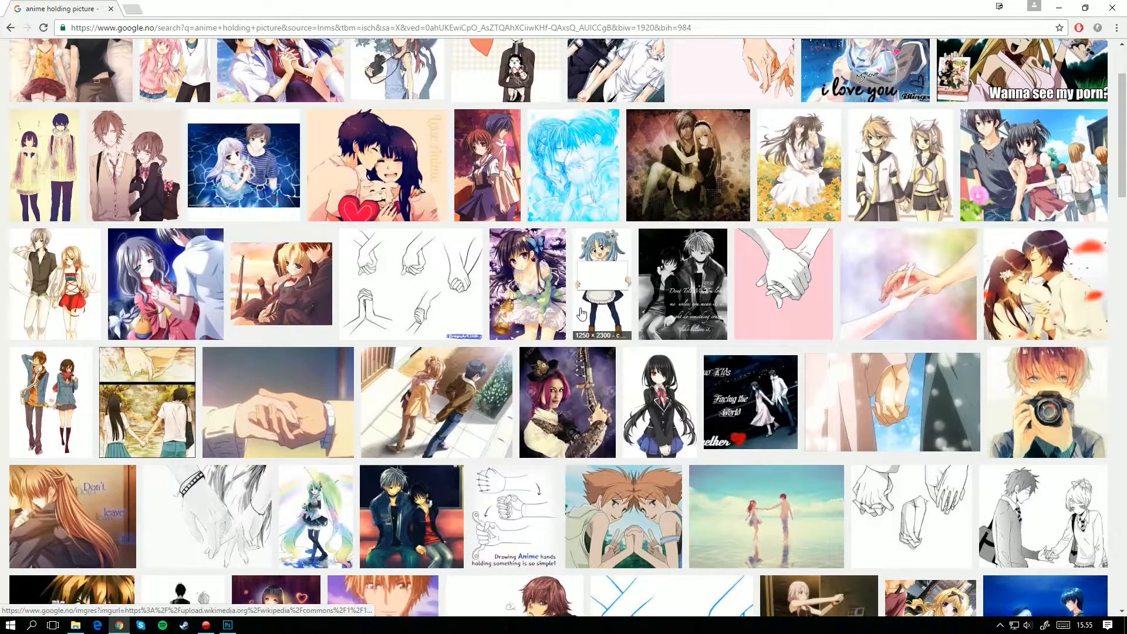
pyautogui.scroll(-6, 581, 314)
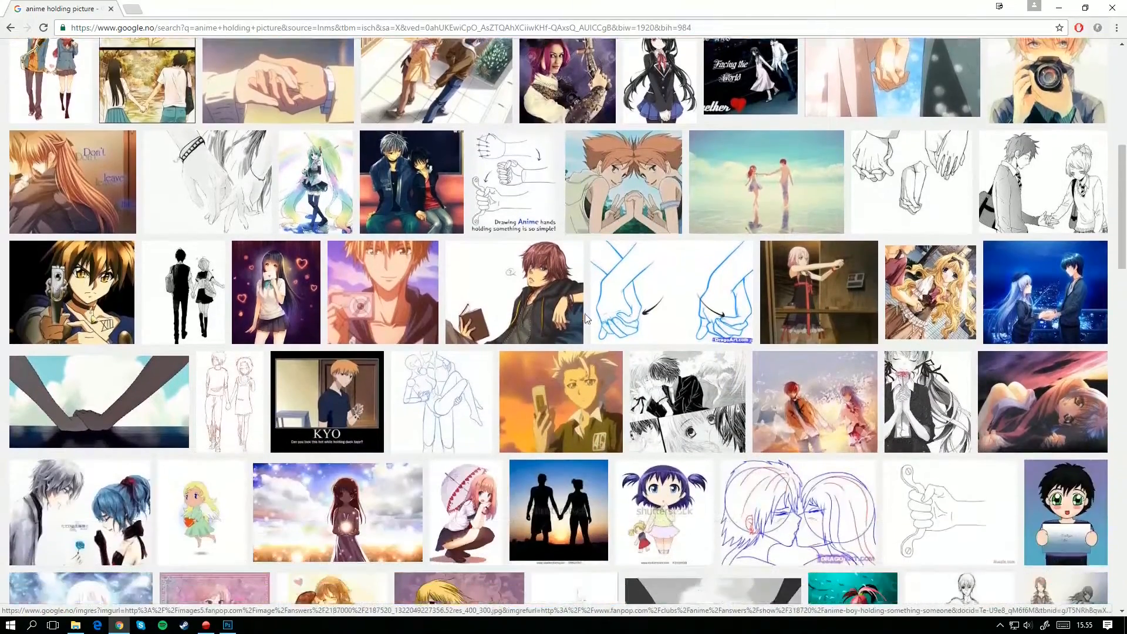
pyautogui.scroll(-7, 585, 319)
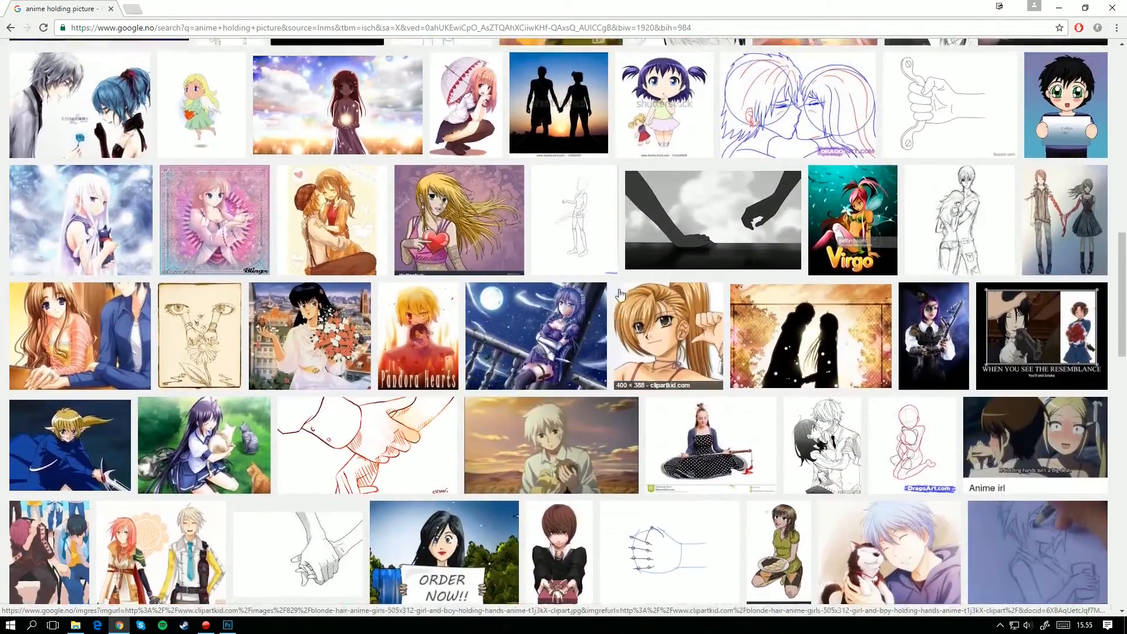
pyautogui.scroll(15, 620, 293)
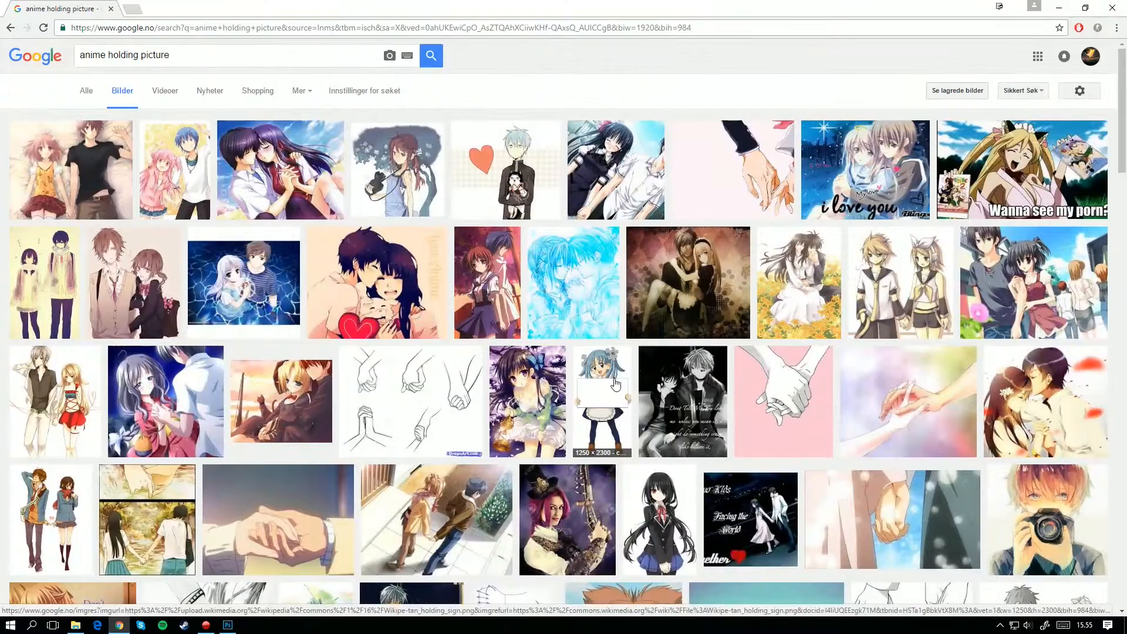
pyautogui.click(616, 384)
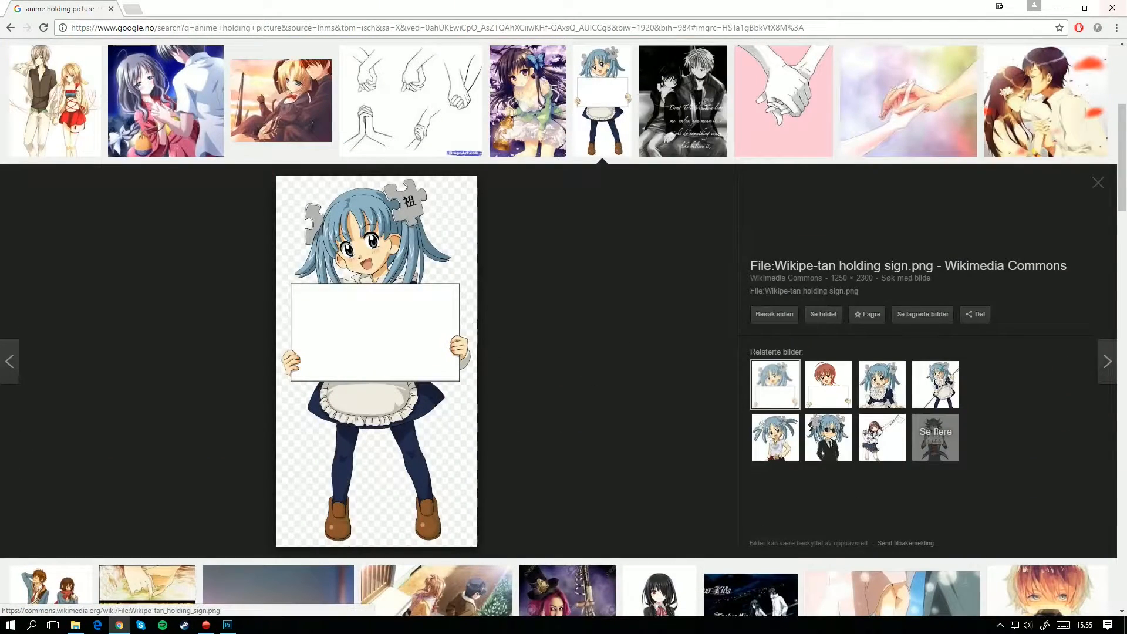
pyautogui.click(1112, 8)
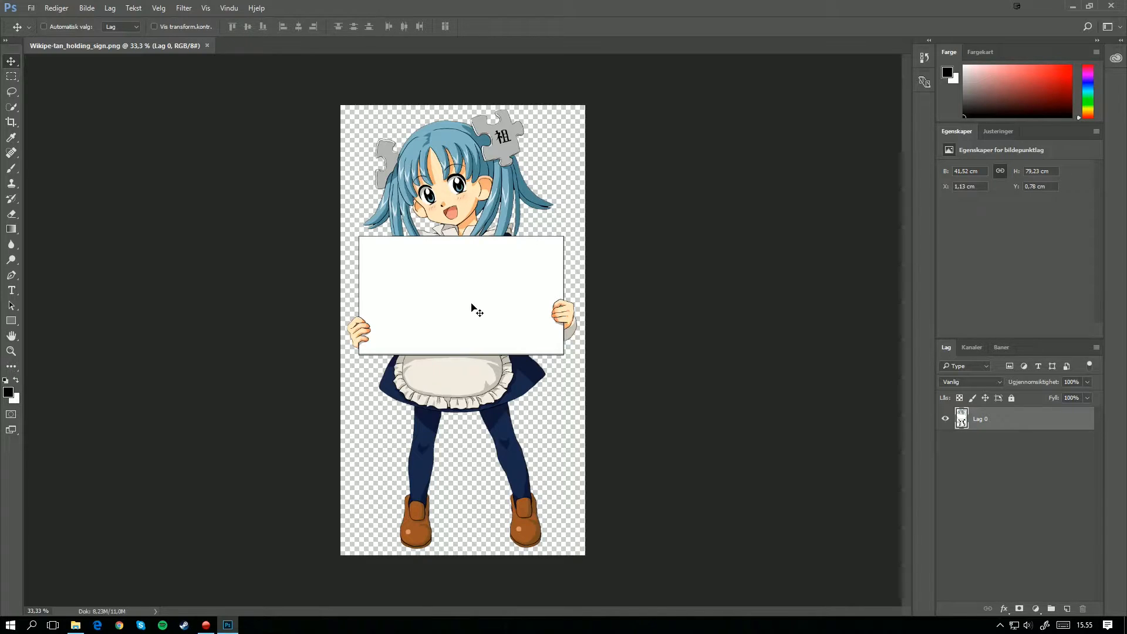
# Step: Start a Pen tool path at the sign's upper-left corner and extend it down the left edge to the hand
pyautogui.hotkey('ctrl', '+')
pyautogui.hotkey('ctrl', '+')
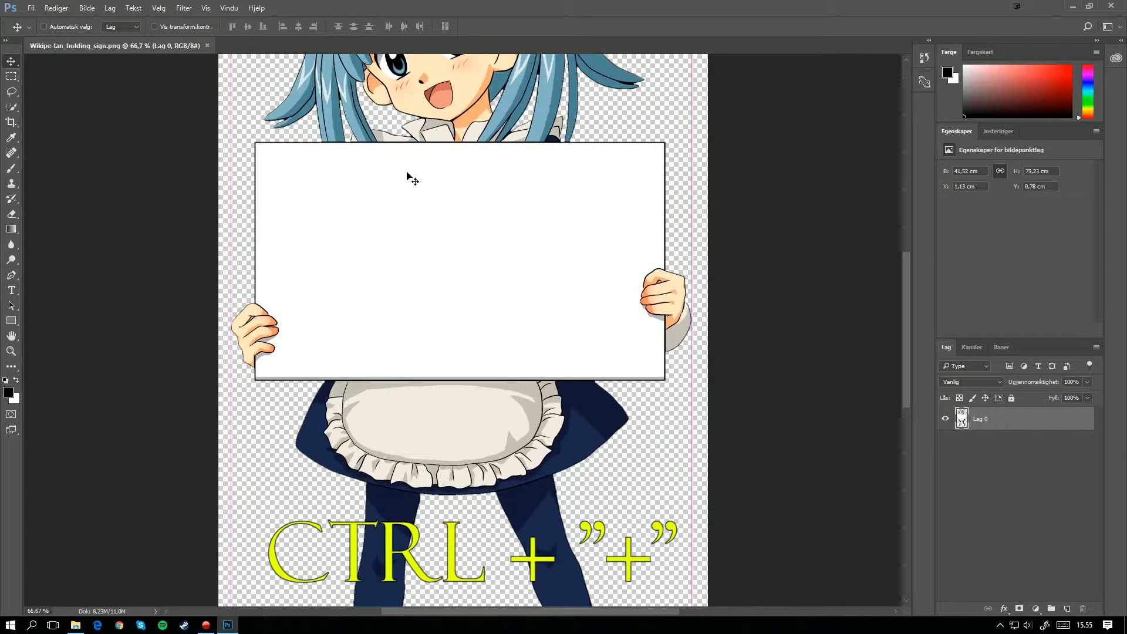
pyautogui.hotkey('ctrl', ';')
pyautogui.press('p')
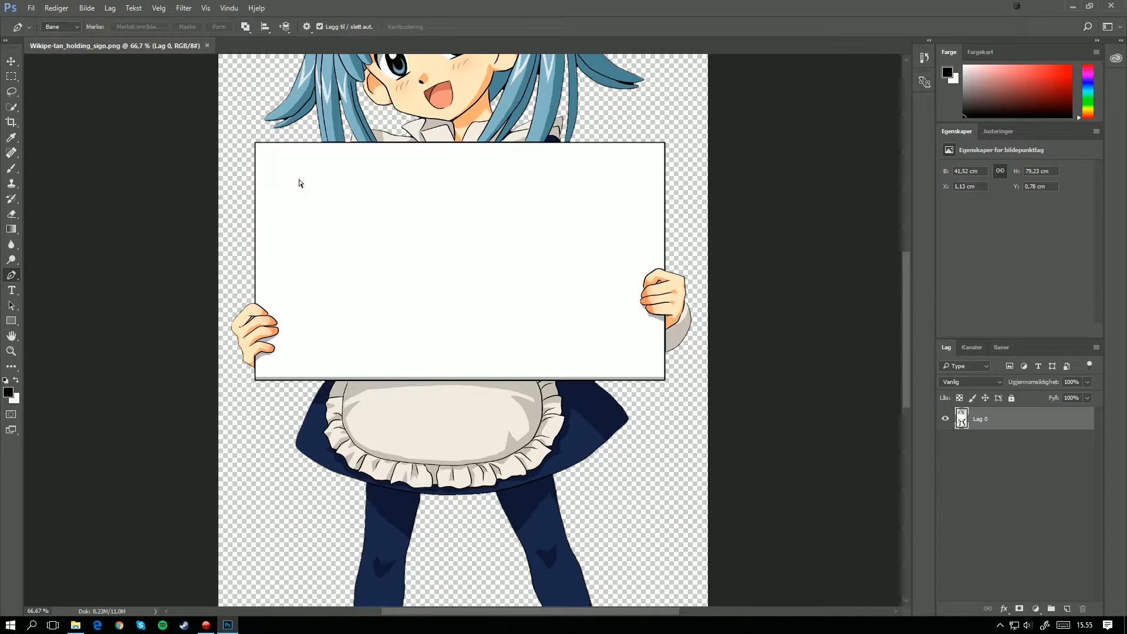
pyautogui.hotkey('ctrl', '+')
pyautogui.scroll(2, 367, 194)
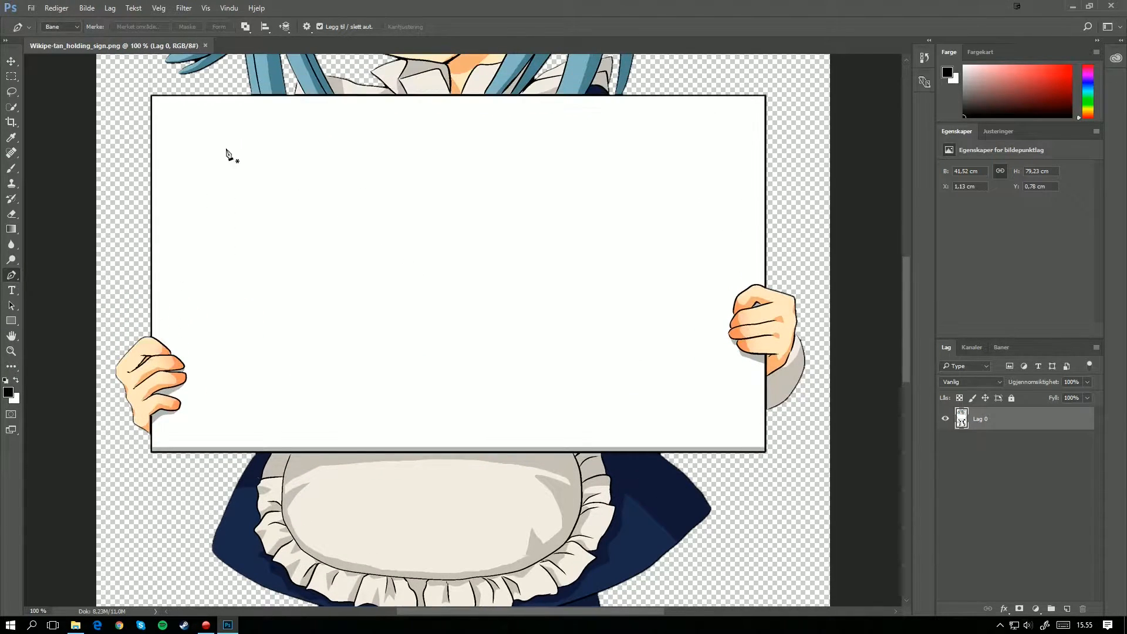
pyautogui.click(153, 97)
pyautogui.click(153, 337)
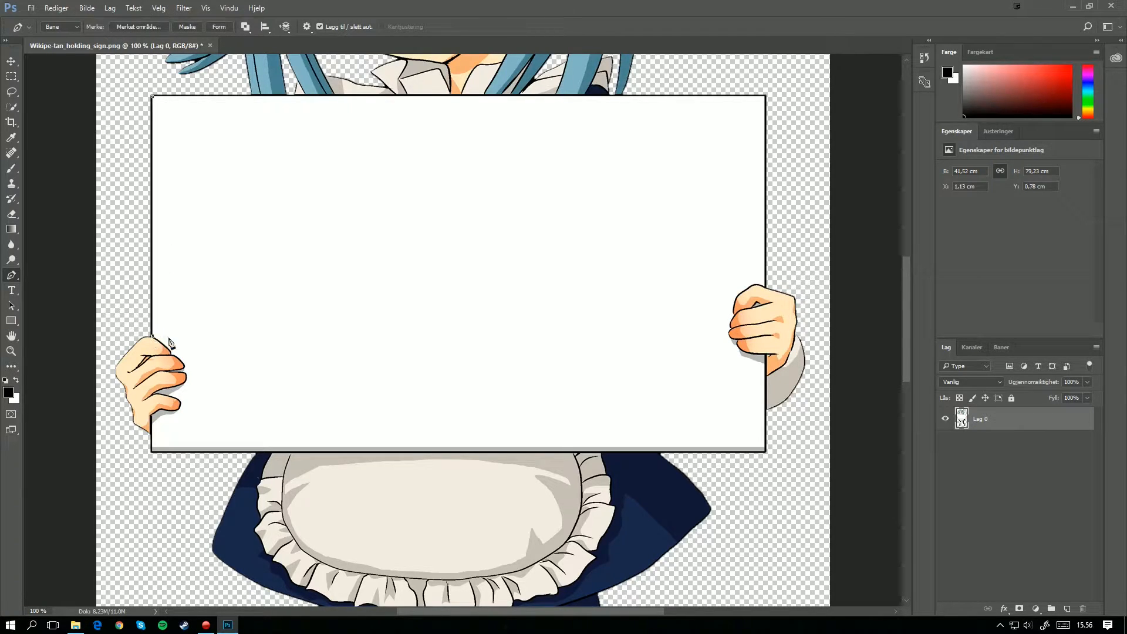
# Step: Continue the path around the fingers of the hand on the left until it meets the sign's edge below them
pyautogui.click(186, 367)
pyautogui.click(186, 380)
pyautogui.click(181, 385)
pyautogui.click(163, 389)
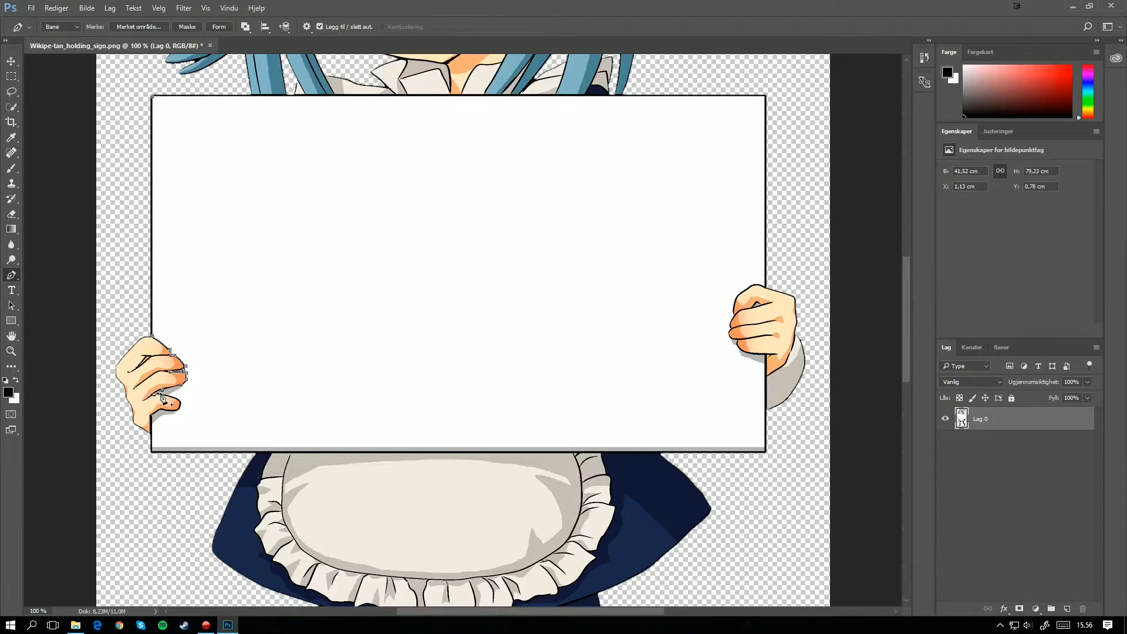
pyautogui.click(175, 398)
pyautogui.click(180, 401)
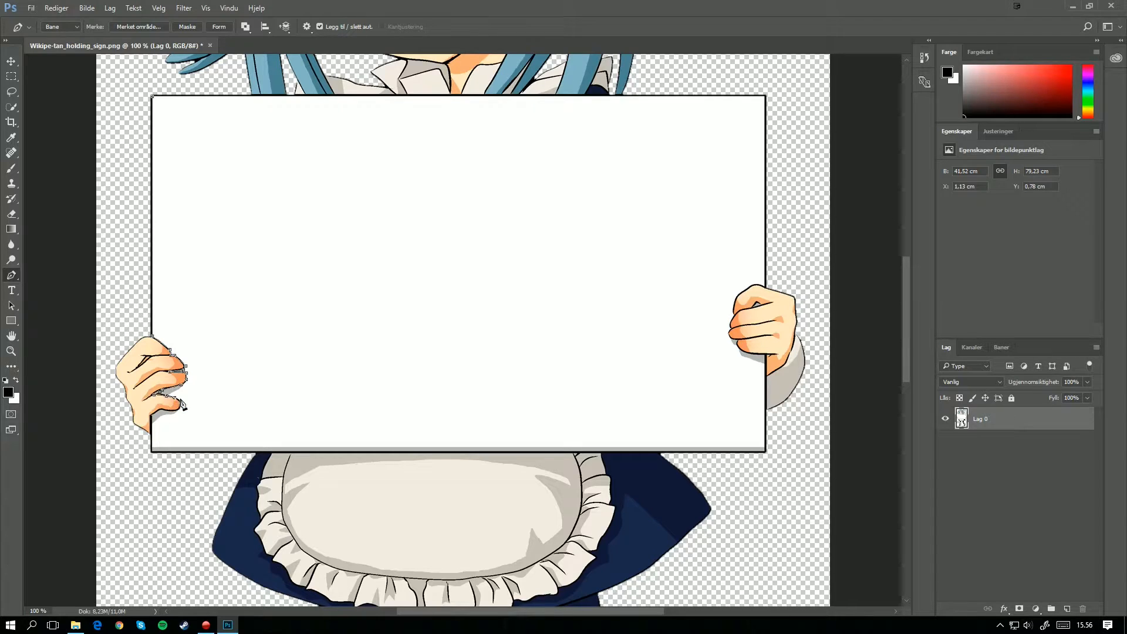
pyautogui.click(180, 408)
pyautogui.click(175, 412)
pyautogui.click(165, 412)
pyautogui.click(152, 414)
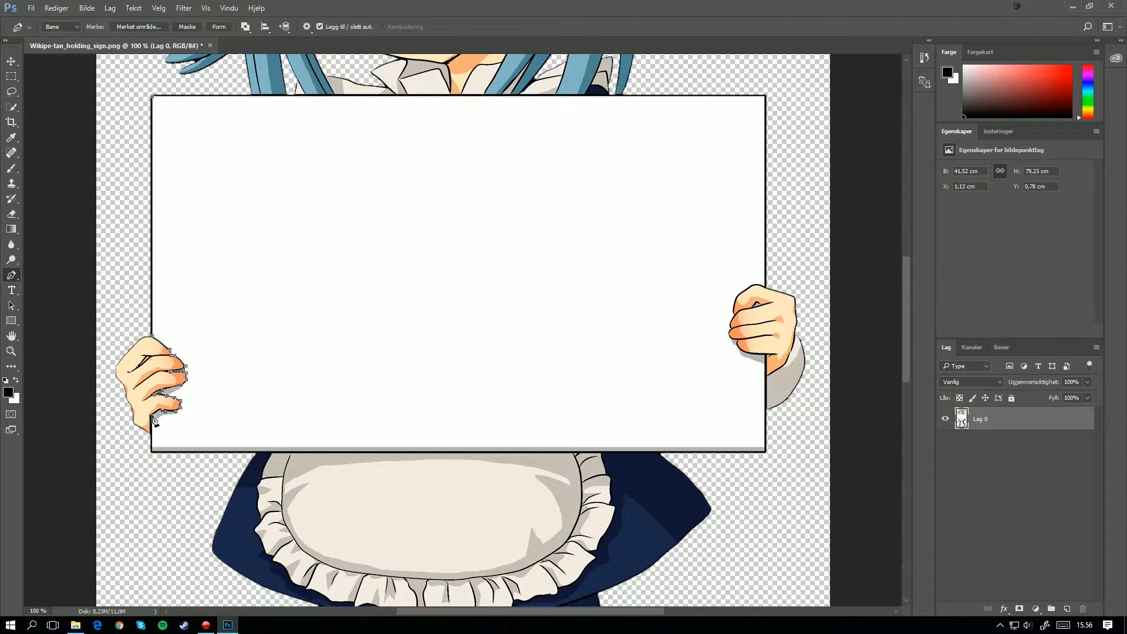
# Step: Carry the path along the sign's bottom edge, up the right edge and around the fingers of the right-hand side
pyautogui.click(152, 451)
pyautogui.click(764, 451)
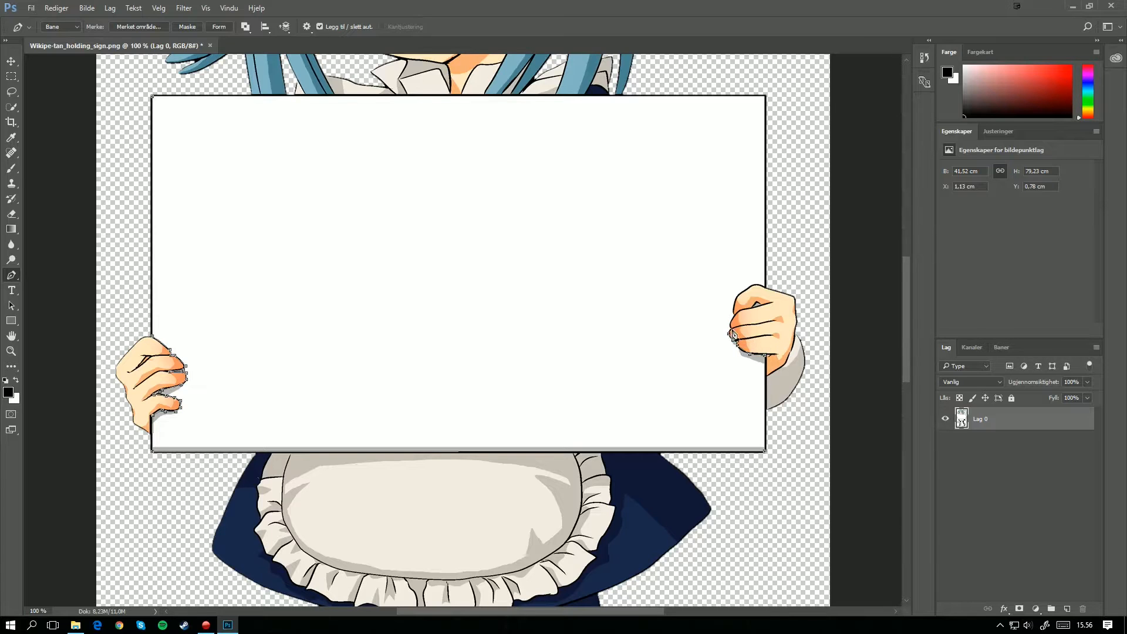
pyautogui.click(751, 285)
pyautogui.click(759, 285)
pyautogui.click(765, 286)
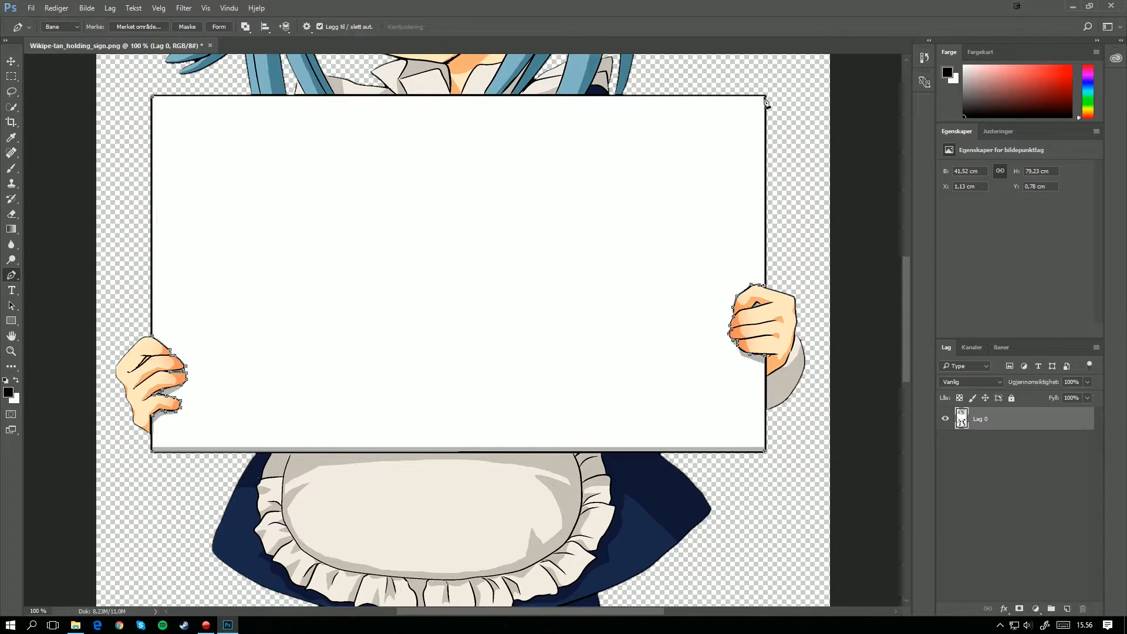
# Step: Place the path's next anchor at the sign's upper-right corner, undoing the stray point, and close the path at its starting corner
pyautogui.click(765, 97)
pyautogui.click(458, 242)
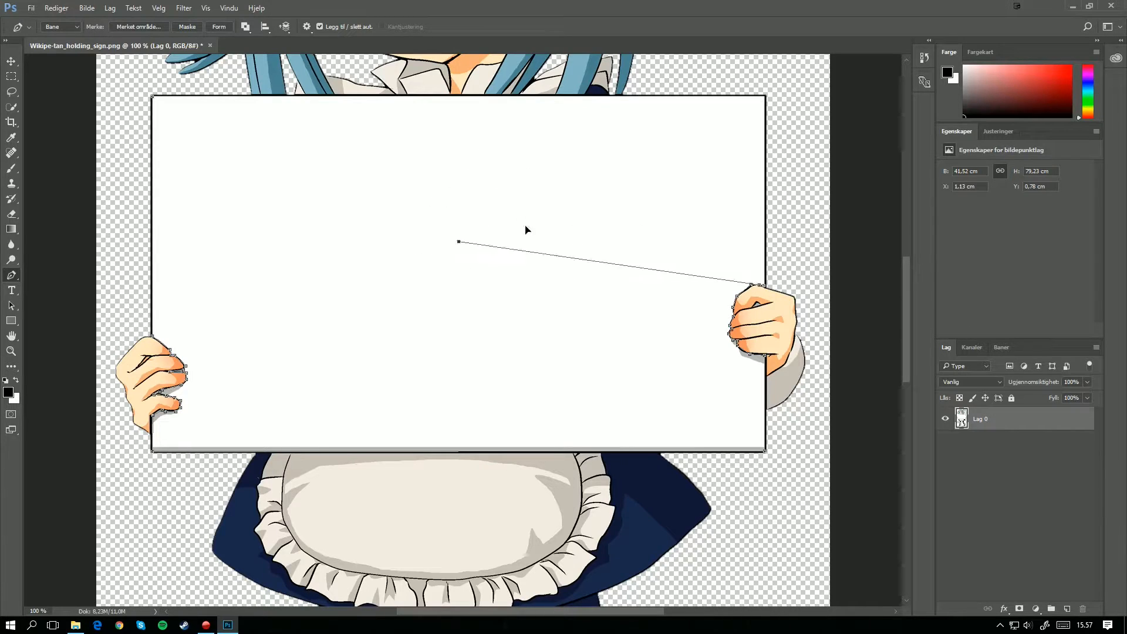
pyautogui.hotkey('ctrl', 'z')
pyautogui.click(575, 197)
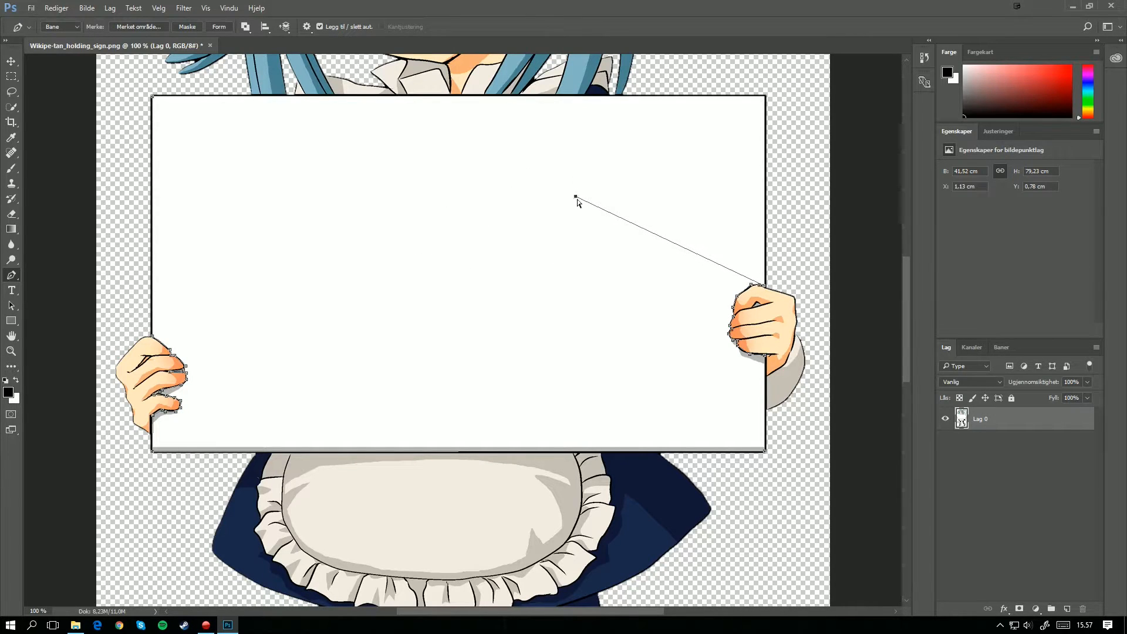
pyautogui.moveTo(576, 197); pyautogui.dragTo(763, 98)
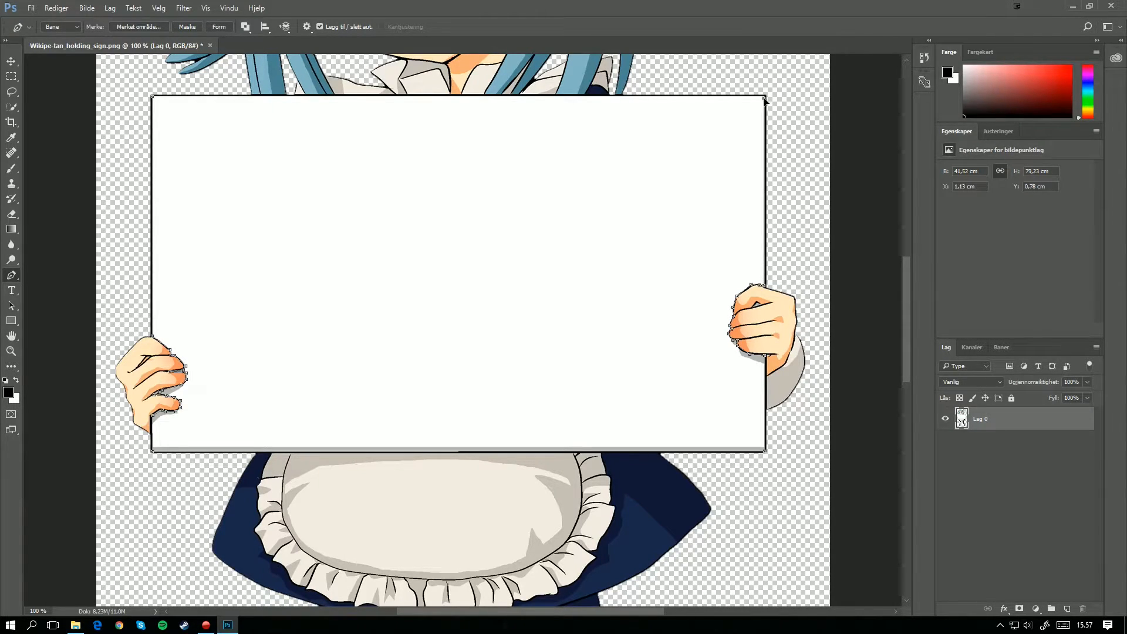
pyautogui.click(153, 98)
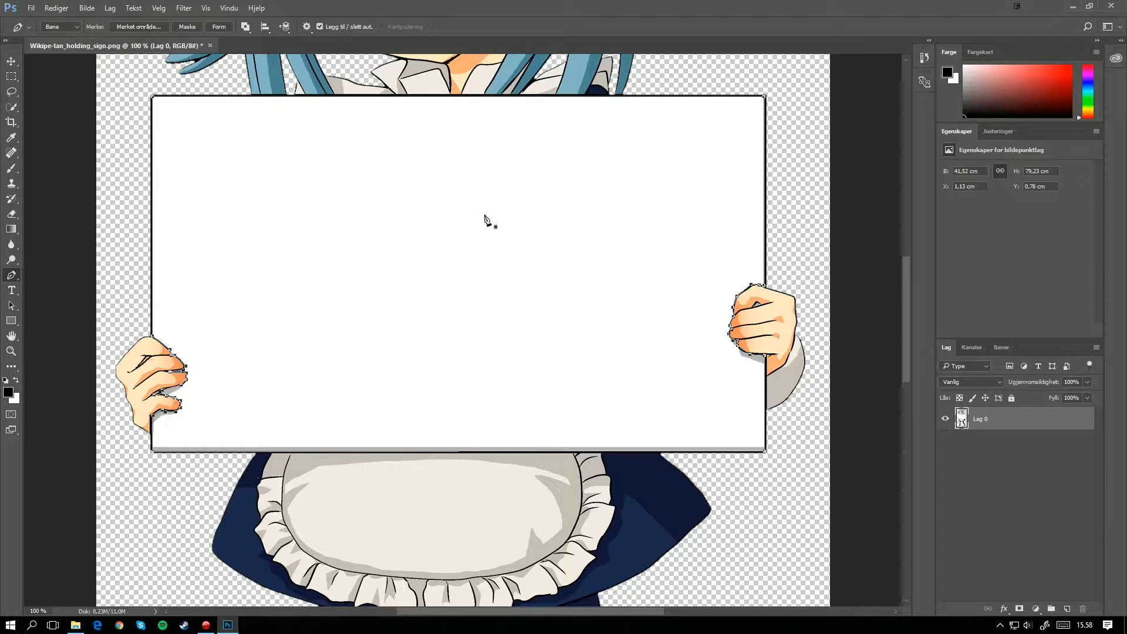
pyautogui.rightClick(458, 190)
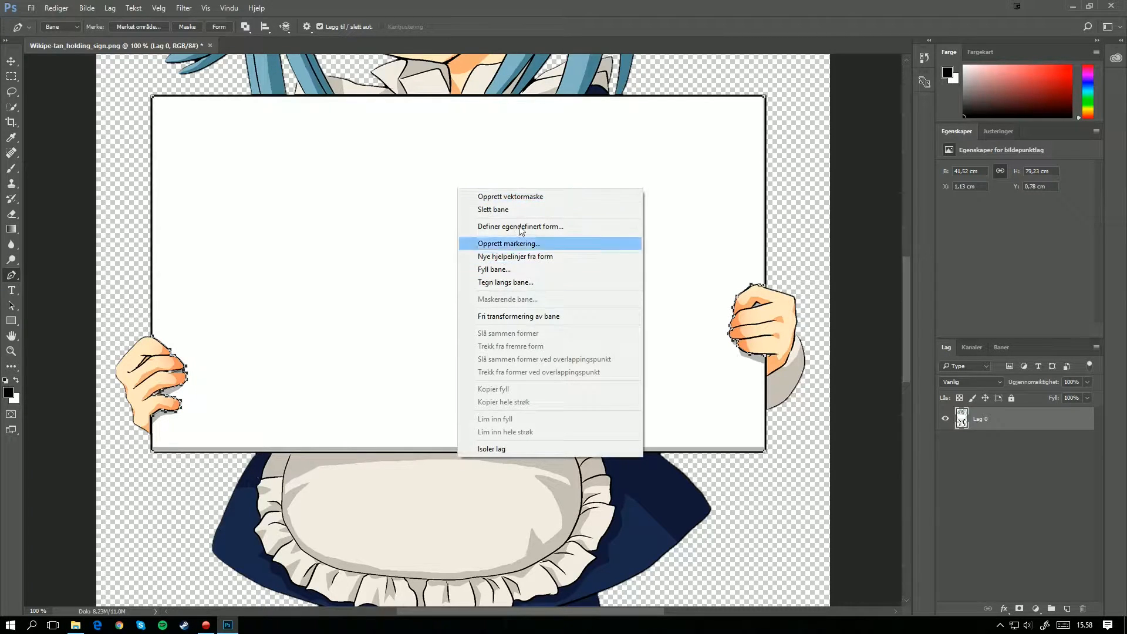
pyautogui.rightClick(371, 208)
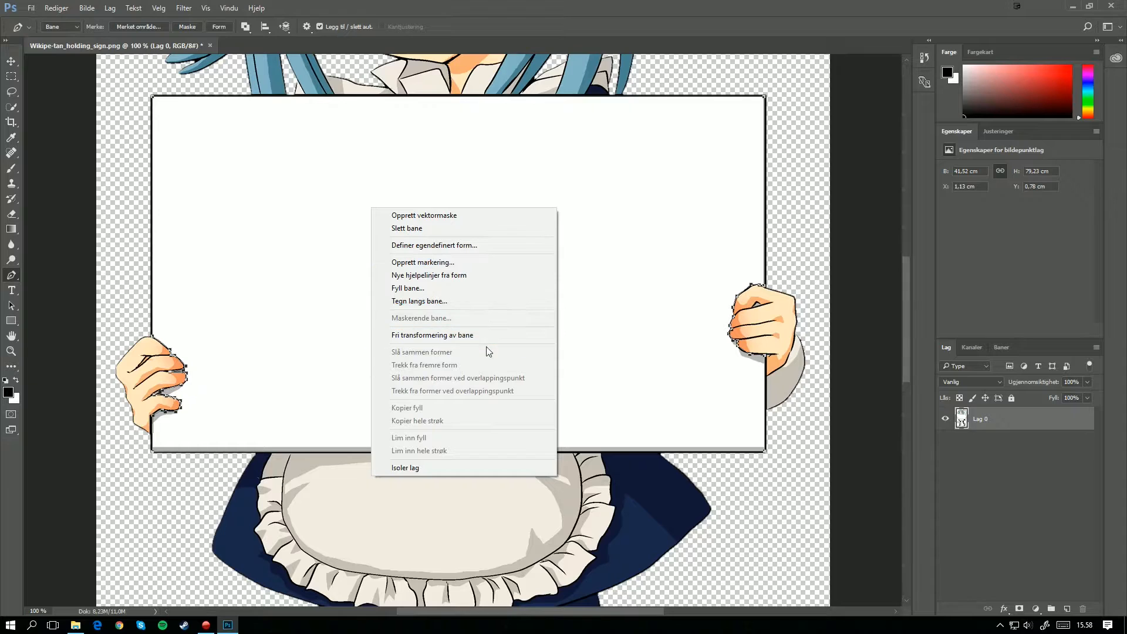
pyautogui.click(472, 260)
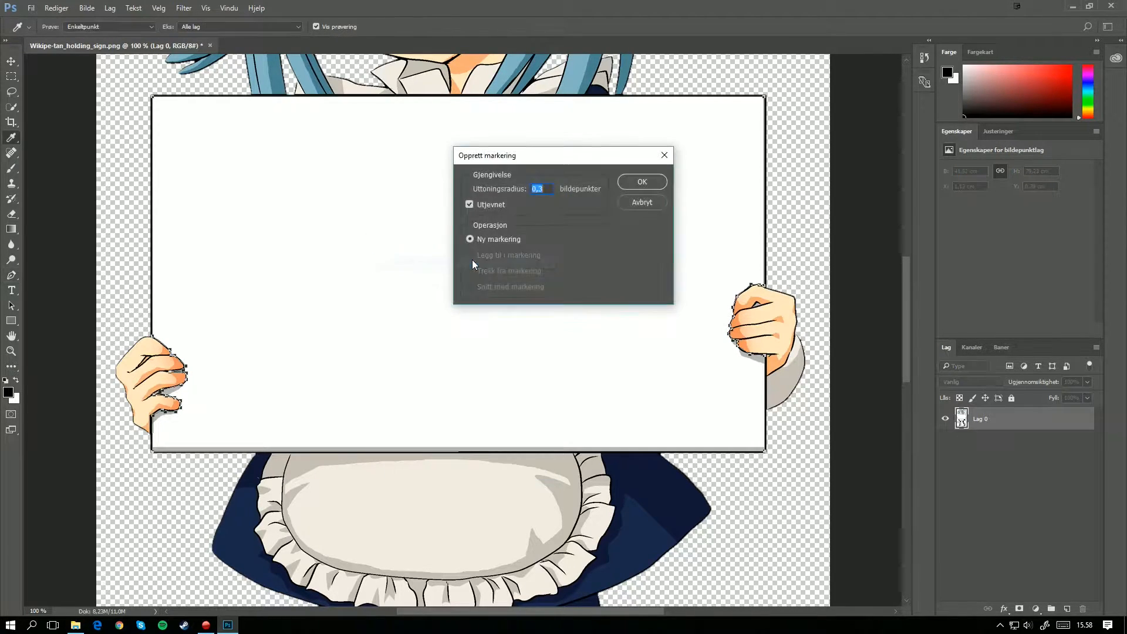
pyautogui.click(641, 203)
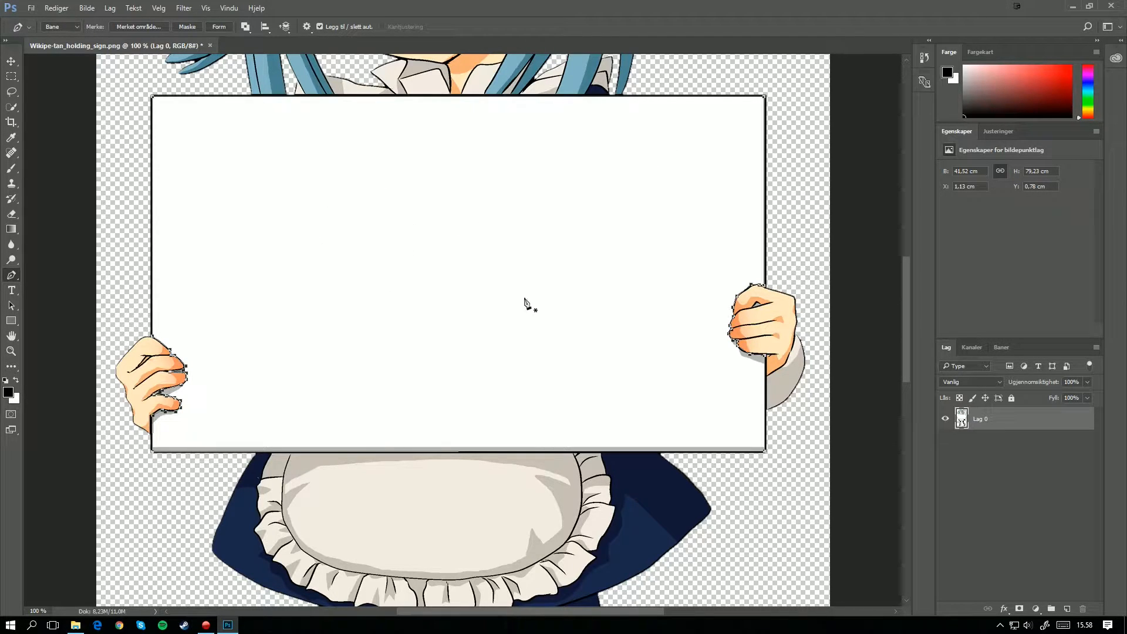
pyautogui.rightClick(436, 213)
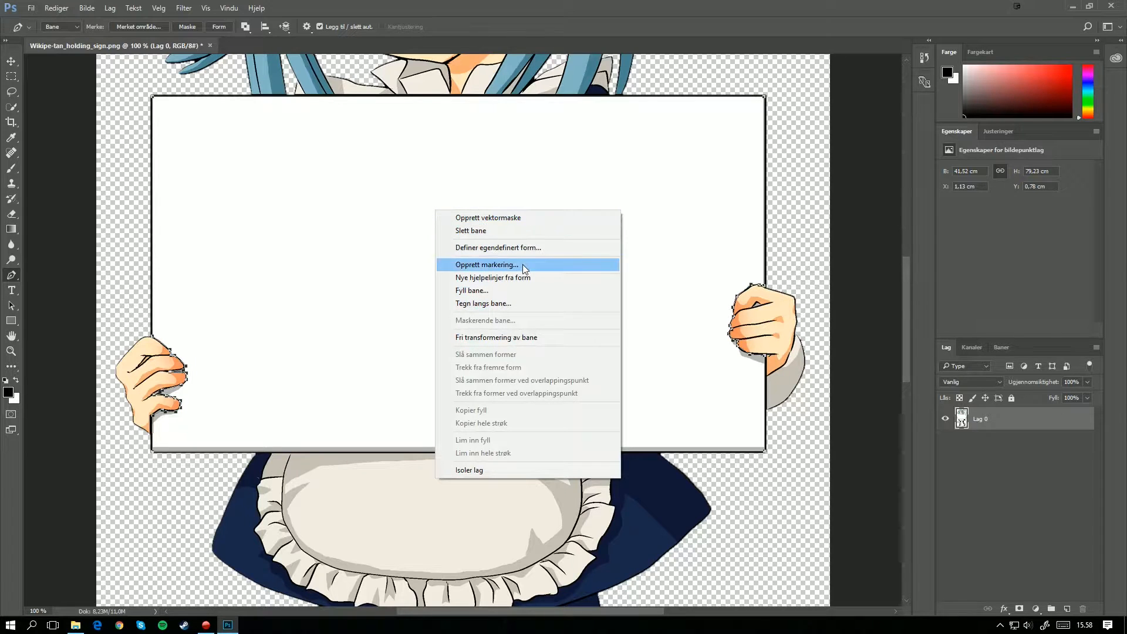
# Step: Convert the closed path around the sign into a new anti-aliased selection
pyautogui.rightClick(443, 240)
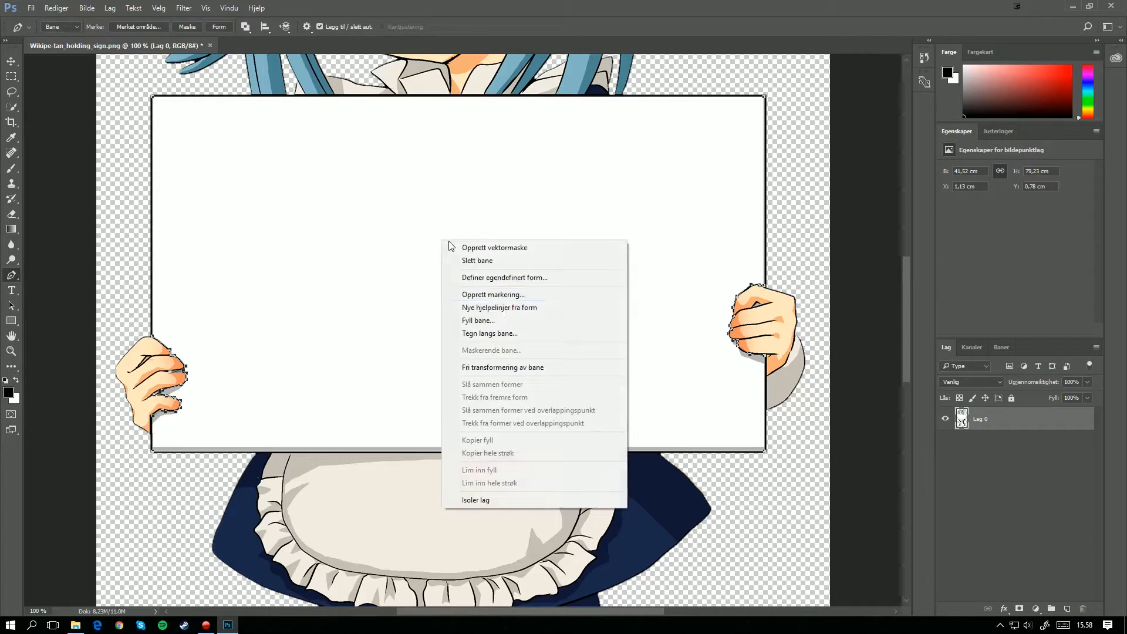
pyautogui.click(492, 297)
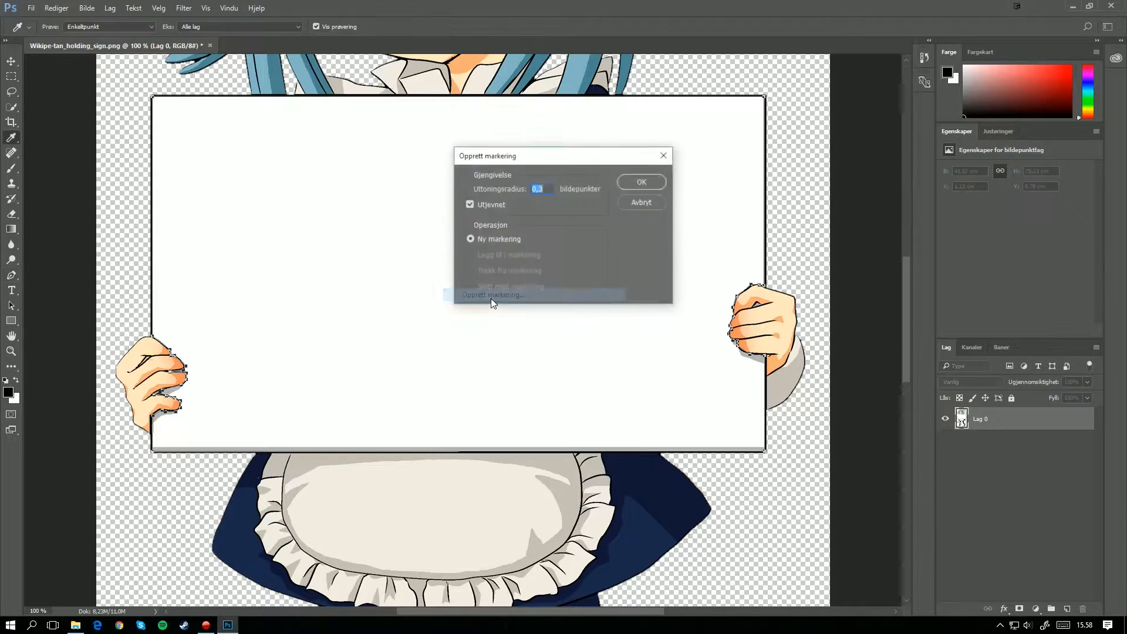
pyautogui.moveTo(521, 156); pyautogui.dragTo(430, 209)
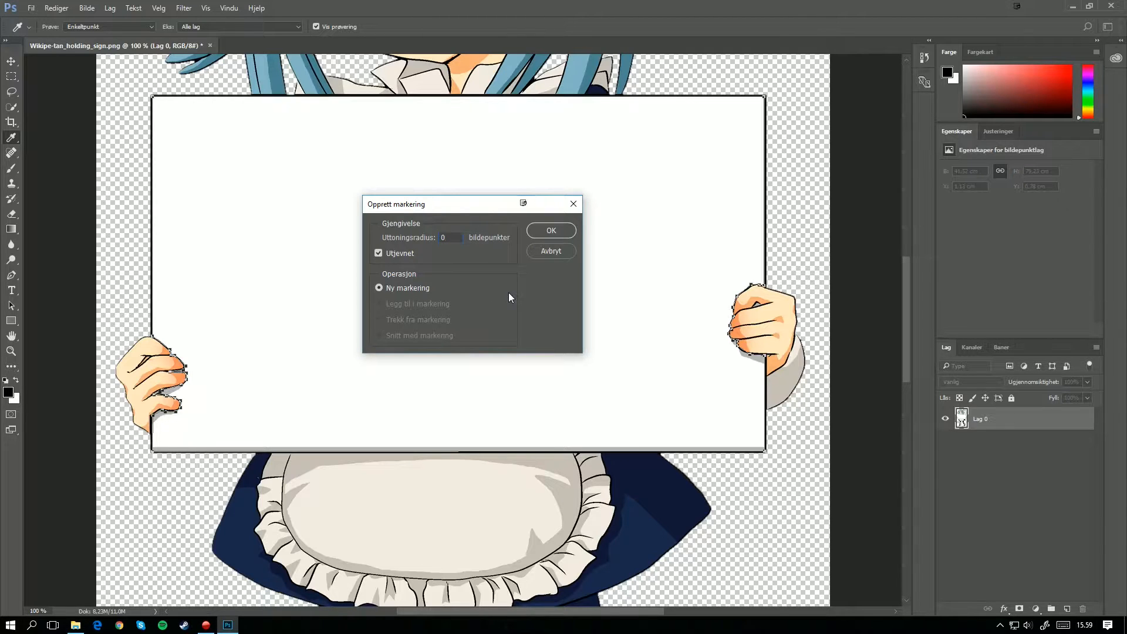
pyautogui.write(',3')
pyautogui.click(555, 230)
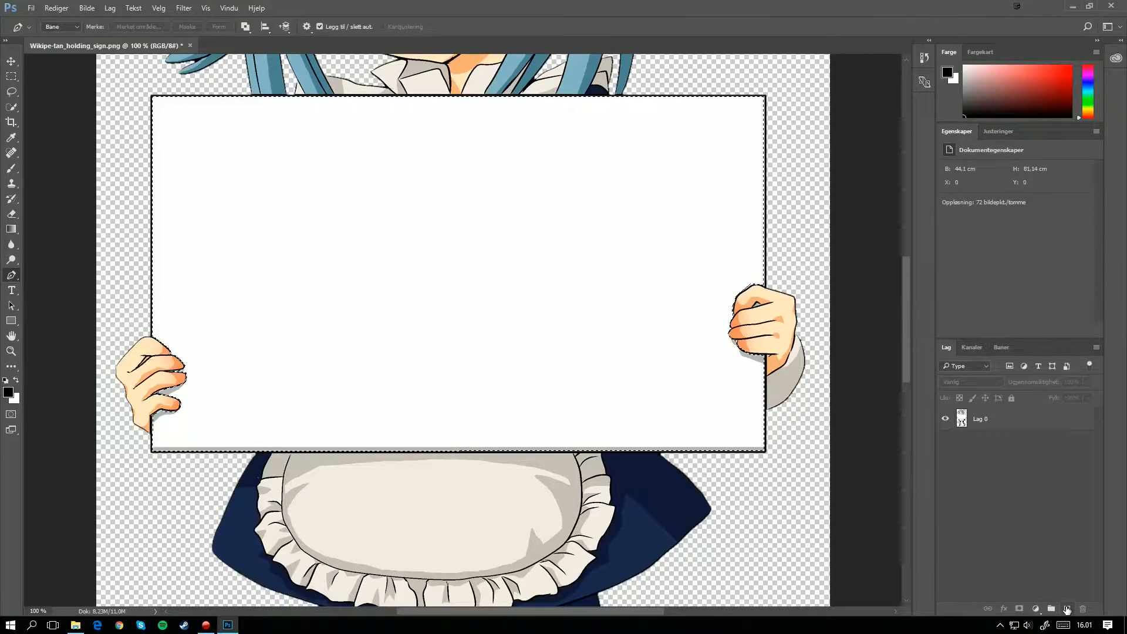
# Step: Add a new layer inside a group and mask the group with the sign selection, checking the mask on its own
pyautogui.click(1066, 608)
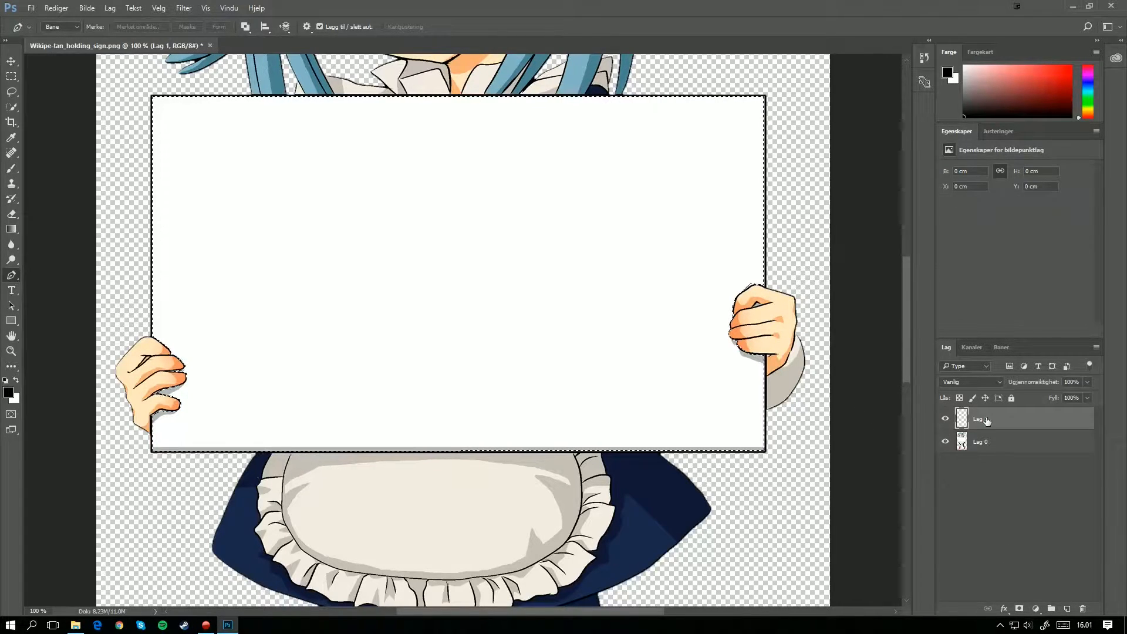
pyautogui.hotkey('ctrl', 'g')
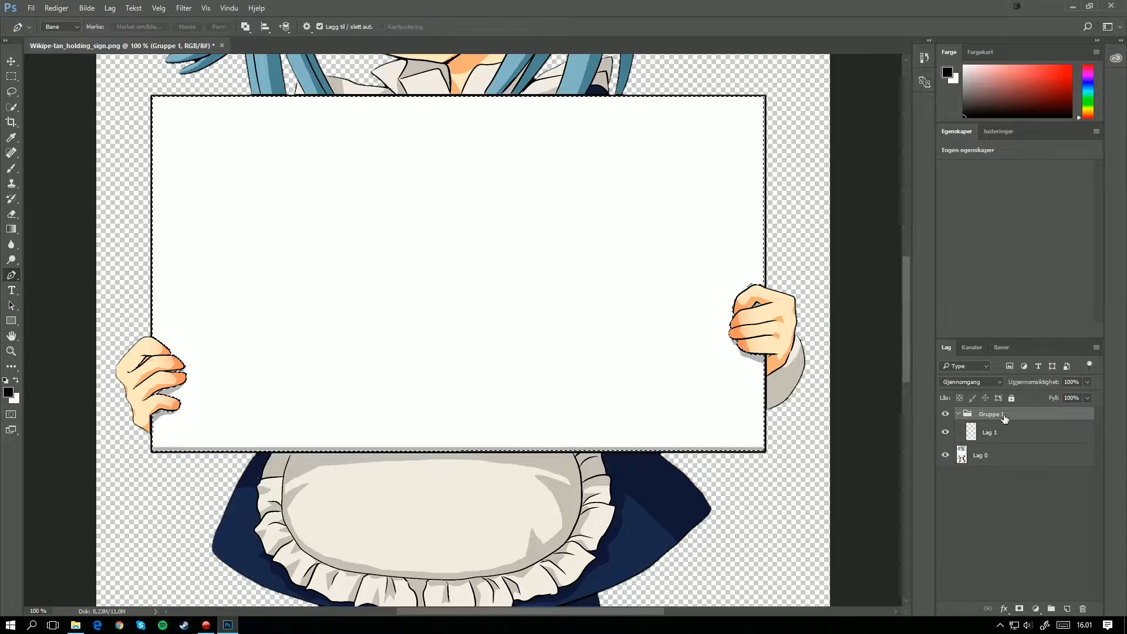
pyautogui.click(1020, 610)
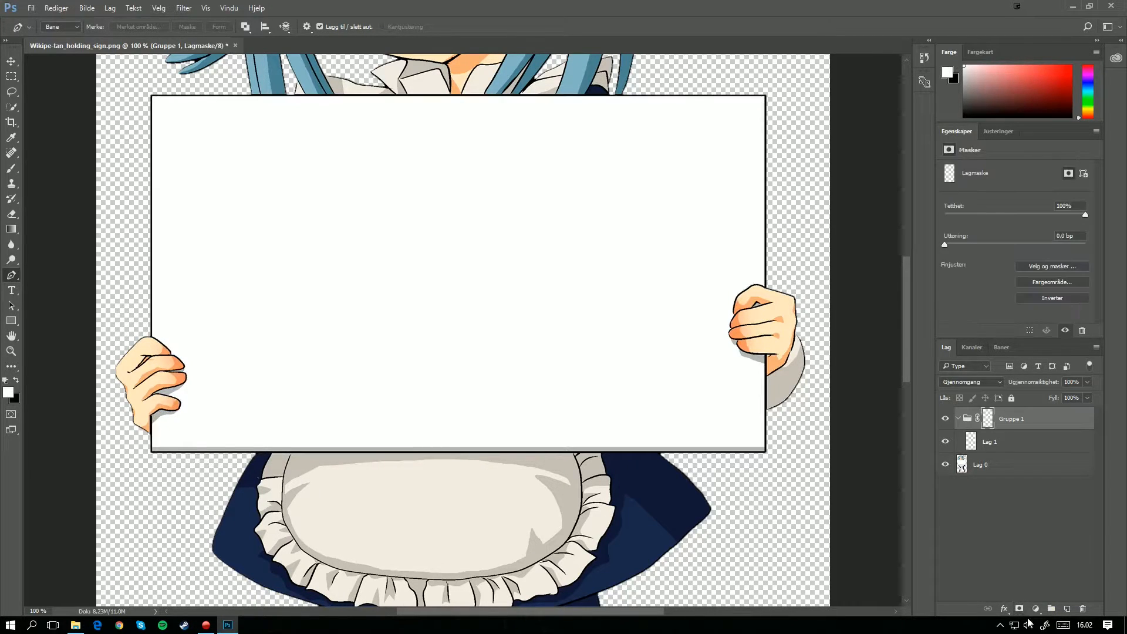
pyautogui.keyDown('alt'); pyautogui.click(988, 420); pyautogui.keyUp('alt')
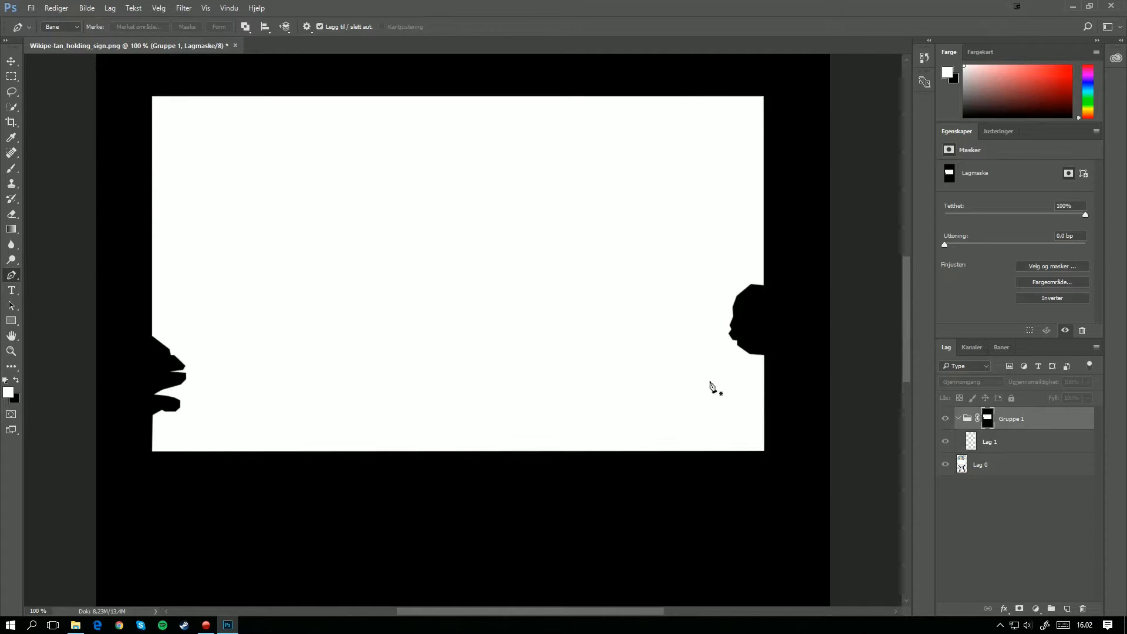
pyautogui.keyDown('alt'); pyautogui.click(988, 421); pyautogui.keyUp('alt')
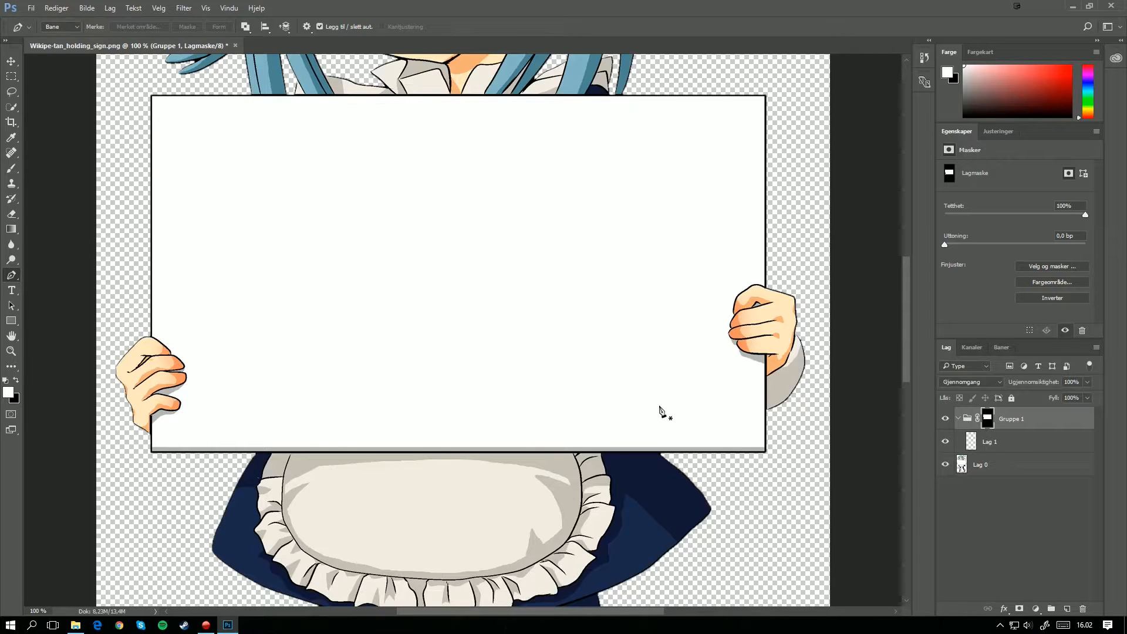
# Step: Load the images 1.jpg, 2.png and 3.jpg from the Youtube folder as layers of one document with Load Files into Stack
pyautogui.hotkey('ctrl', '-')
pyautogui.hotkey('ctrl', '-')
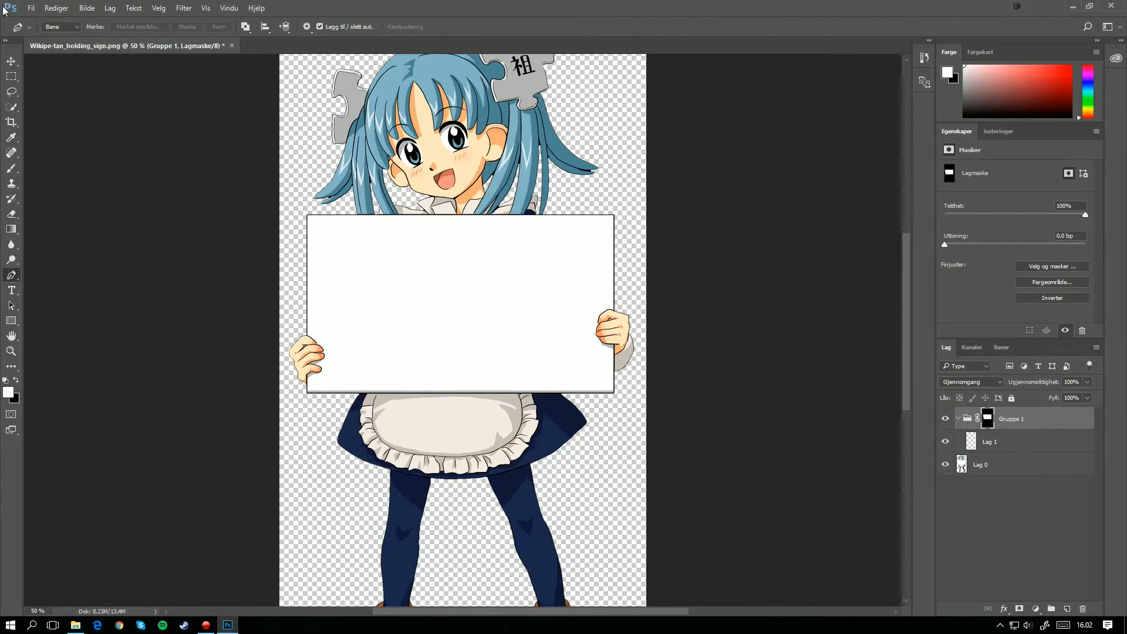
pyautogui.click(36, 10)
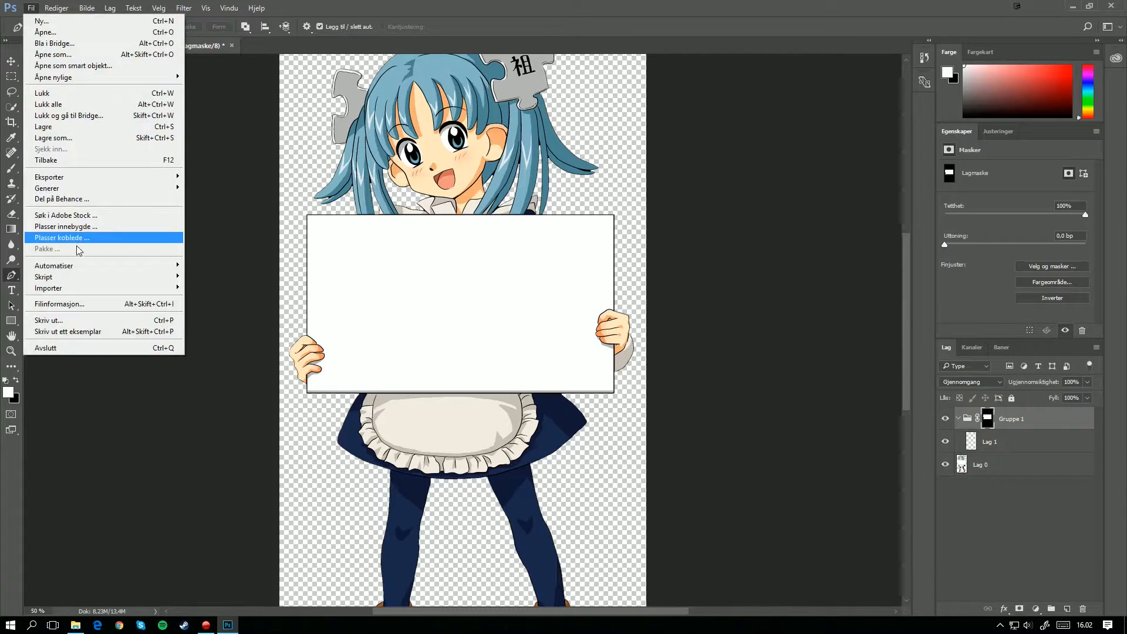
pyautogui.moveTo(117, 276)
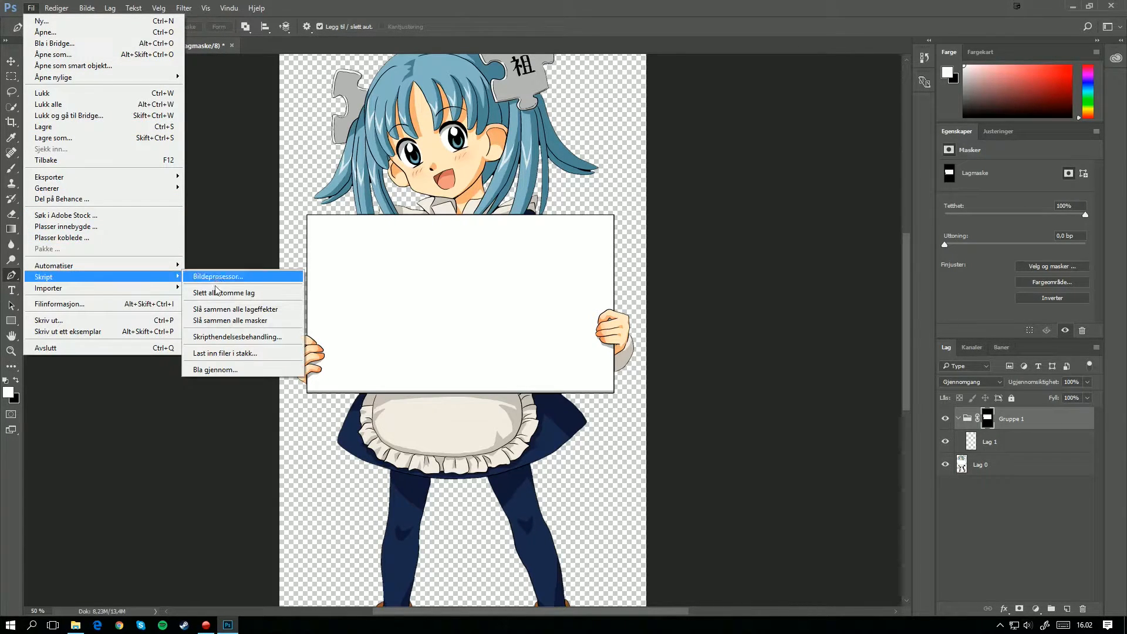
pyautogui.click(249, 355)
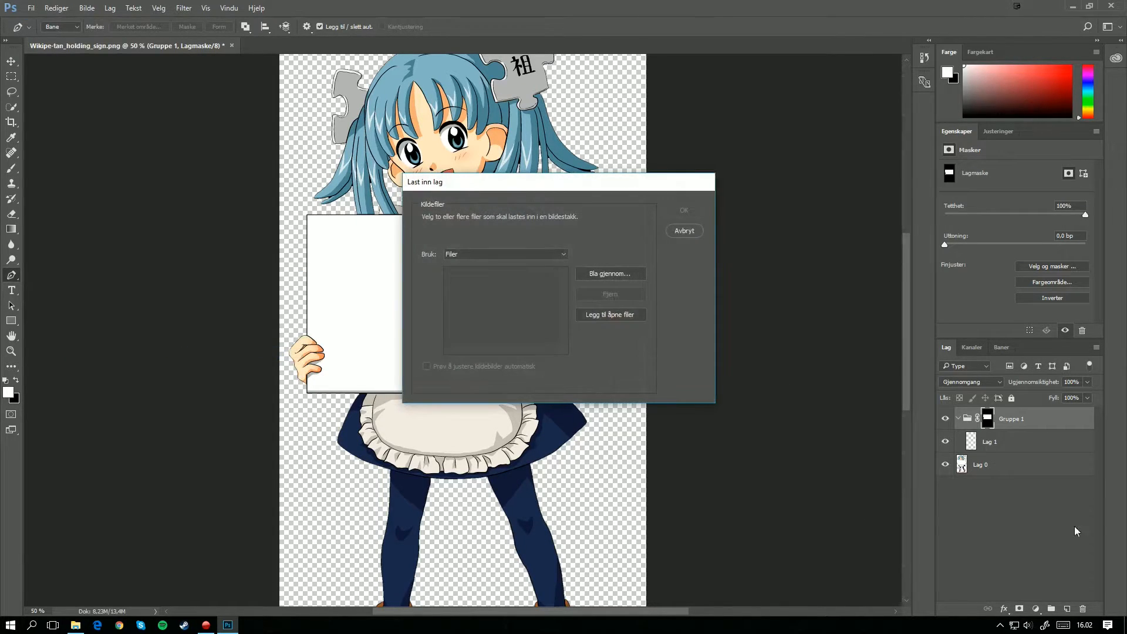
pyautogui.click(640, 273)
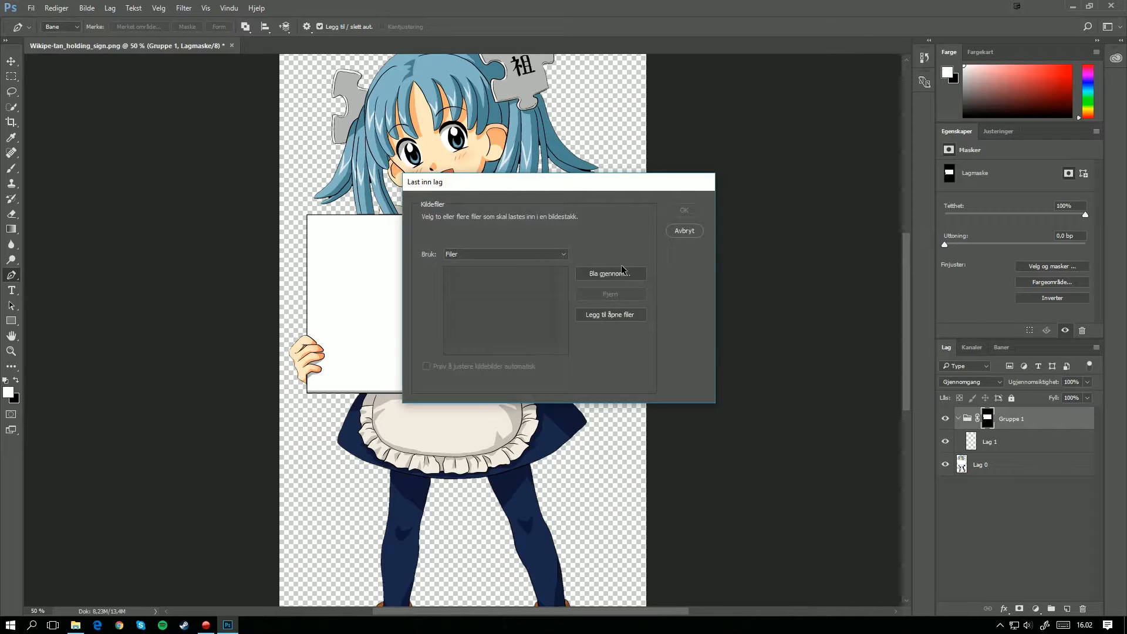
pyautogui.click(622, 271)
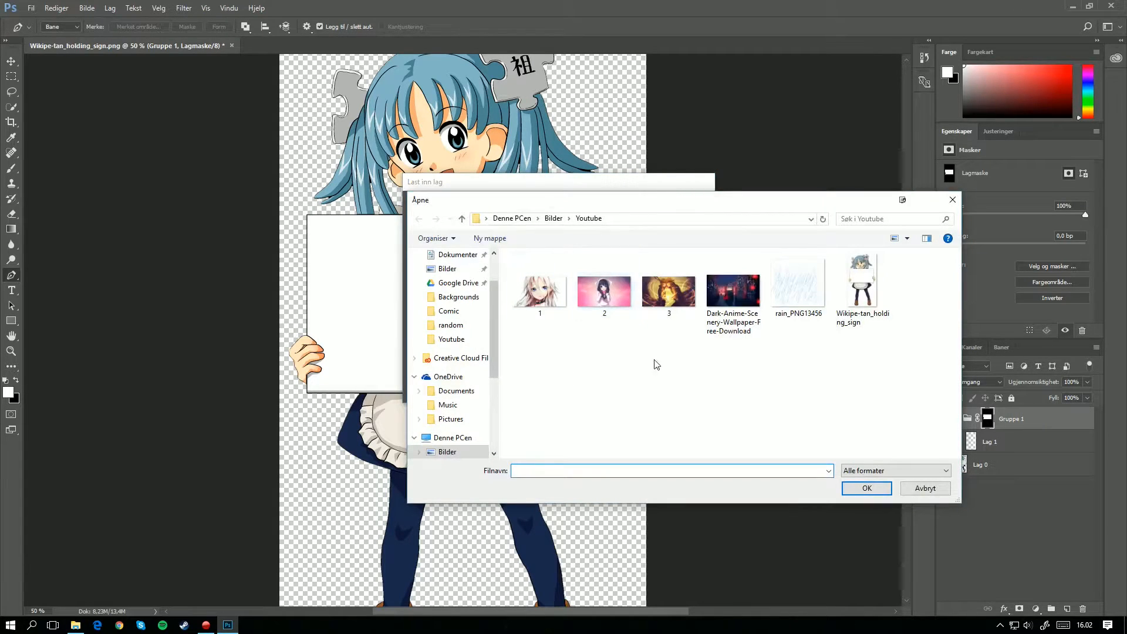
pyautogui.click(537, 287)
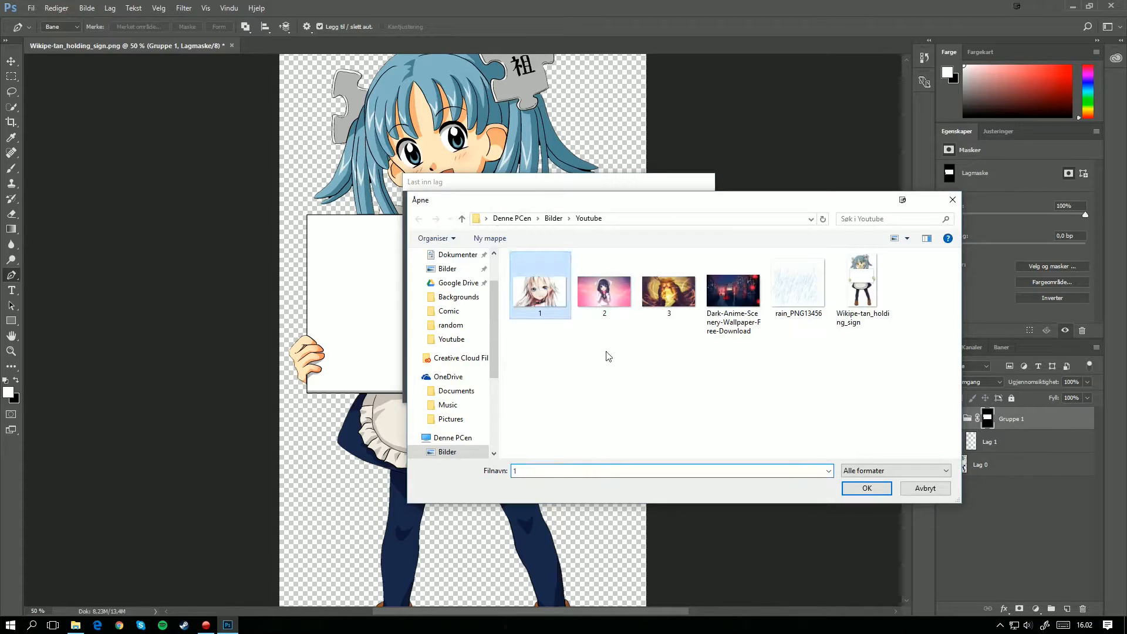
pyautogui.keyDown('ctrl'); pyautogui.click(617, 306); pyautogui.keyUp('ctrl')
pyautogui.keyDown('ctrl'); pyautogui.click(669, 297); pyautogui.keyUp('ctrl')
pyautogui.keyDown('ctrl'); pyautogui.click(681, 314); pyautogui.keyUp('ctrl')
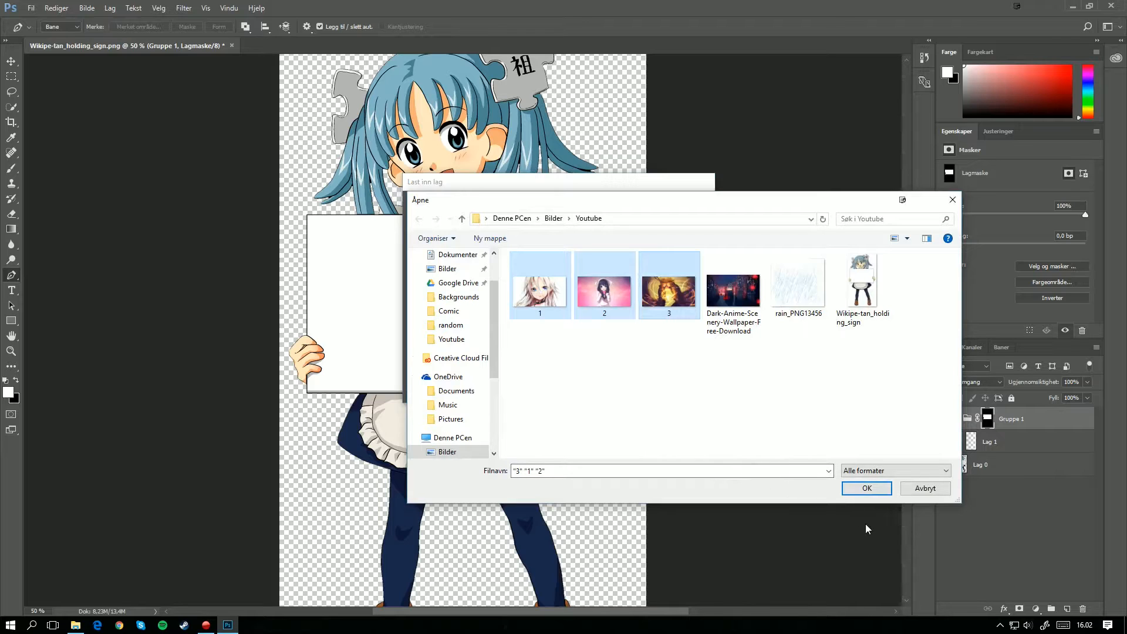
pyautogui.click(866, 489)
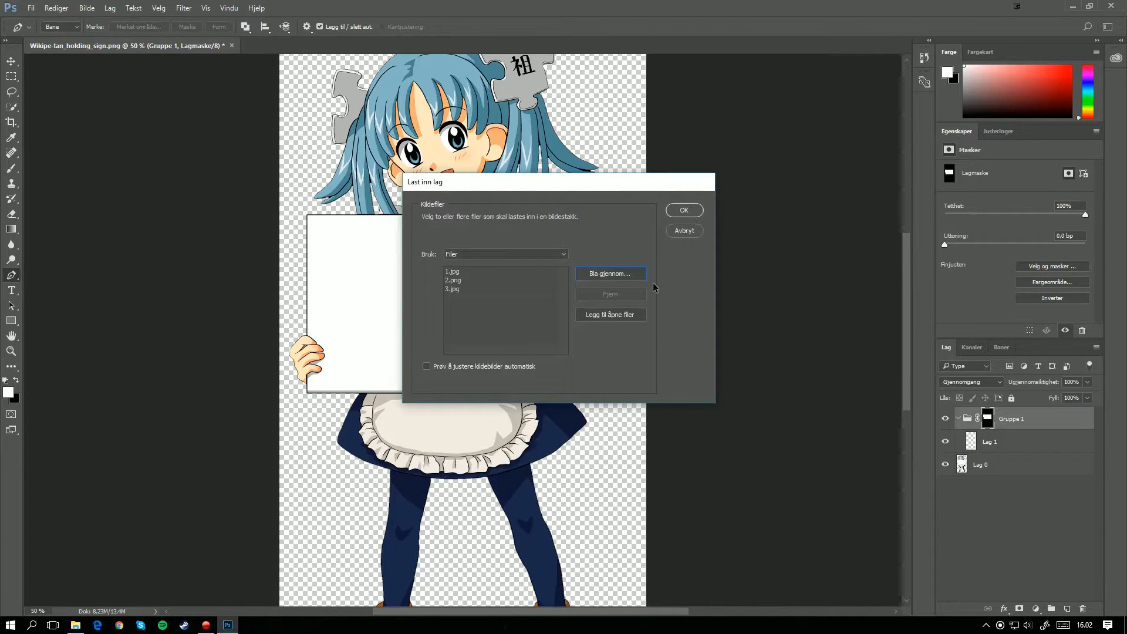
pyautogui.click(695, 211)
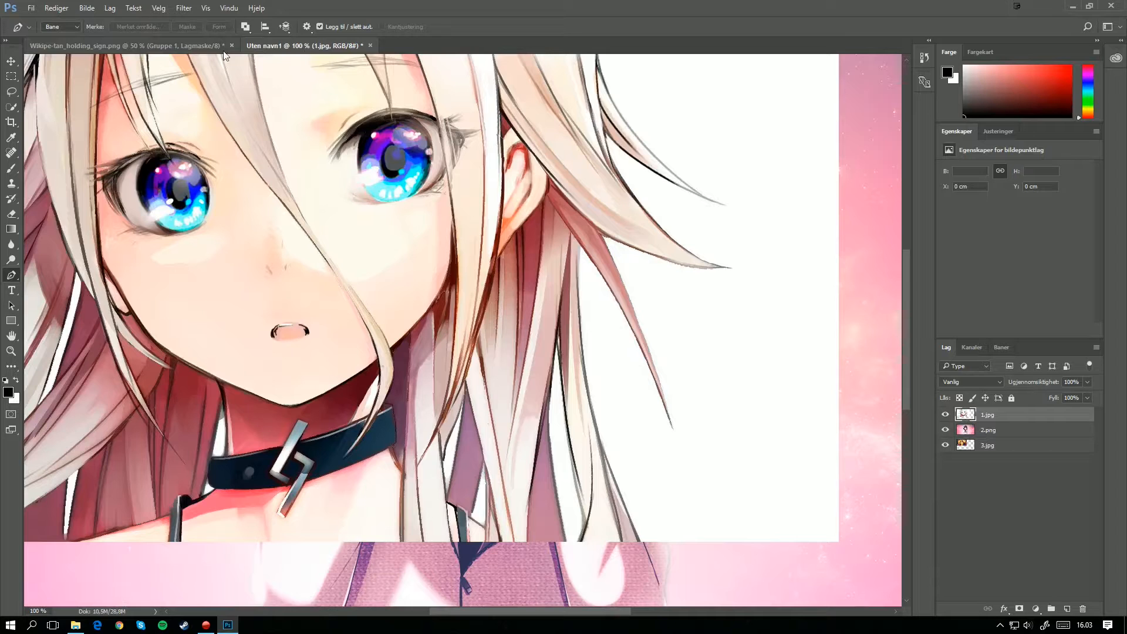
# Step: Float the image stack and the Wikipe-tan document as separate windows and arrange them side by side
pyautogui.moveTo(313, 54); pyautogui.dragTo(744, 153)
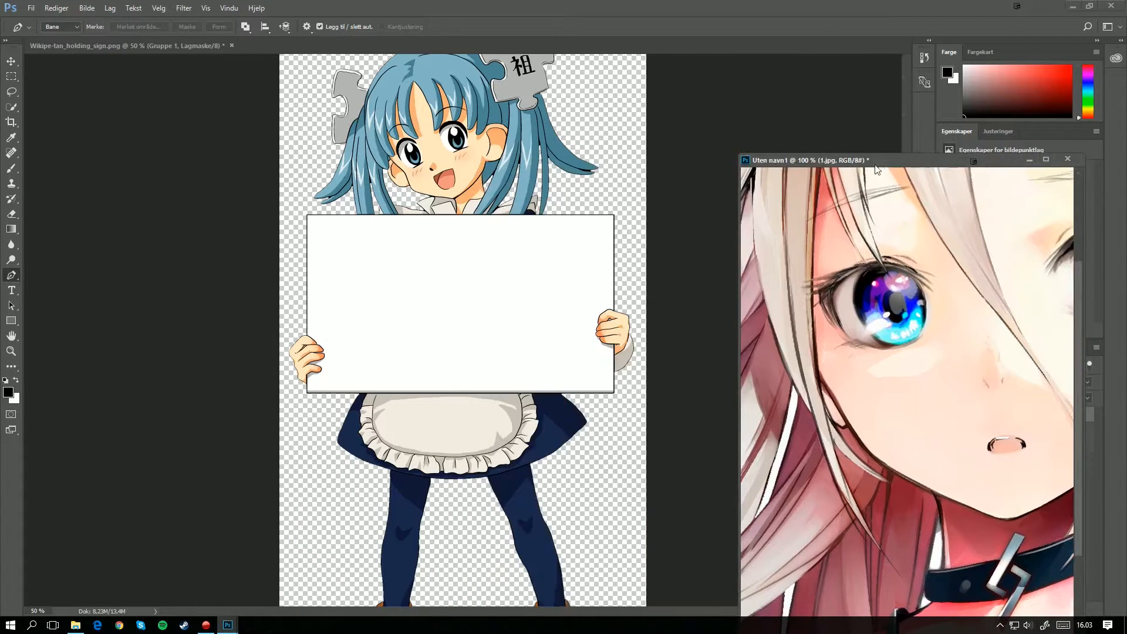
pyautogui.moveTo(822, 160); pyautogui.dragTo(526, 131)
pyautogui.moveTo(134, 45); pyautogui.dragTo(276, 142)
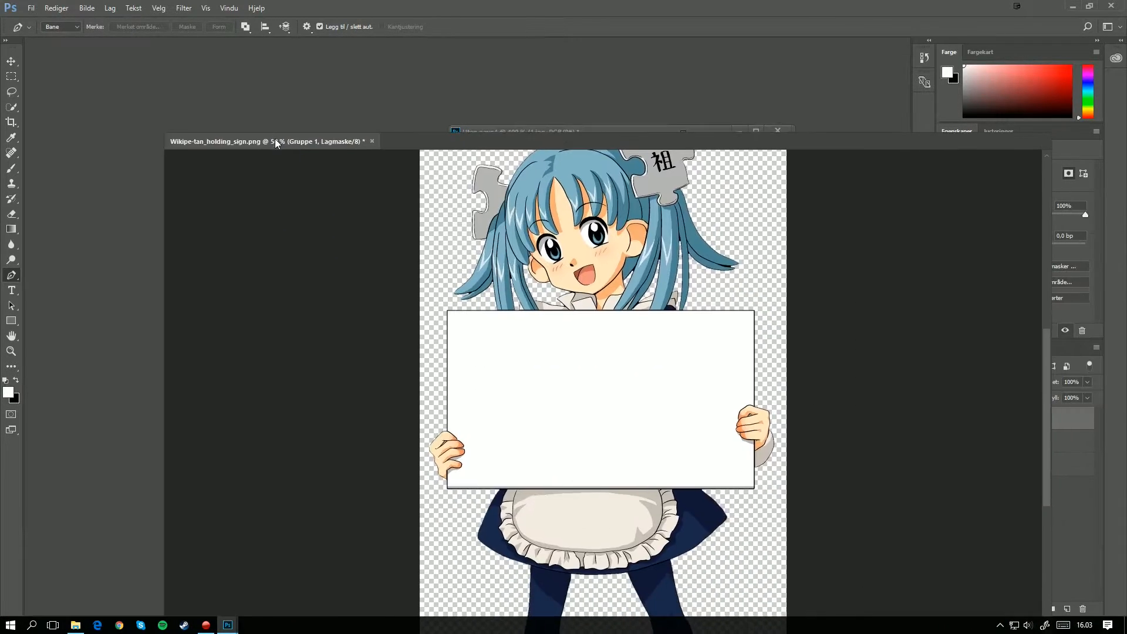
pyautogui.moveTo(386, 144); pyautogui.dragTo(291, 94)
pyautogui.moveTo(601, 134); pyautogui.dragTo(639, 93)
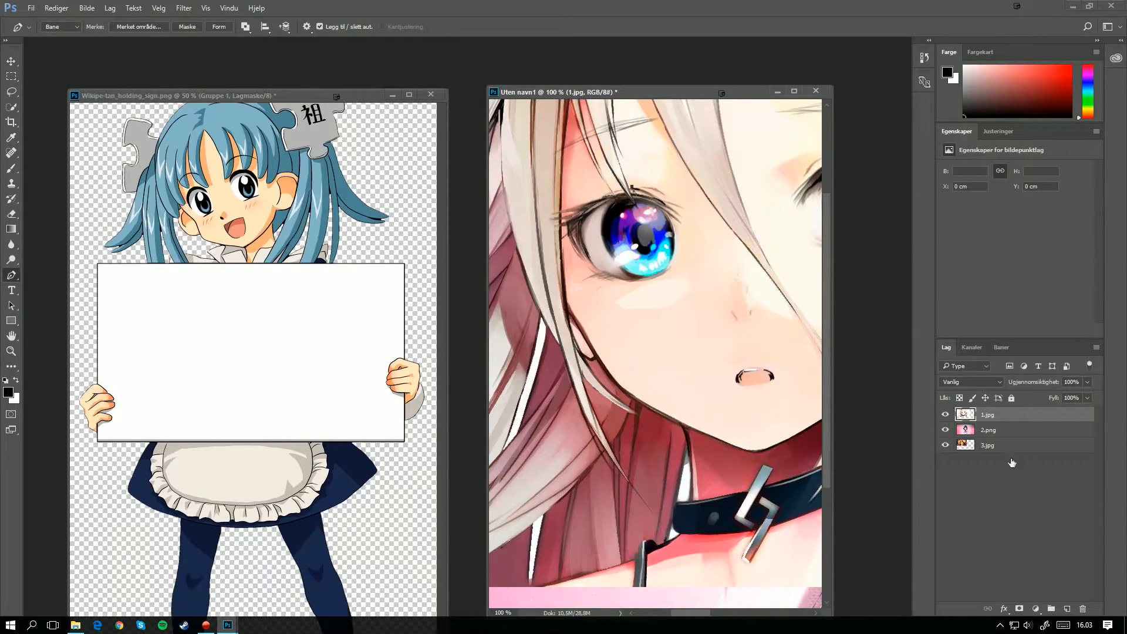
pyautogui.click(373, 195)
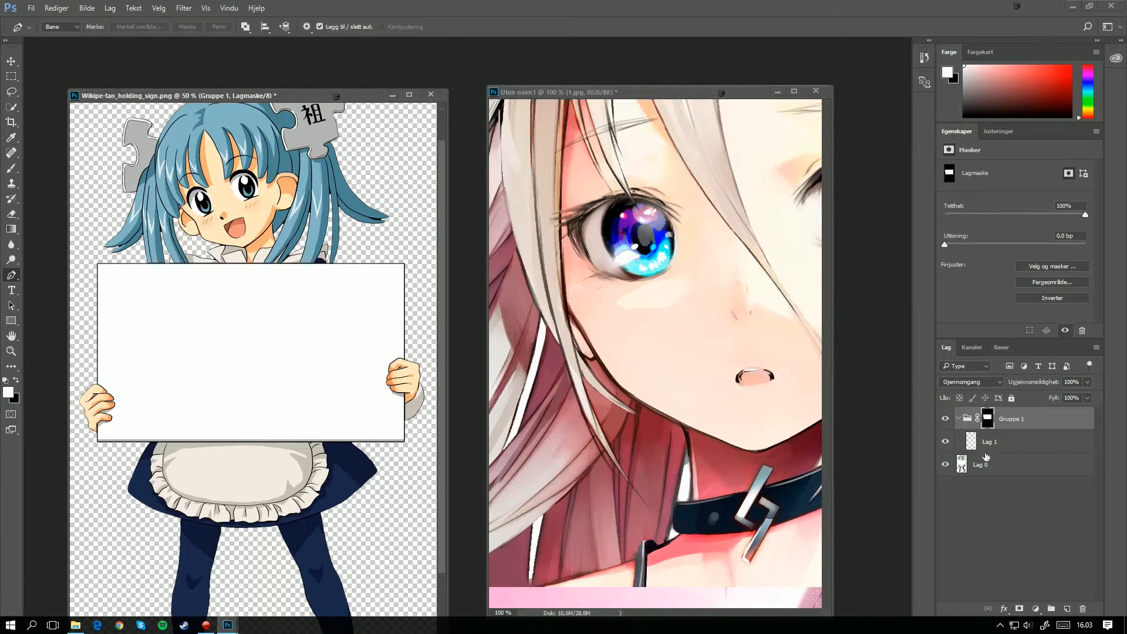
pyautogui.click(628, 247)
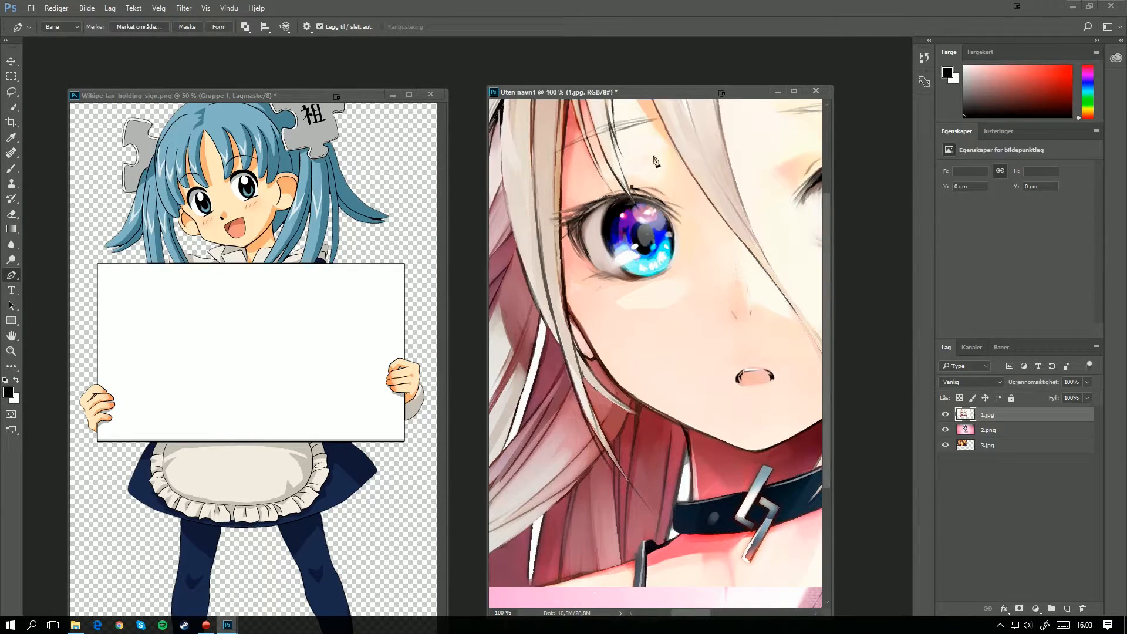
# Step: Select all three image layers in the stack and dock both floating document windows back as tabs
pyautogui.keyDown('shift'); pyautogui.click(997, 449); pyautogui.keyUp('shift')
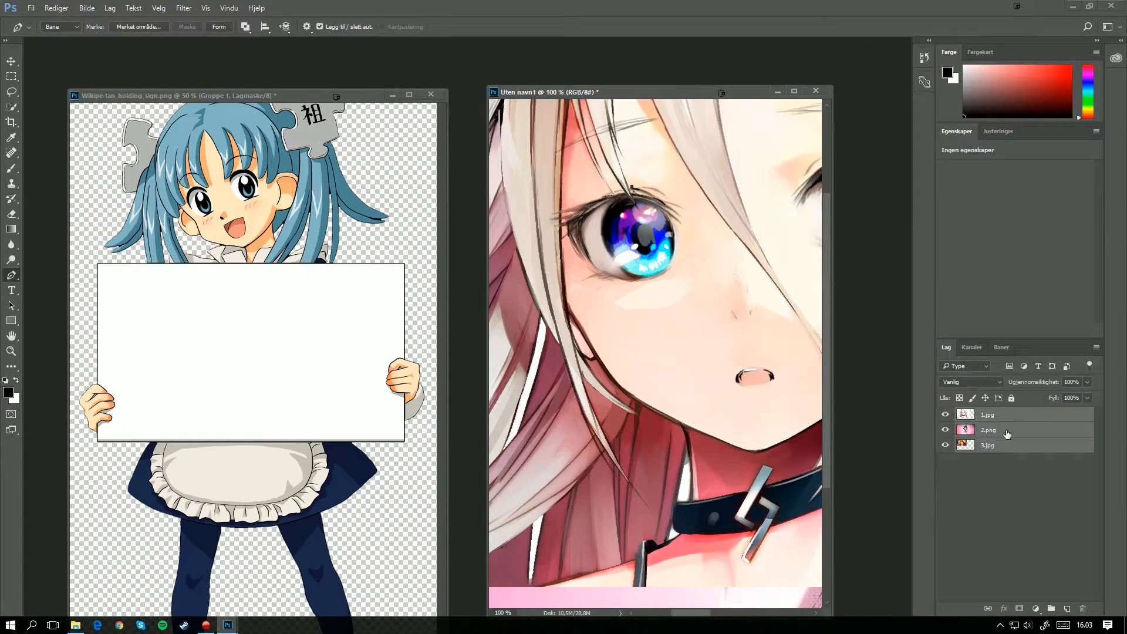
pyautogui.moveTo(1008, 434); pyautogui.dragTo(1059, 453)
pyautogui.moveTo(583, 84); pyautogui.dragTo(587, 41)
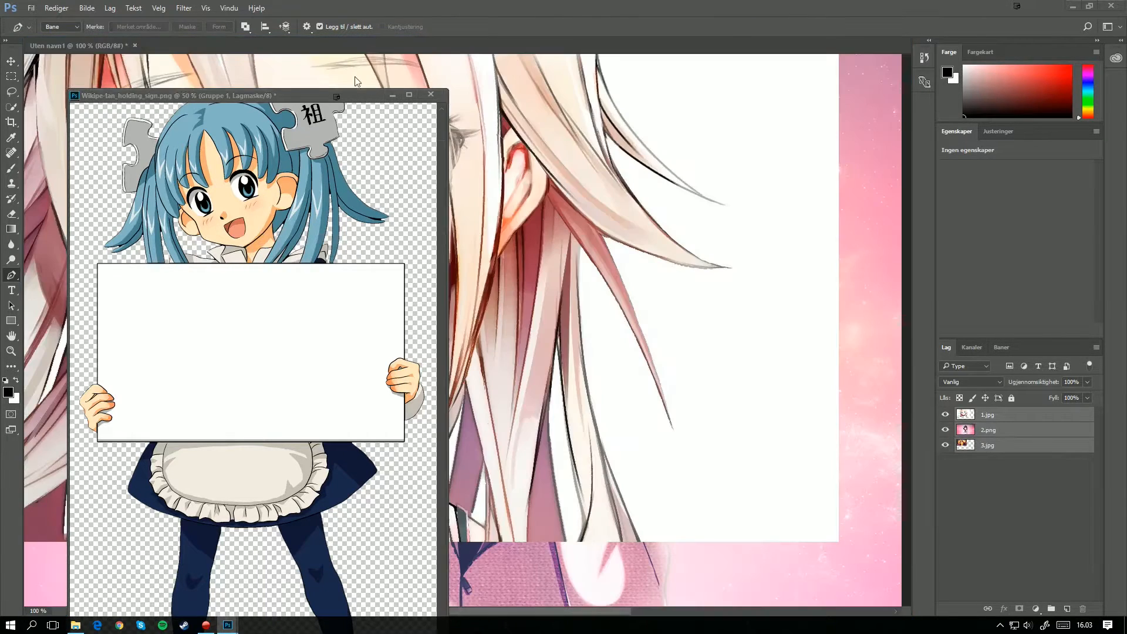
pyautogui.moveTo(240, 93); pyautogui.dragTo(56, 41)
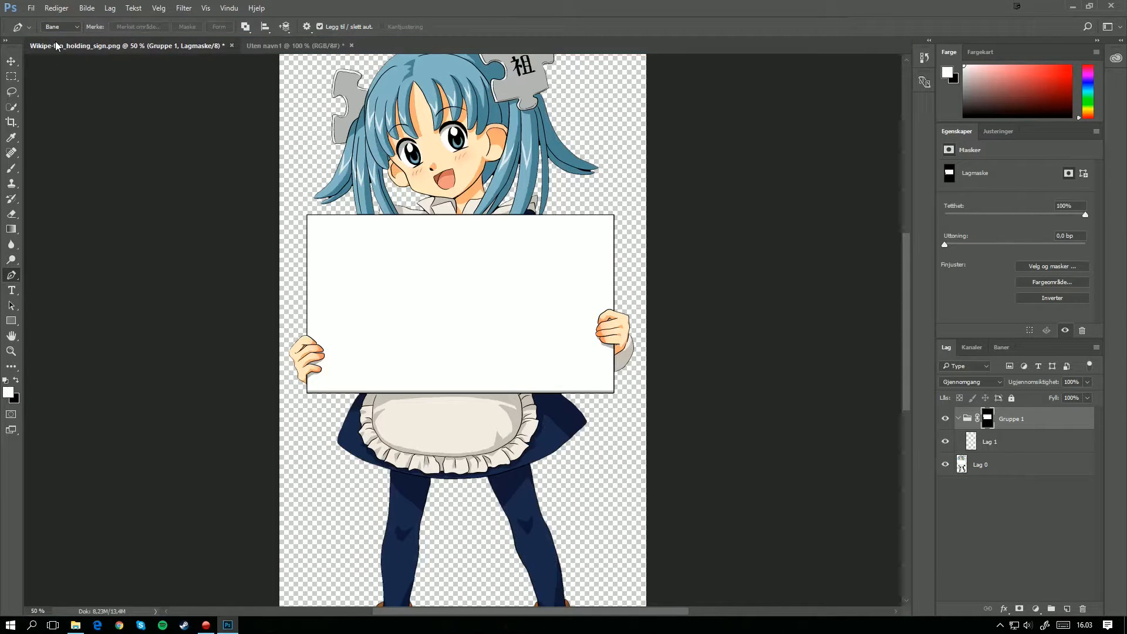
# Step: Copy the layers 1.jpg, 2.png and 3.jpg from the stack document into the masked group of the Wikipe-tan document
pyautogui.click(286, 45)
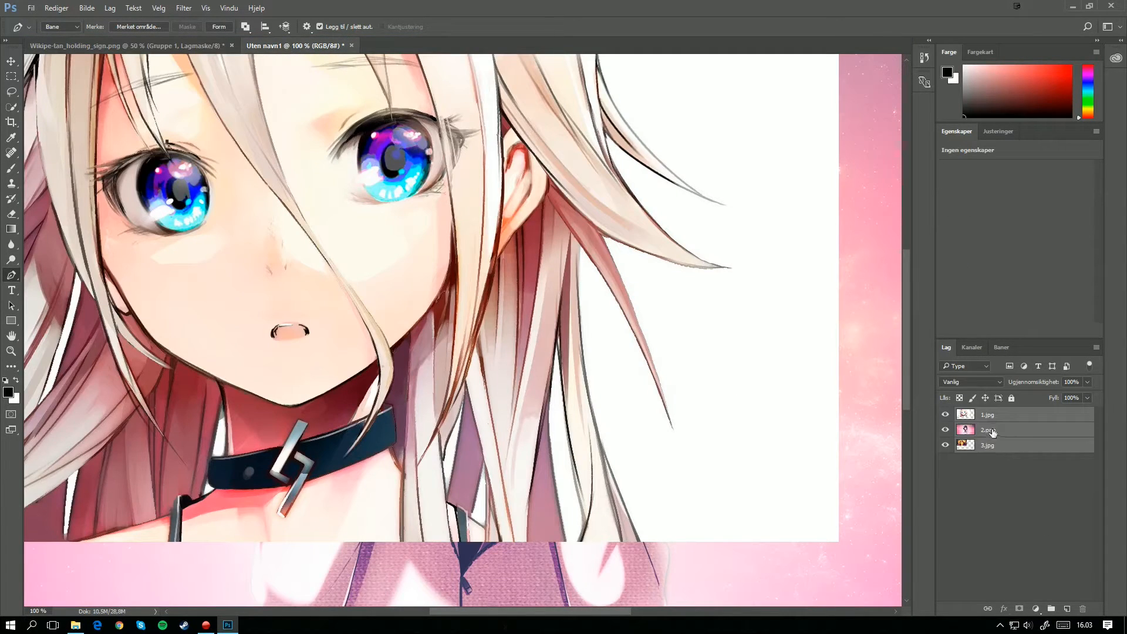
pyautogui.moveTo(1002, 431); pyautogui.dragTo(1027, 470)
pyautogui.click(1038, 497)
pyautogui.click(982, 417)
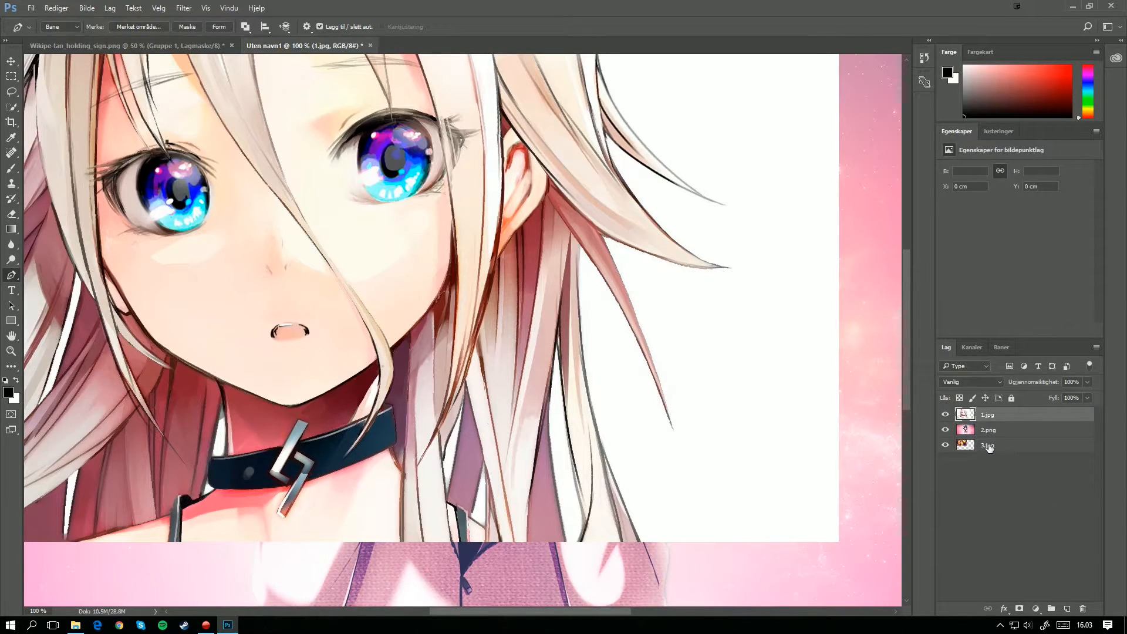
pyautogui.keyDown('shift'); pyautogui.click(989, 446); pyautogui.keyUp('shift')
pyautogui.moveTo(1005, 431); pyautogui.dragTo(381, 272)
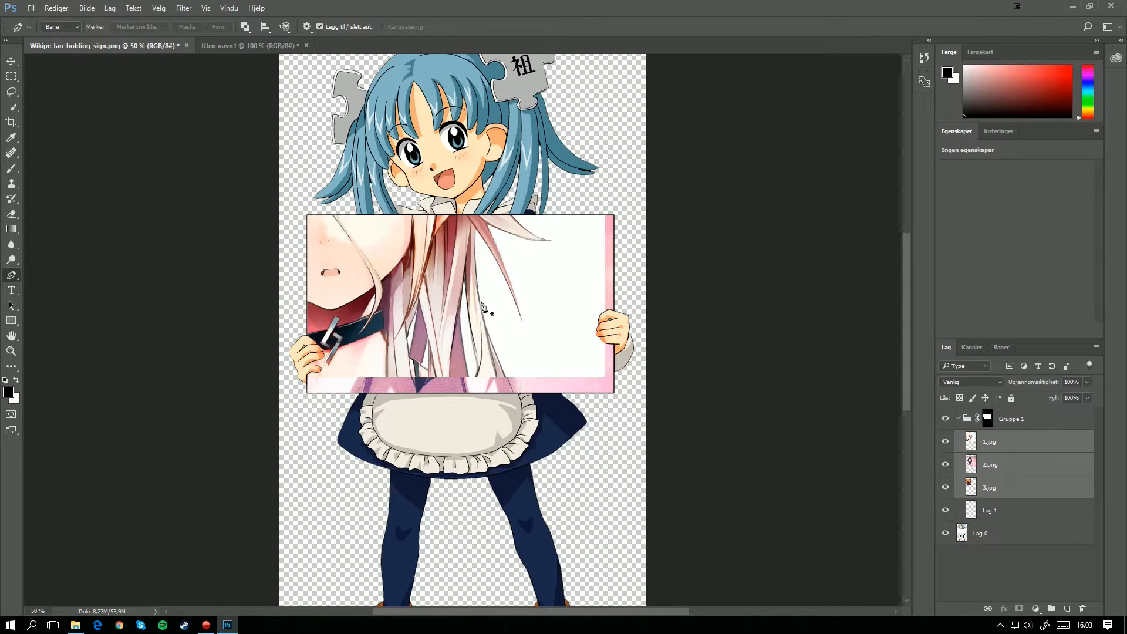
# Step: Scale the three selected image layers together to about 58.6% and position them so that 1.jpg covers the sign
pyautogui.click(11, 61)
pyautogui.moveTo(399, 250); pyautogui.dragTo(488, 317)
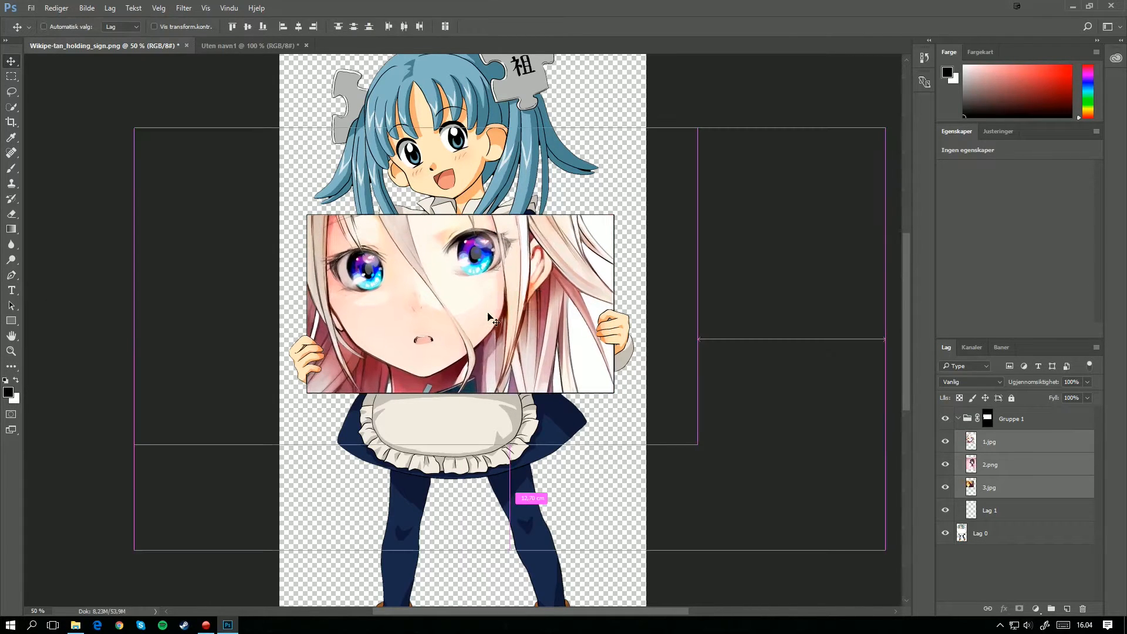
pyautogui.hotkey('ctrl', 't')
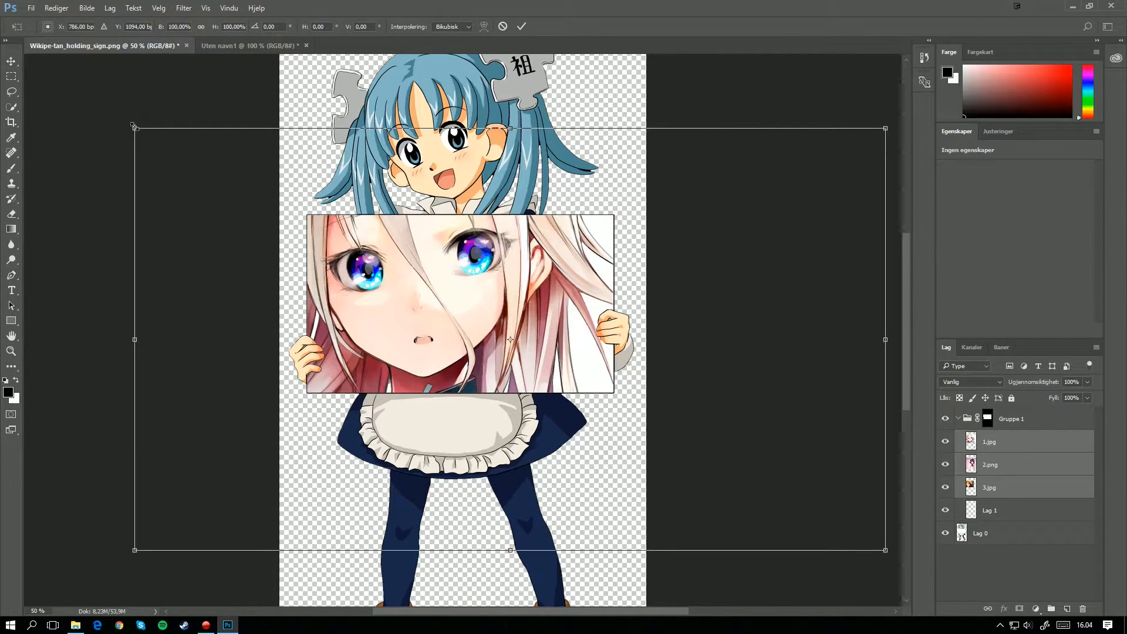
pyautogui.moveTo(134, 125); pyautogui.dragTo(369, 252)
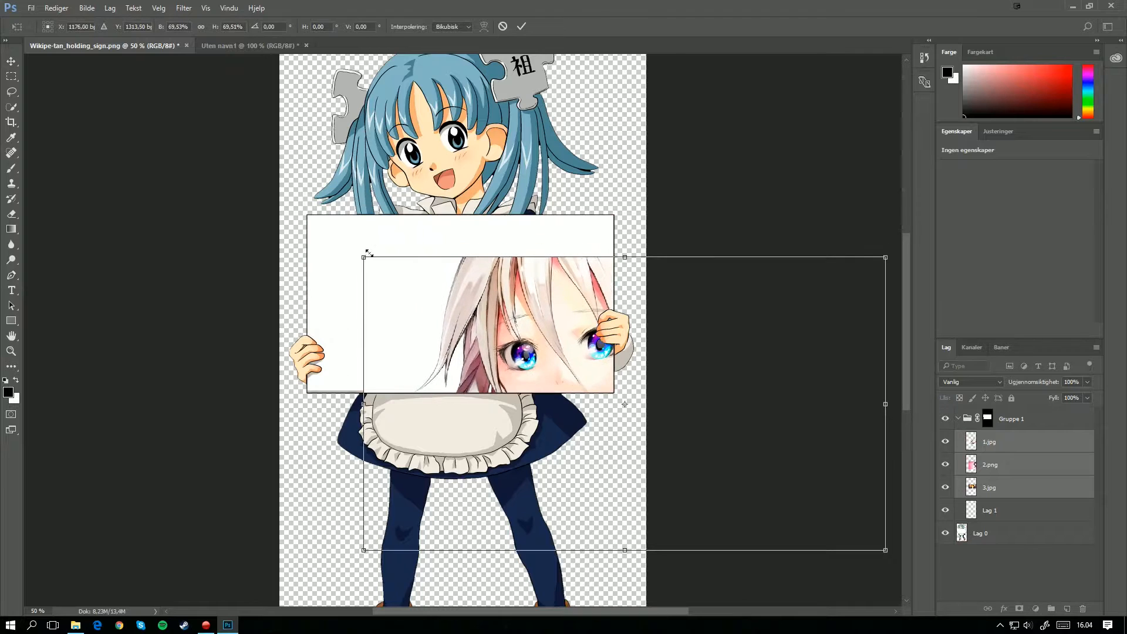
pyautogui.moveTo(782, 420); pyautogui.dragTo(672, 384)
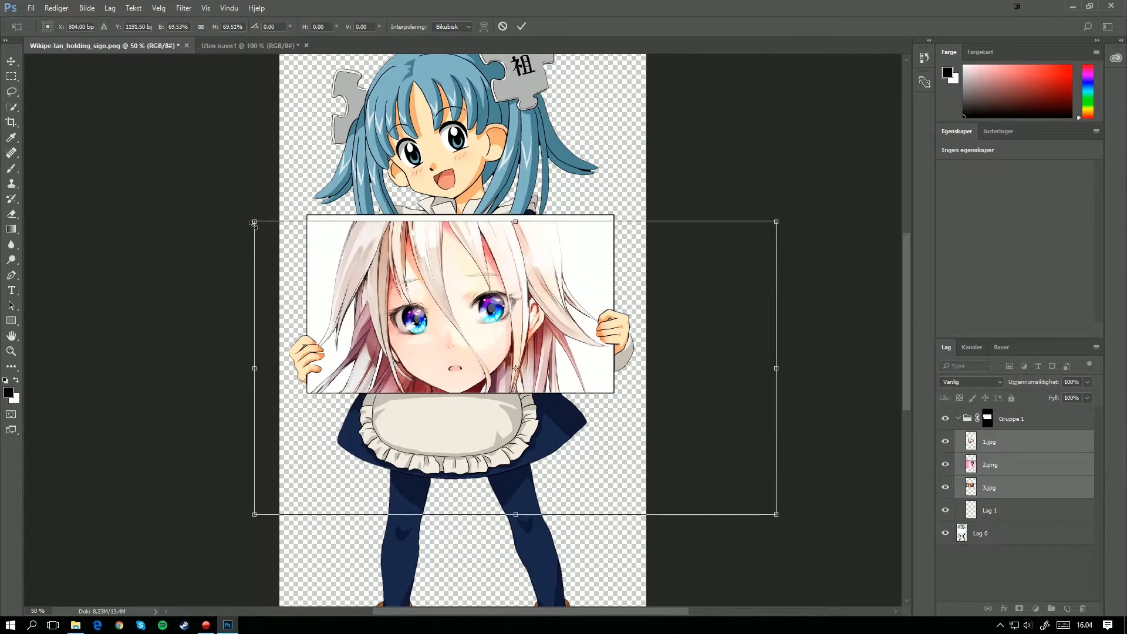
pyautogui.moveTo(254, 221); pyautogui.dragTo(340, 264)
pyautogui.moveTo(641, 405); pyautogui.dragTo(595, 354)
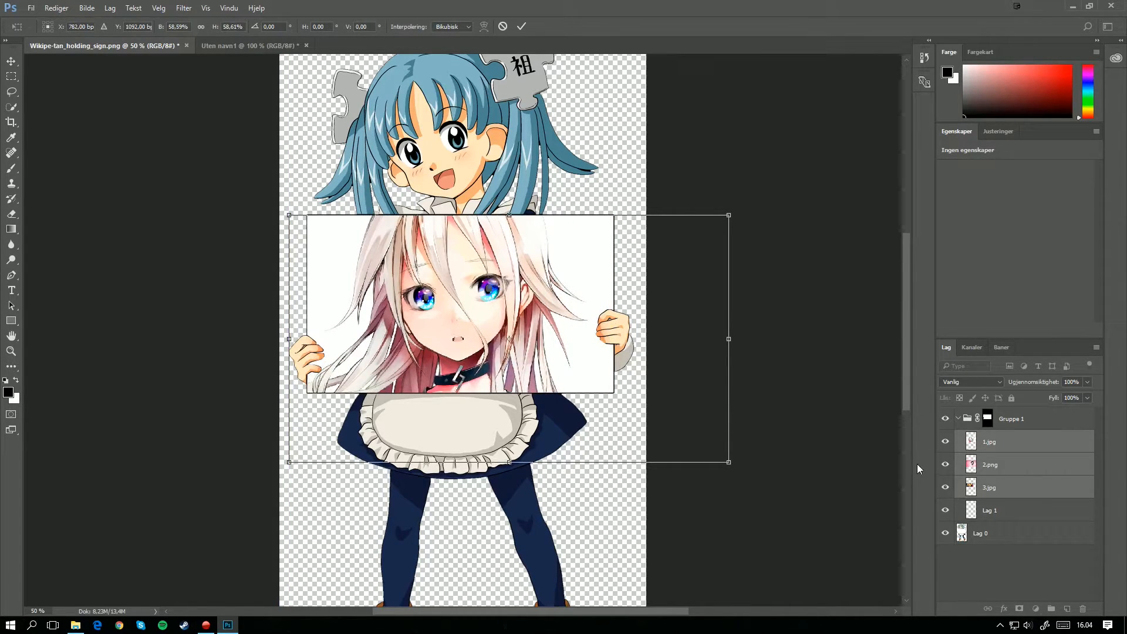
pyautogui.press('Return')
# Step: Place layer 2.png above 1.jpg in the group and shift its picture so the hooded girl is centred on the sign
pyautogui.click(1001, 467)
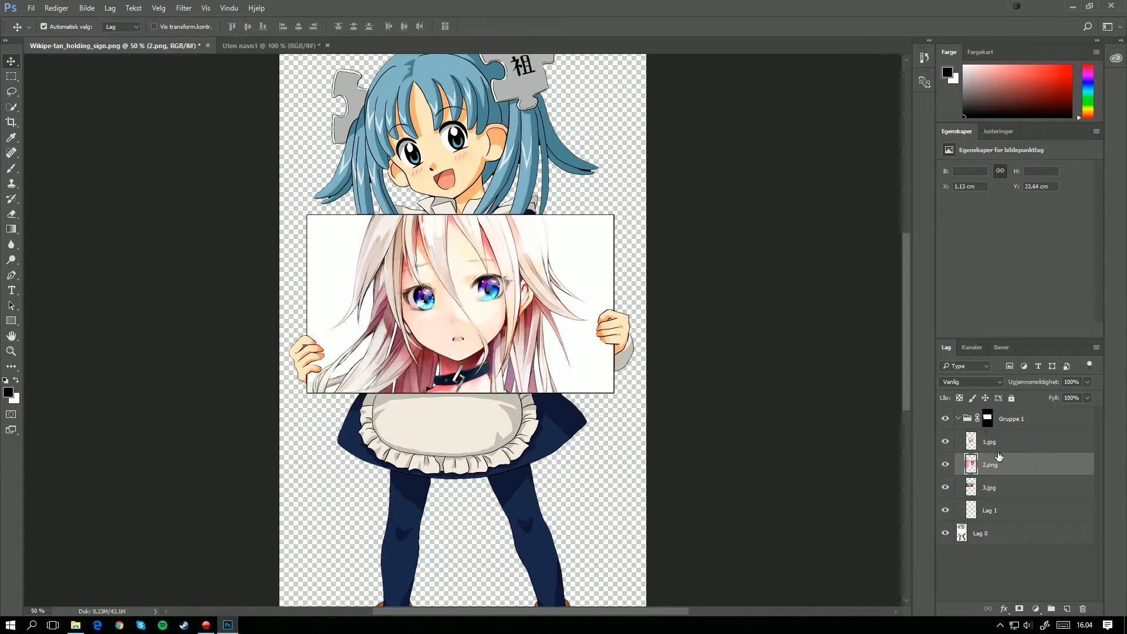
pyautogui.moveTo(999, 456); pyautogui.dragTo(987, 431)
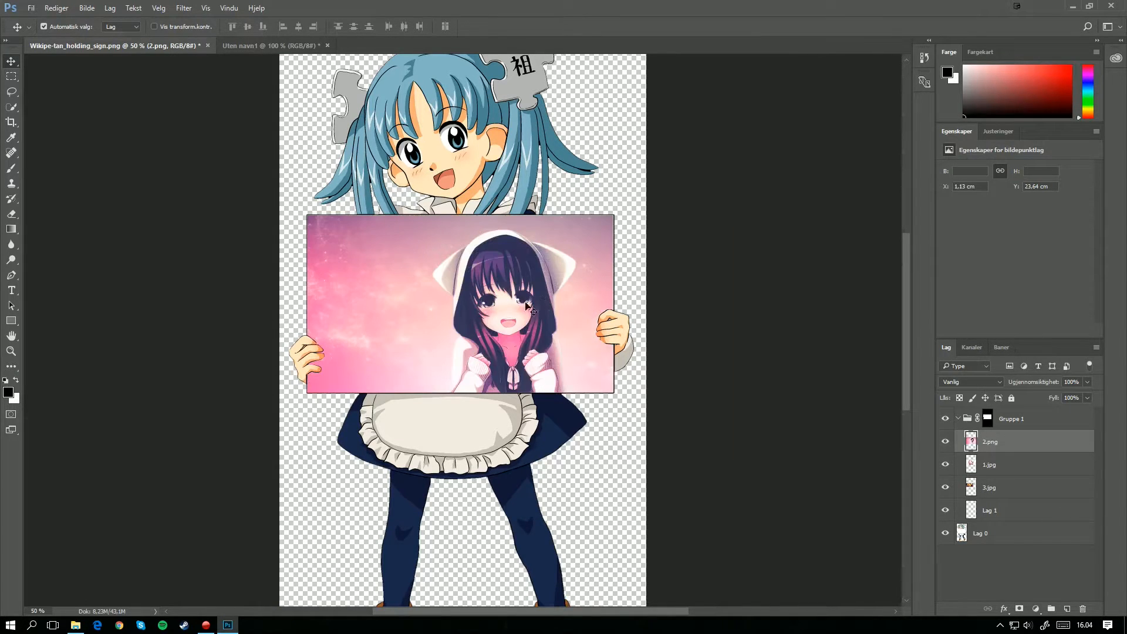
pyautogui.moveTo(526, 306); pyautogui.dragTo(485, 306)
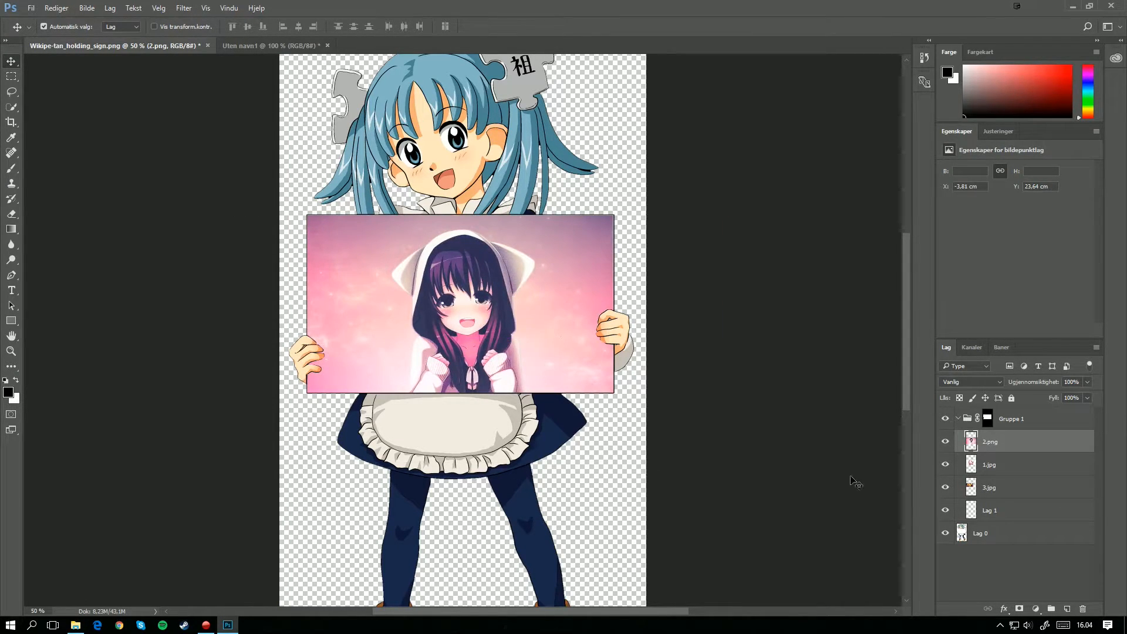
# Step: Bring layer 3.jpg to the top of the group, then enlarge and position its picture to cover the whole sign
pyautogui.moveTo(1000, 488); pyautogui.dragTo(941, 435)
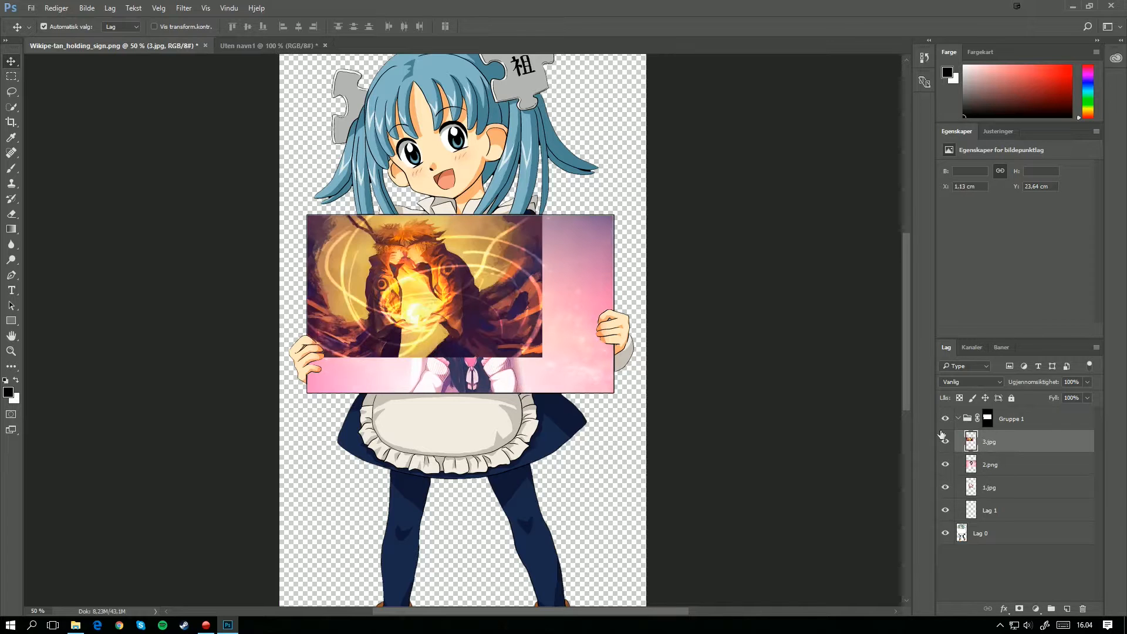
pyautogui.moveTo(416, 295); pyautogui.dragTo(469, 323)
pyautogui.hotkey('ctrl', 't')
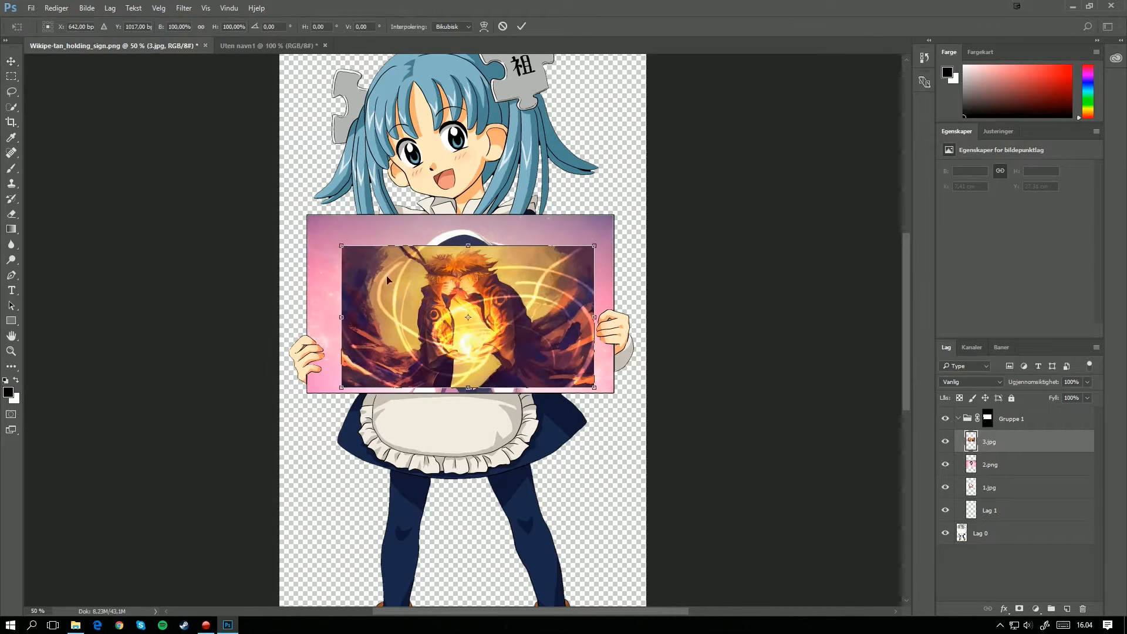
pyautogui.moveTo(338, 249); pyautogui.dragTo(269, 213)
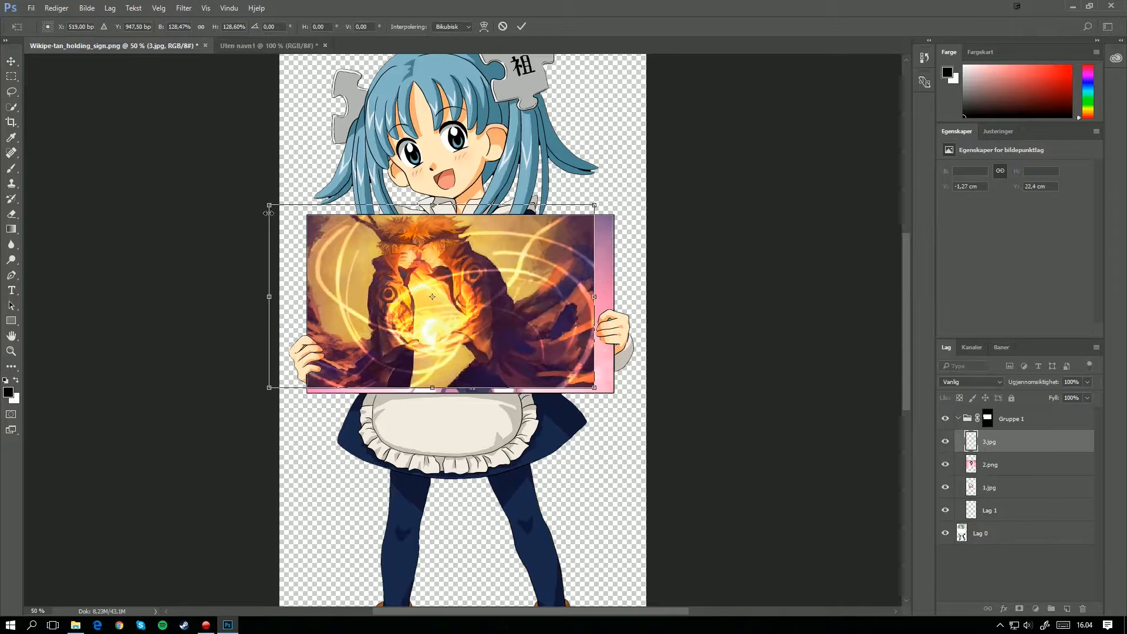
pyautogui.moveTo(594, 387); pyautogui.dragTo(632, 391)
pyautogui.press('Return')
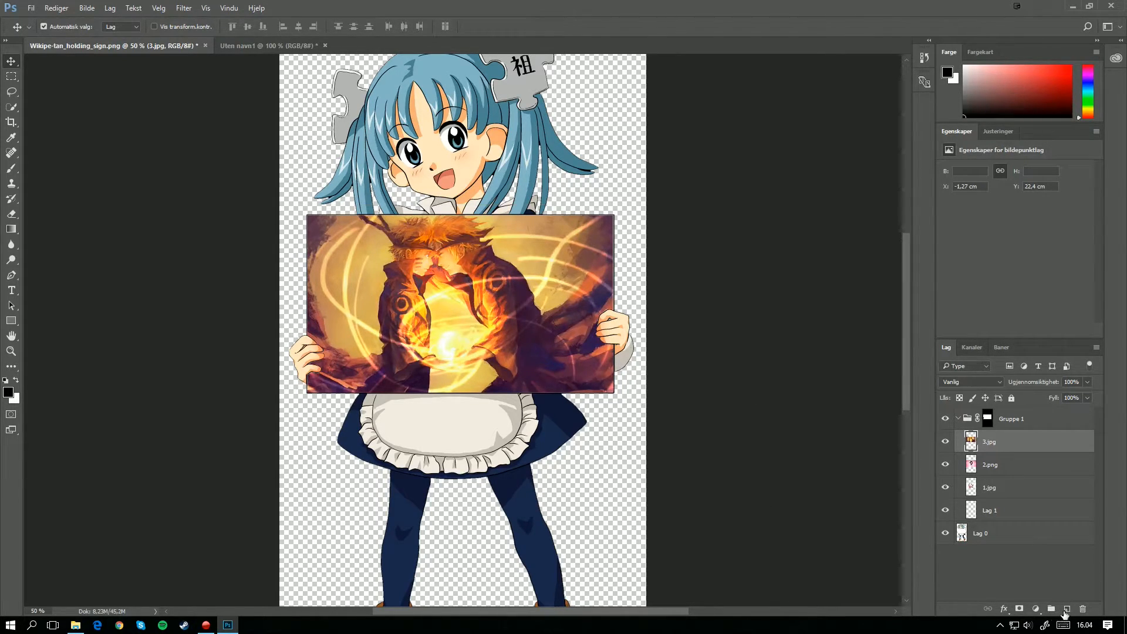
# Step: Add a text box about 28.6 × 12.6 cm reading "Welcome!" on a new layer over the sign, in Myriad Pro at 120 pt
pyautogui.click(1065, 610)
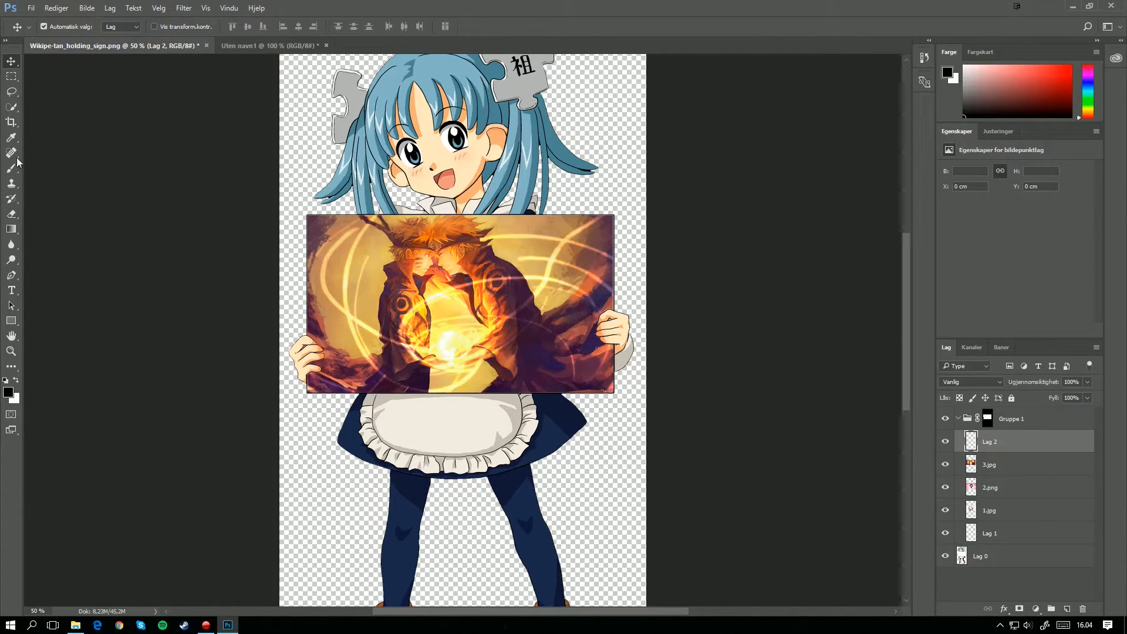
pyautogui.click(12, 290)
pyautogui.moveTo(340, 257); pyautogui.dragTo(578, 362)
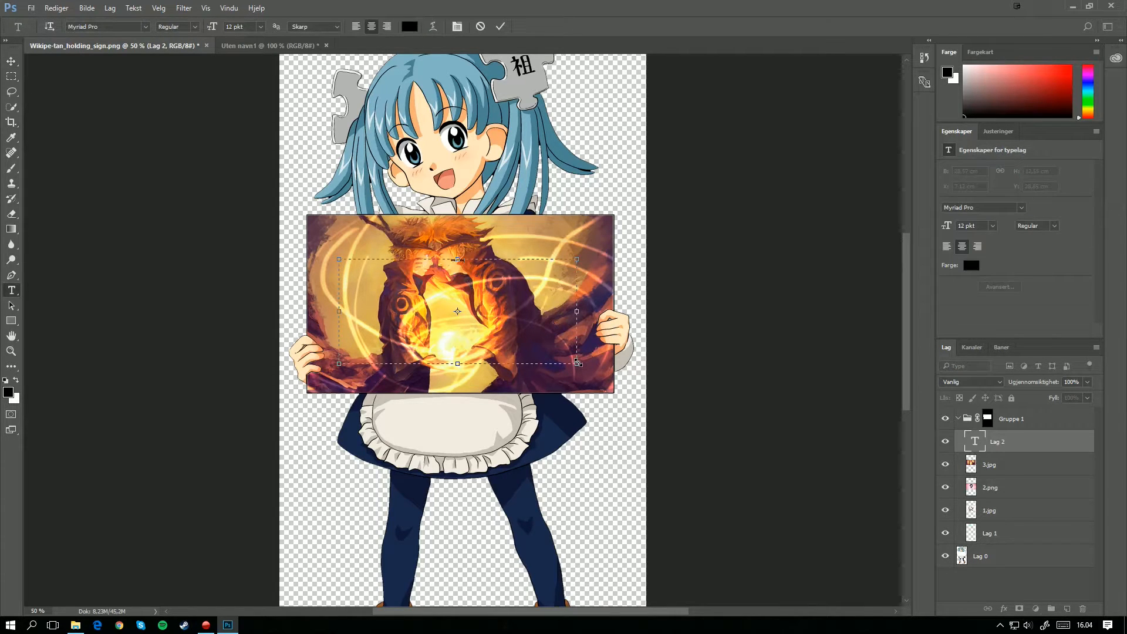
pyautogui.hotkey('ctrl', 'a')
pyautogui.click(263, 33)
pyautogui.click(259, 238)
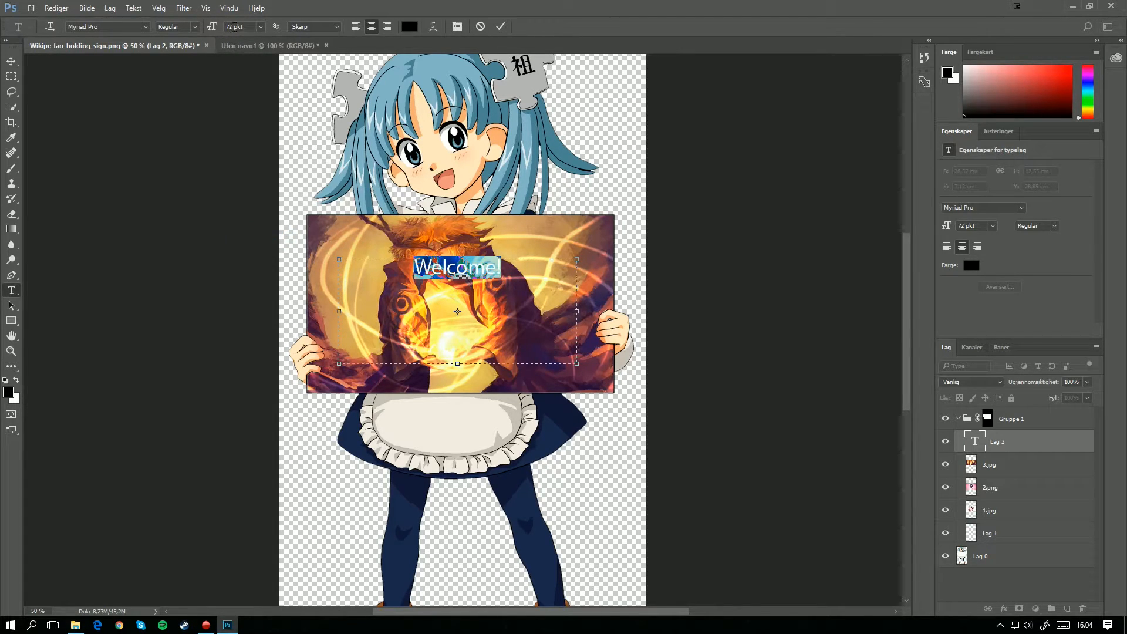
pyautogui.write('120')
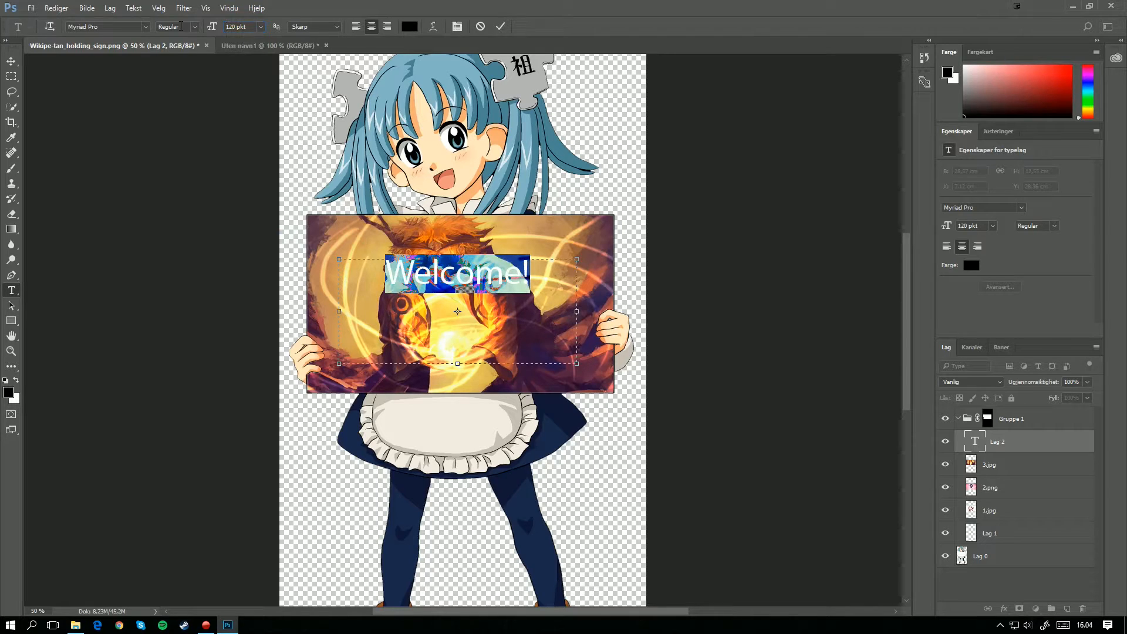
pyautogui.click(503, 281)
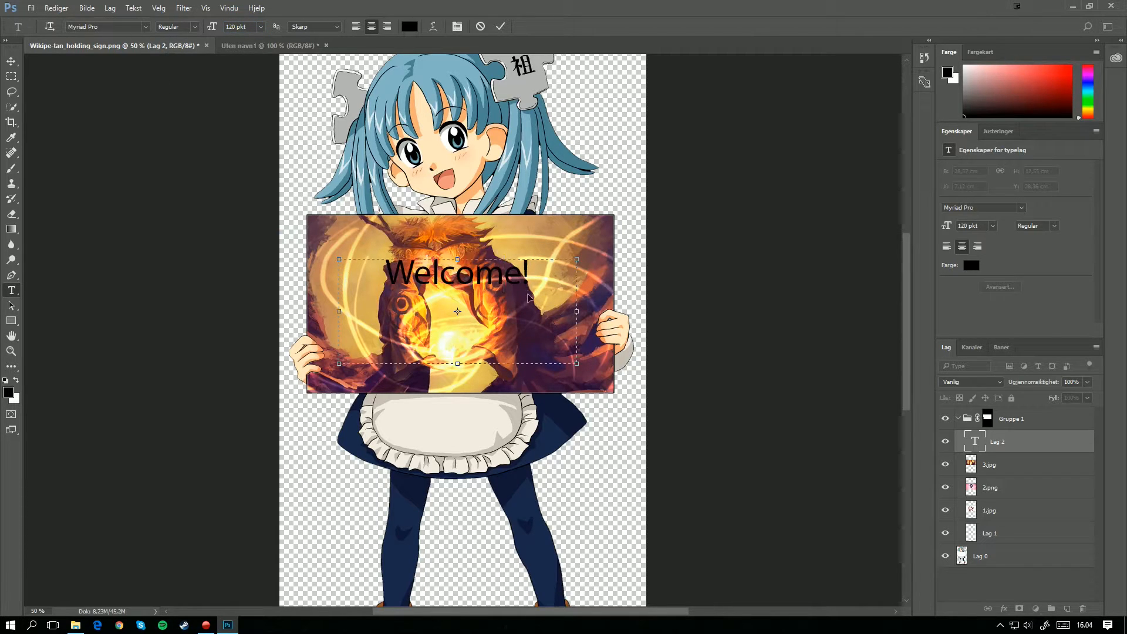
# Step: Set the colour of the "Welcome!" text to white (ffffff)
pyautogui.hotkey('ctrl', 'a')
pyautogui.click(410, 27)
pyautogui.write('ffffff')
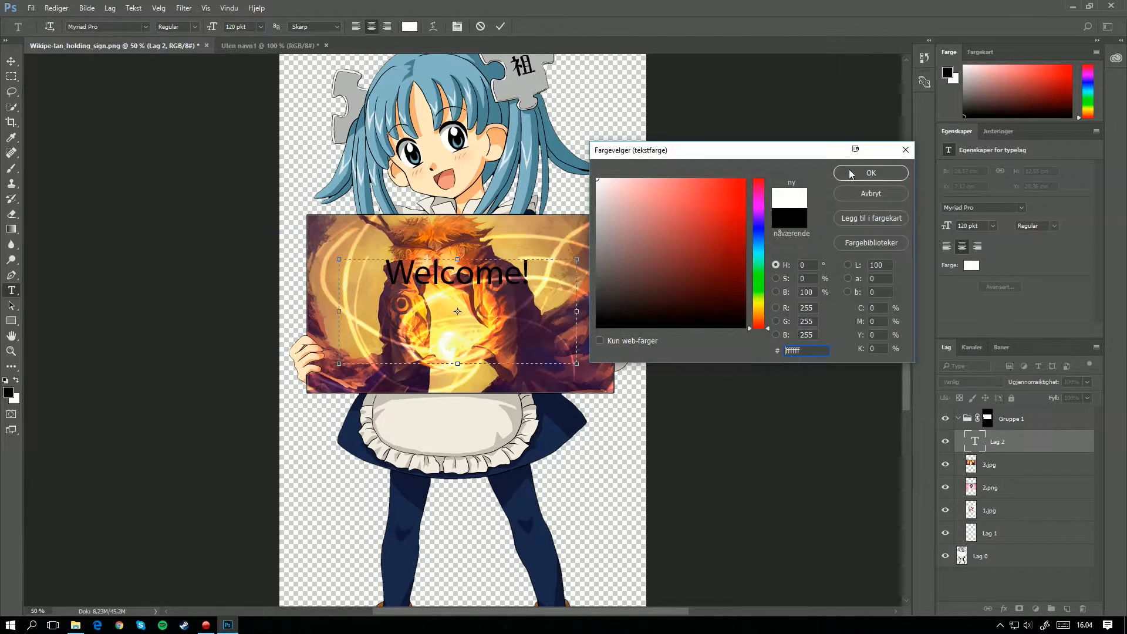
pyautogui.click(850, 174)
# Step: Move the "Welcome!" text down to the middle of the sign and commit the text
pyautogui.click(453, 331)
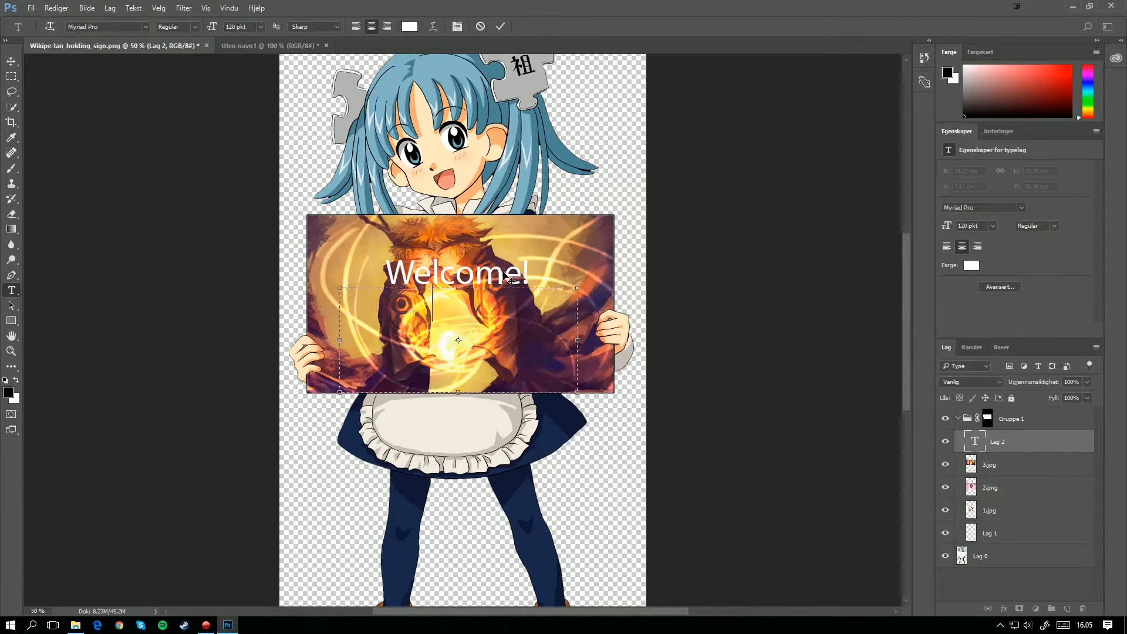
pyautogui.moveTo(503, 237); pyautogui.dragTo(506, 264)
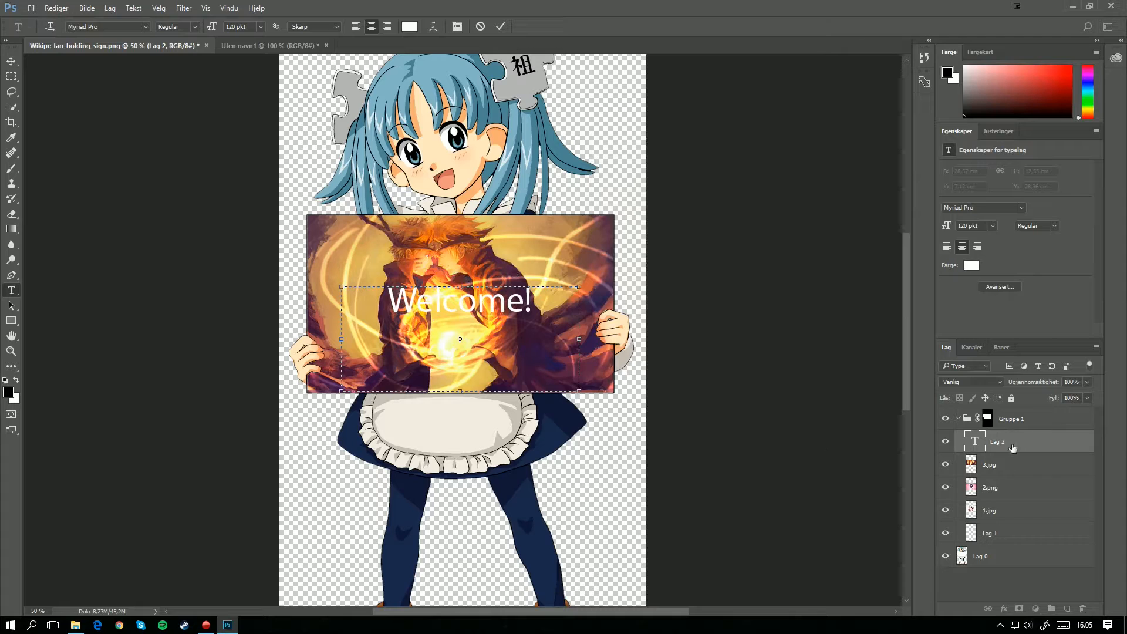
pyautogui.click(1001, 465)
pyautogui.click(1001, 448)
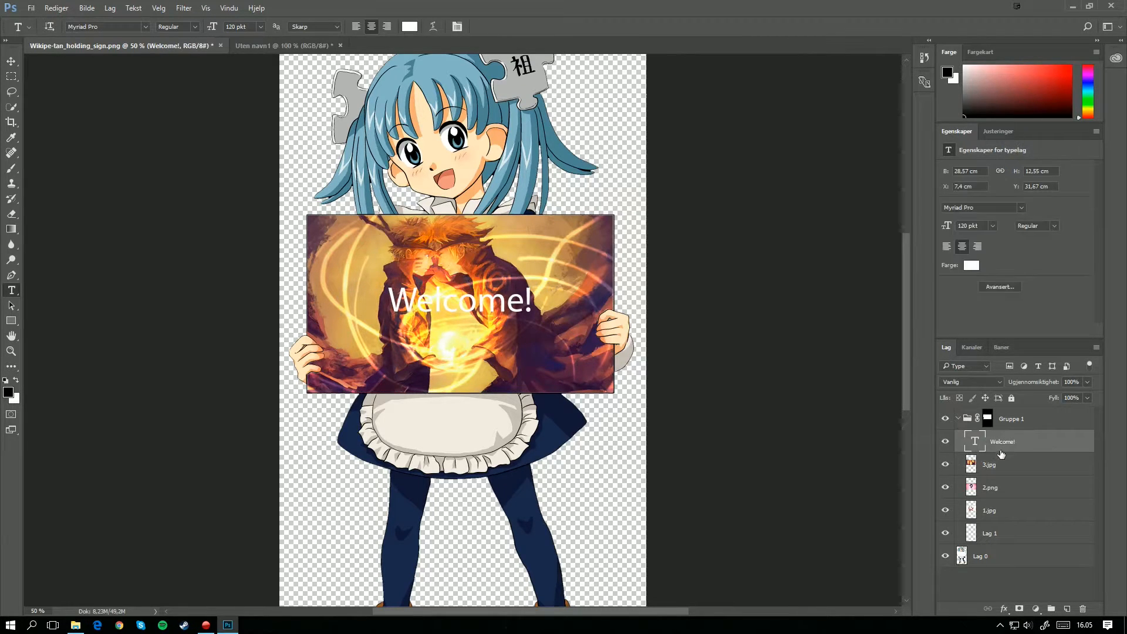
# Step: Check the sign's contents by hiding the Welcome!, 3.jpg and 2.png layers and showing them again
pyautogui.click(945, 443)
pyautogui.click(946, 443)
pyautogui.click(946, 465)
pyautogui.click(945, 487)
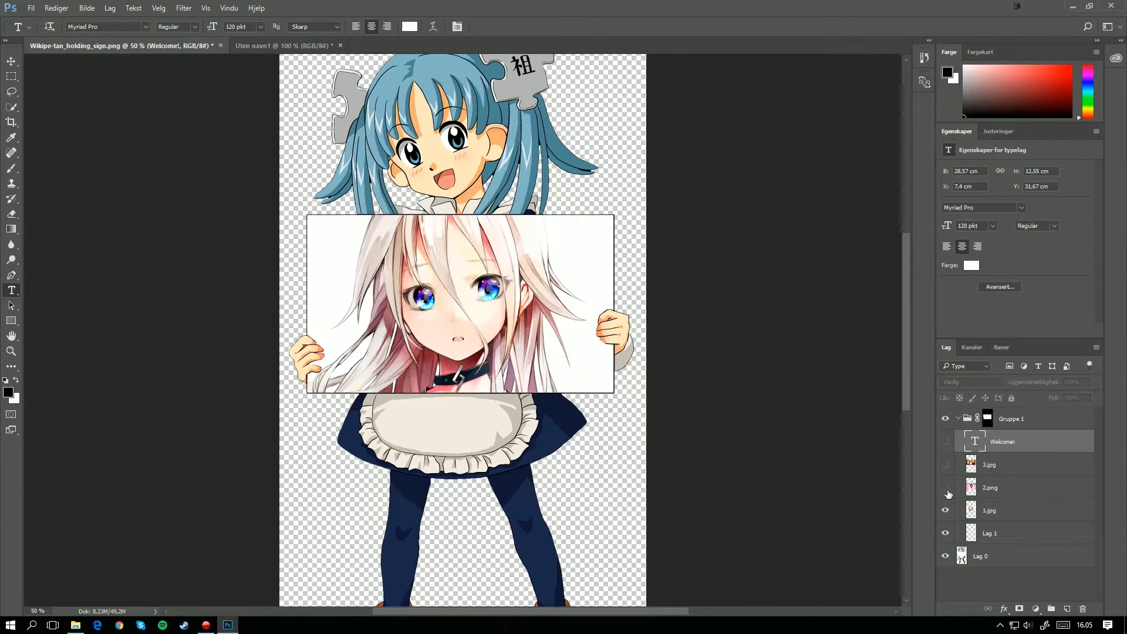
pyautogui.click(946, 441)
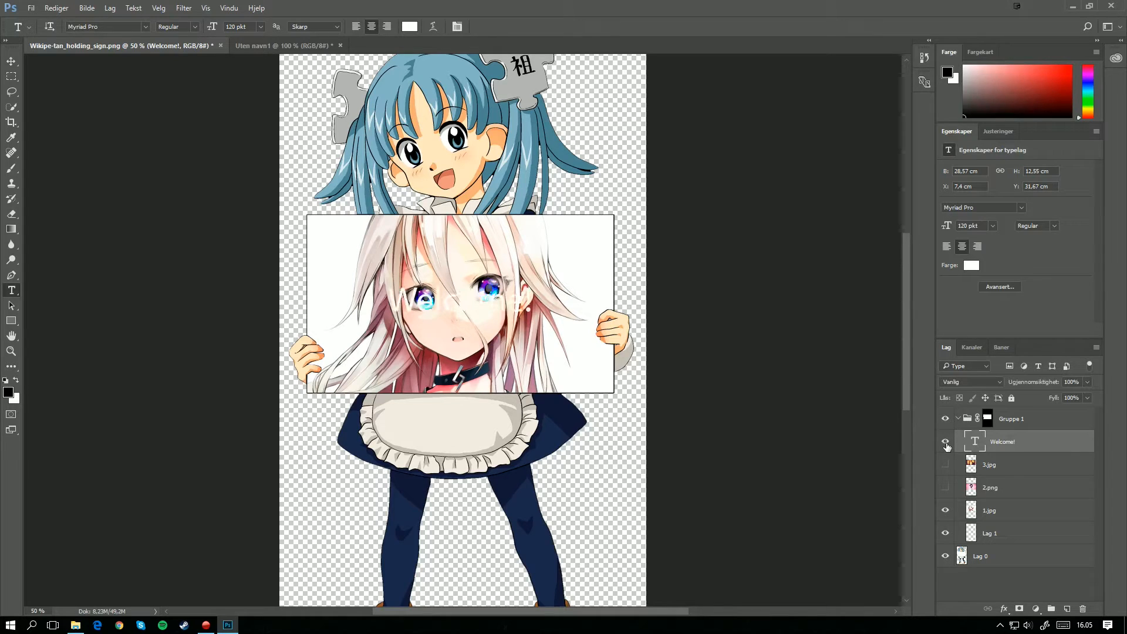
pyautogui.click(946, 465)
pyautogui.click(946, 488)
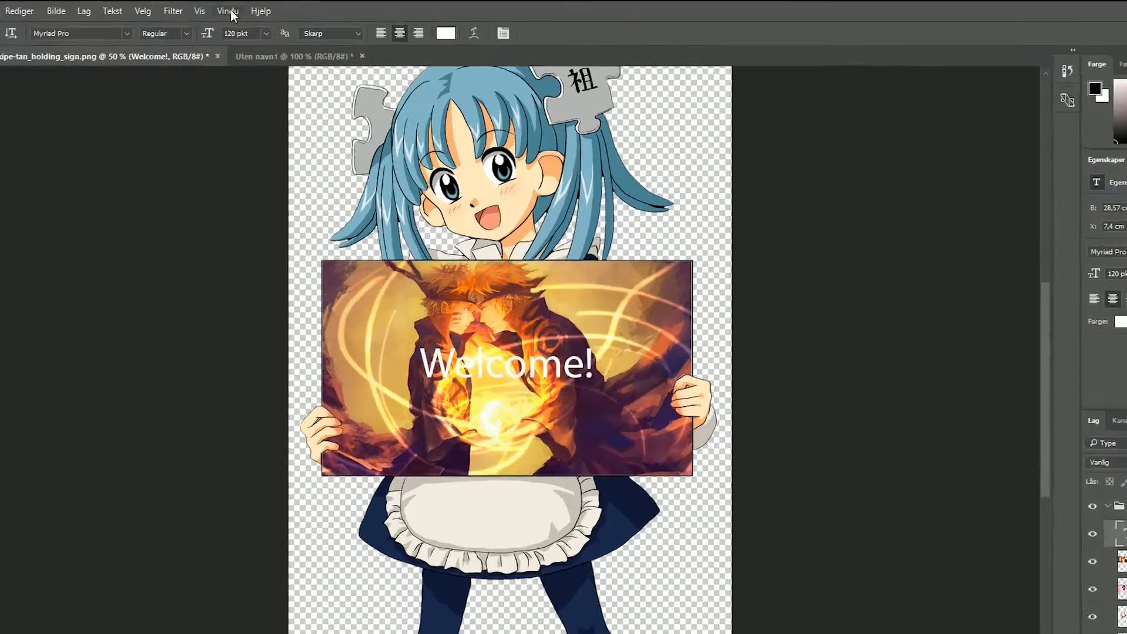
# Step: Show the Timeline (Tidslinje) and create a frame animation (delbildeanimasjon) for the document
pyautogui.click(229, 8)
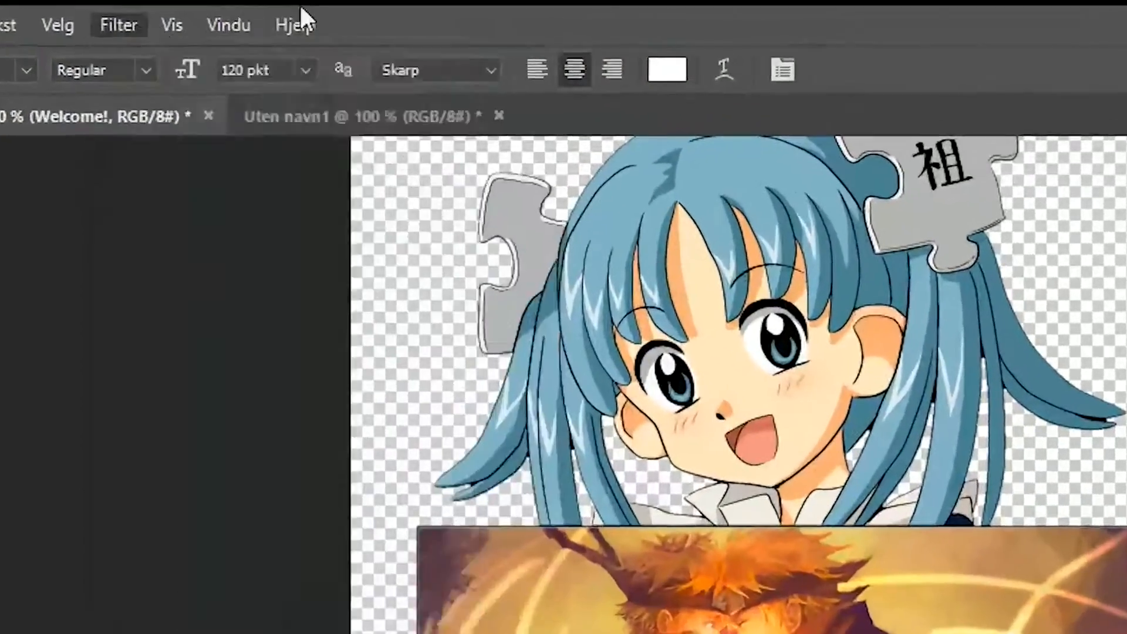
pyautogui.click(229, 25)
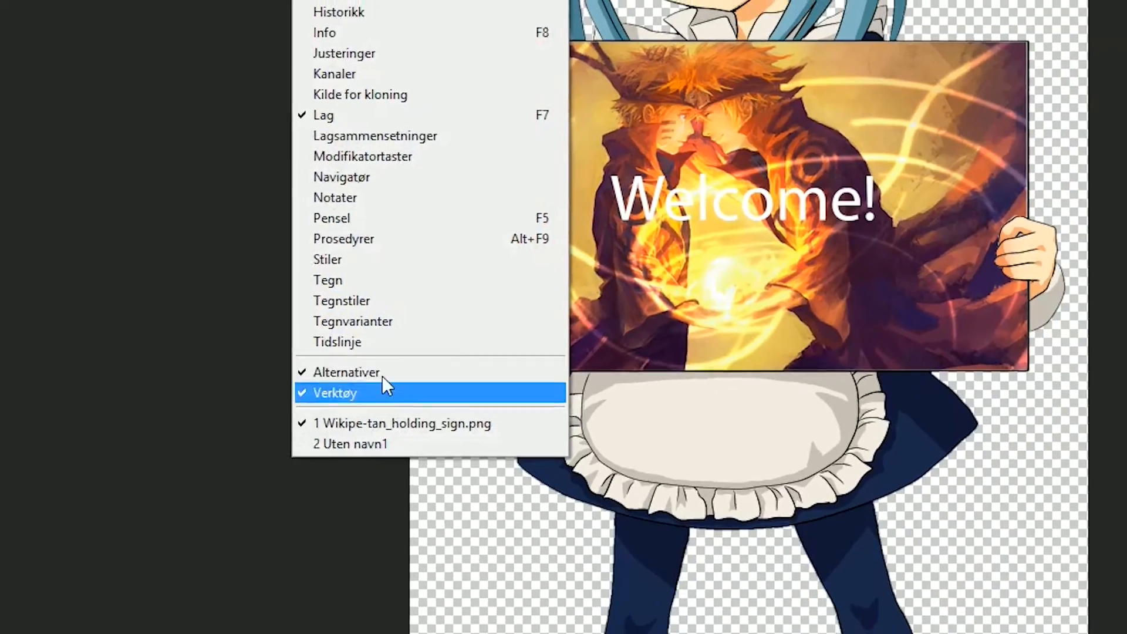
pyautogui.click(347, 342)
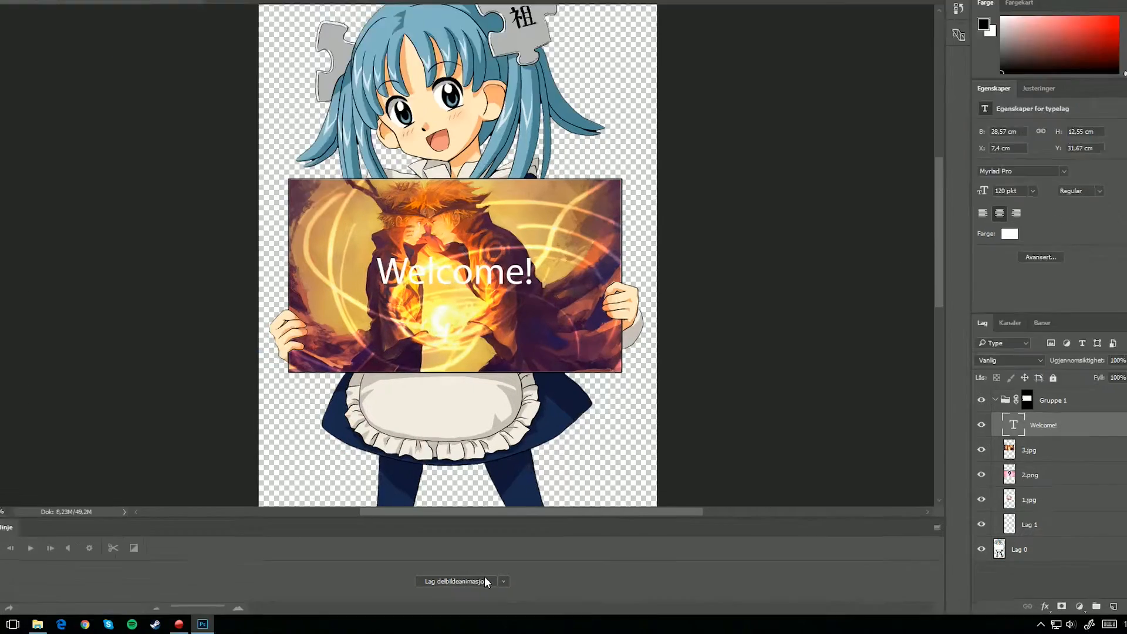
pyautogui.click(503, 585)
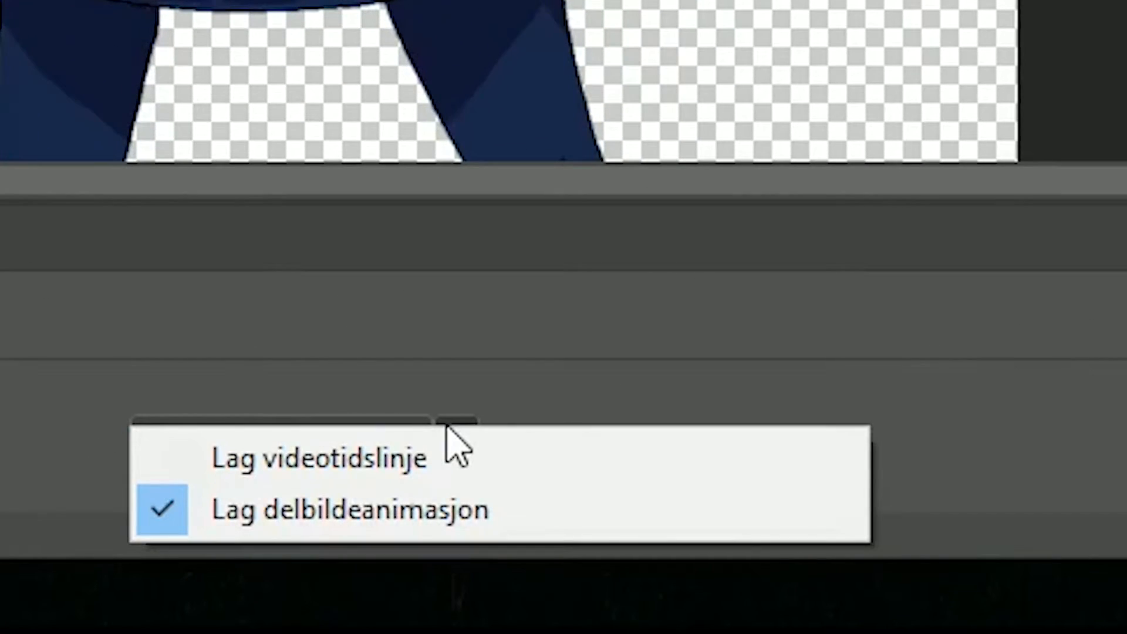
pyautogui.click(524, 562)
pyautogui.click(470, 440)
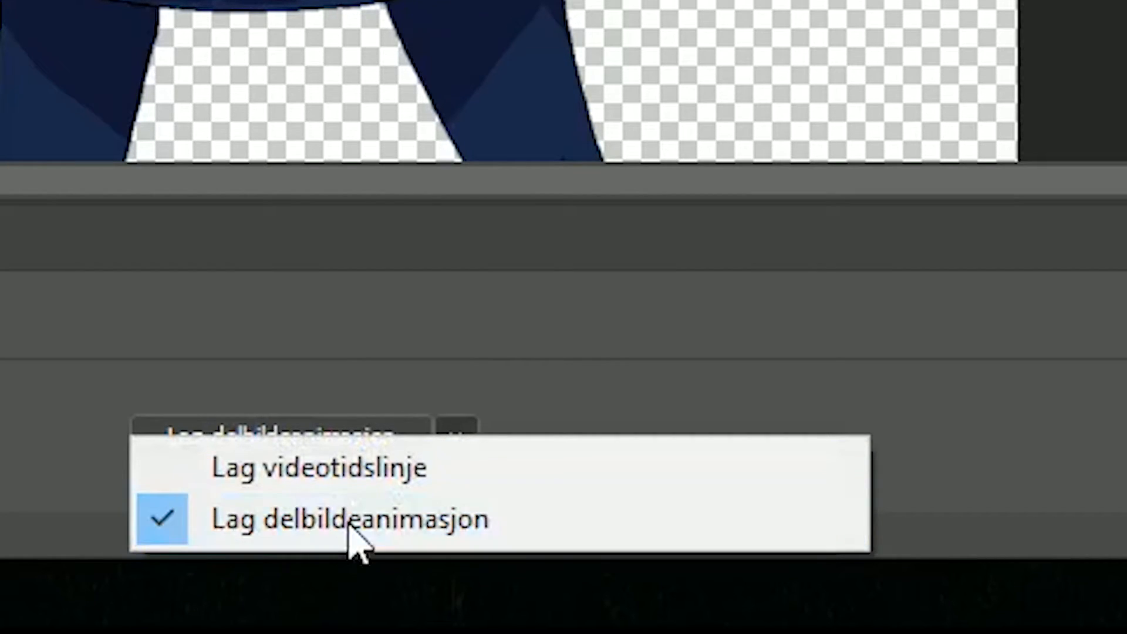
pyautogui.click(516, 529)
pyautogui.click(227, 453)
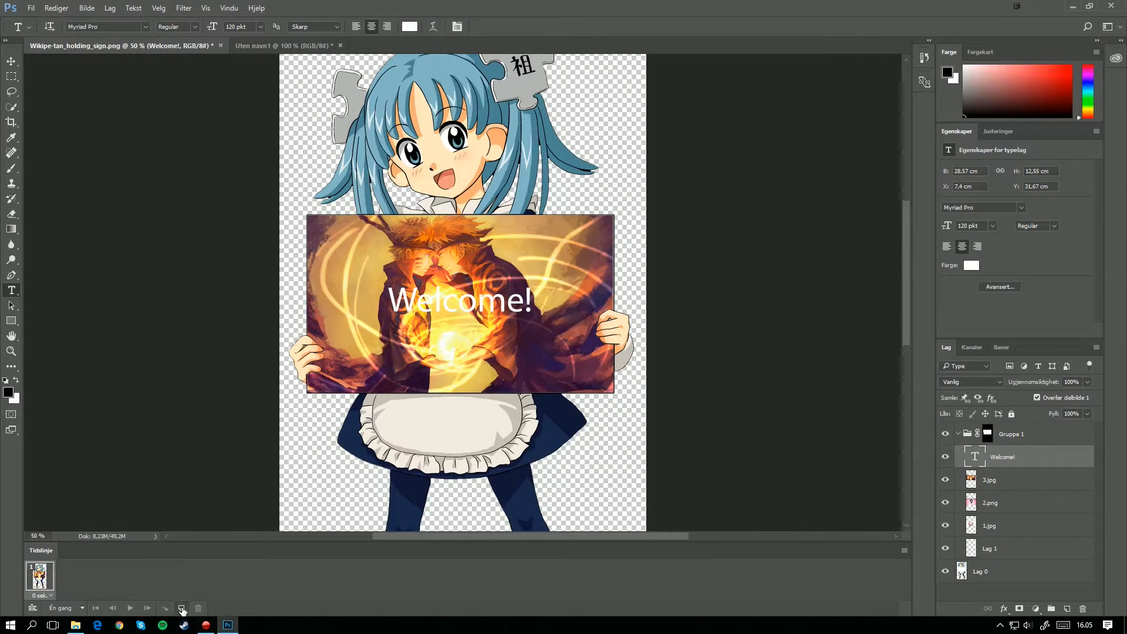
# Step: Duplicate the first animation frame three times so the animation has four frames
pyautogui.click(181, 609)
pyautogui.click(181, 608)
pyautogui.click(182, 608)
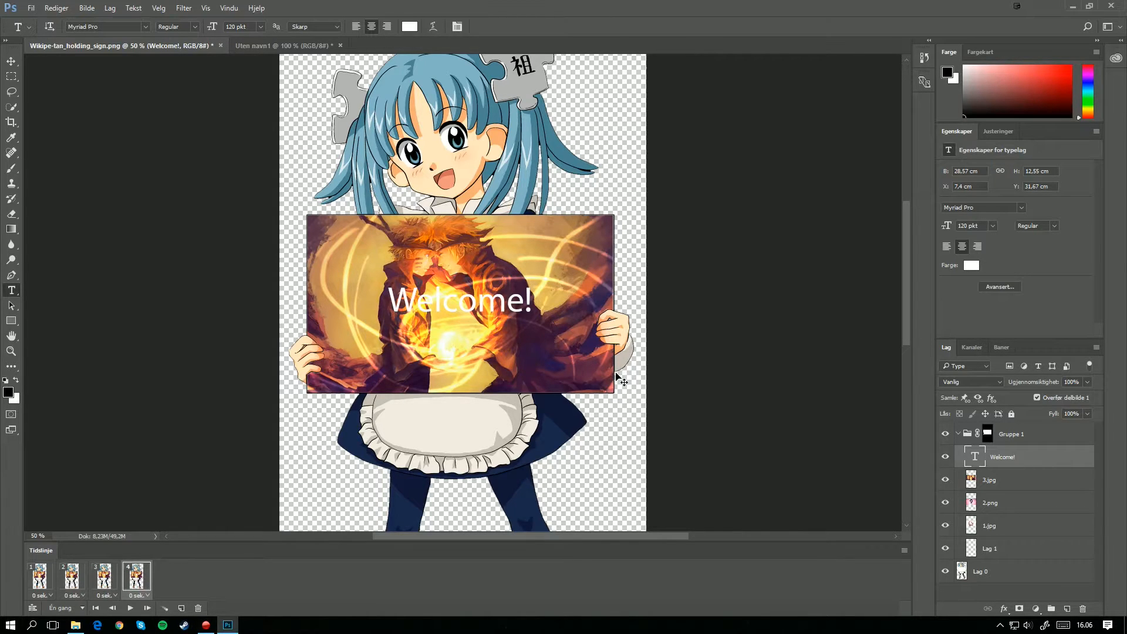
# Step: Select the Lag 1 layer and set up a soft black brush with a size of 20 px and 0% hardness
pyautogui.hotkey('ctrl', '+')
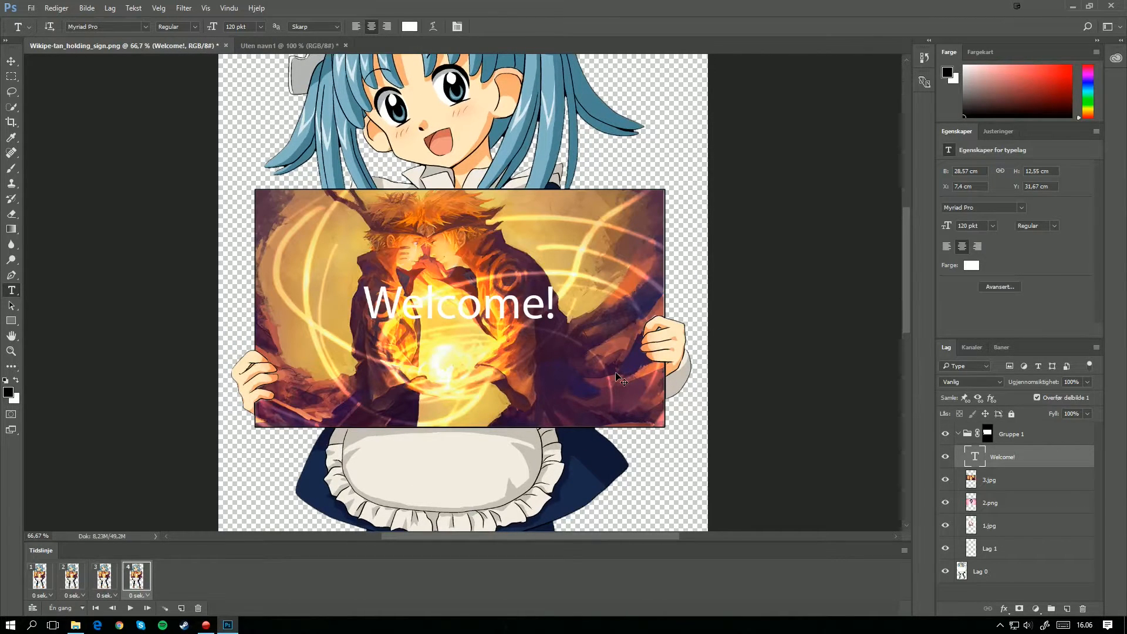
pyautogui.hotkey('ctrl', '+')
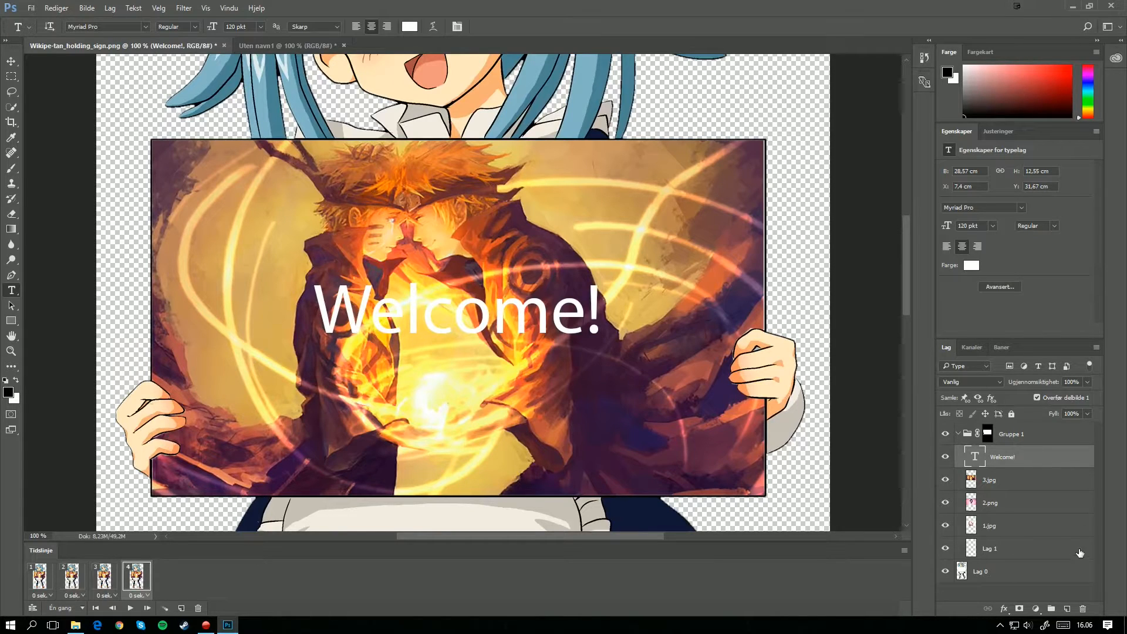
pyautogui.click(995, 551)
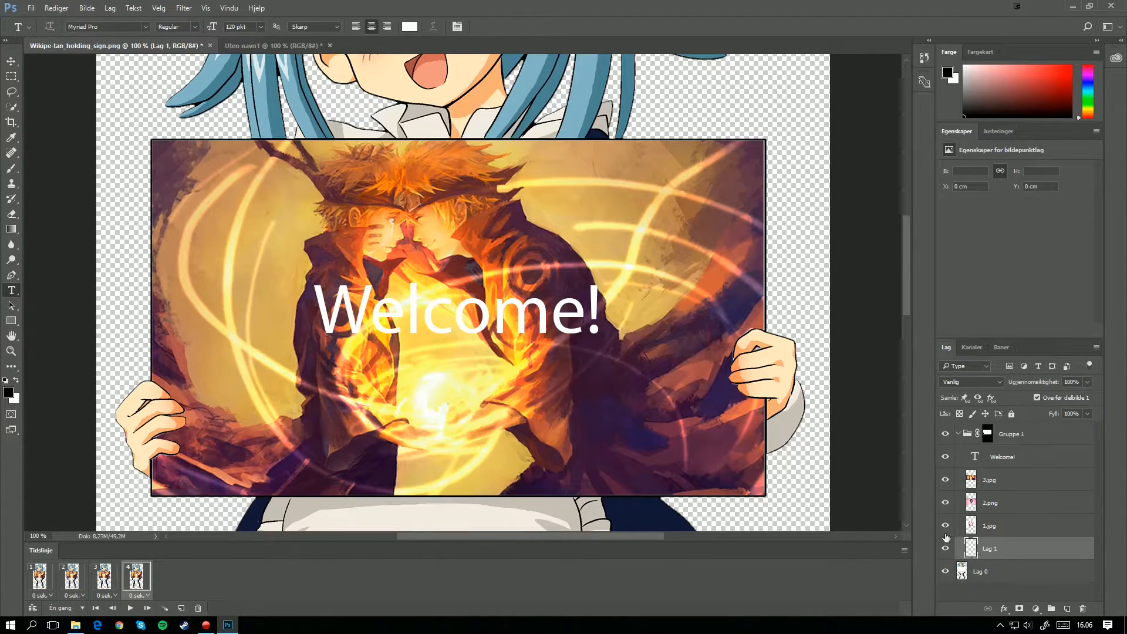
pyautogui.click(9, 171)
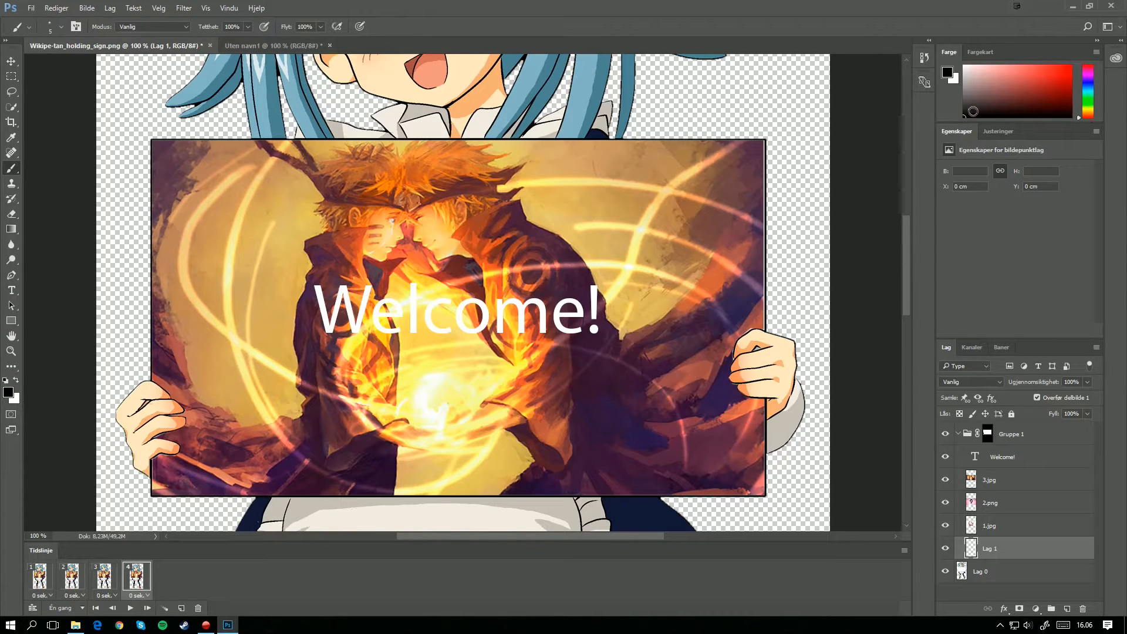
pyautogui.click(61, 27)
pyautogui.moveTo(68, 65); pyautogui.dragTo(71, 66)
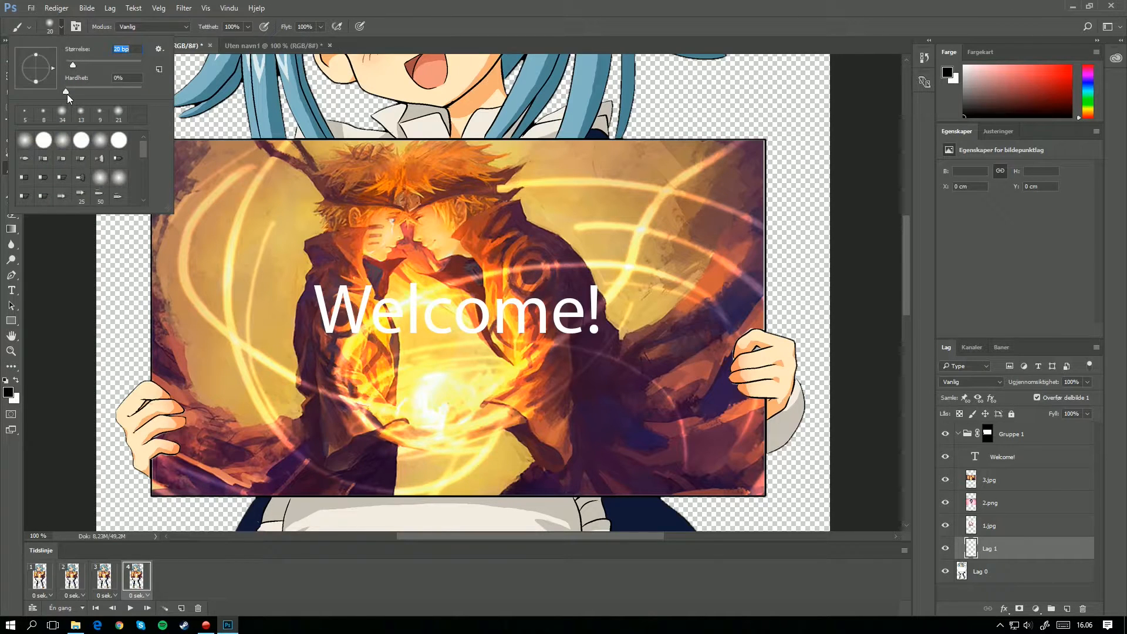
pyautogui.press('Tab')
pyautogui.press('Return')
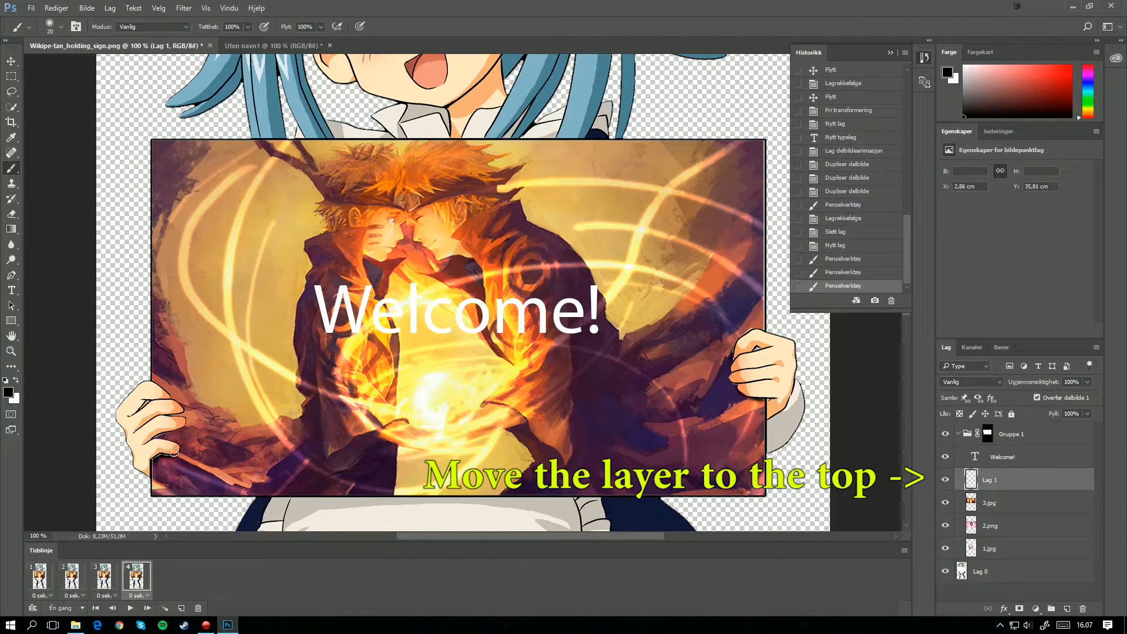
# Step: Paint soft black shadows around the fingers holding the sign, reverting unwanted strokes in the History, and collapse the History
pyautogui.moveTo(174, 452)
pyautogui.mouseDown()
pyautogui.moveTo(173, 429)
pyautogui.moveTo(161, 434)
pyautogui.mouseUp()
pyautogui.hotkey('ctrl', 'z')
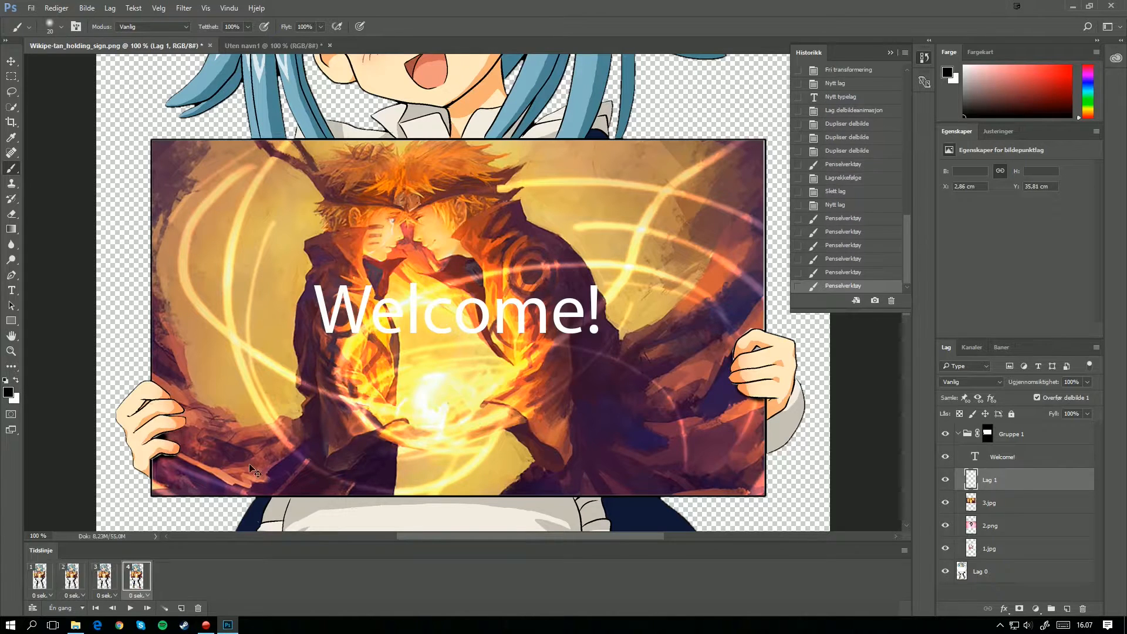
pyautogui.click(843, 258)
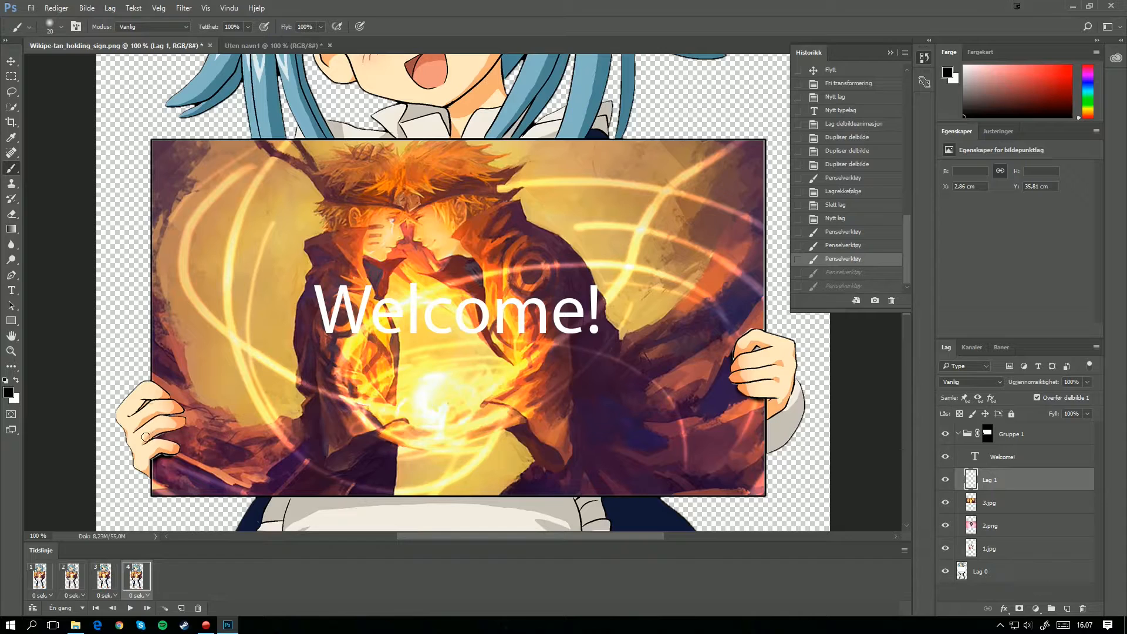
pyautogui.moveTo(168, 434); pyautogui.dragTo(153, 419)
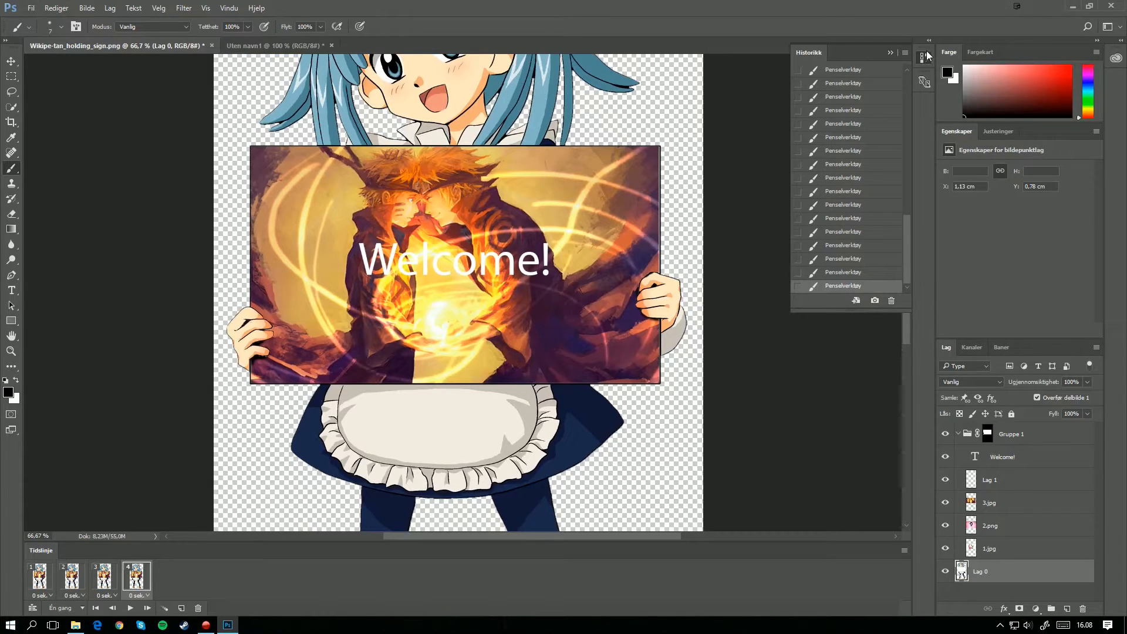
pyautogui.click(926, 56)
pyautogui.click(926, 60)
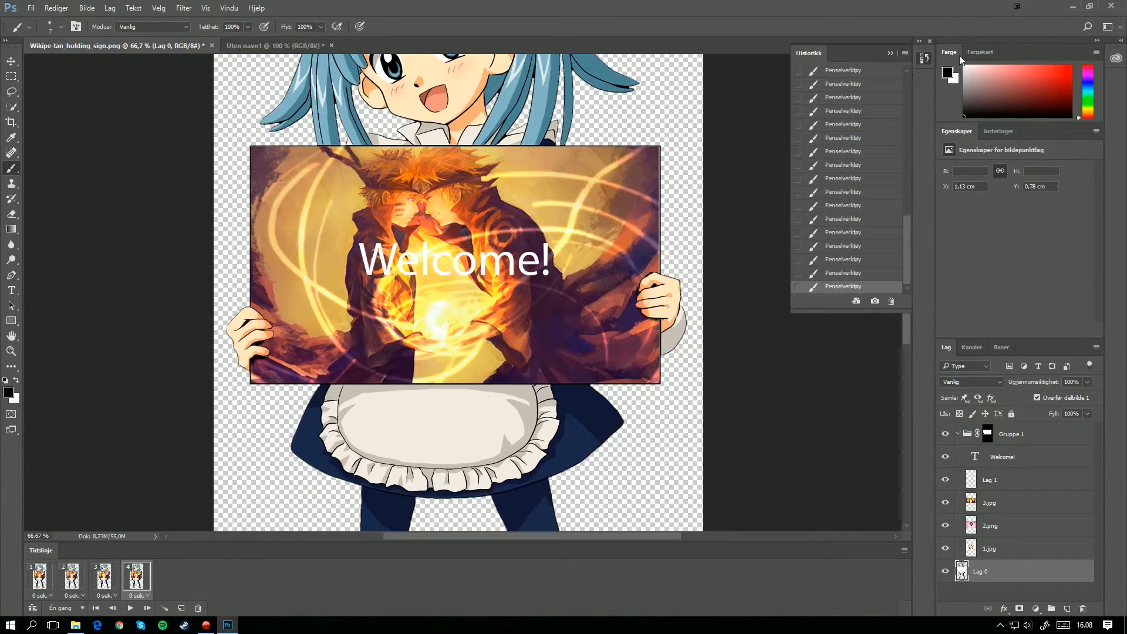
pyautogui.click(924, 58)
# Step: Hide the Lag 1, 3.jpg, 2.png and 1.jpg layers in the first animation frame, leaving the white sign with the text
pyautogui.click(76, 582)
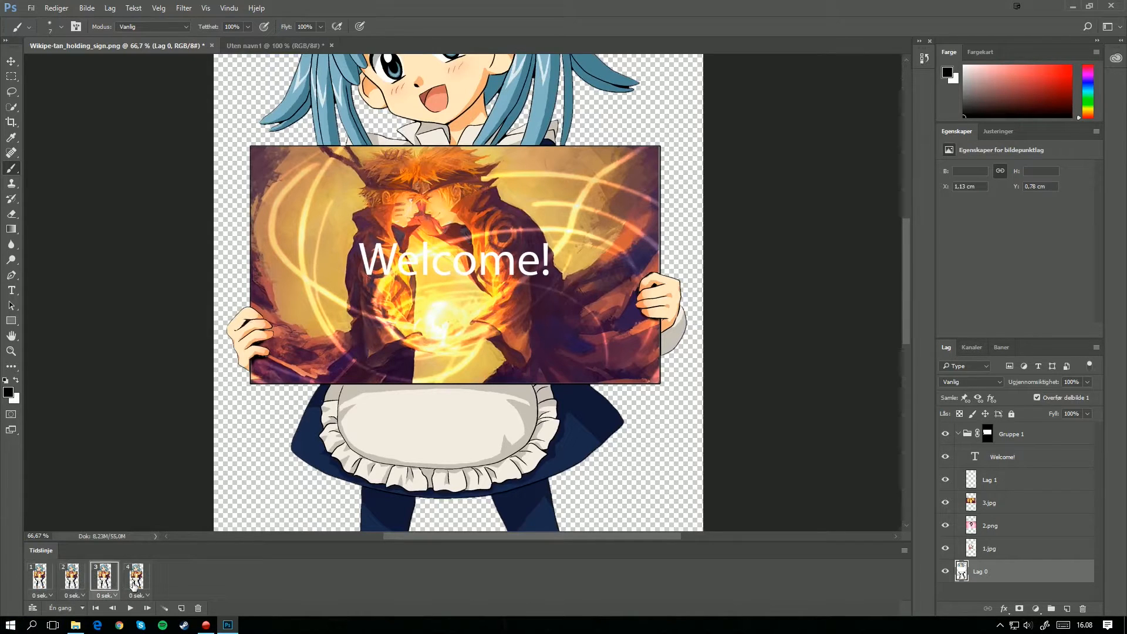
pyautogui.click(47, 596)
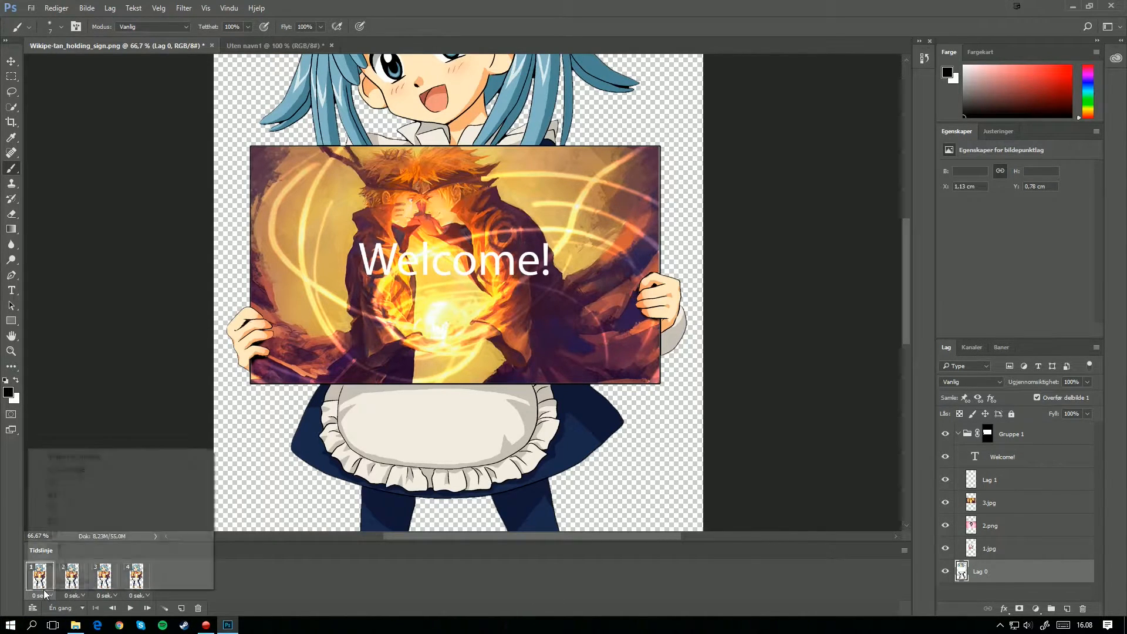
pyautogui.click(238, 592)
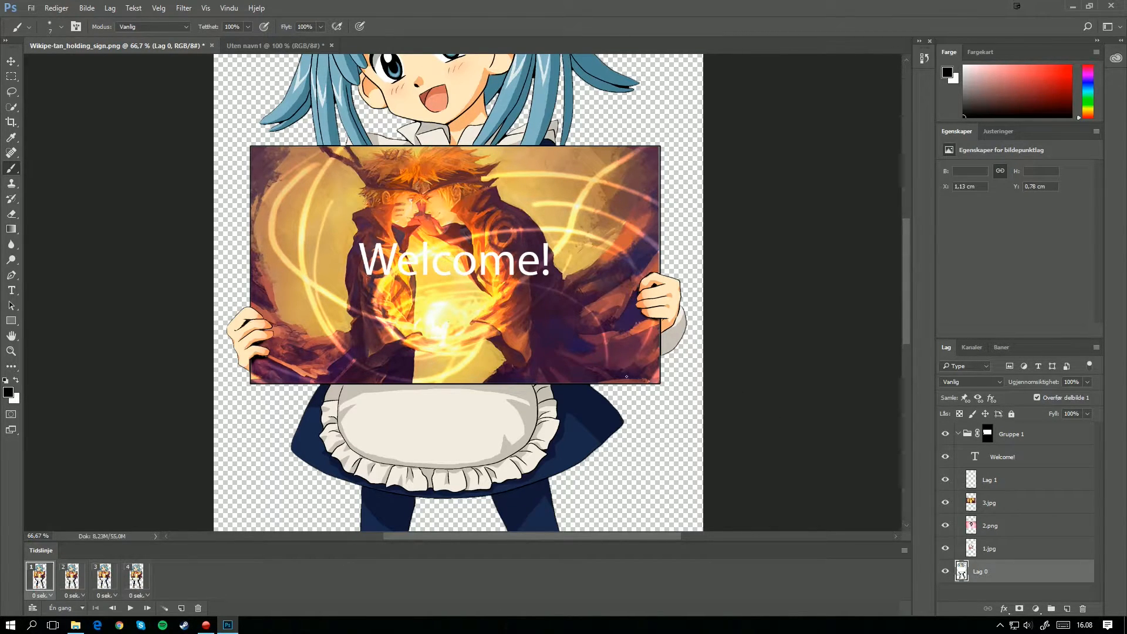
pyautogui.click(945, 481)
pyautogui.click(945, 503)
pyautogui.click(945, 526)
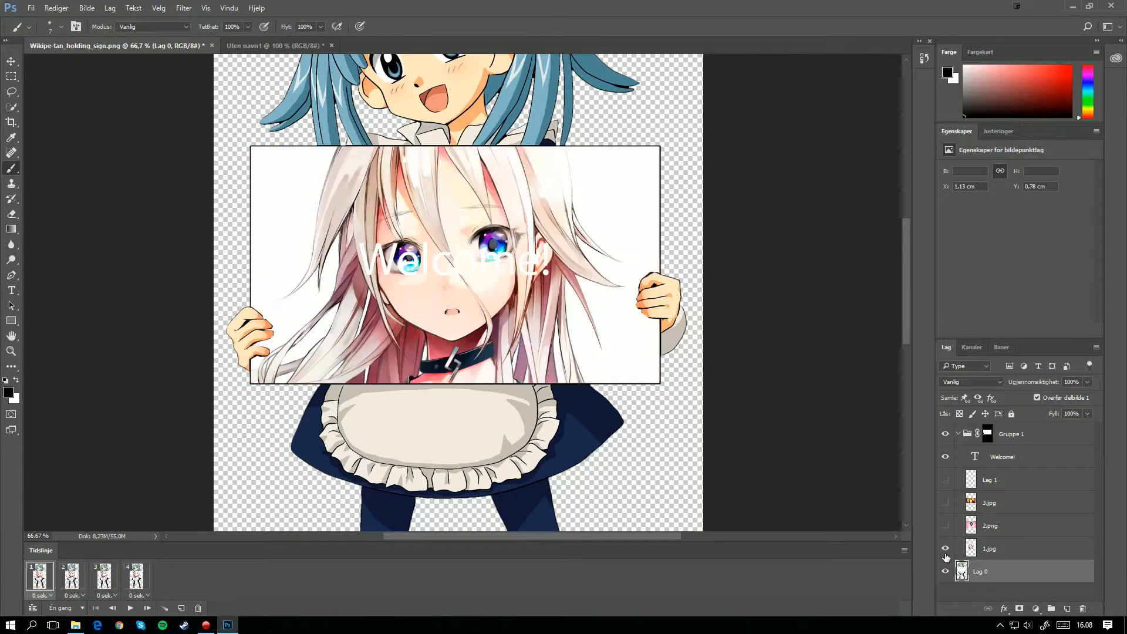
pyautogui.click(945, 550)
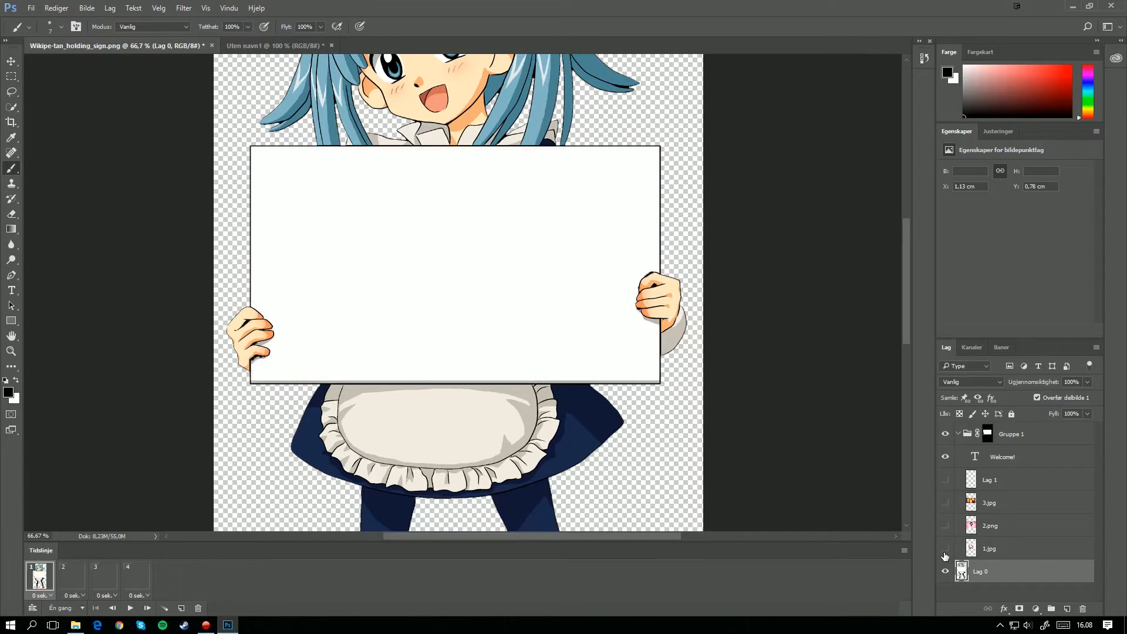
# Step: Change the colour of the "Welcome!" text to red (ff0000) and commit the text
pyautogui.click(1011, 458)
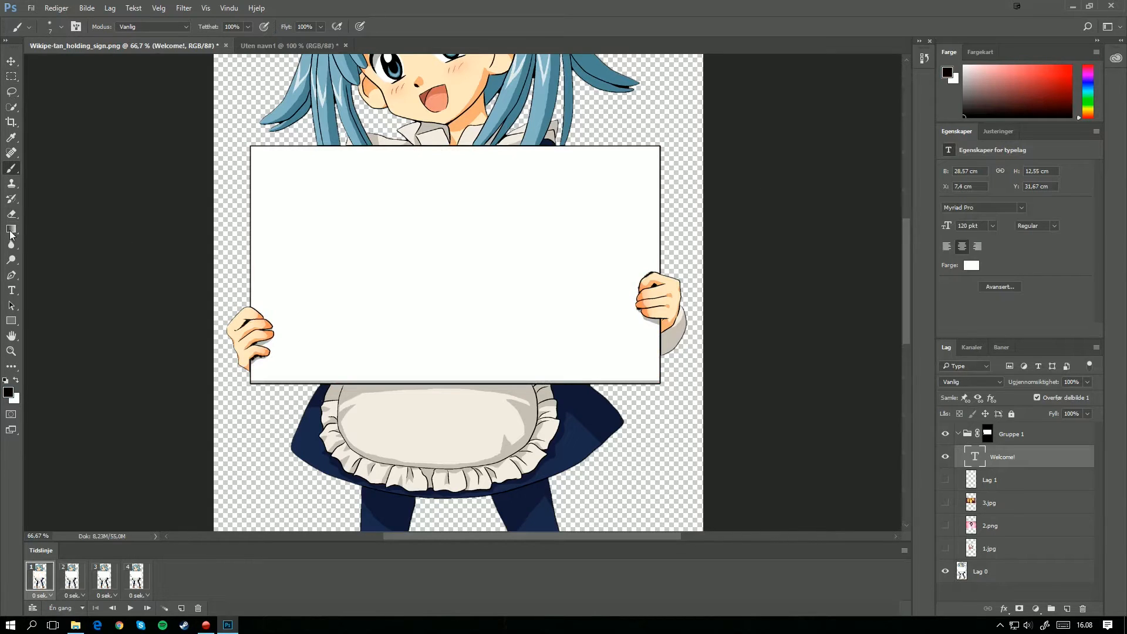
pyautogui.click(11, 290)
pyautogui.click(431, 258)
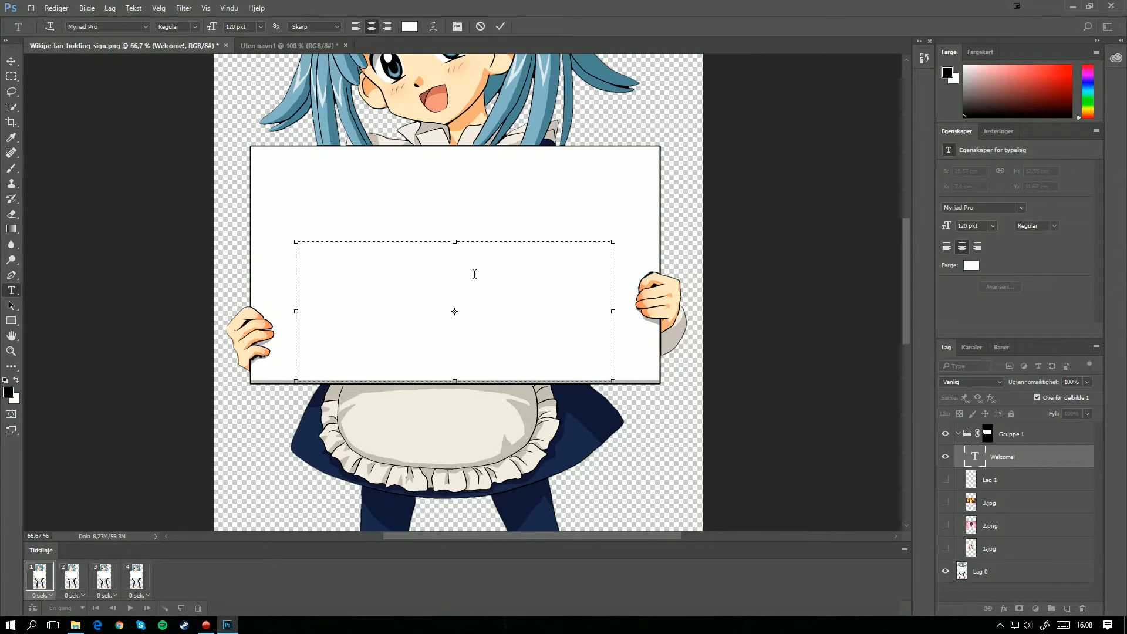
pyautogui.hotkey('ctrl', 'a')
pyautogui.click(408, 27)
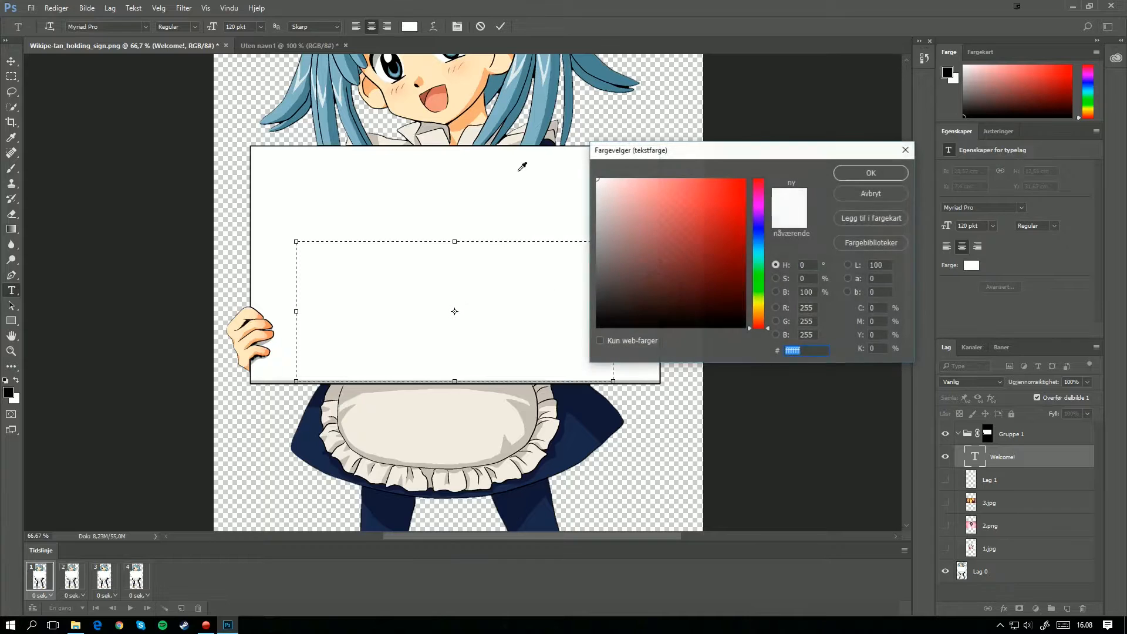
pyautogui.write('ff0000')
pyautogui.click(840, 170)
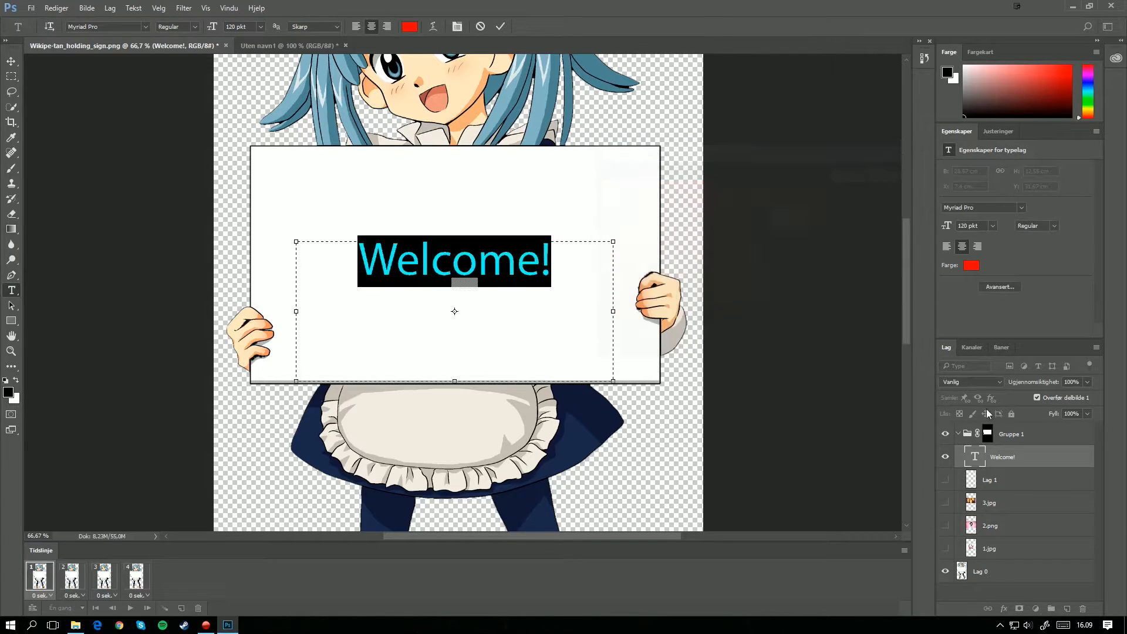
pyautogui.click(1009, 464)
# Step: Add a Stroke (Strøk) layer style to the Welcome! layer
pyautogui.rightClick(1010, 465)
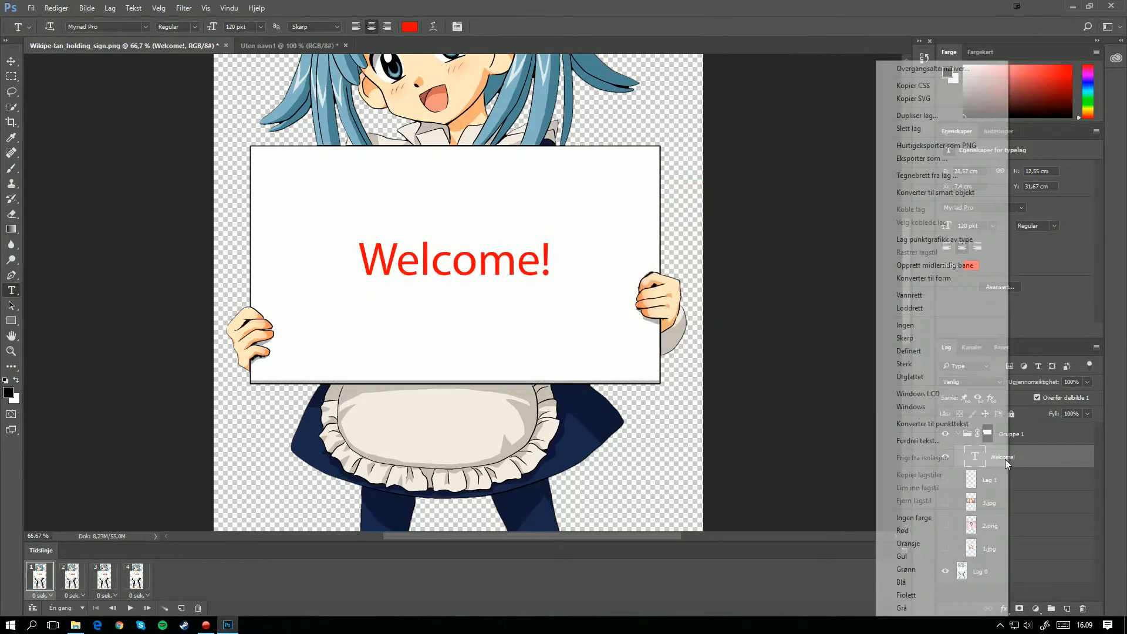
pyautogui.click(922, 70)
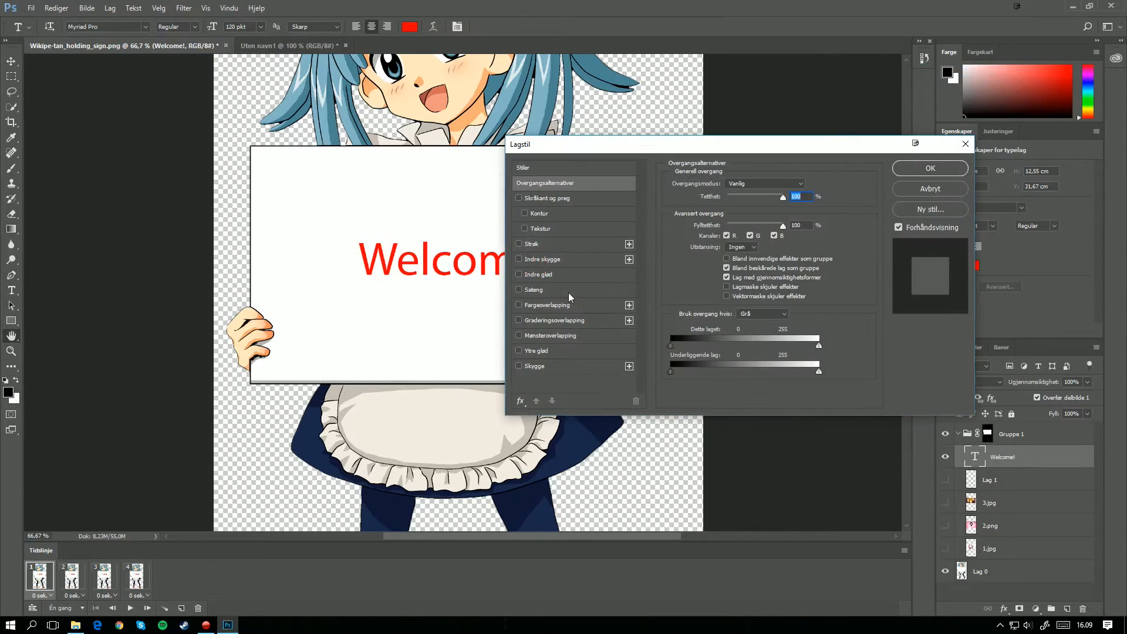
pyautogui.click(519, 243)
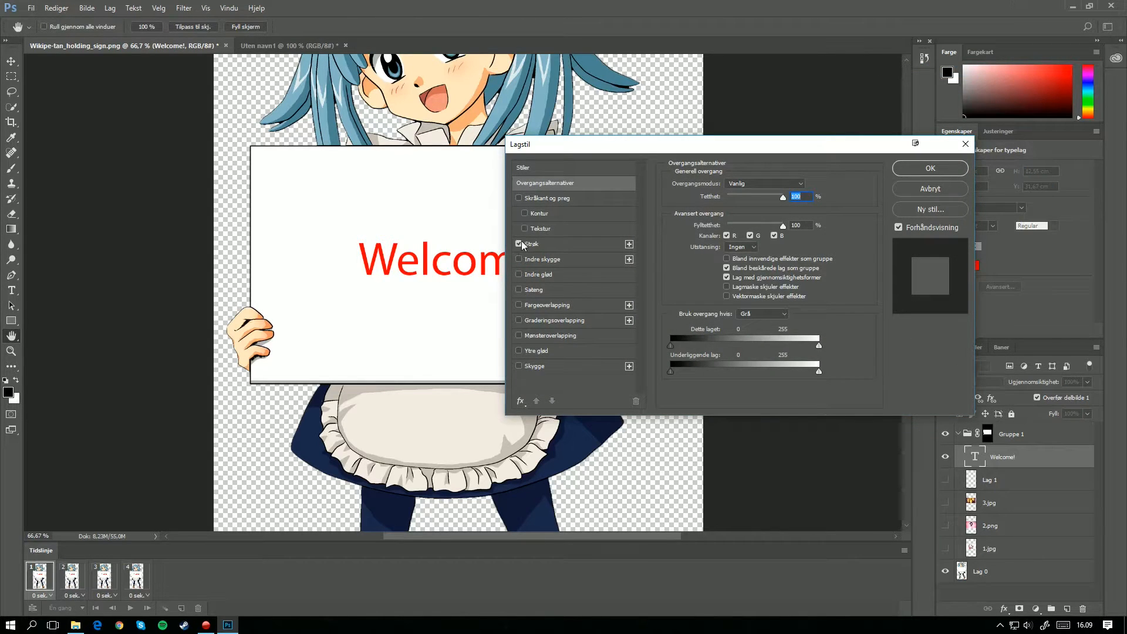
pyautogui.click(931, 168)
# Step: Show the Lag 1 shadow layer again in the animation frames
pyautogui.click(70, 581)
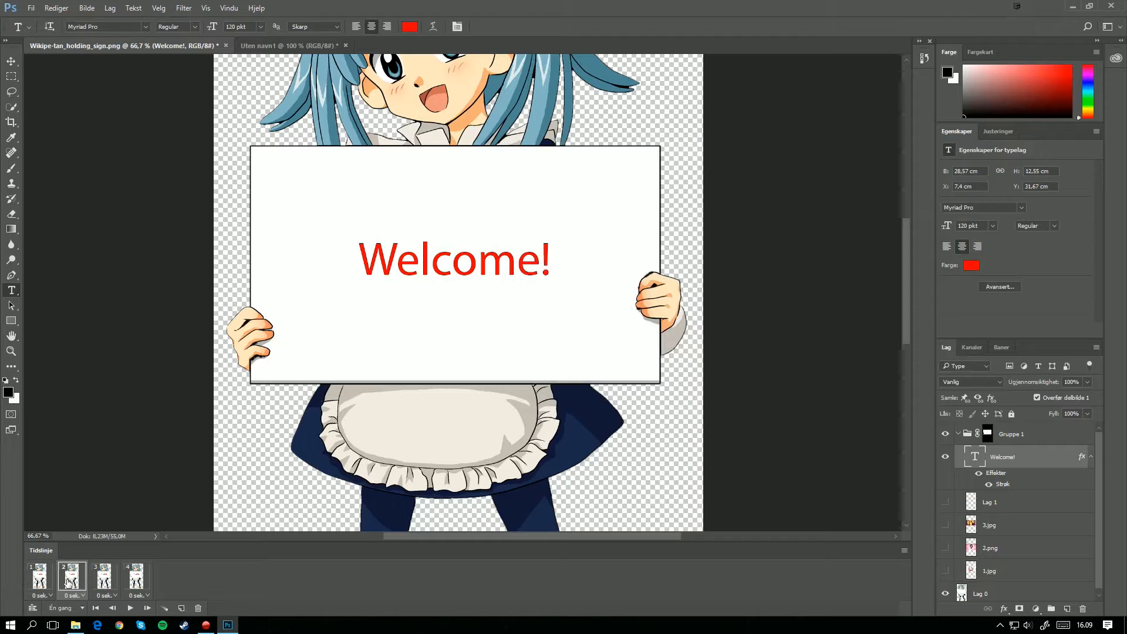
pyautogui.click(946, 502)
pyautogui.click(38, 573)
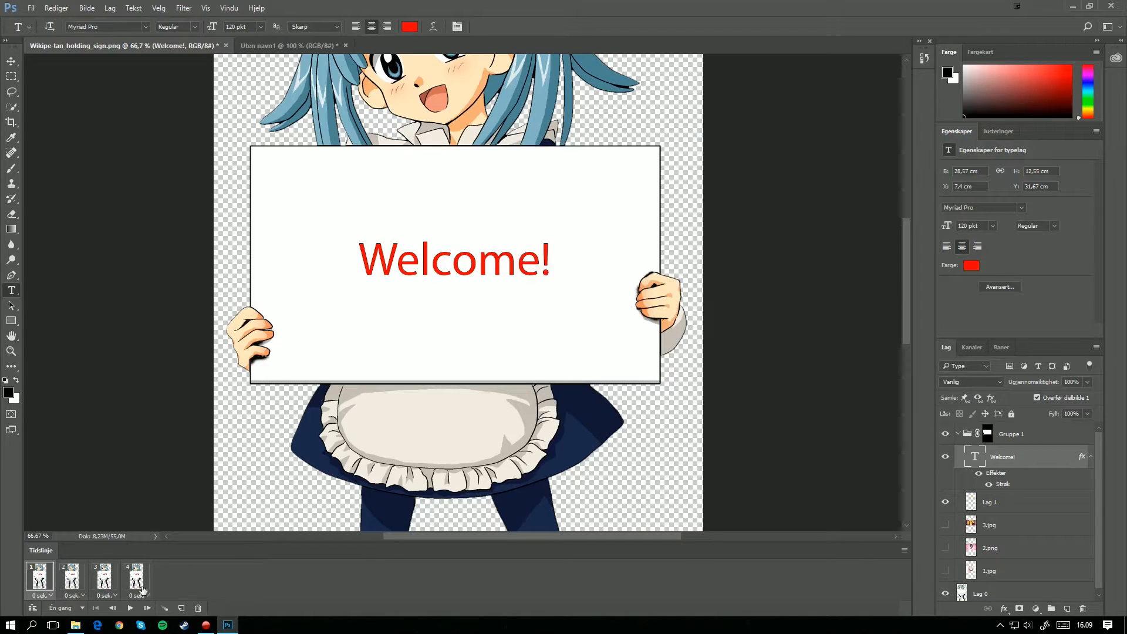
# Step: Hide the Welcome! text in frames 2 and 3, showing 3.jpg in frame 2 and 2.png without Lag 1 in frame 3
pyautogui.click(72, 587)
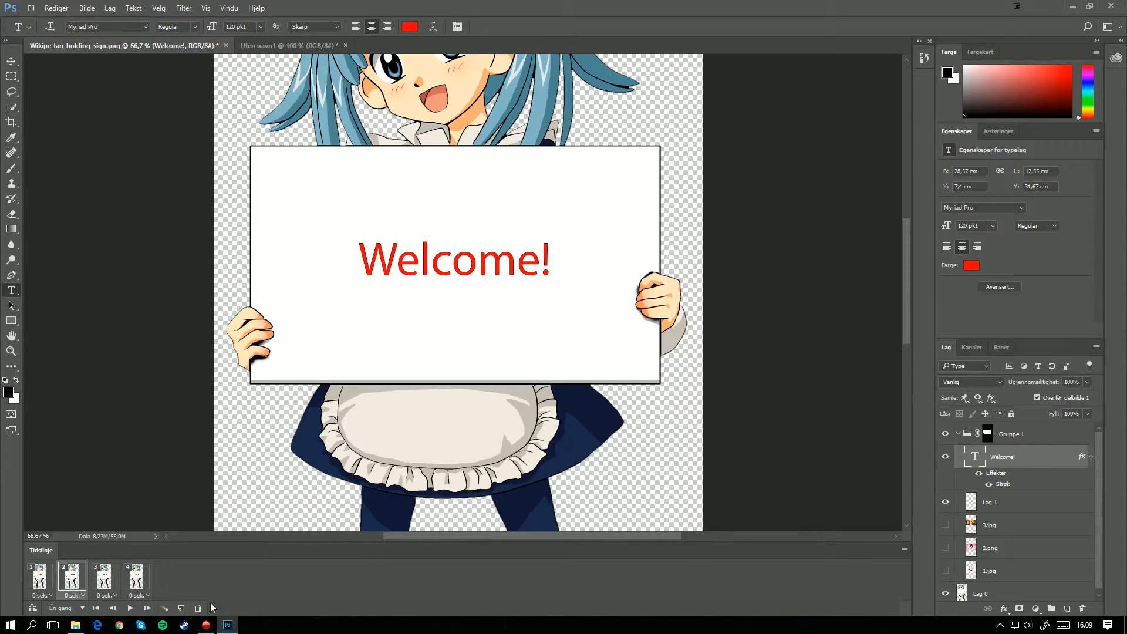
pyautogui.click(945, 457)
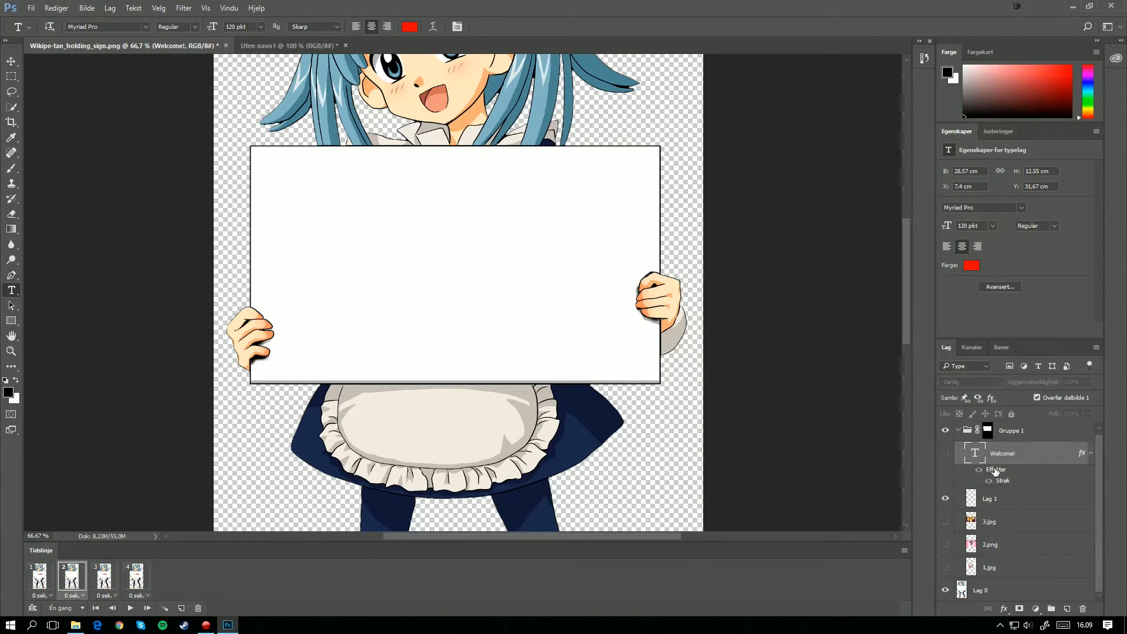
pyautogui.click(945, 522)
pyautogui.click(104, 587)
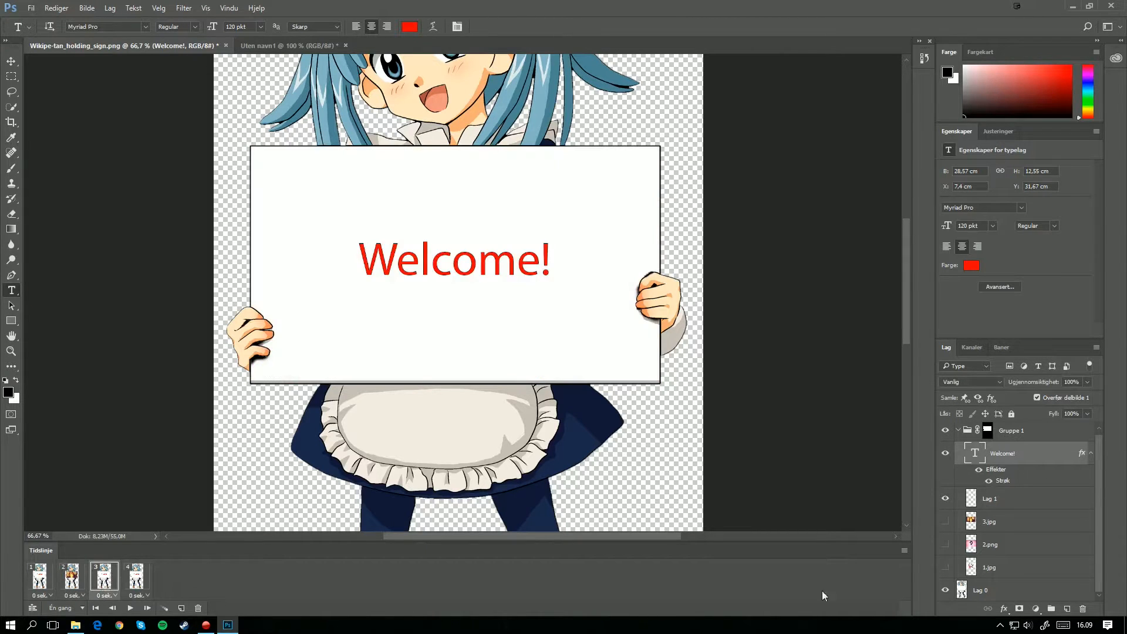
pyautogui.click(945, 498)
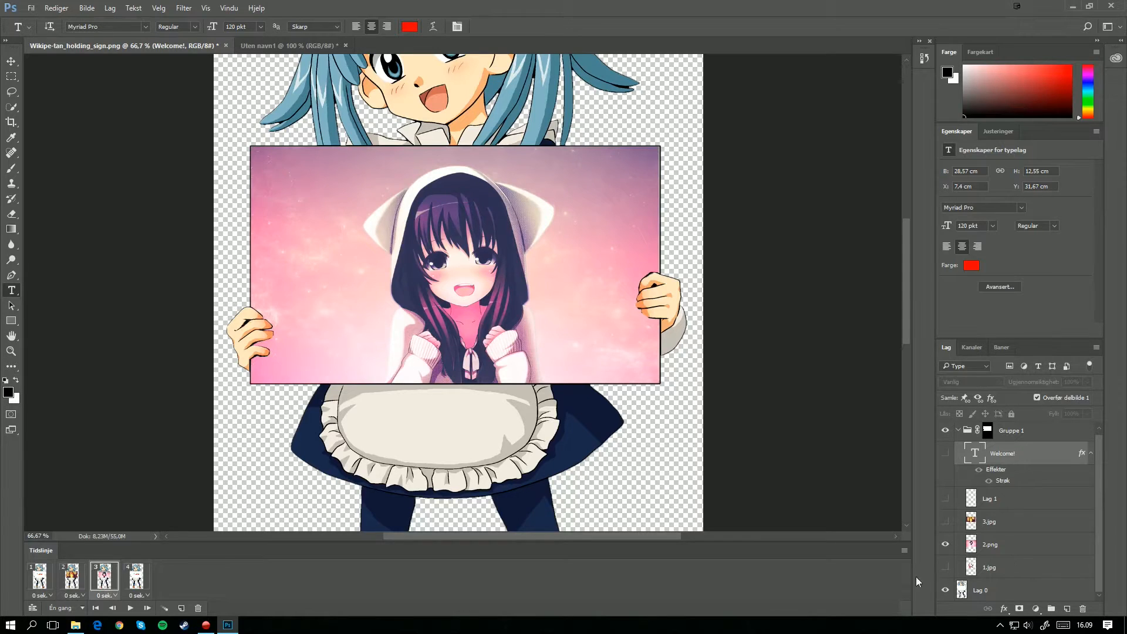
# Step: Hide the Welcome! text and show the 1.jpg layer in frame 4
pyautogui.click(132, 581)
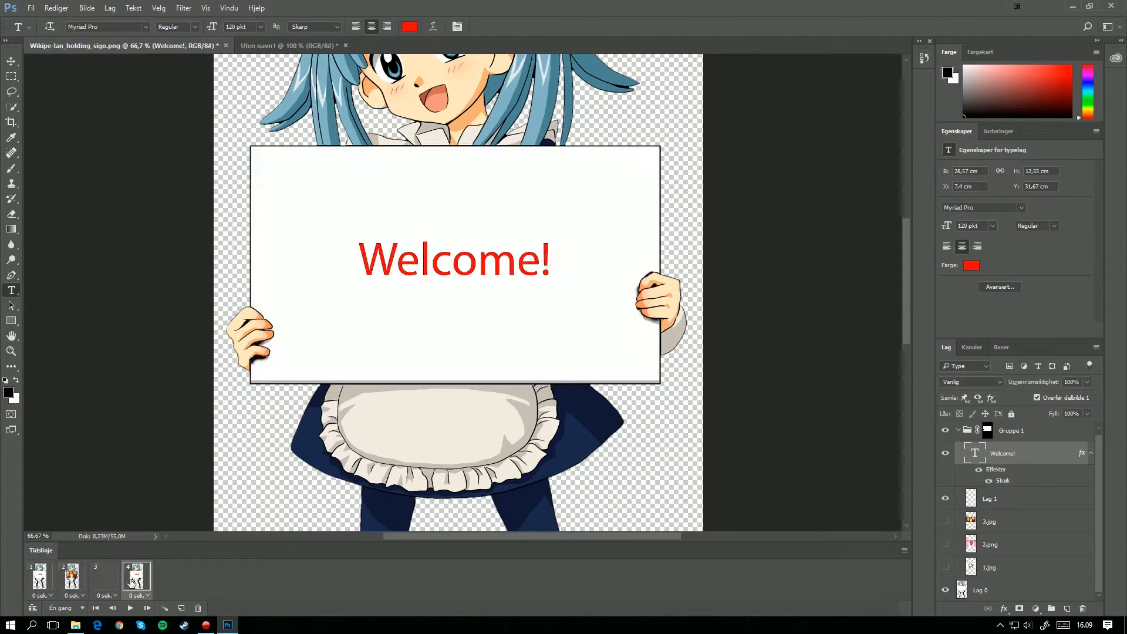
pyautogui.click(946, 453)
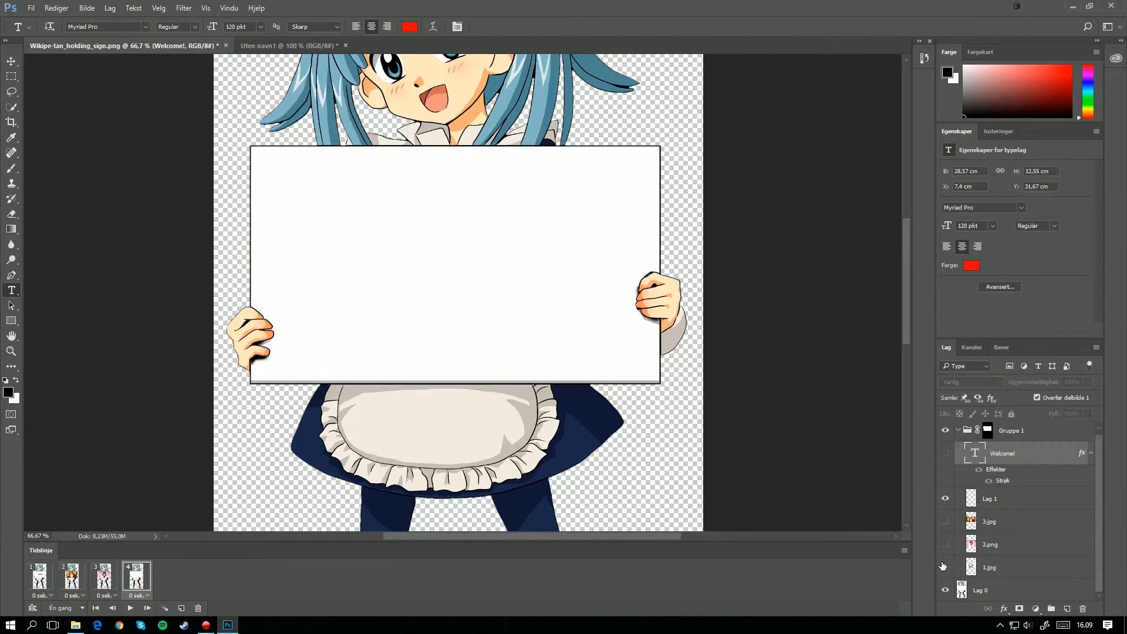
pyautogui.click(946, 569)
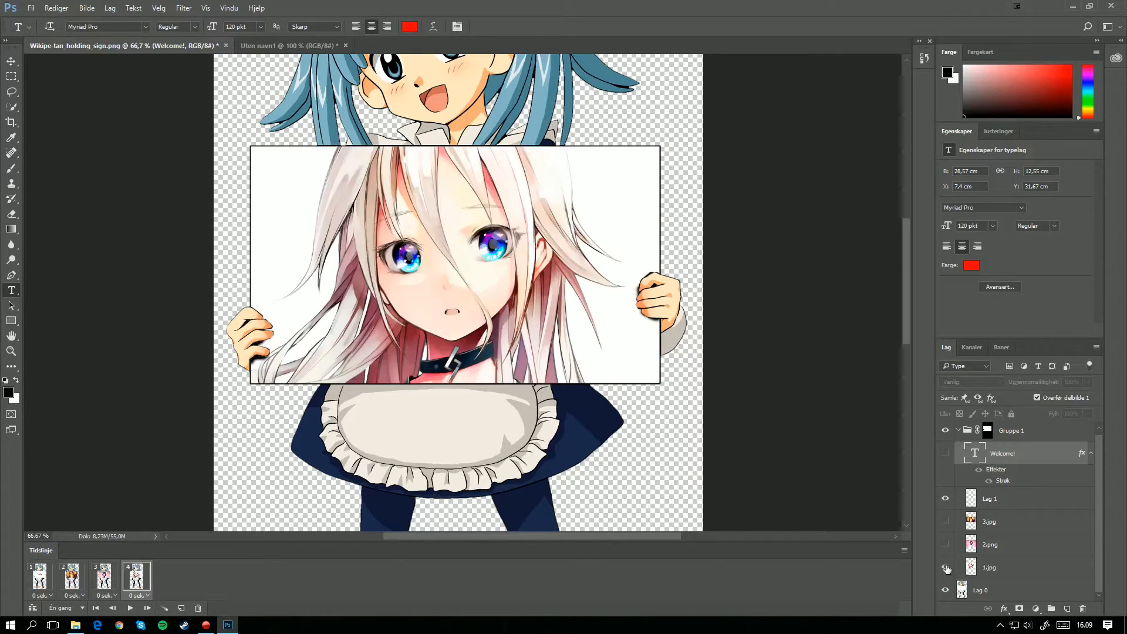
# Step: Play the animation from the first frame and set the delay of all four frames to 1.0 second
pyautogui.click(50, 583)
pyautogui.click(130, 608)
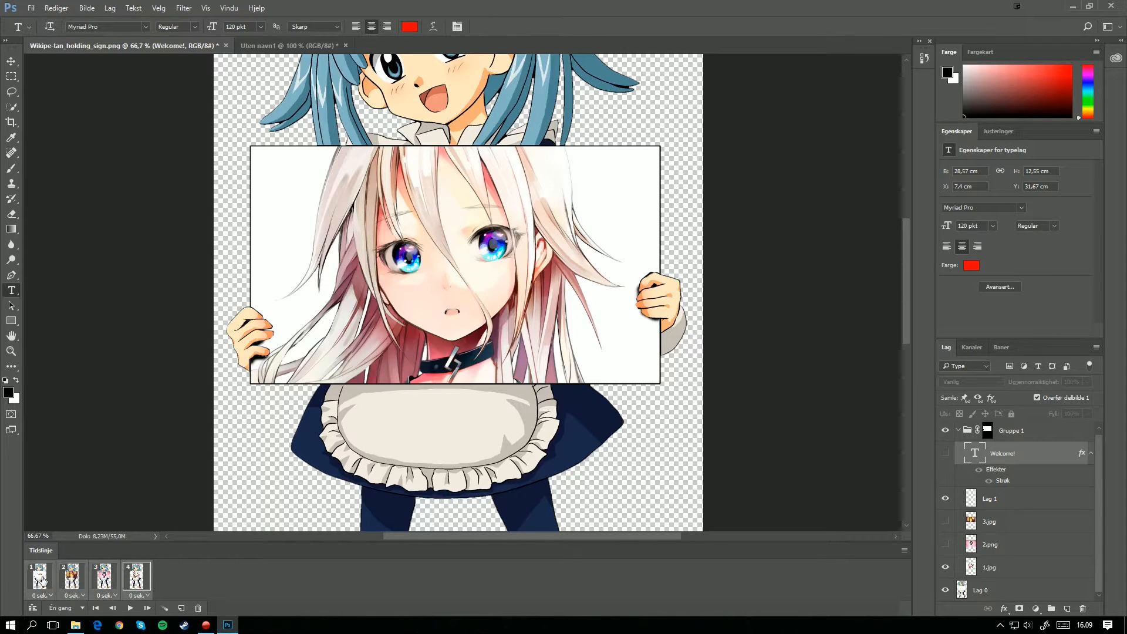
pyautogui.click(142, 595)
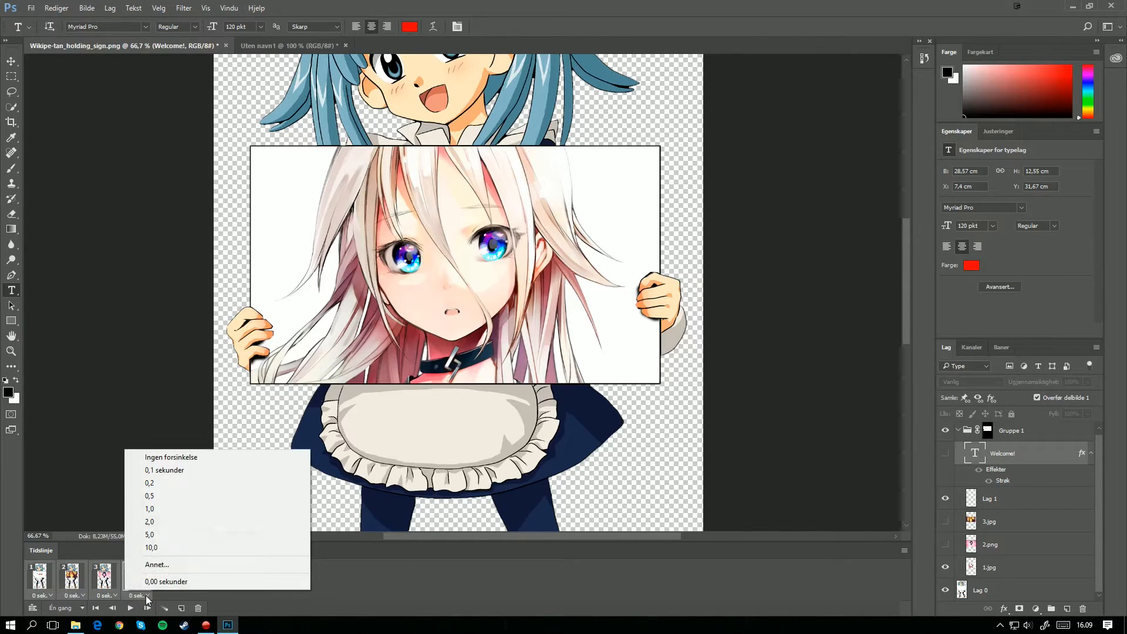
pyautogui.click(150, 509)
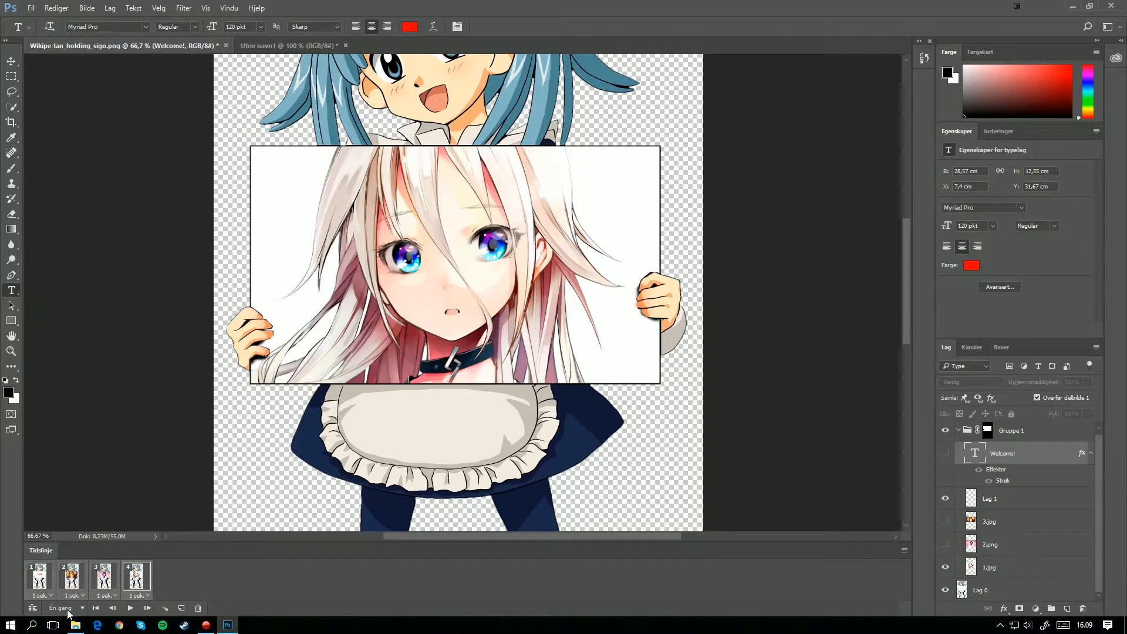
# Step: Set the animation to loop forever (Uendelig), then play it and stop it on the first frame
pyautogui.click(68, 608)
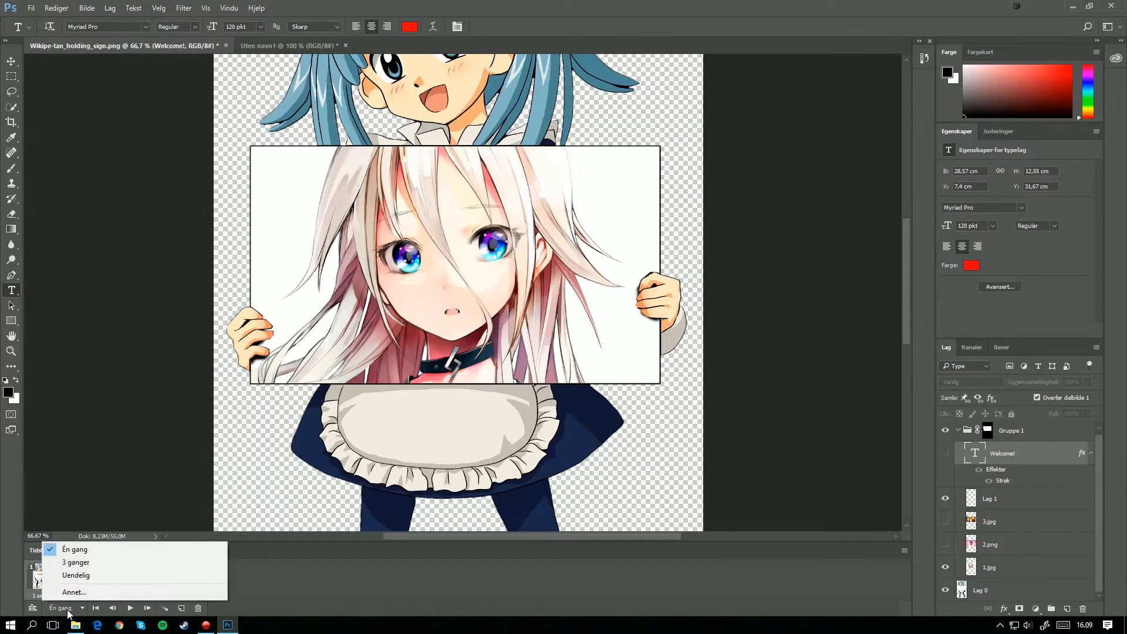
pyautogui.click(83, 575)
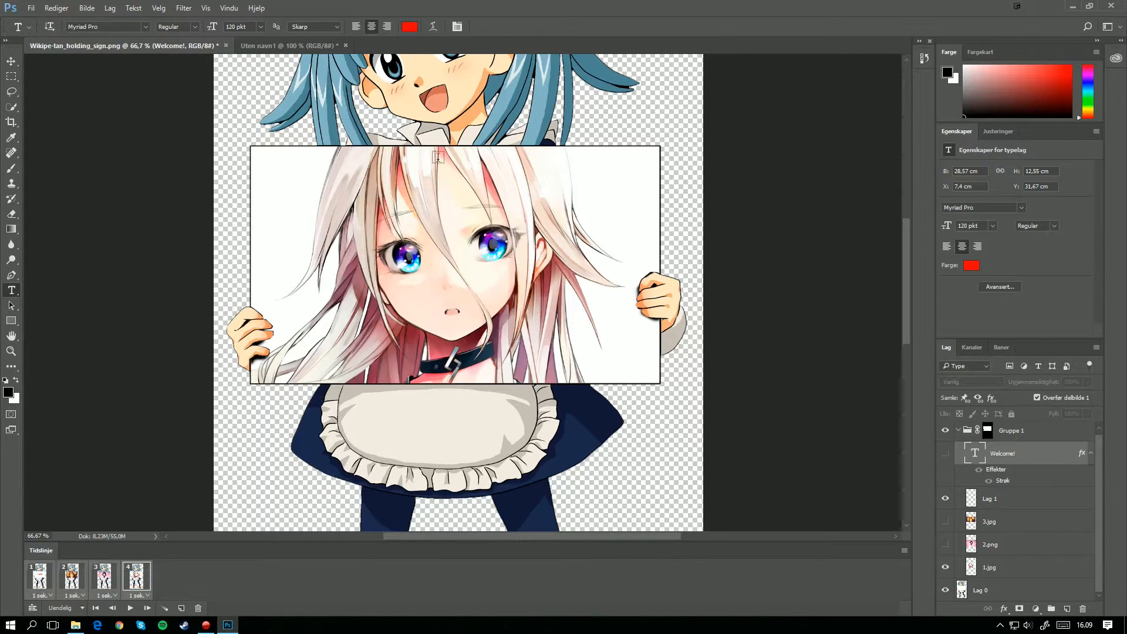
pyautogui.click(133, 610)
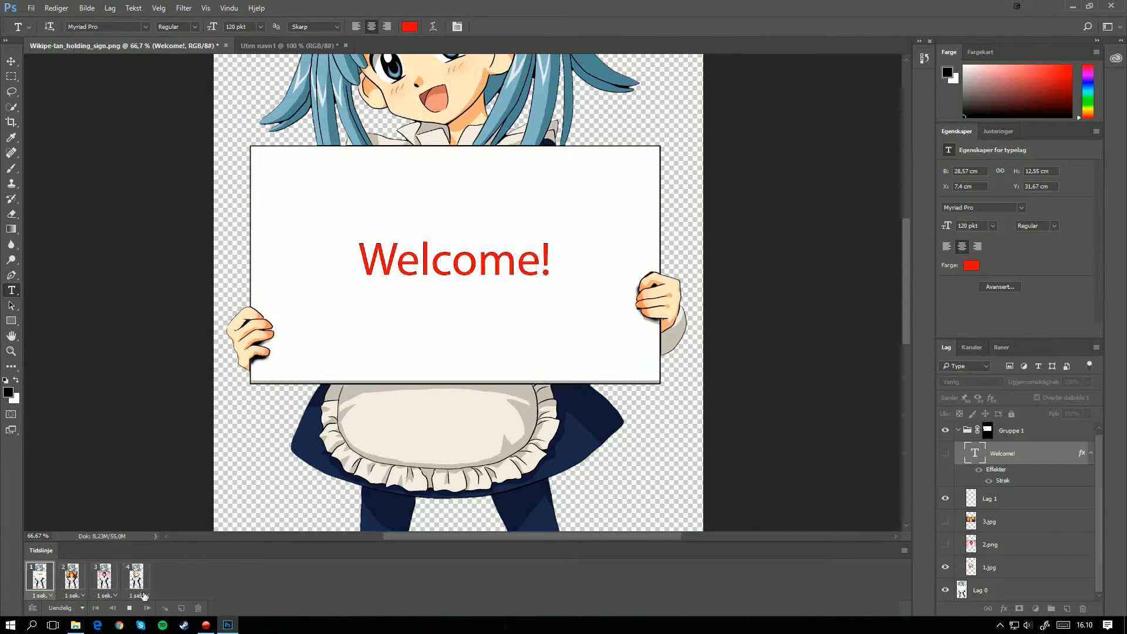
pyautogui.click(129, 607)
# Step: Set the delay of all four frames to 0.2 seconds, test the playback and return to the first frame
pyautogui.click(135, 596)
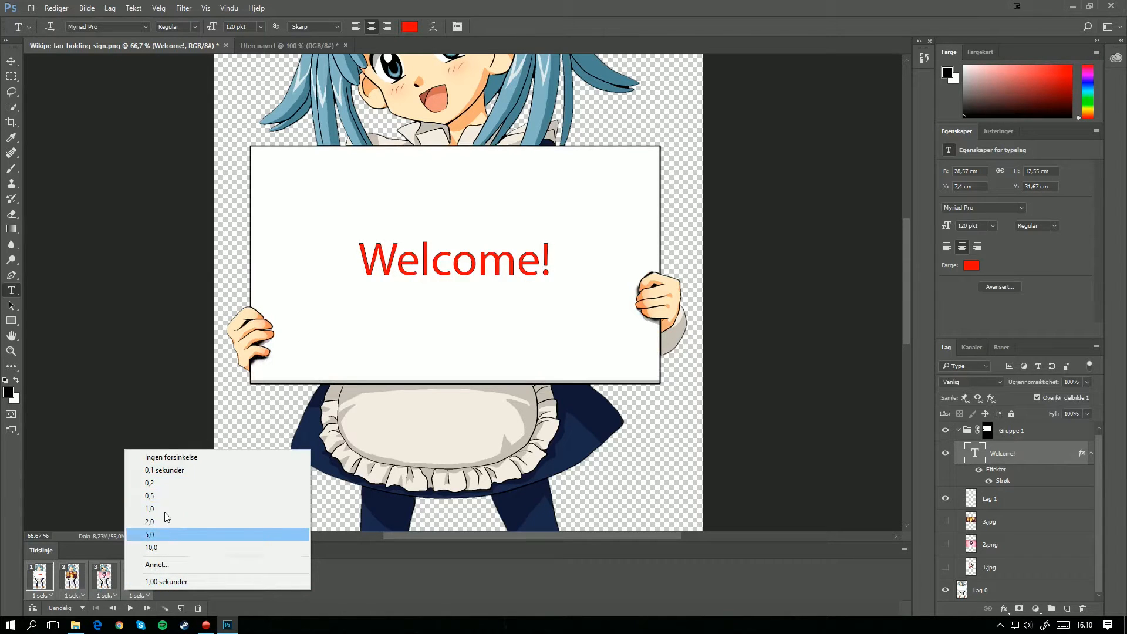
pyautogui.click(171, 483)
pyautogui.click(130, 609)
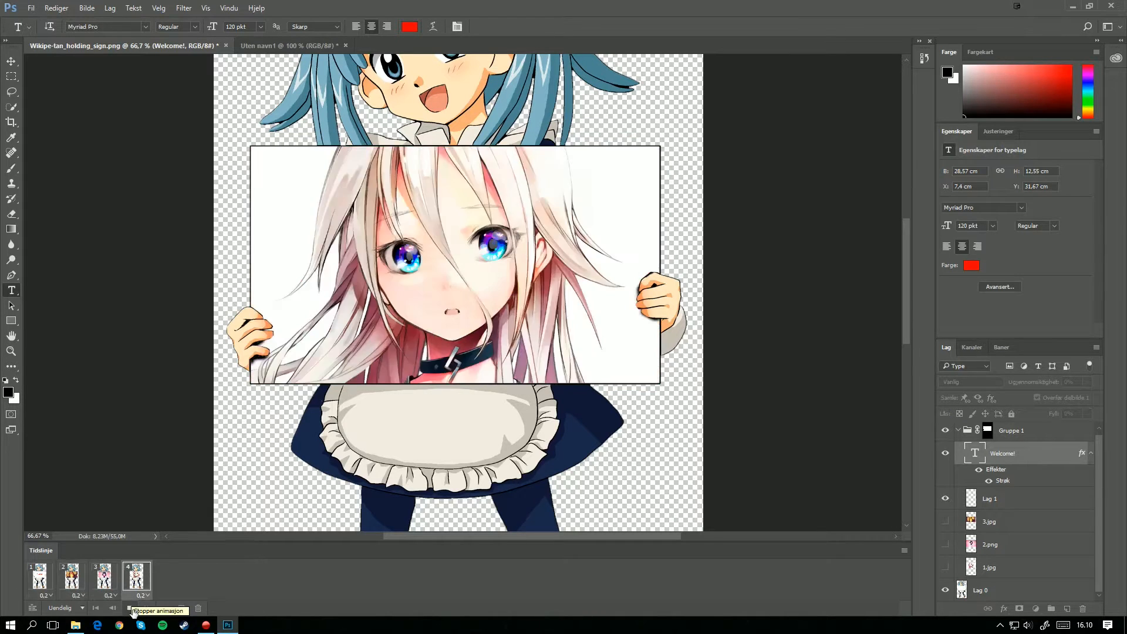
pyautogui.click(131, 608)
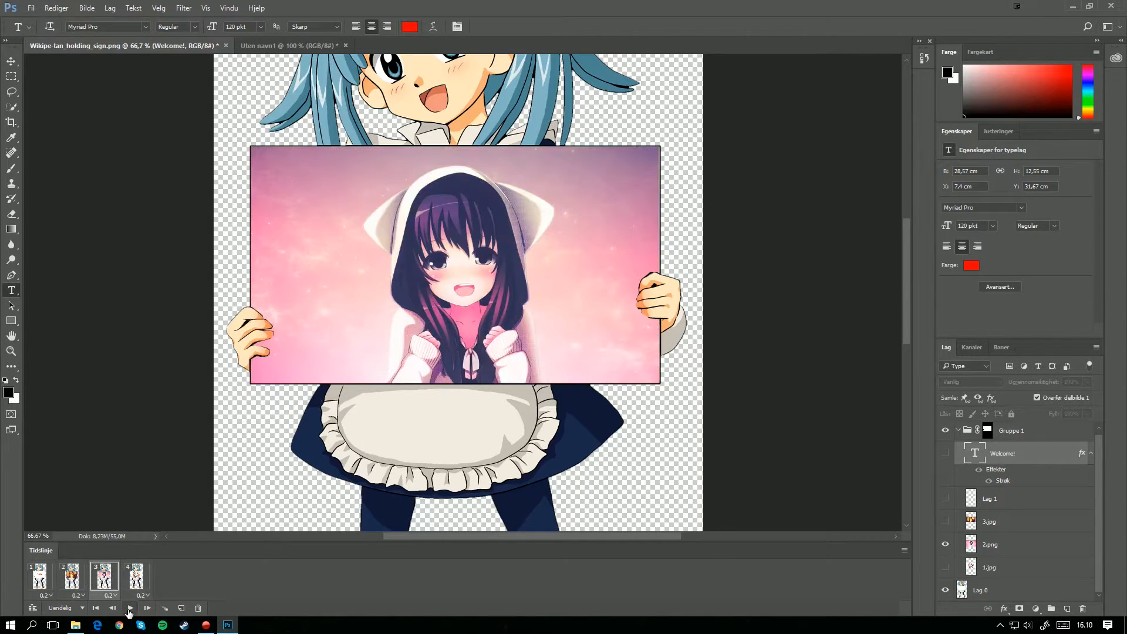
pyautogui.click(46, 580)
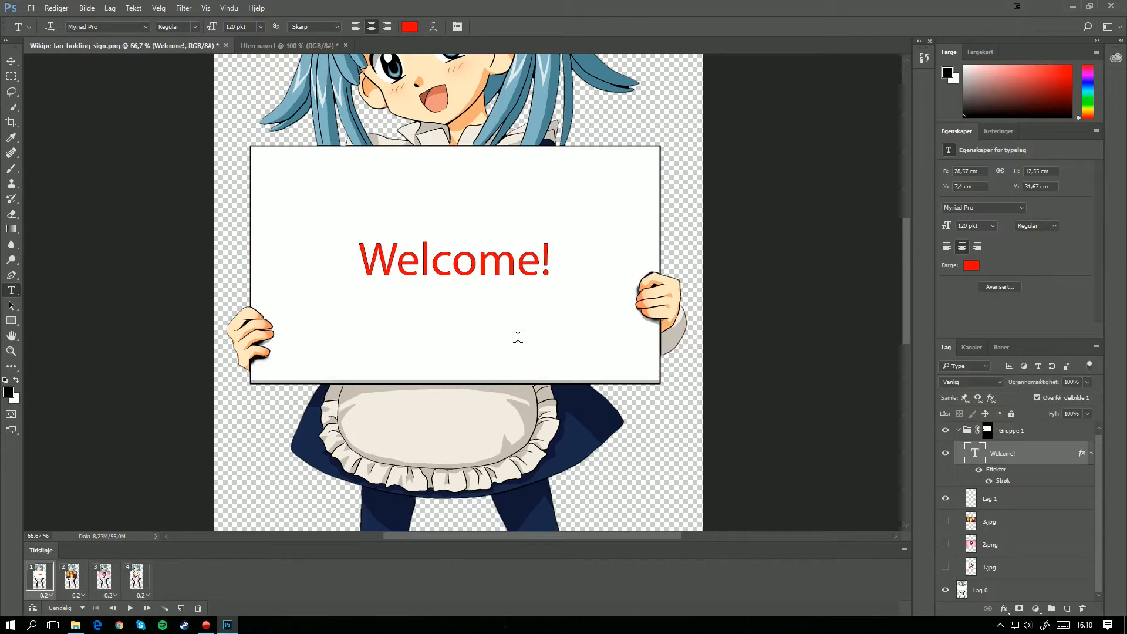
# Step: Start a legacy Save for Web export of the whole animation with GIF as the file format
pyautogui.hotkey('ctrl', '-')
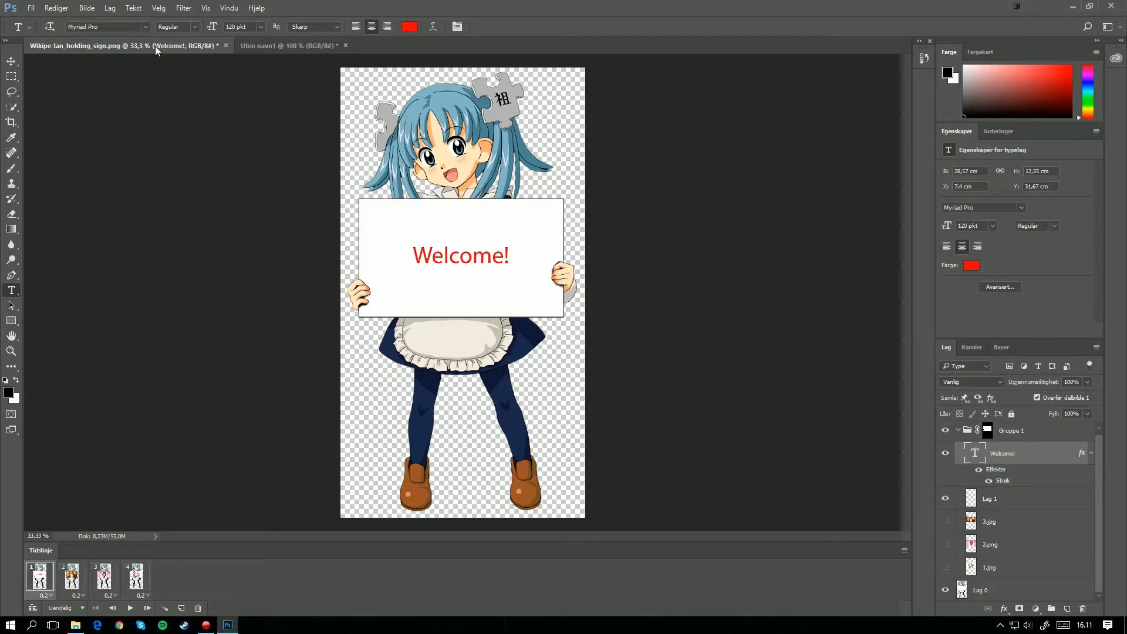
pyautogui.click(31, 8)
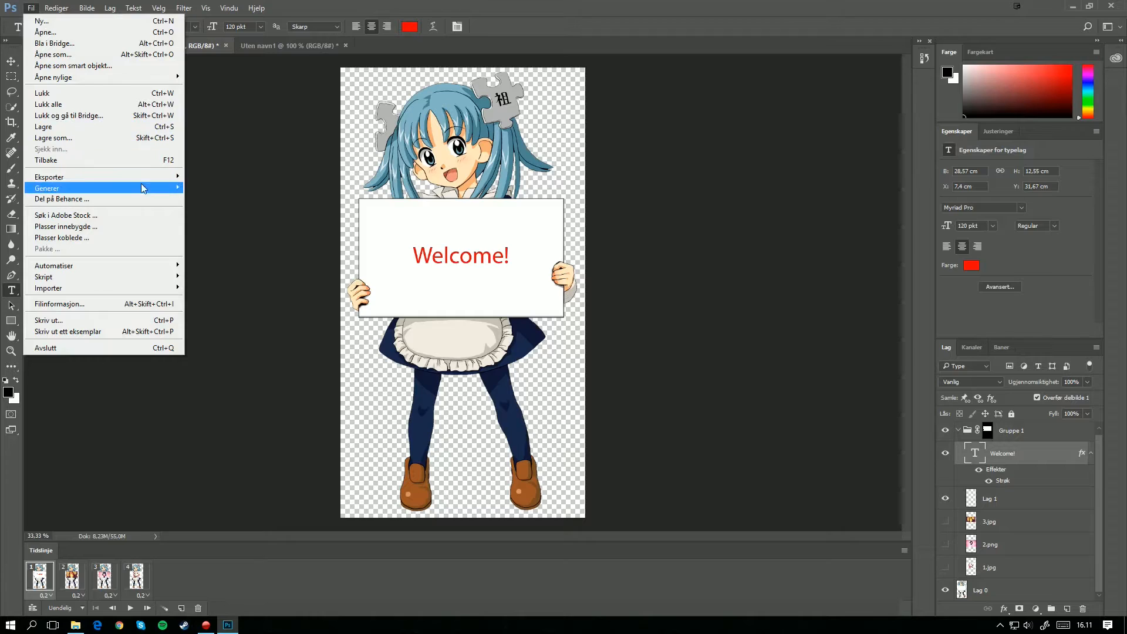
pyautogui.moveTo(164, 178)
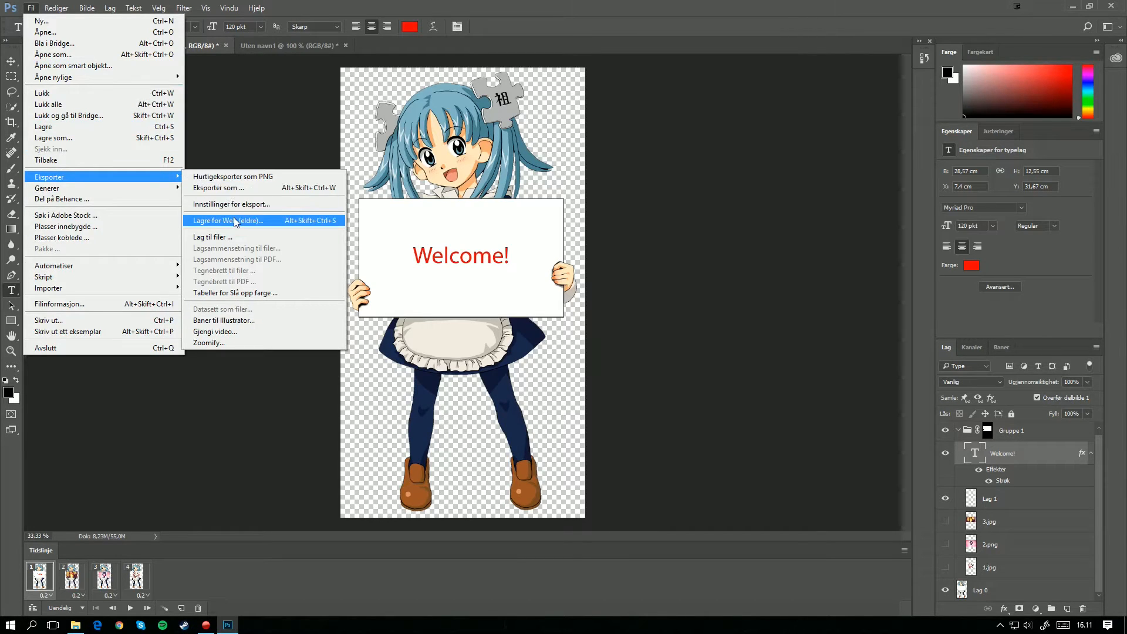
pyautogui.click(236, 221)
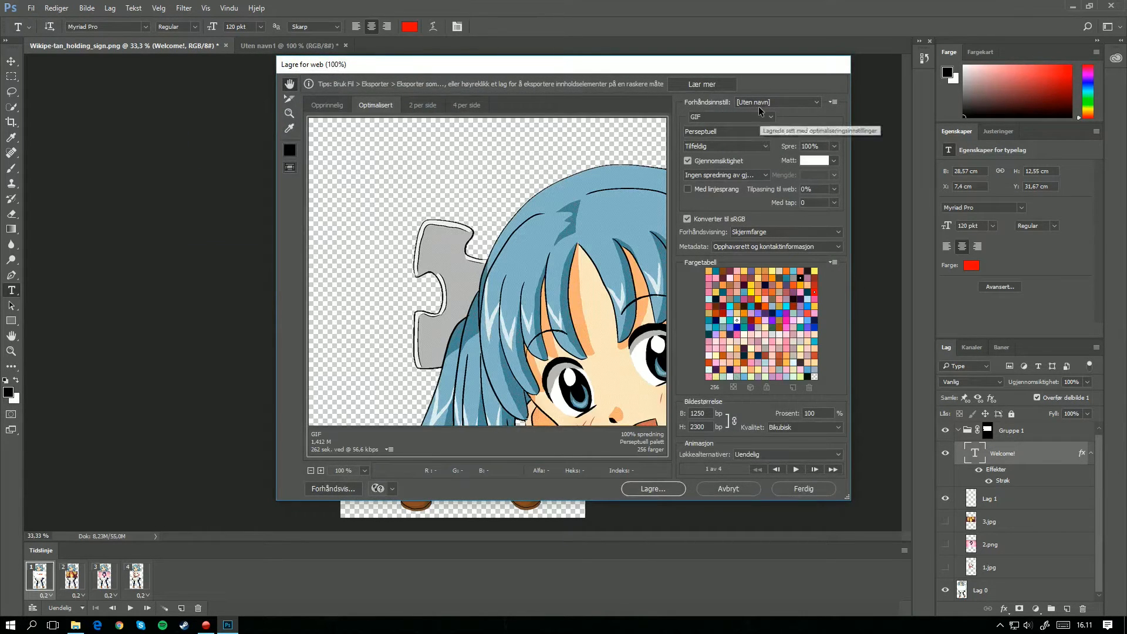
pyautogui.hotkey('ctrl', '-')
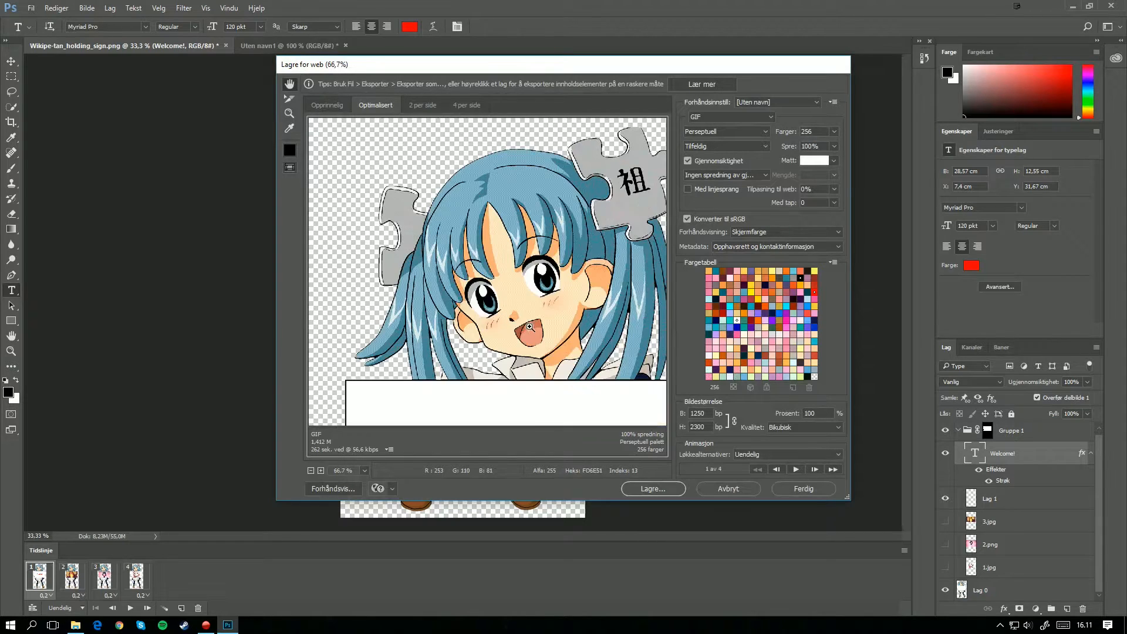
pyautogui.hotkey('ctrl', '-')
pyautogui.hotkey('ctrl', '-')
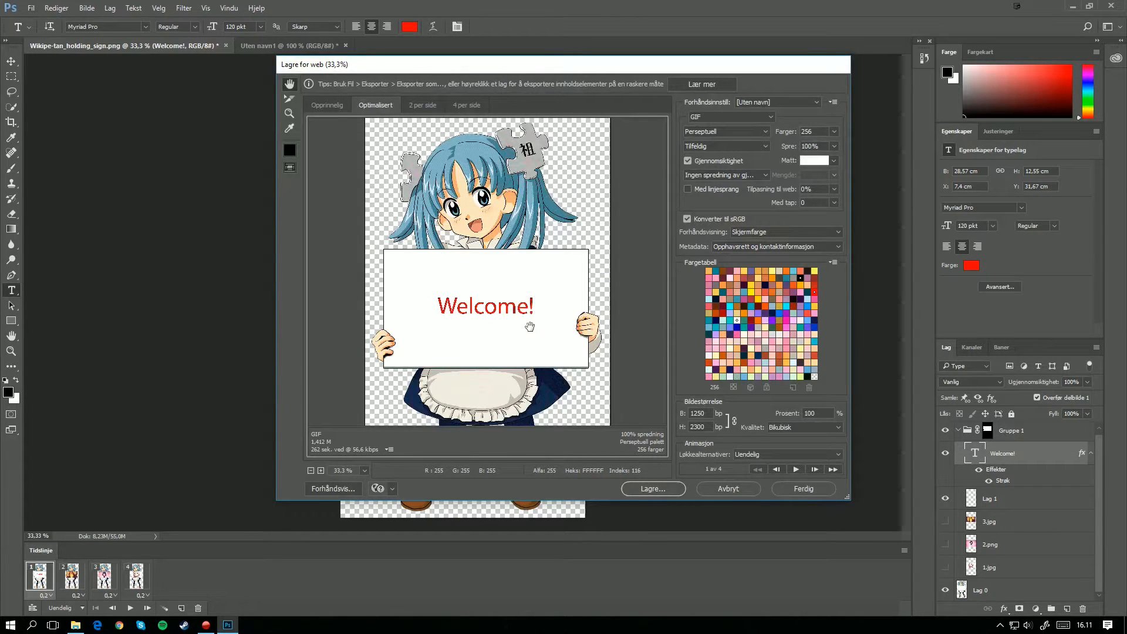
pyautogui.click(713, 117)
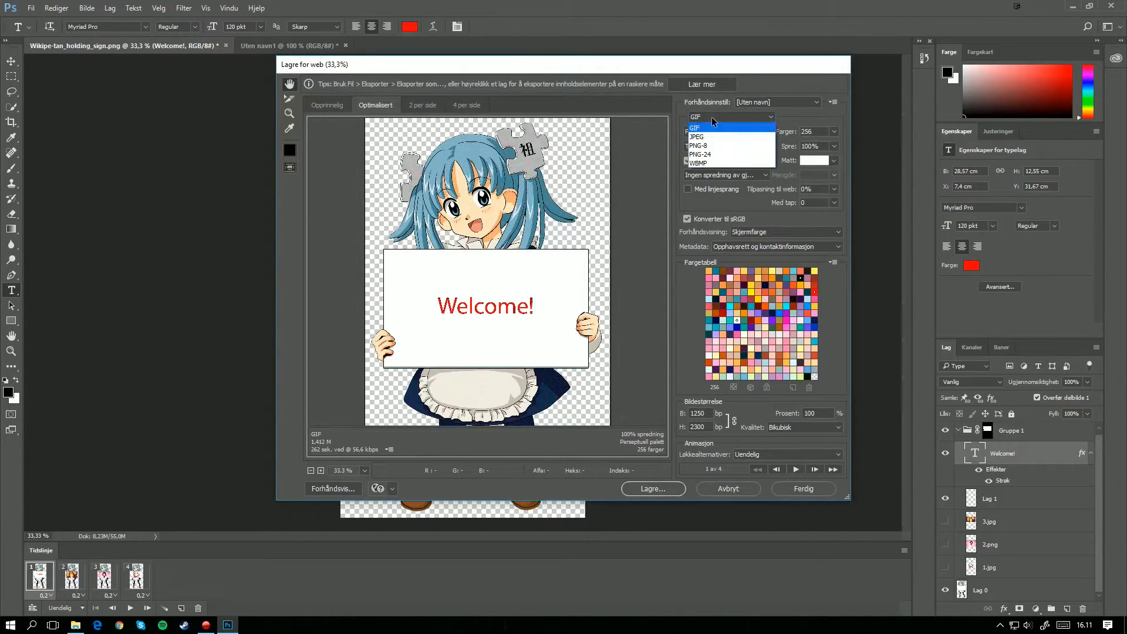
pyautogui.click(715, 128)
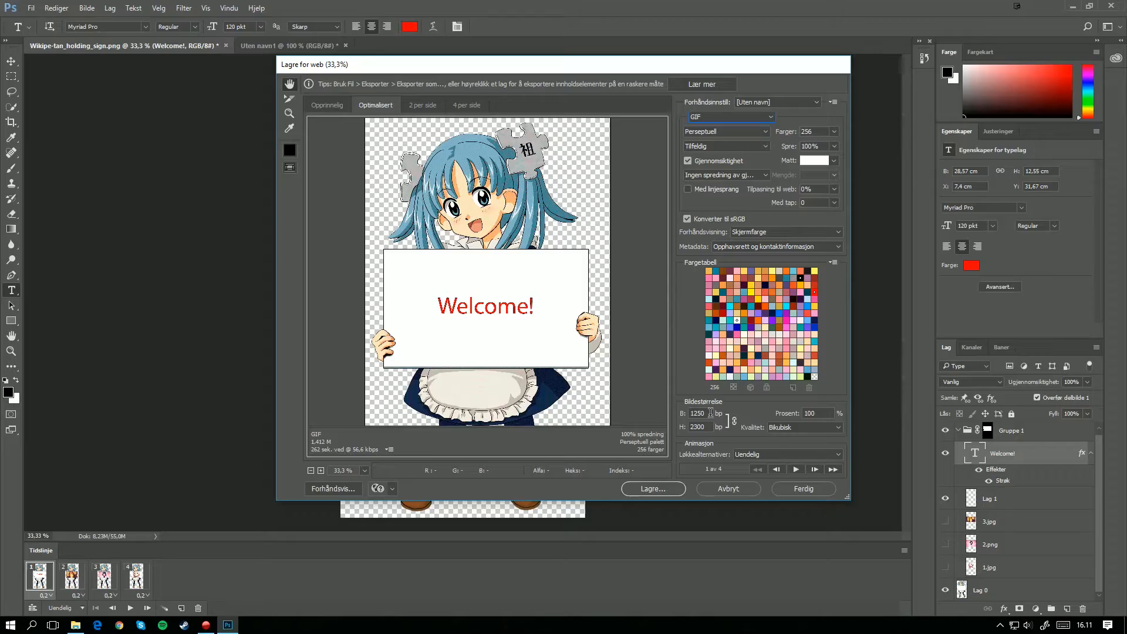
# Step: Set the exported image's width to 500 pixels with its proportions linked
pyautogui.click(705, 426)
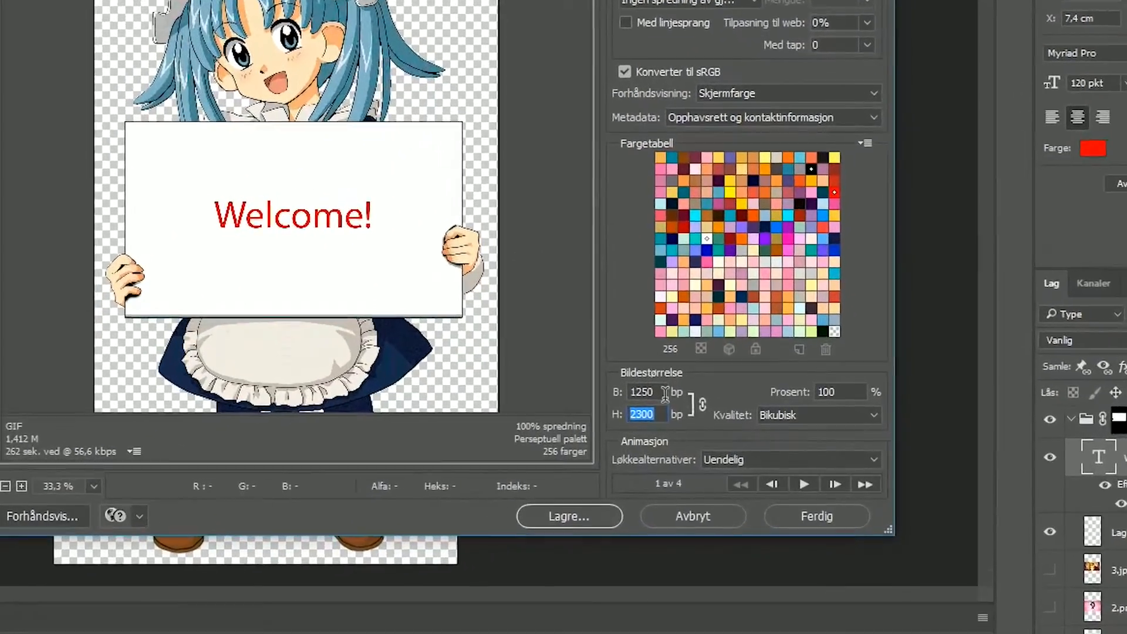
pyautogui.click(665, 393)
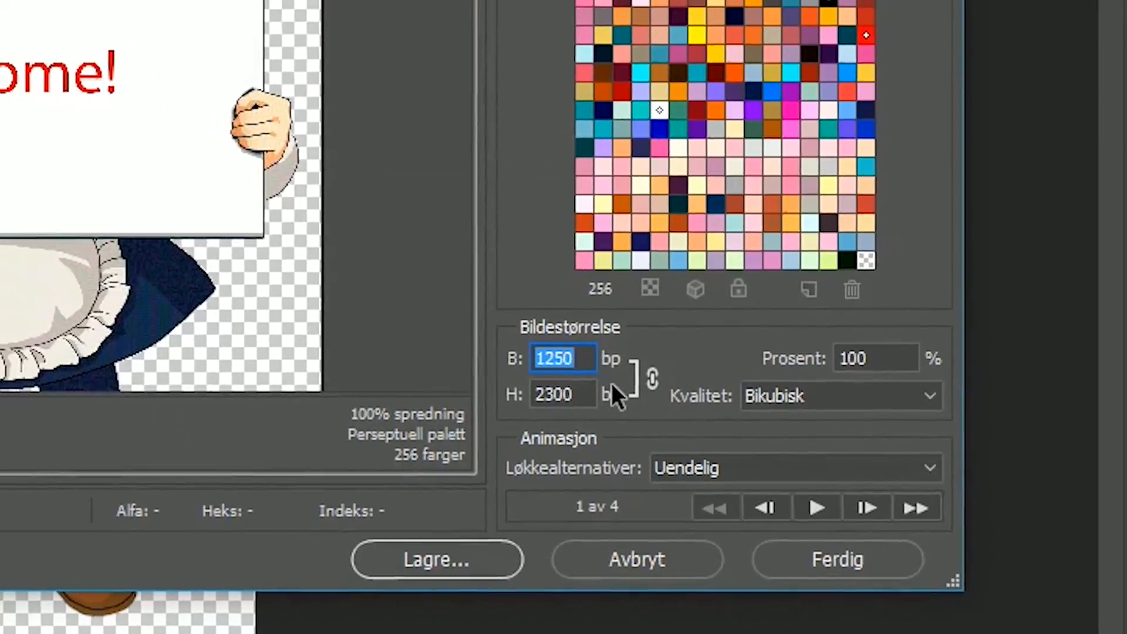
pyautogui.write('50')
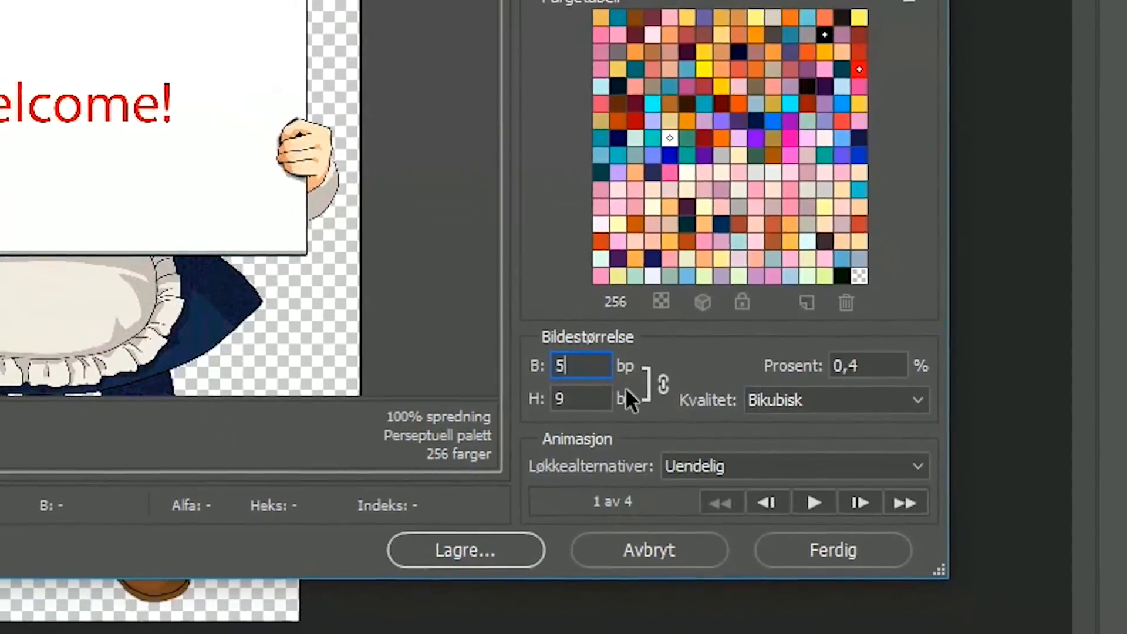
pyautogui.write('0')
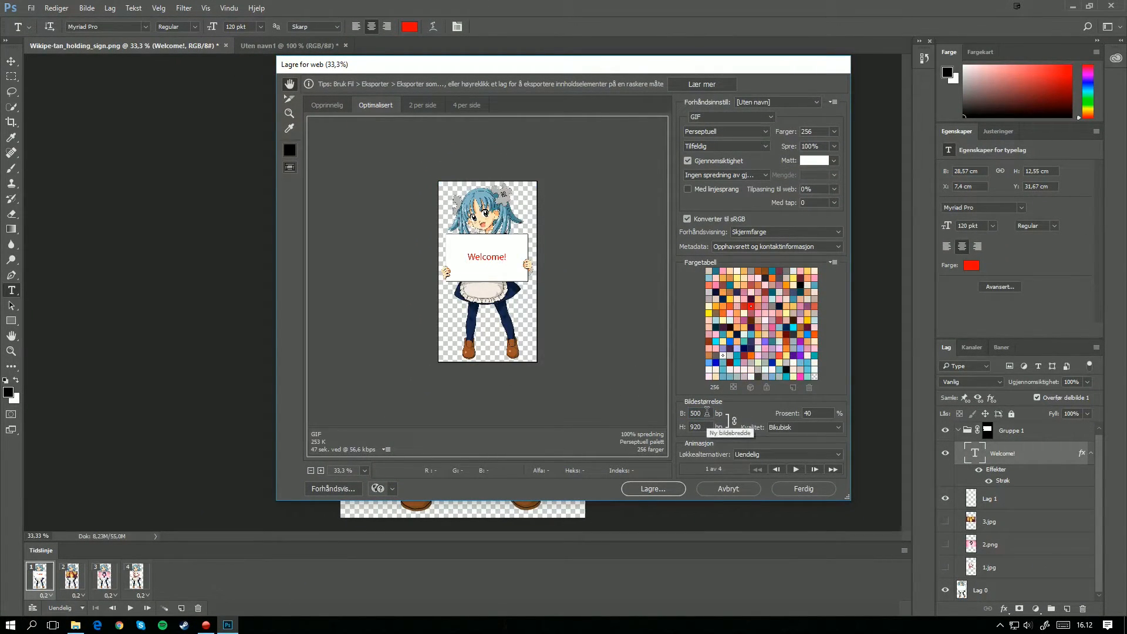
pyautogui.moveTo(705, 415); pyautogui.dragTo(683, 415)
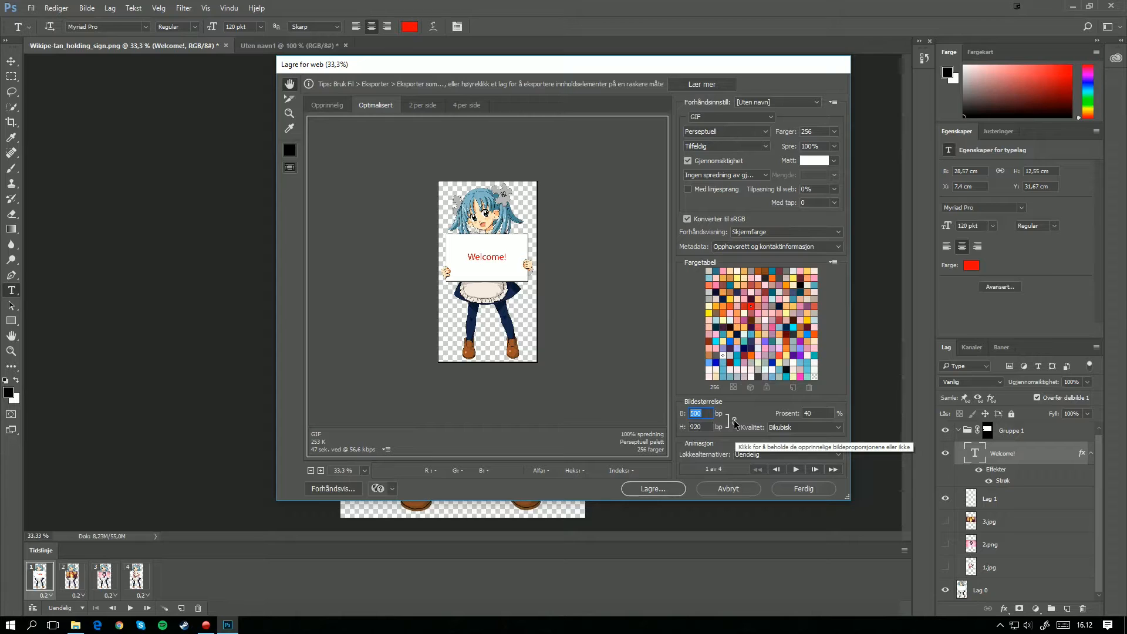
# Step: Choose Perseptuell colour reduction and Tilfeldig dithering for the GIF export
pyautogui.click(721, 133)
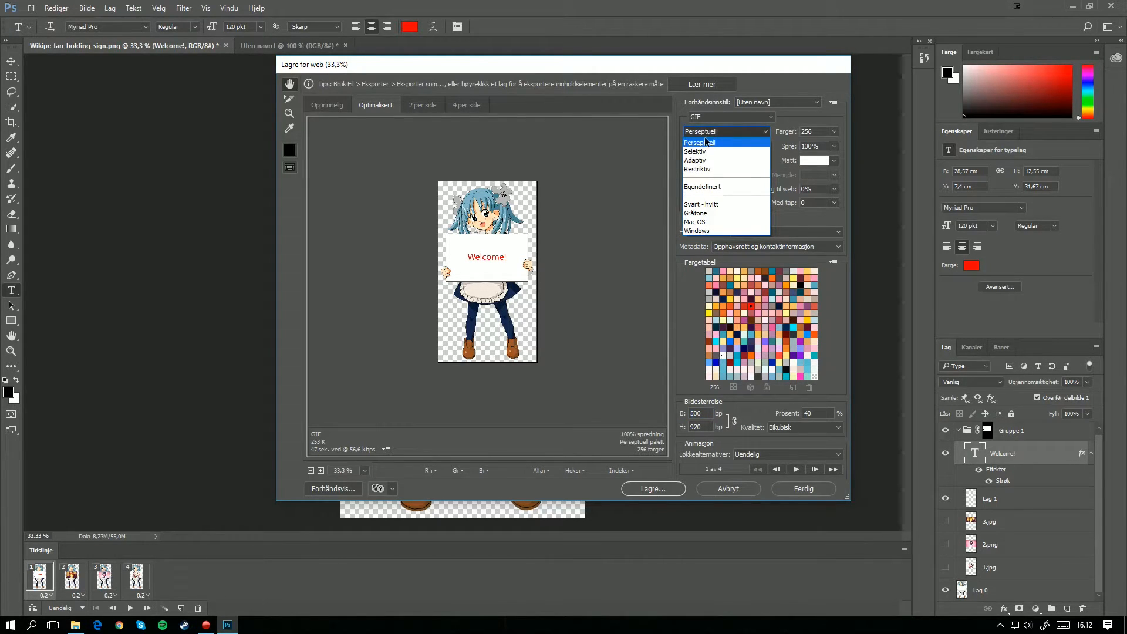
pyautogui.click(705, 144)
pyautogui.click(715, 148)
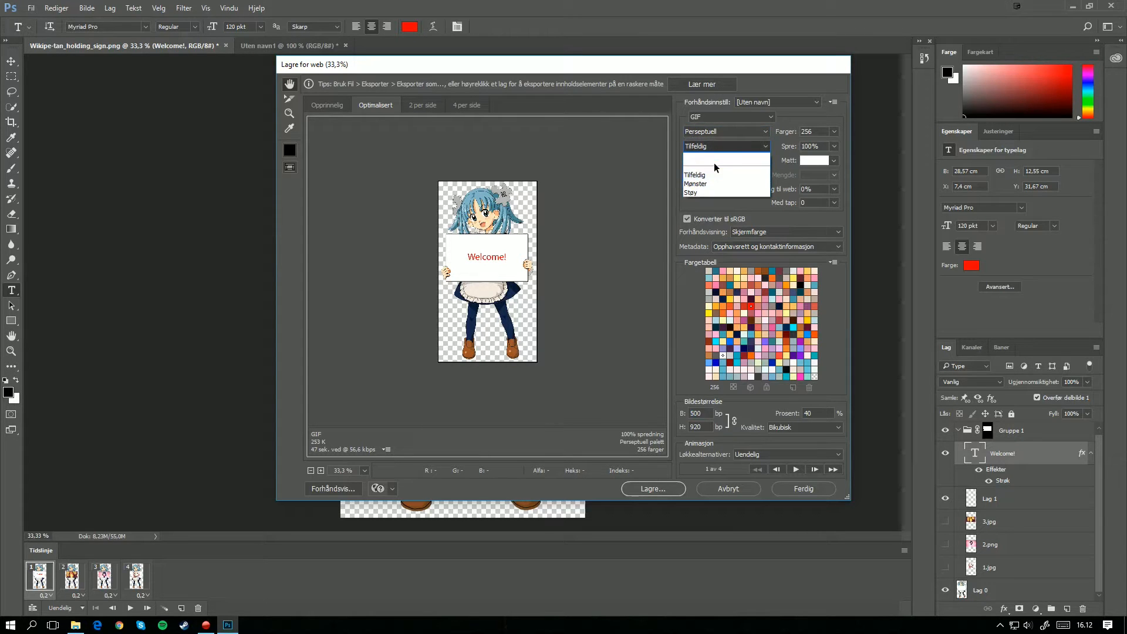
pyautogui.click(710, 160)
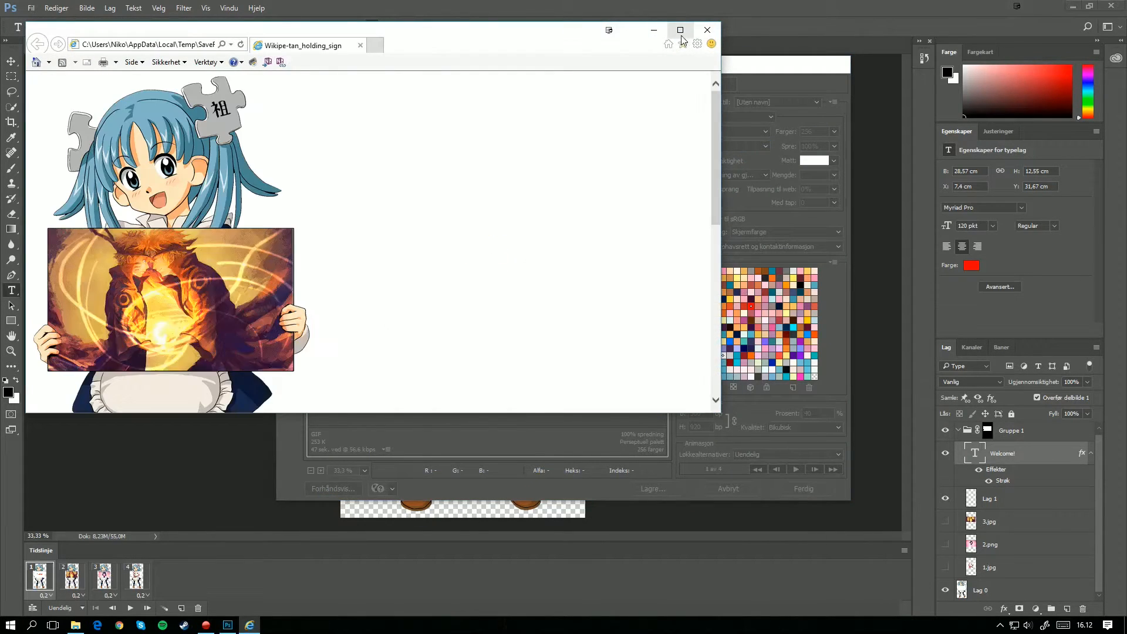
# Step: Preview the optimized GIF in a maximized web browser window and look over the whole preview page
pyautogui.doubleClick(668, 37)
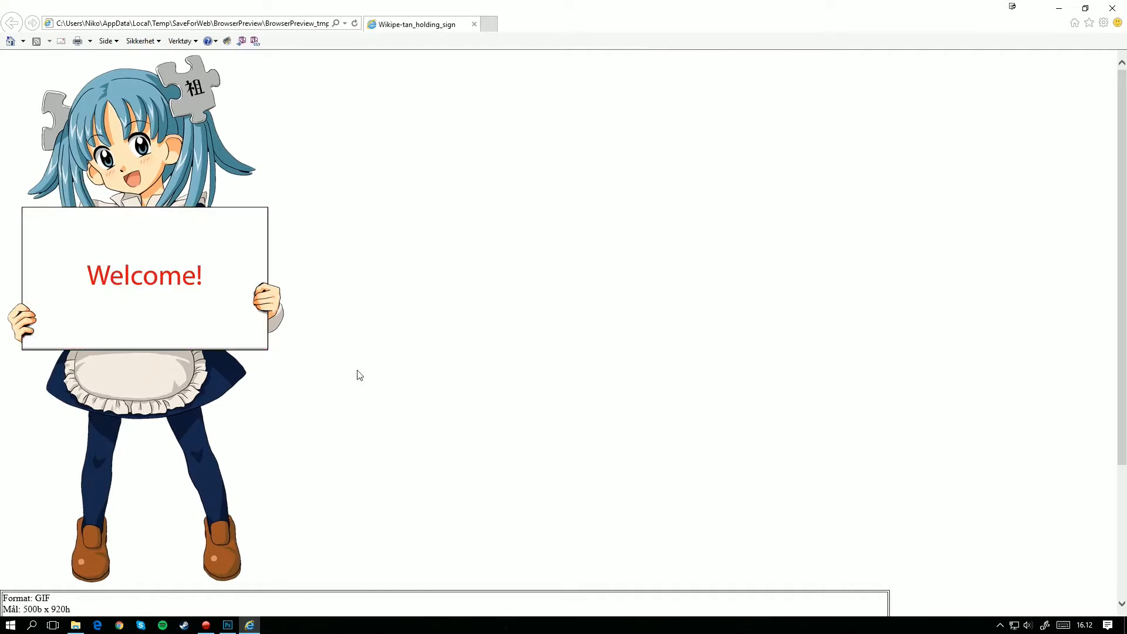
pyautogui.scroll(-5, 210, 319)
pyautogui.scroll(5, 211, 322)
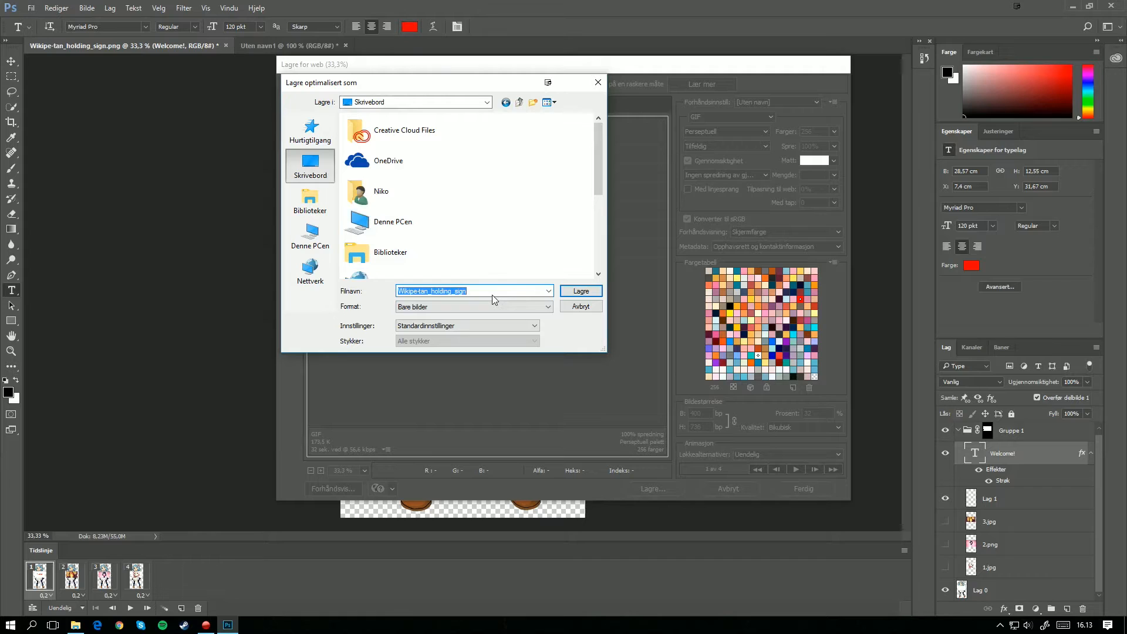
# Step: Save the optimized animation to the desktop as imdone.gif with the default settings
pyautogui.press('BackSpace')
pyautogui.write('imdone.gif')
pyautogui.press('Tab')
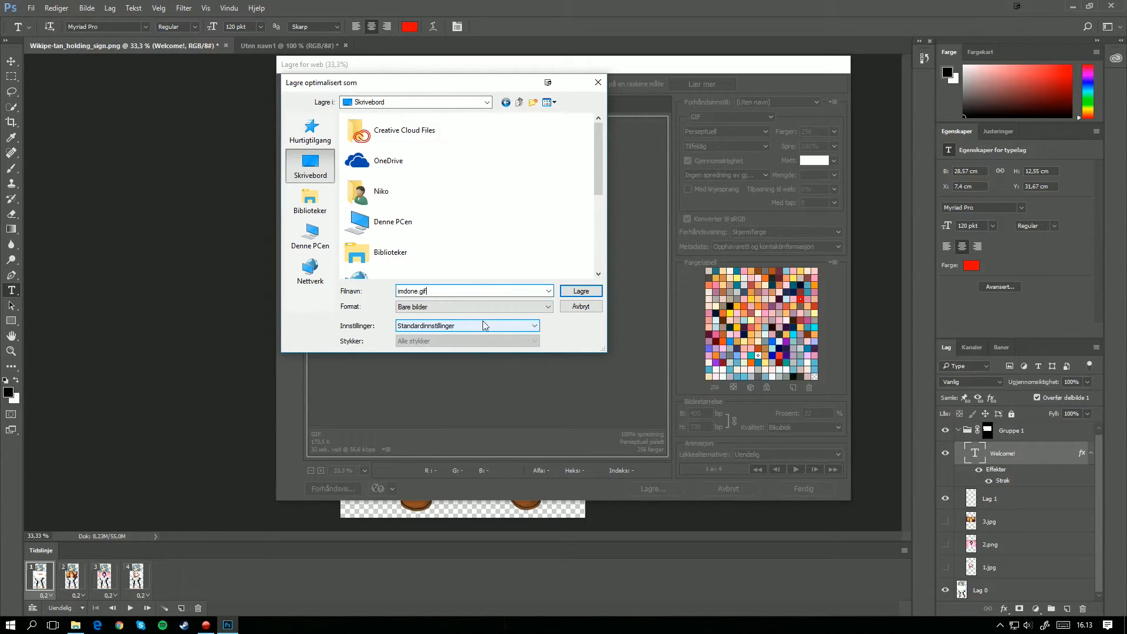
pyautogui.click(568, 291)
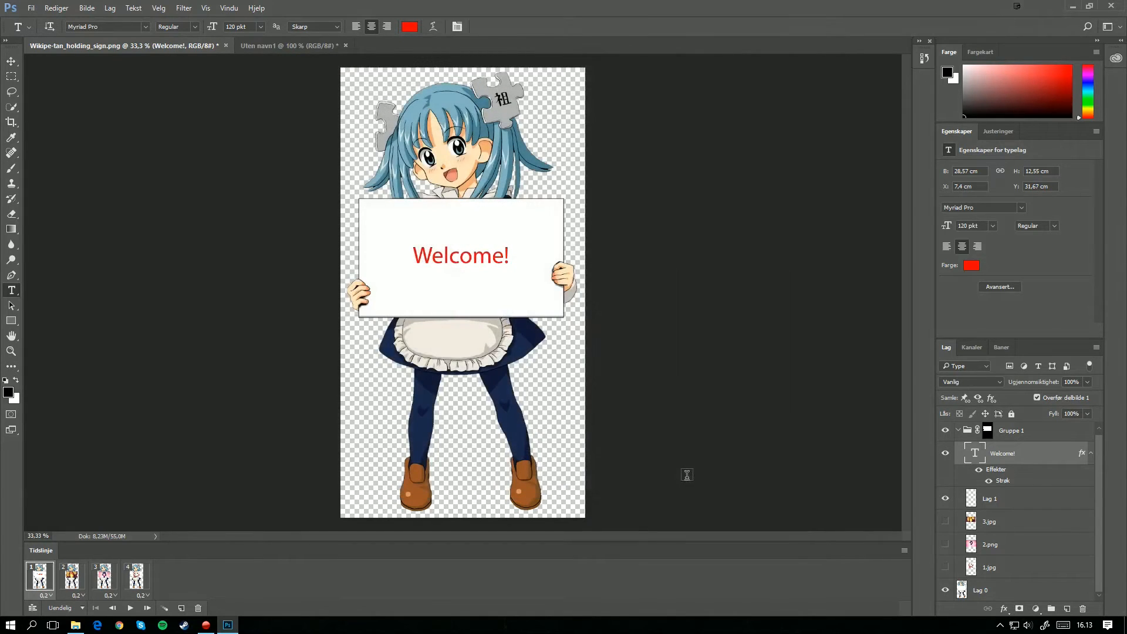
# Step: Minimize the editor, reposition the imdone file on the desktop and view the GIF in the image viewer before closing it
pyautogui.click(1070, 6)
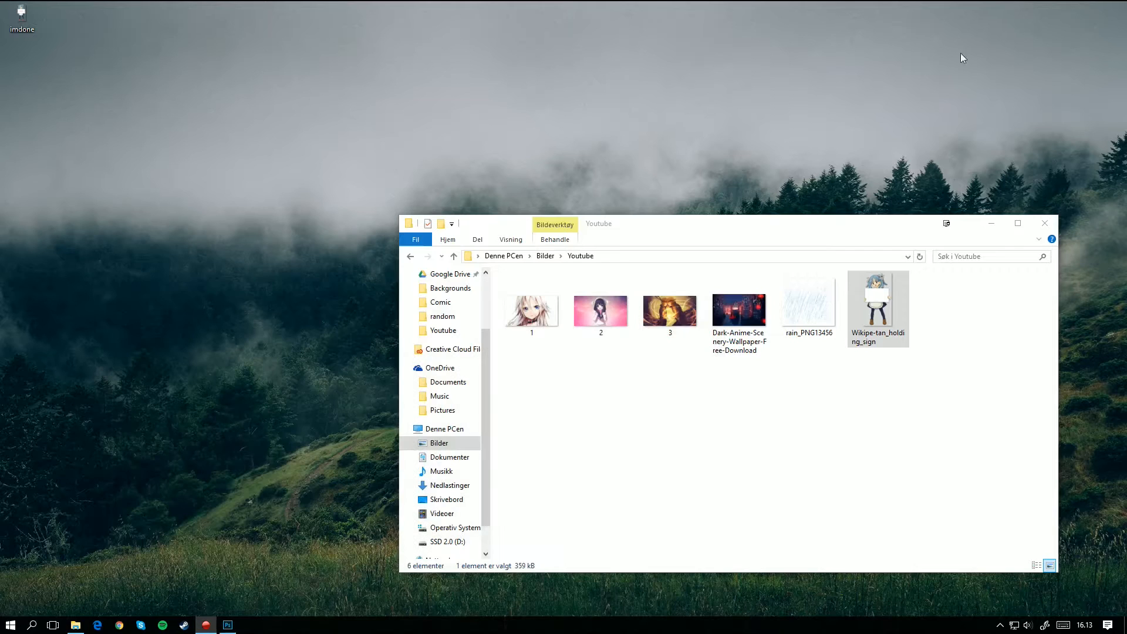
pyautogui.moveTo(20, 13); pyautogui.dragTo(233, 224)
pyautogui.doubleClick(235, 221)
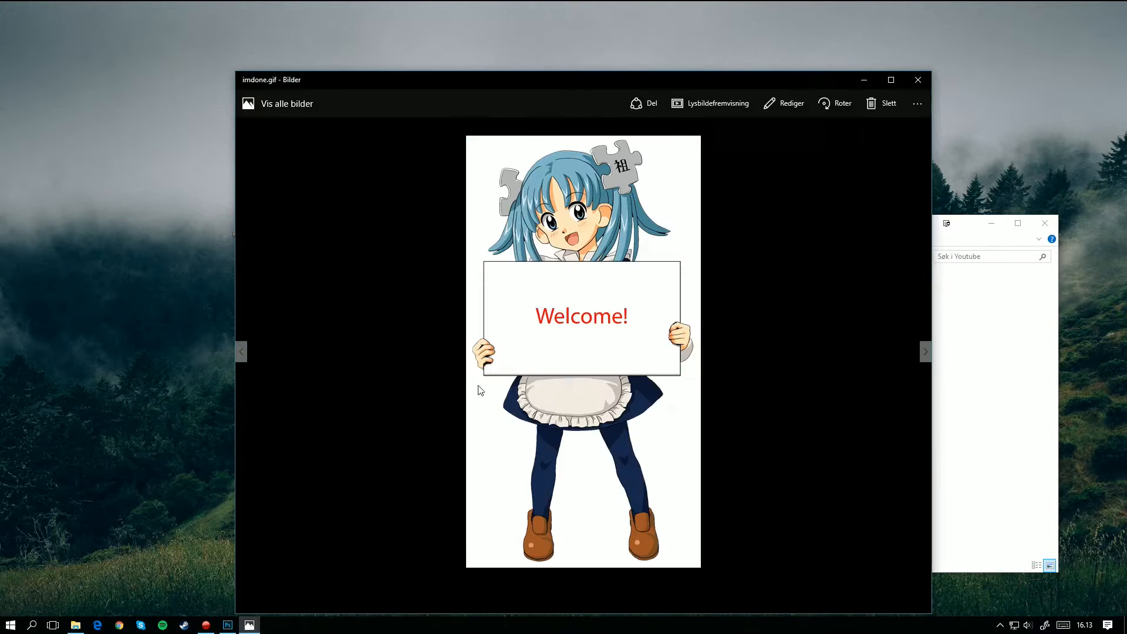
pyautogui.click(919, 76)
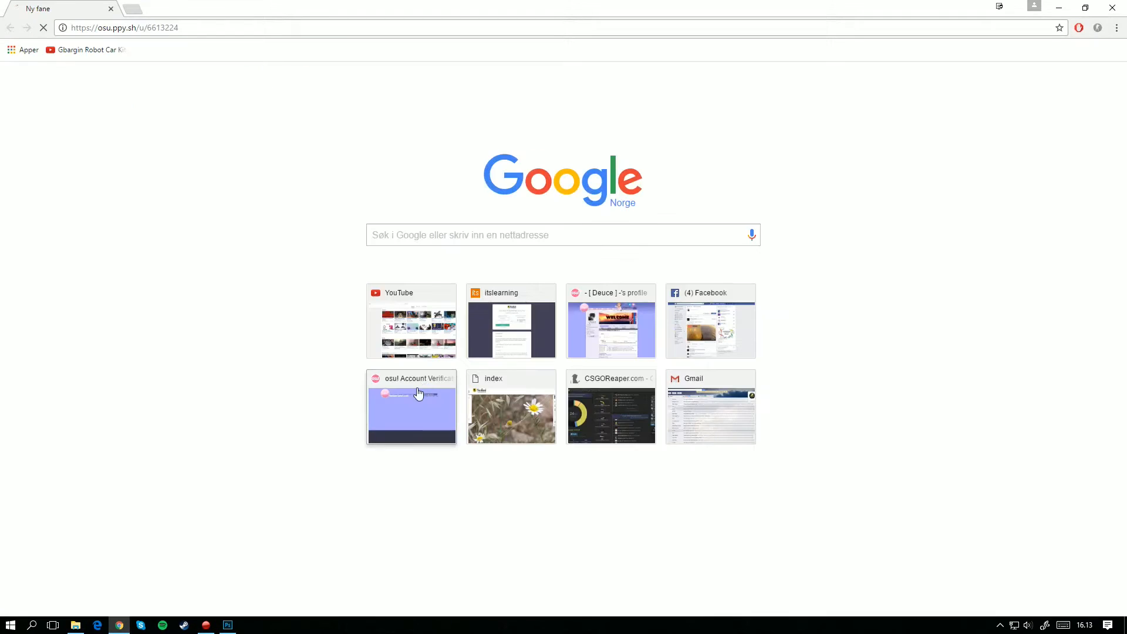
# Step: Open tinypic.com in a new Chrome tab and choose dun.gif from the desktop as the file for upload
pyautogui.click(130, 7)
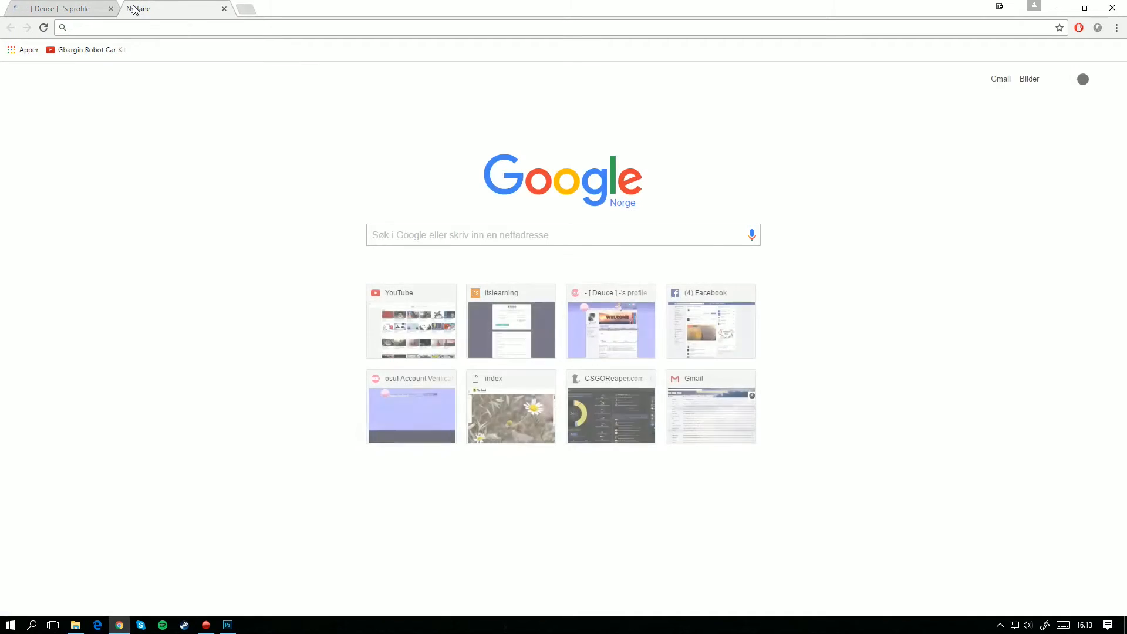
pyautogui.write('tinypic')
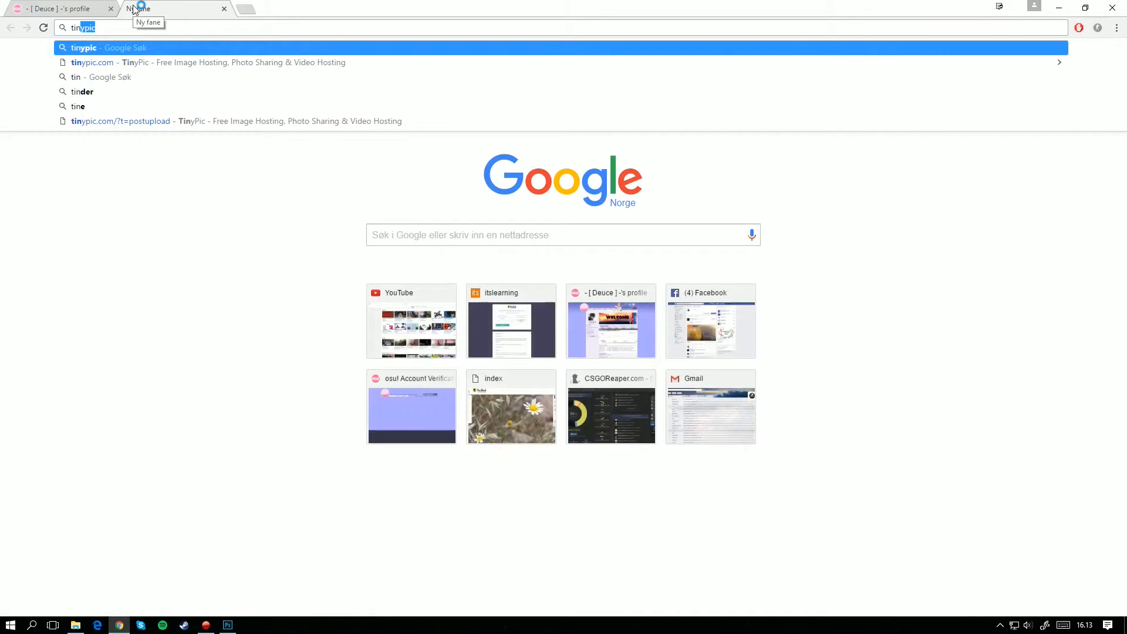
pyautogui.press('Return')
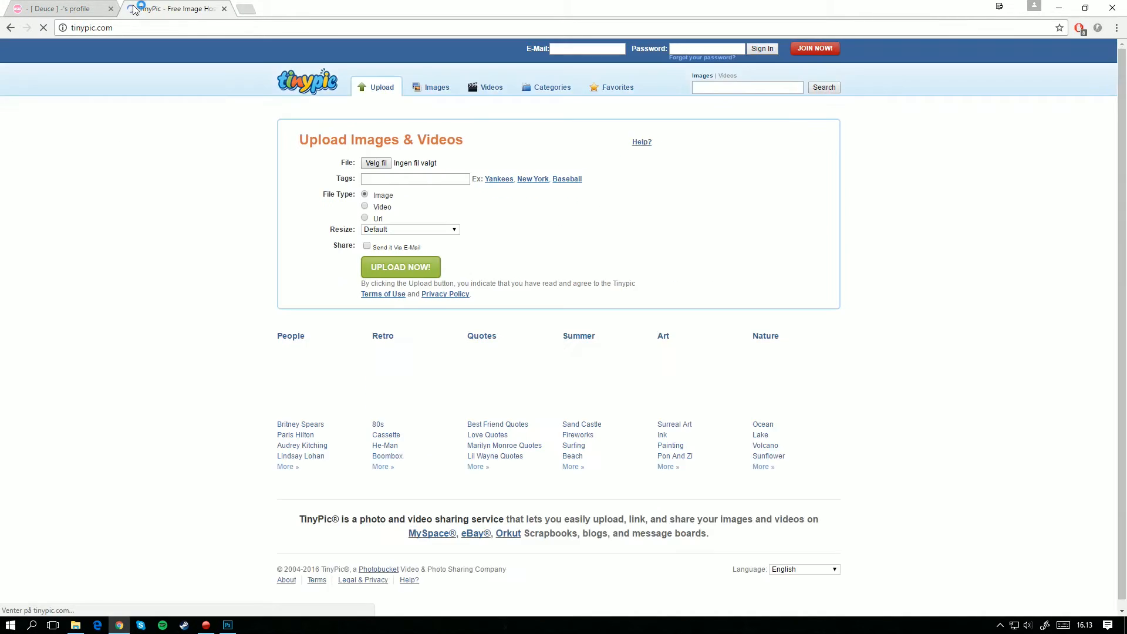
pyautogui.click(383, 164)
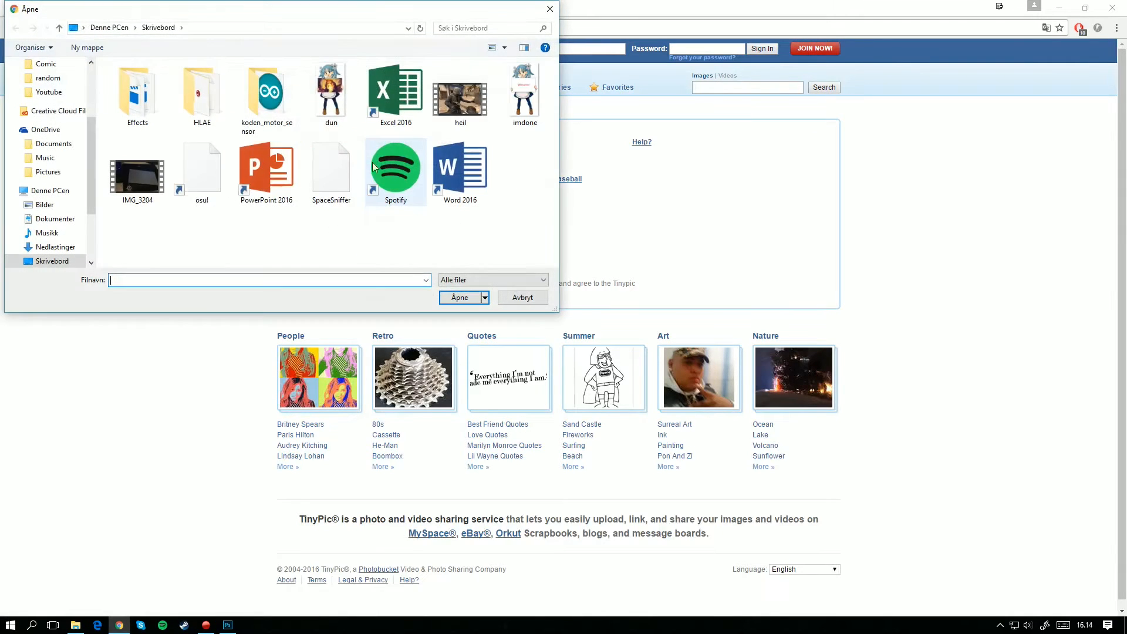
pyautogui.doubleClick(335, 103)
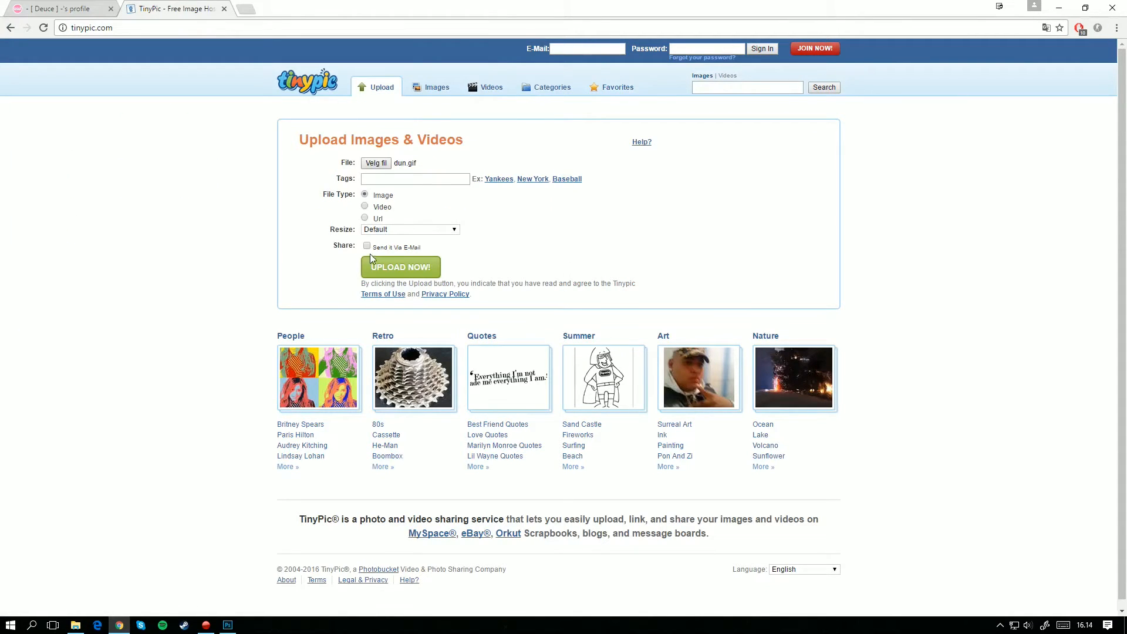
# Step: Upload dun.gif to TinyPic, answering the anti-spam challenge with the phrase shown in its graphic
pyautogui.click(401, 268)
pyautogui.click(496, 359)
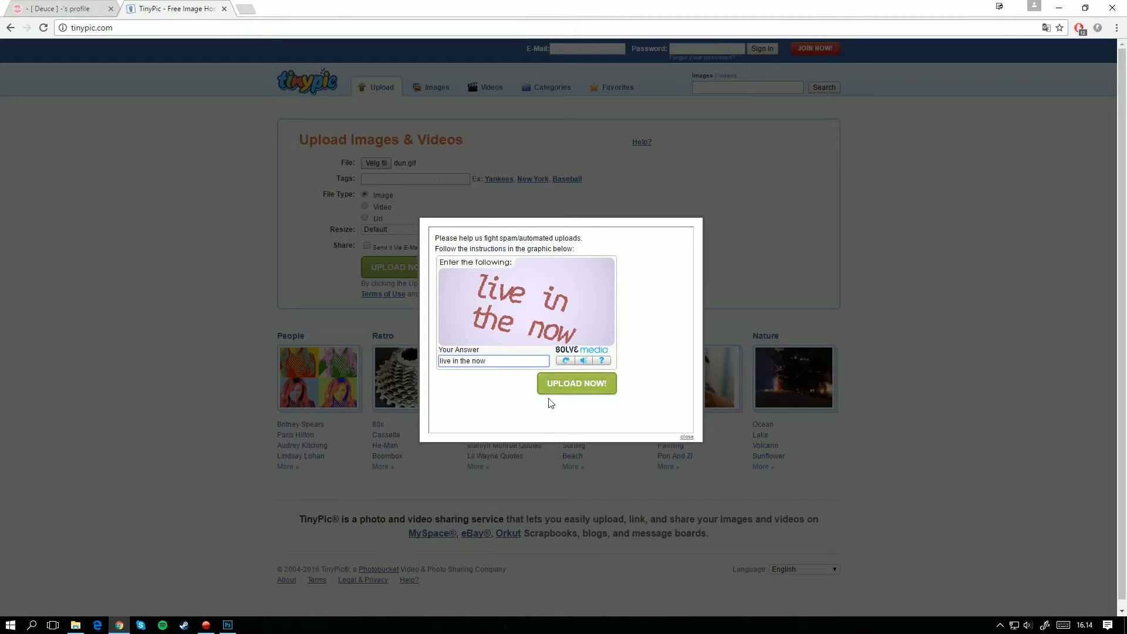
pyautogui.click(567, 390)
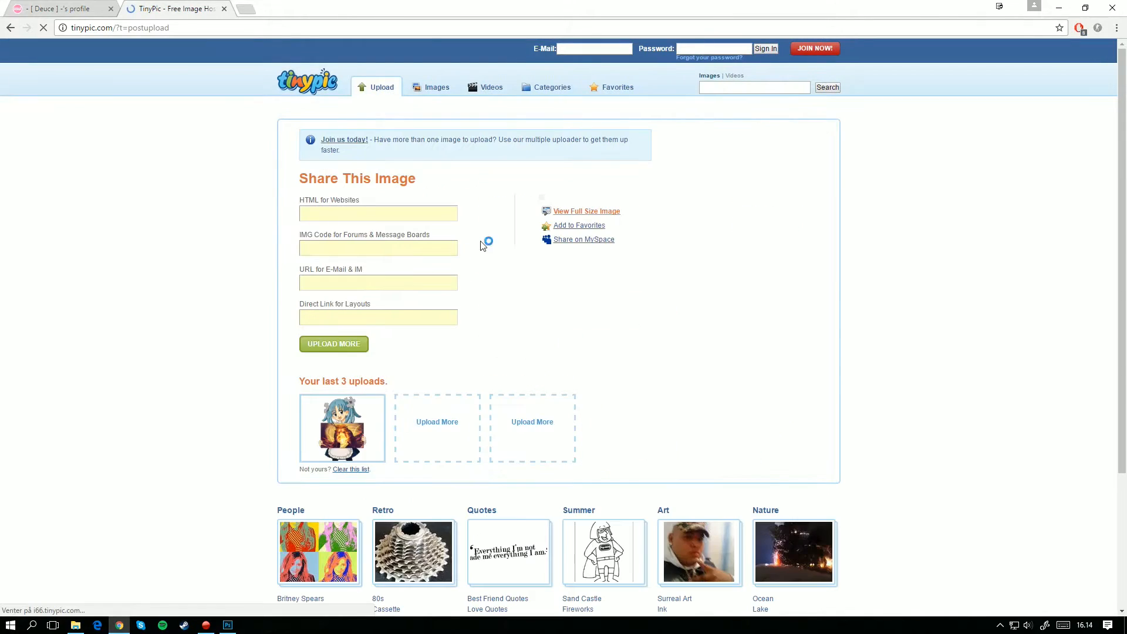
# Step: Switch to the osu! profile, open the user page for editing and add three line breaks after the last centred image code
pyautogui.hotkey('ctrl', 'shift', 'Tab')
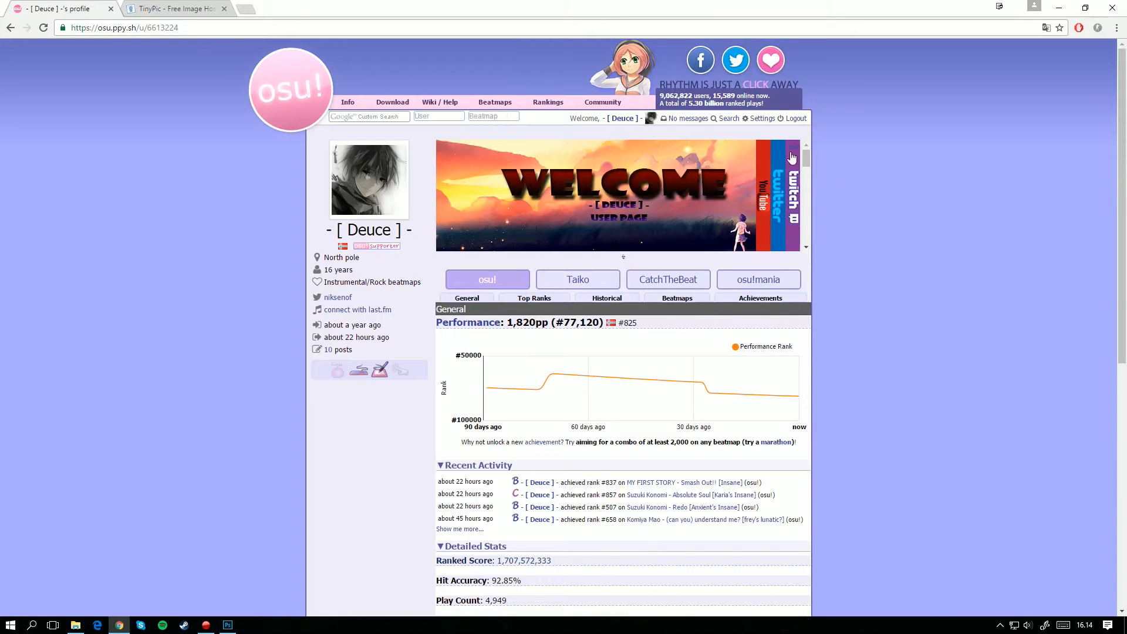
pyautogui.click(793, 145)
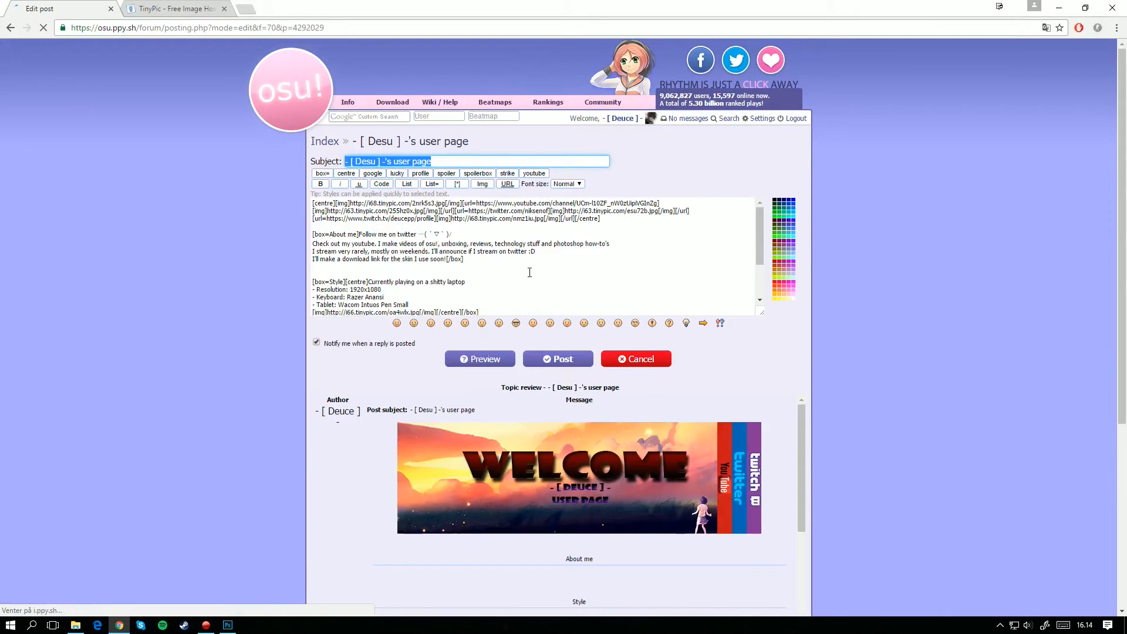
pyautogui.scroll(-5, 509, 288)
pyautogui.scroll(4, 450, 297)
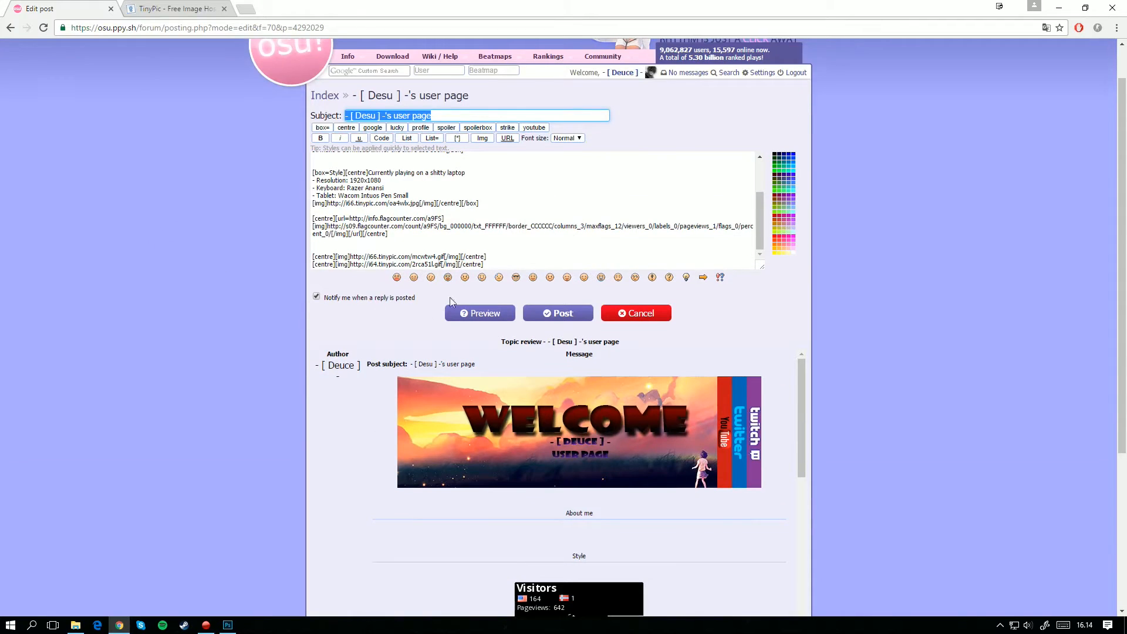
pyautogui.click(485, 263)
pyautogui.press('Return')
pyautogui.press('Return')
pyautogui.press('Return')
pyautogui.press('Return')
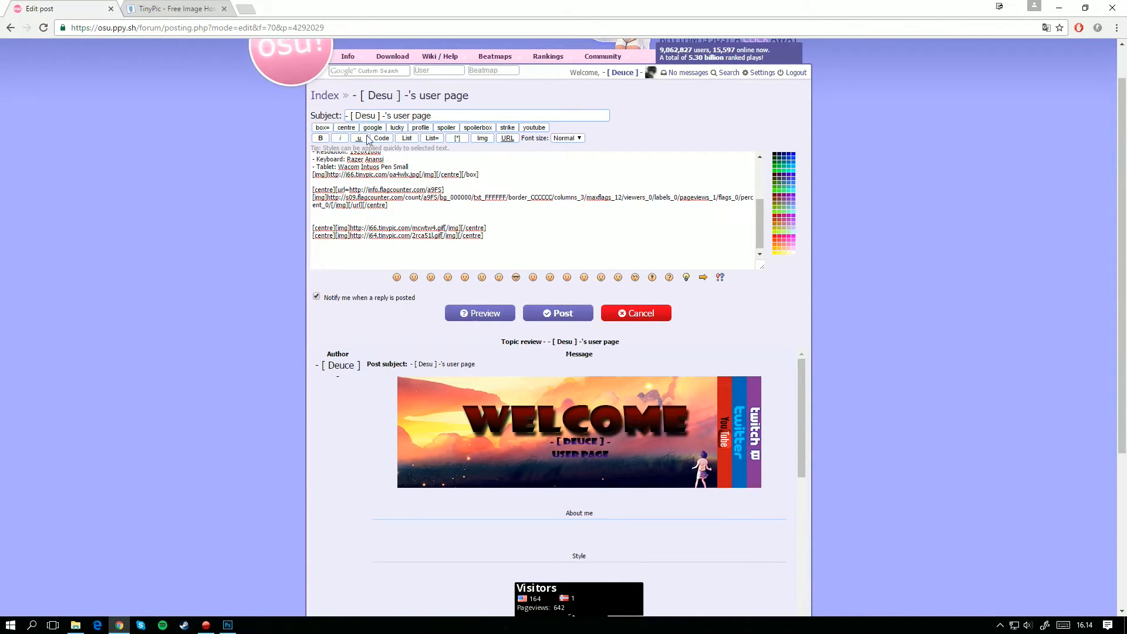
# Step: Copy TinyPic's IMG code for forums and message boards and paste it at the end of the user page text
pyautogui.click(178, 9)
pyautogui.click(364, 248)
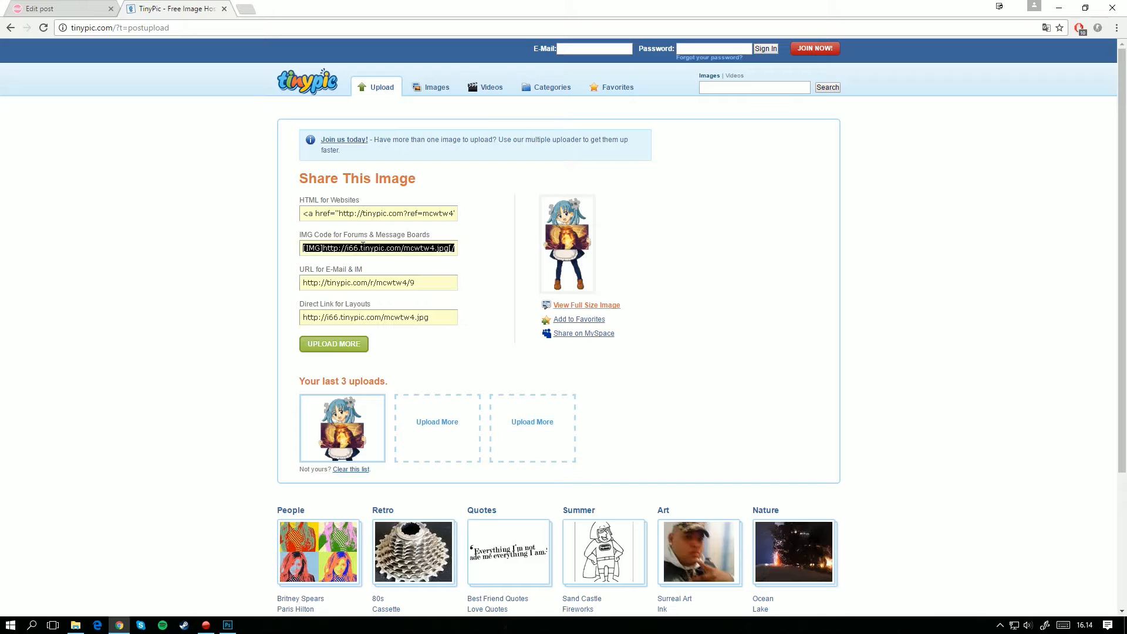
pyautogui.click(74, 8)
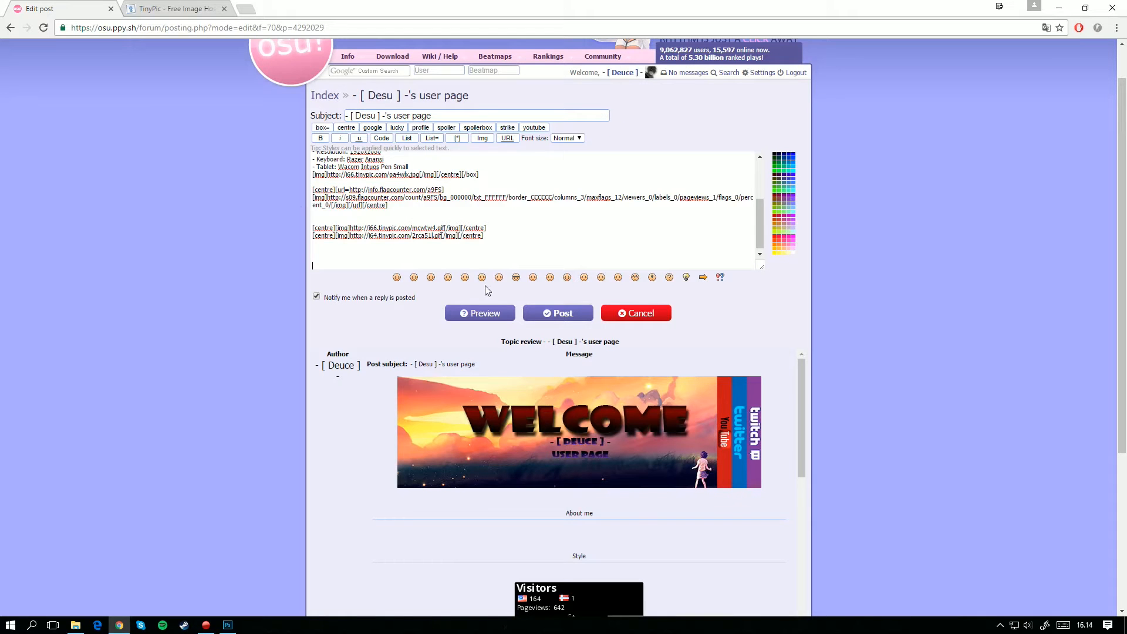
# Step: Preview the user page post and examine how the newly added sign GIF looks at its end
pyautogui.click(470, 316)
pyautogui.scroll(-4, 579, 283)
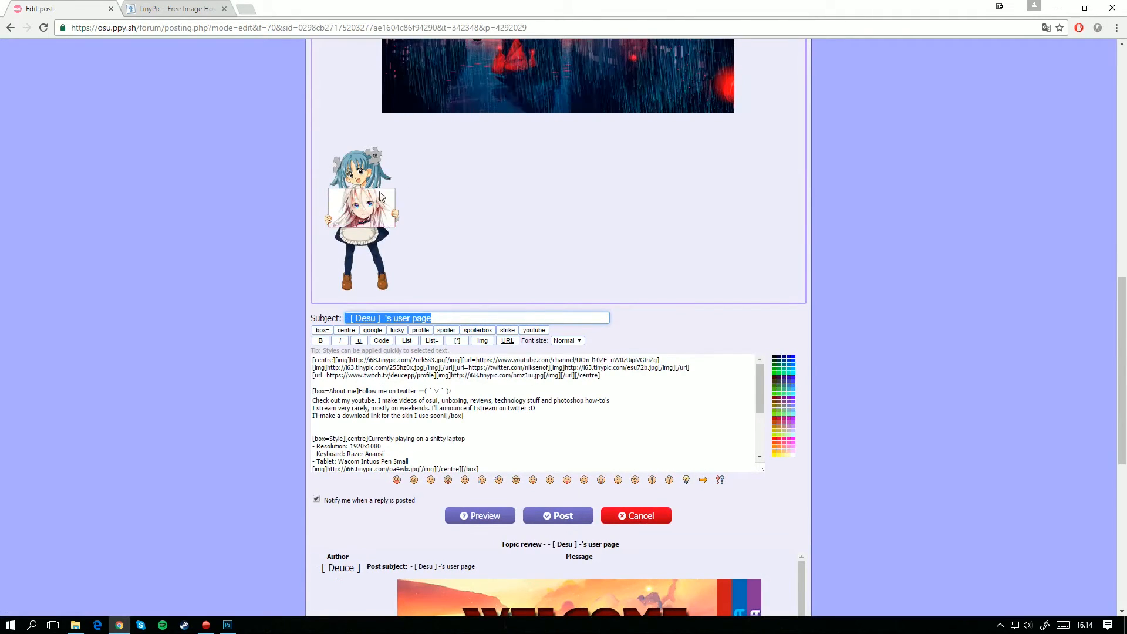
pyautogui.scroll(3, 434, 223)
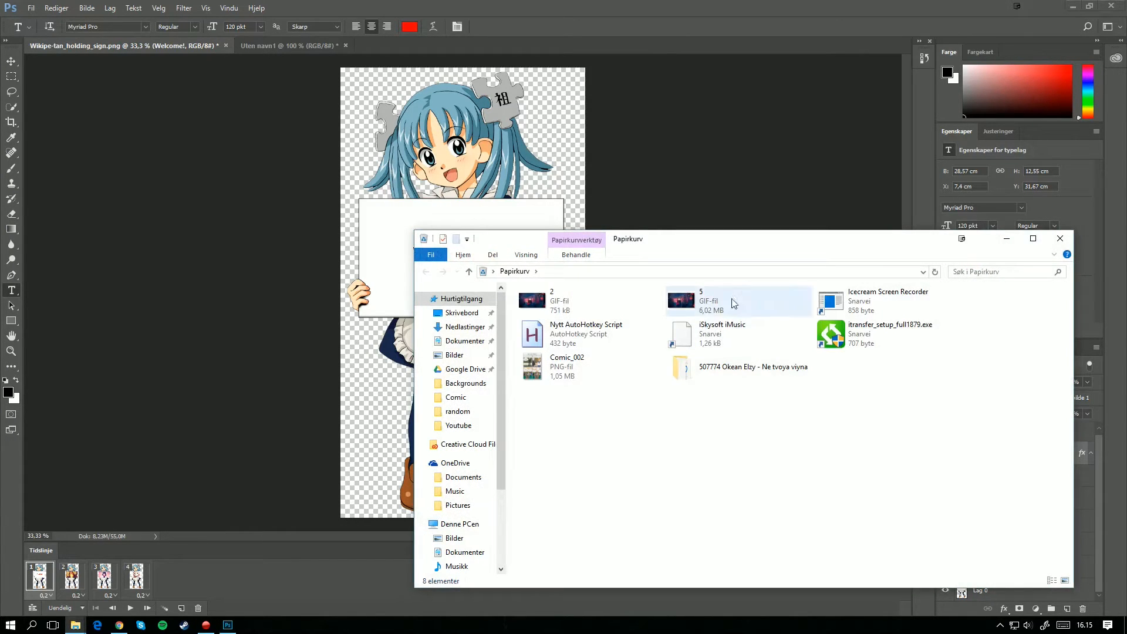
# Step: Move the GIF file 2 out of the Recycle Bin, view it in the image viewer and close both windows
pyautogui.moveTo(577, 301); pyautogui.dragTo(1126, 311)
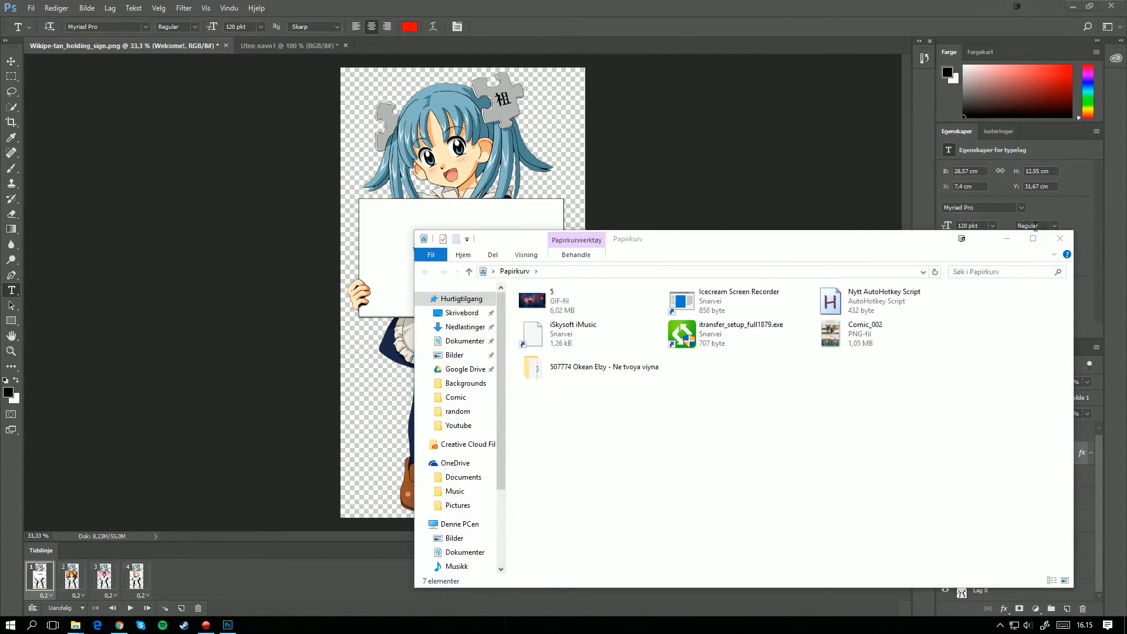
pyautogui.click(1060, 238)
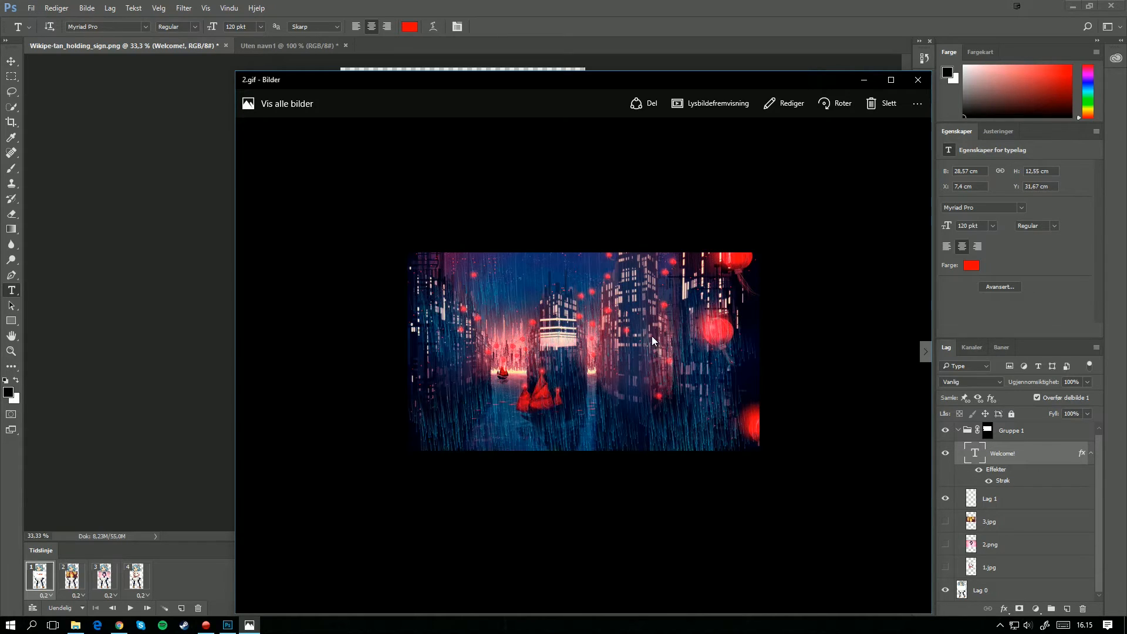
pyautogui.click(919, 82)
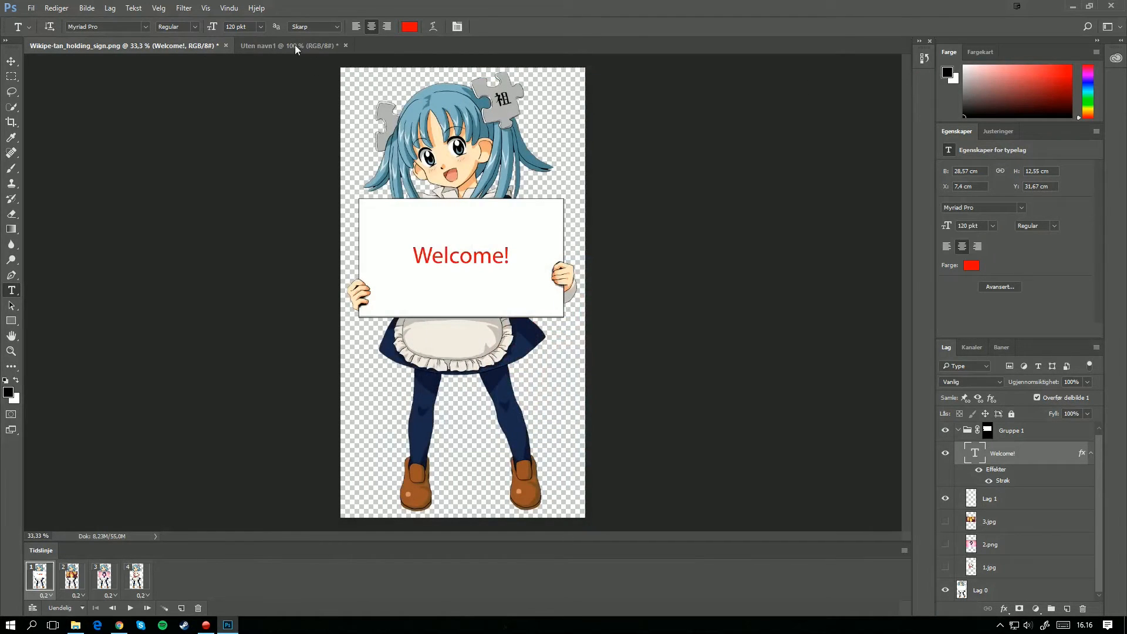
# Step: Create a new Photoshop document of 1920 × 1080 pixels at 72 pixels per inch with a transparent background
pyautogui.click(31, 8)
pyautogui.click(41, 17)
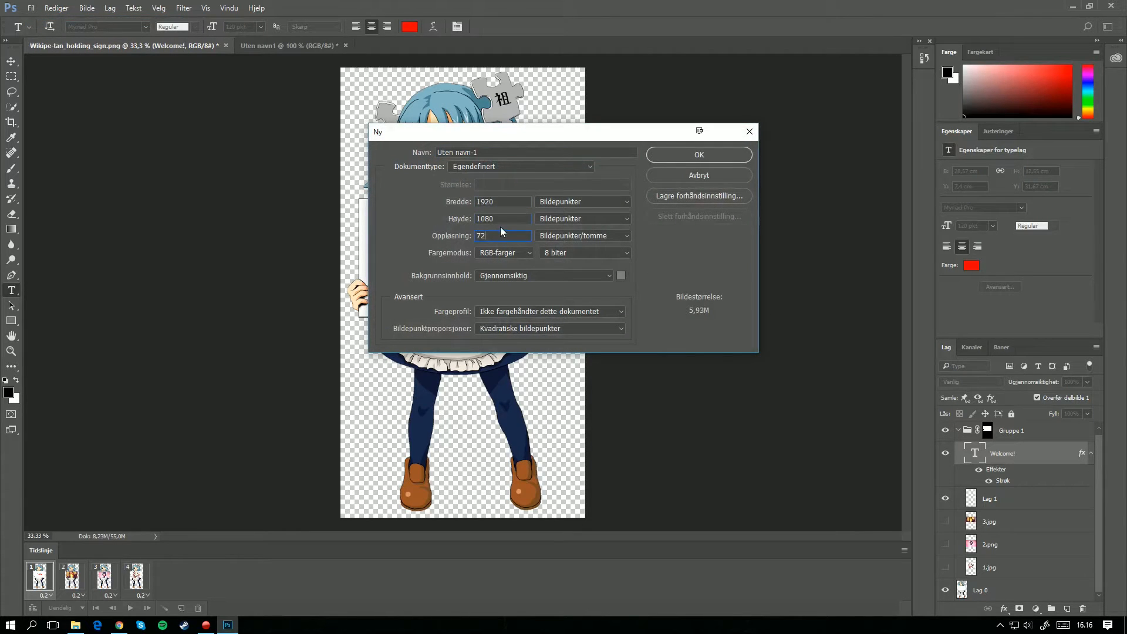
pyautogui.click(715, 154)
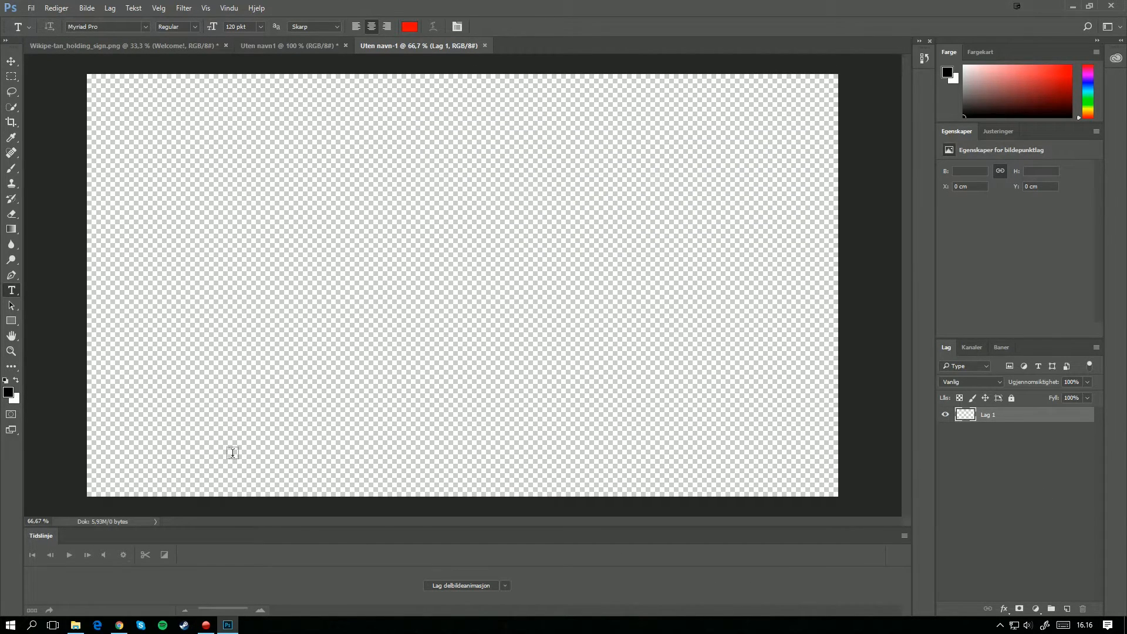
# Step: Switch to Chrome, search Google for "anime wallpaper" in a new tab and browse the image results
pyautogui.hotkey('alt', 'Tab')
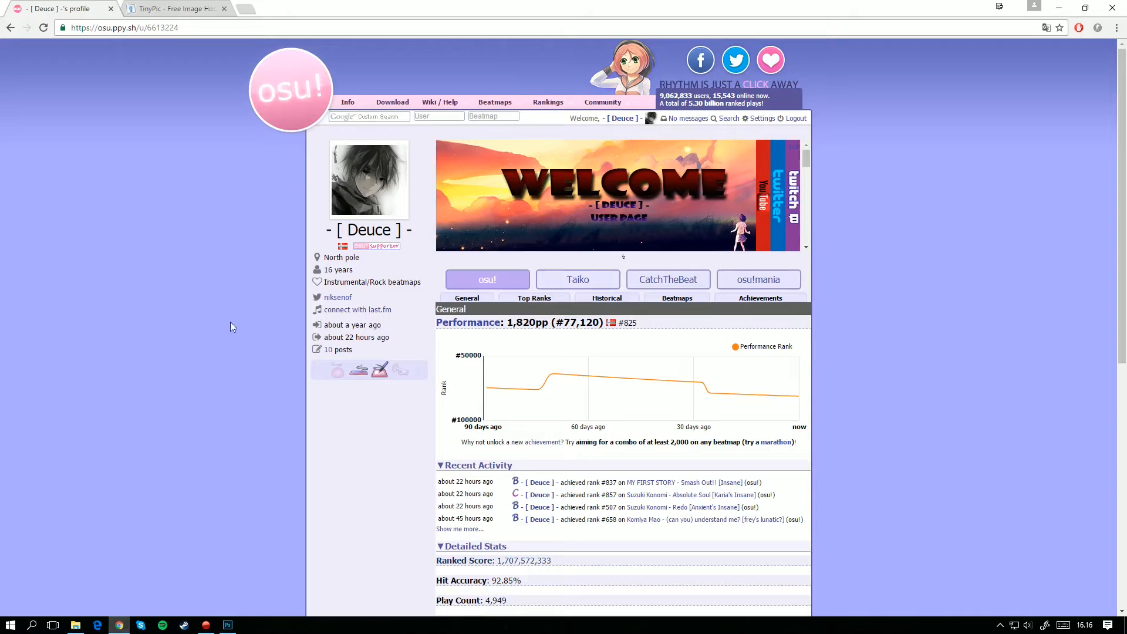
pyautogui.click(241, 4)
pyautogui.write('anime')
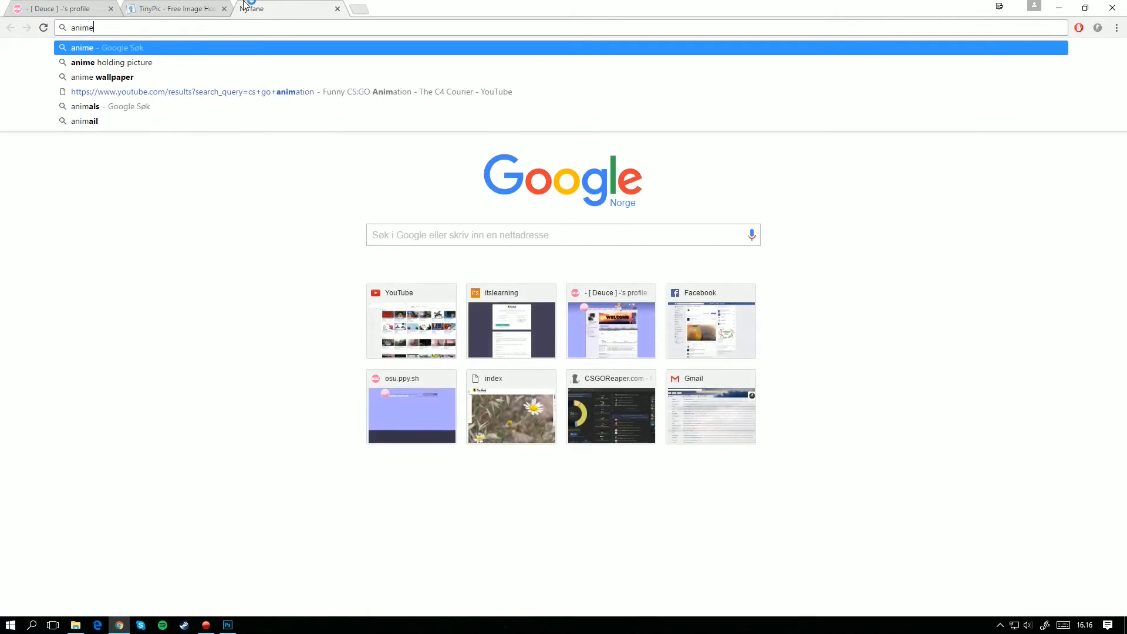
pyautogui.write(' wallpaper')
pyautogui.press('Return')
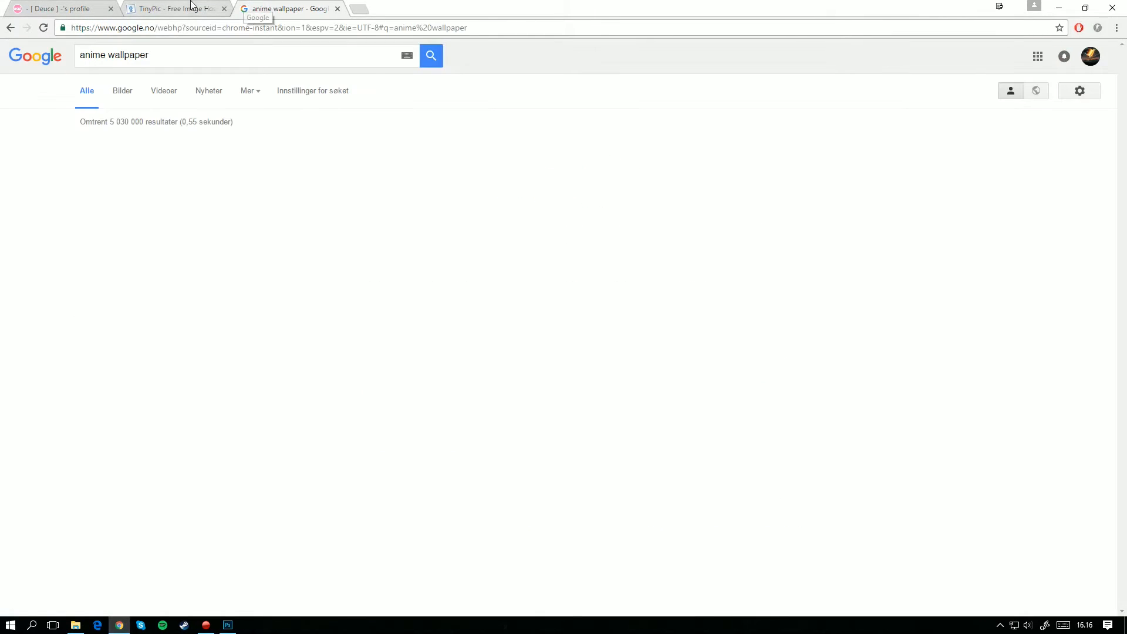
pyautogui.click(121, 87)
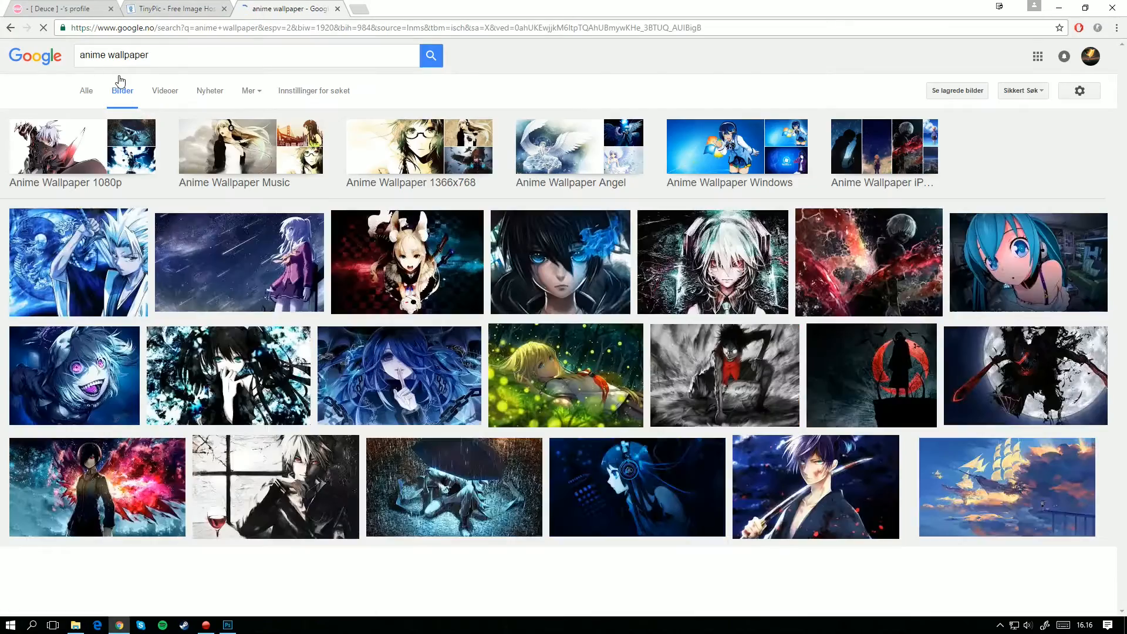
pyautogui.scroll(-2, 704, 277)
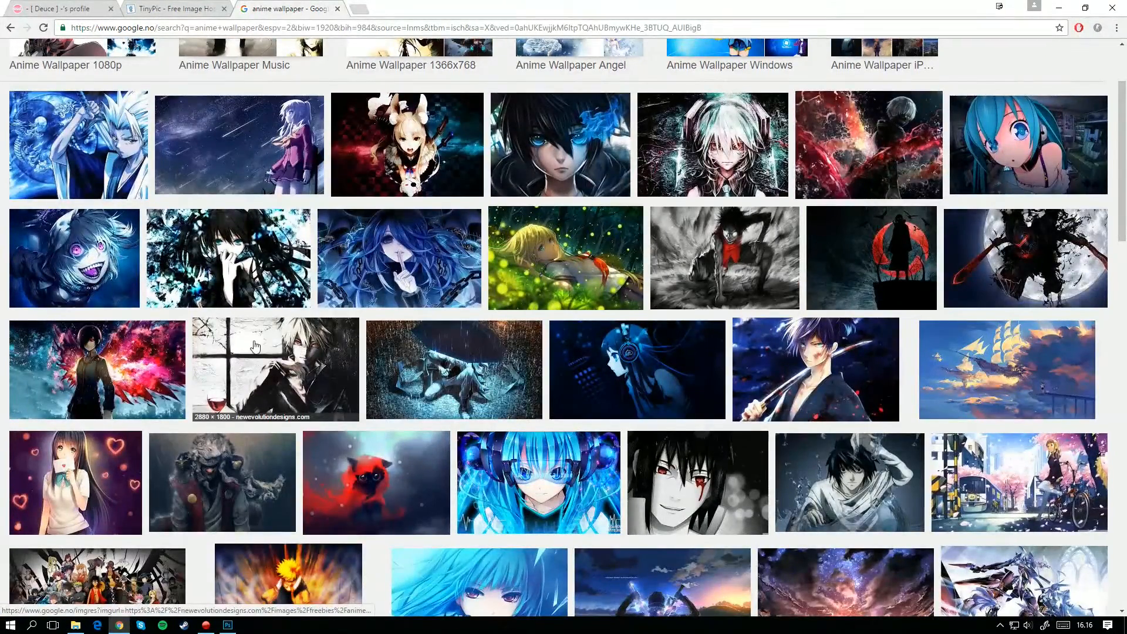
pyautogui.scroll(-3, 249, 327)
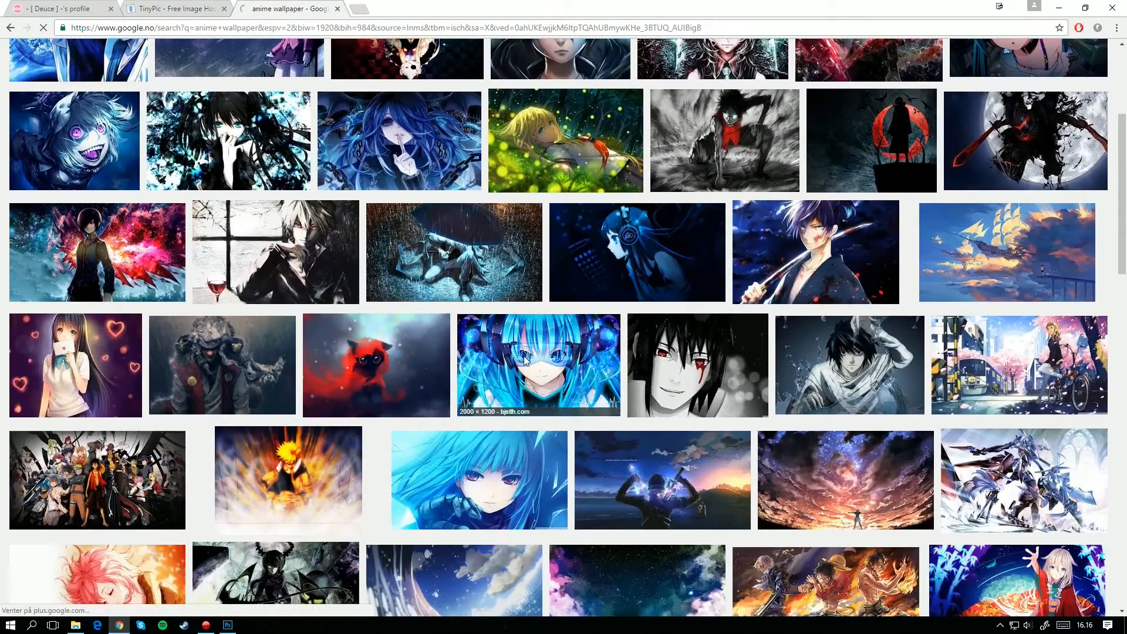
# Step: Refine the image search to "anime wallpaper city" and save the rainy neon street picture as anime-scenery5 in the random folder
pyautogui.write('city')
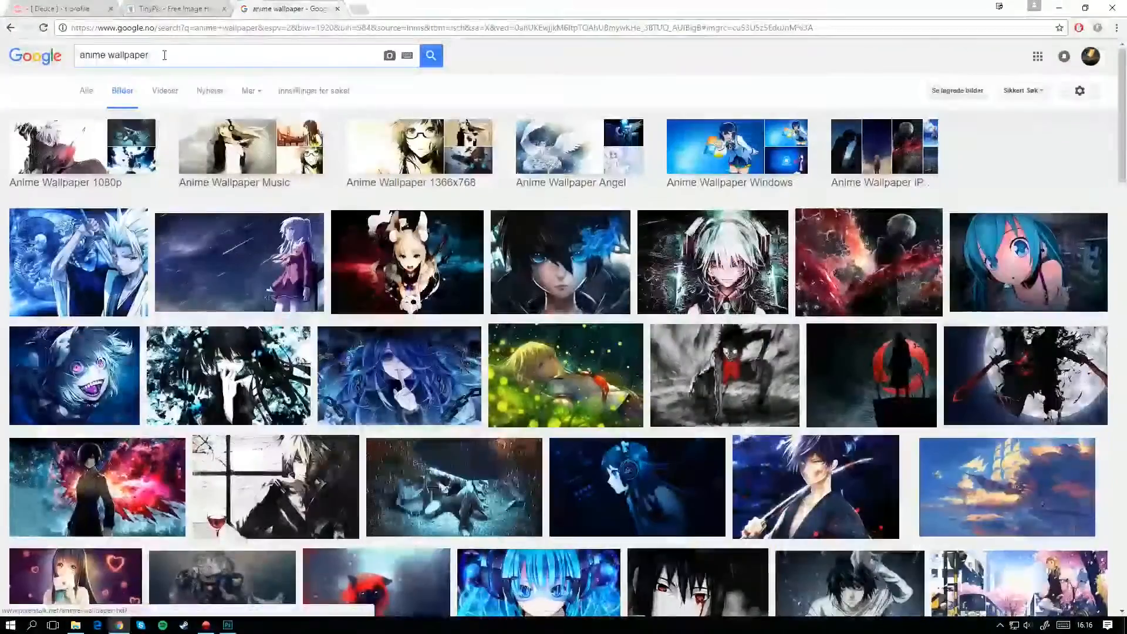
pyautogui.press('Return')
pyautogui.click(1051, 169)
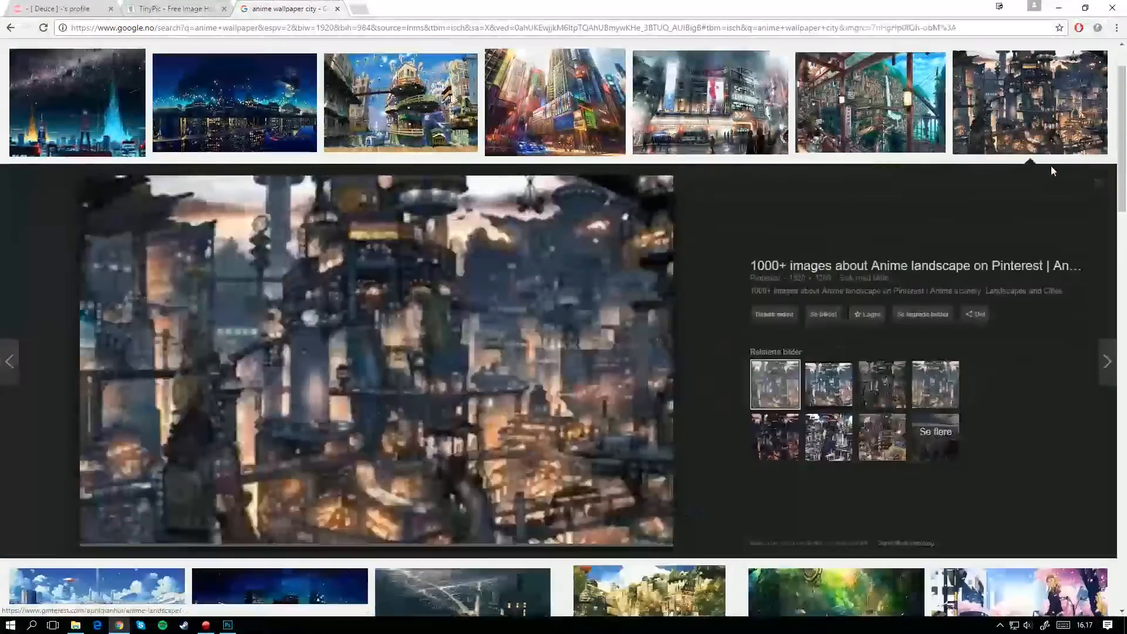
pyautogui.click(711, 103)
pyautogui.rightClick(480, 341)
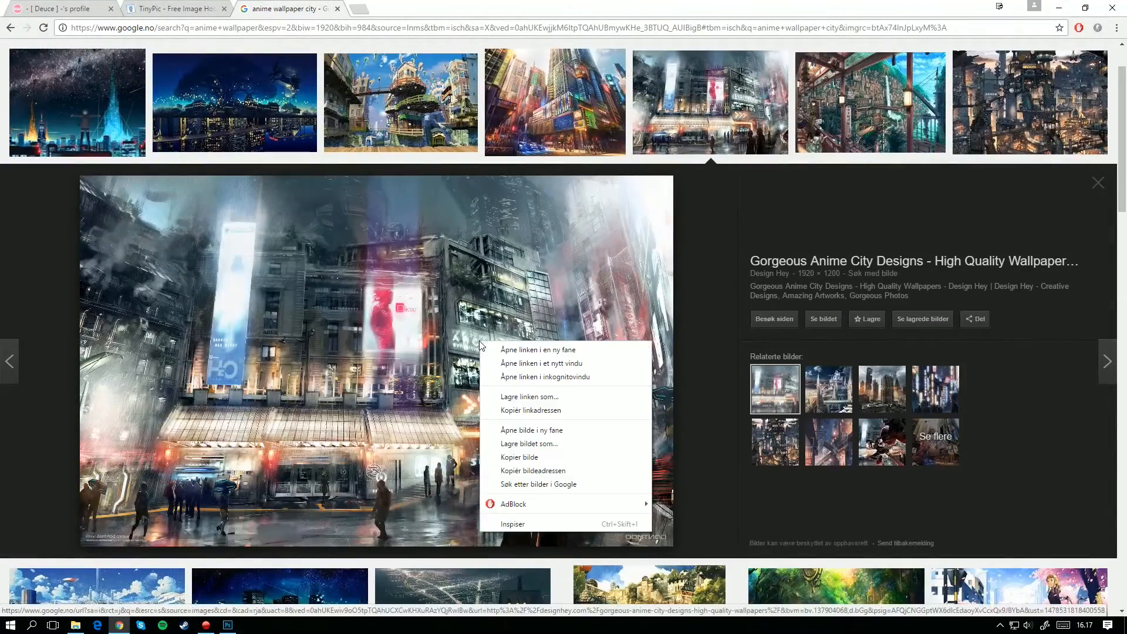
pyautogui.click(546, 444)
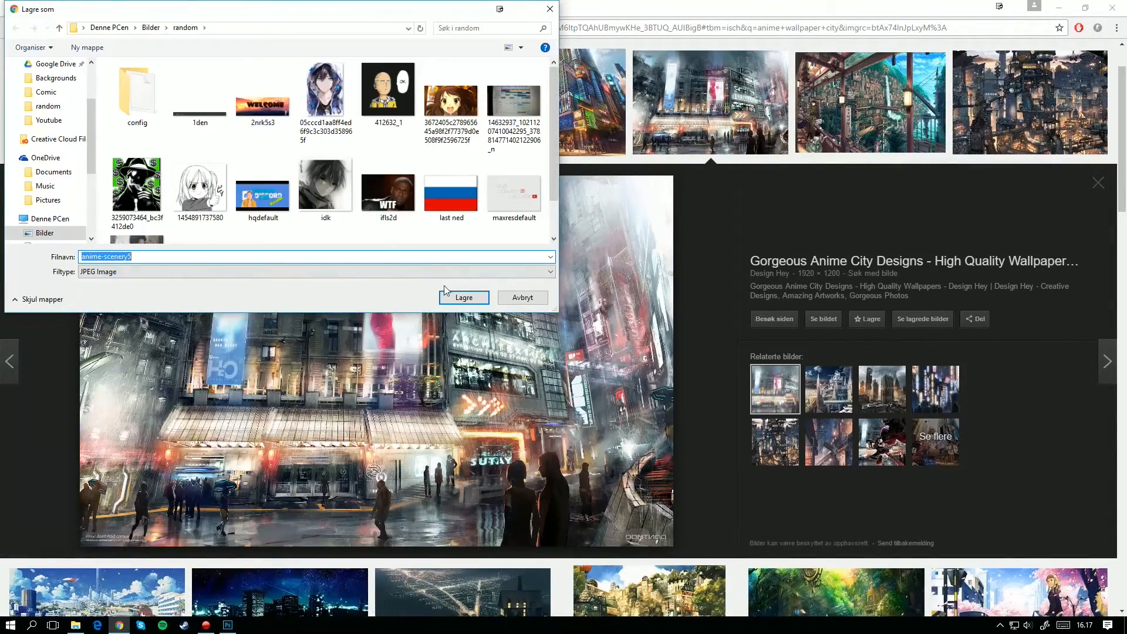
pyautogui.click(463, 298)
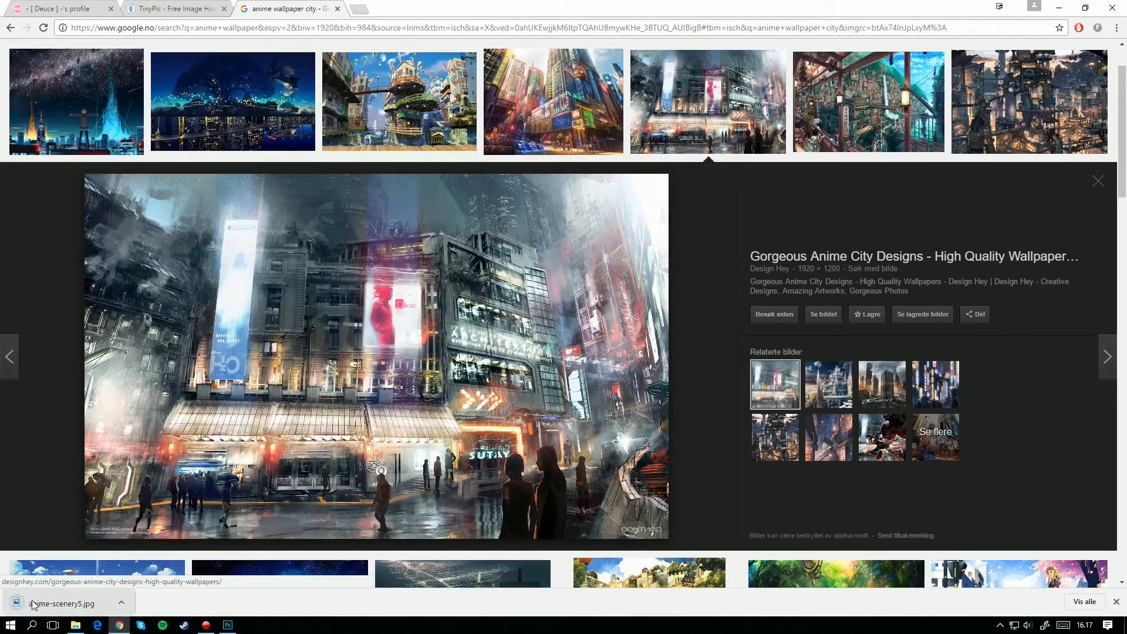
# Step: Place anime-scenery5.jpg in the new Photoshop document and scale it proportionally to about 142% so it covers the whole canvas
pyautogui.moveTo(223, 629); pyautogui.dragTo(443, 307)
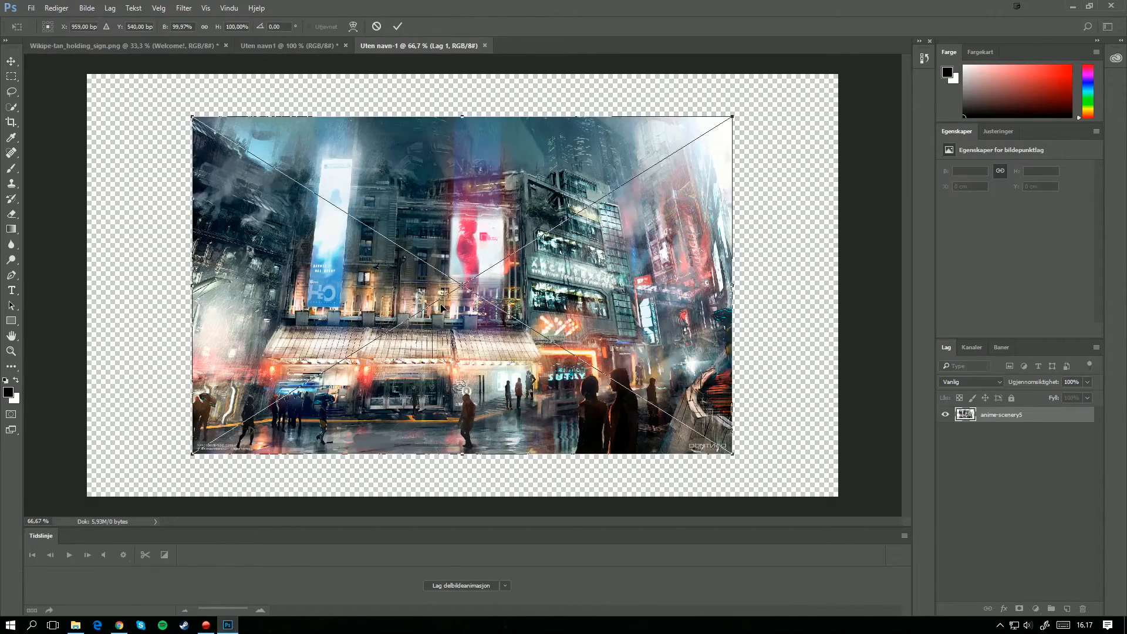
pyautogui.moveTo(732, 115); pyautogui.dragTo(814, 66)
pyautogui.moveTo(193, 452); pyautogui.dragTo(83, 519)
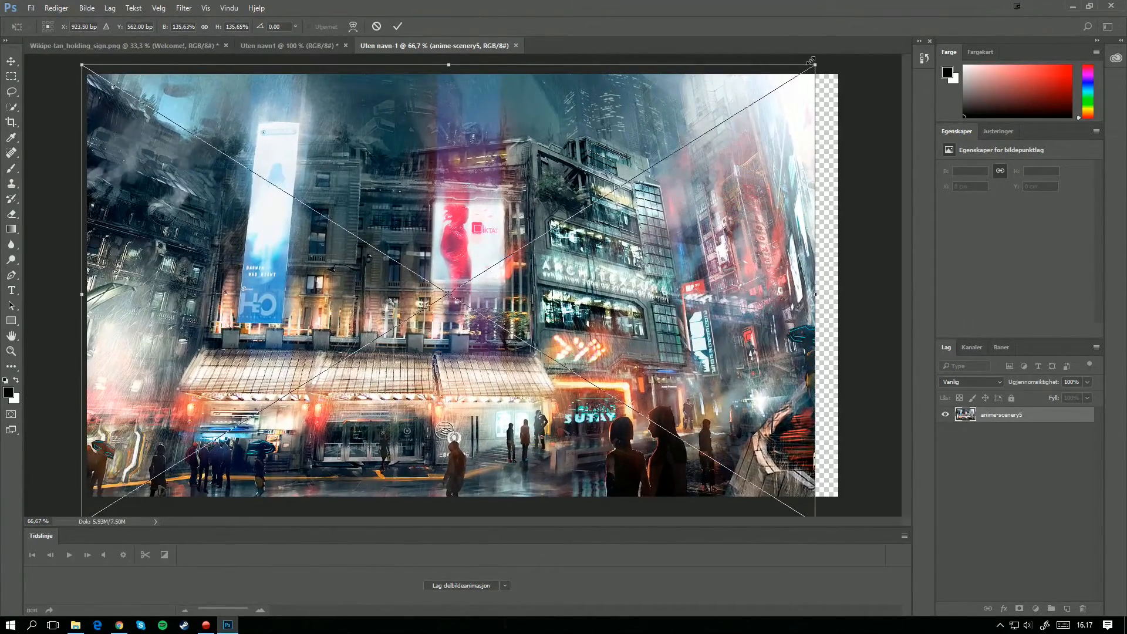
pyautogui.moveTo(816, 66); pyautogui.dragTo(855, 54)
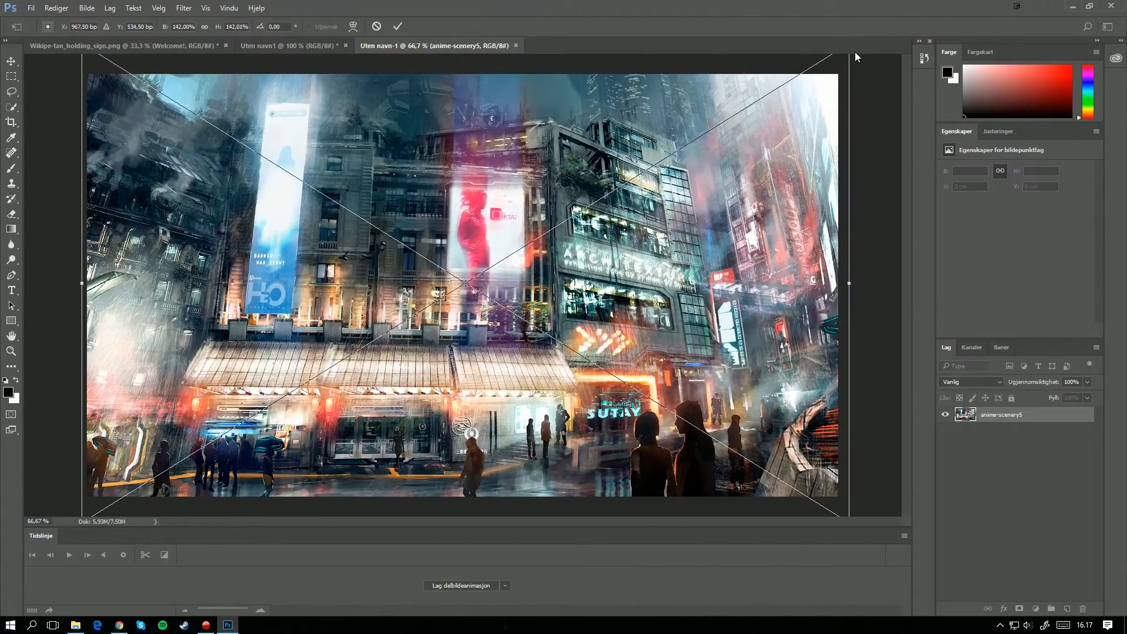
pyautogui.press('Return')
pyautogui.press('t')
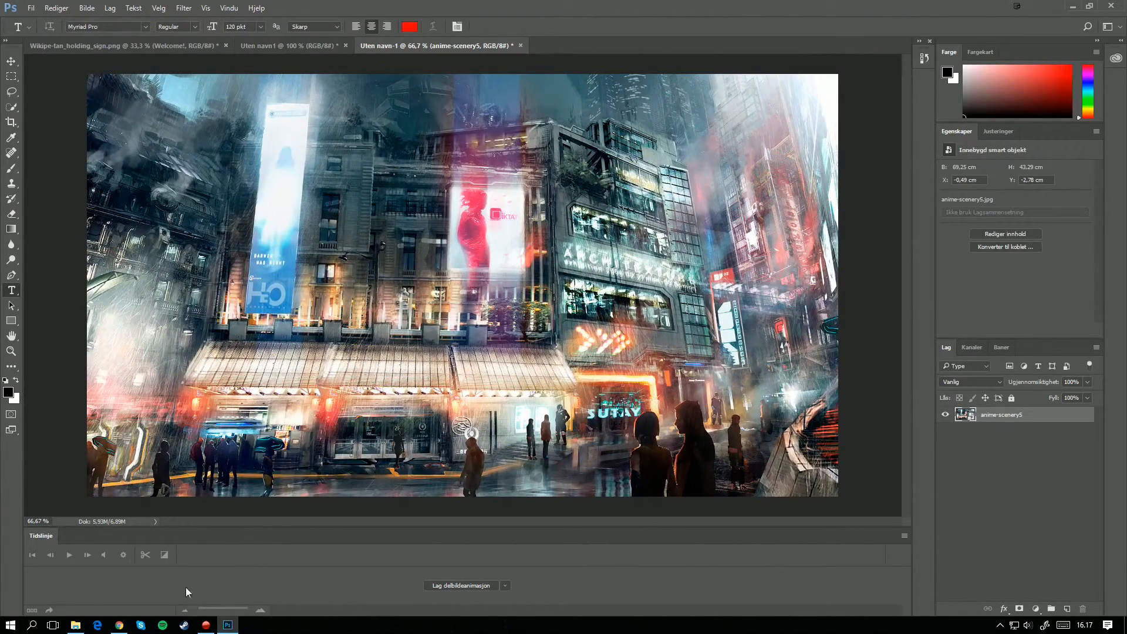
# Step: Return to Chrome and search Google Images for "rain png"
pyautogui.click(112, 632)
pyautogui.scroll(2, 317, 201)
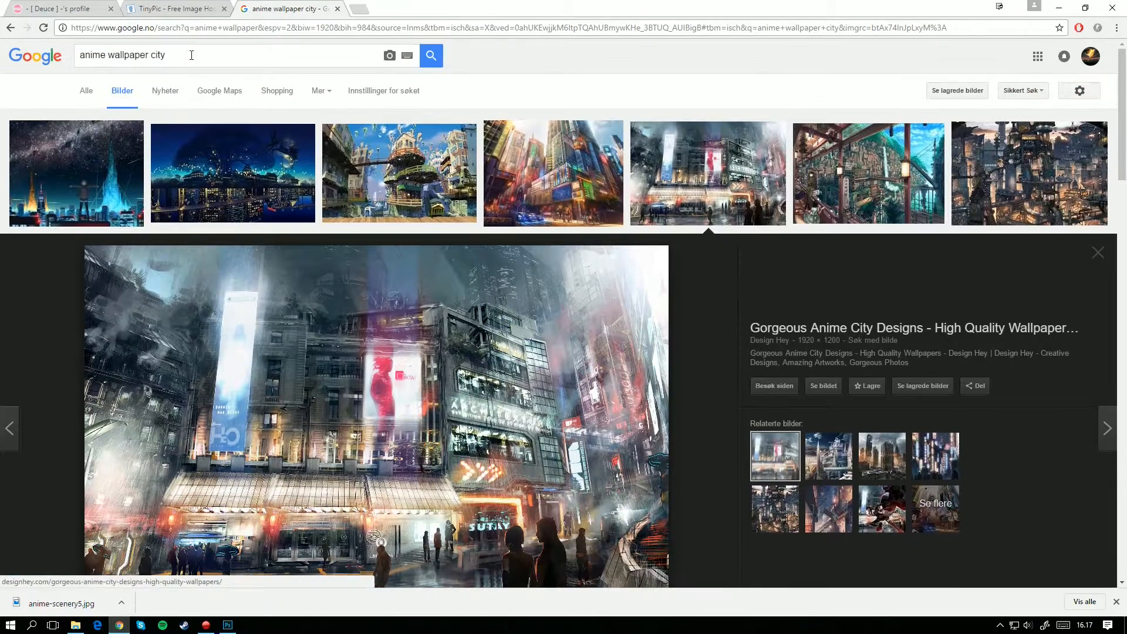
pyautogui.moveTo(189, 55); pyautogui.dragTo(3, 52)
pyautogui.hotkey('ctrl', 'a')
pyautogui.write('rai')
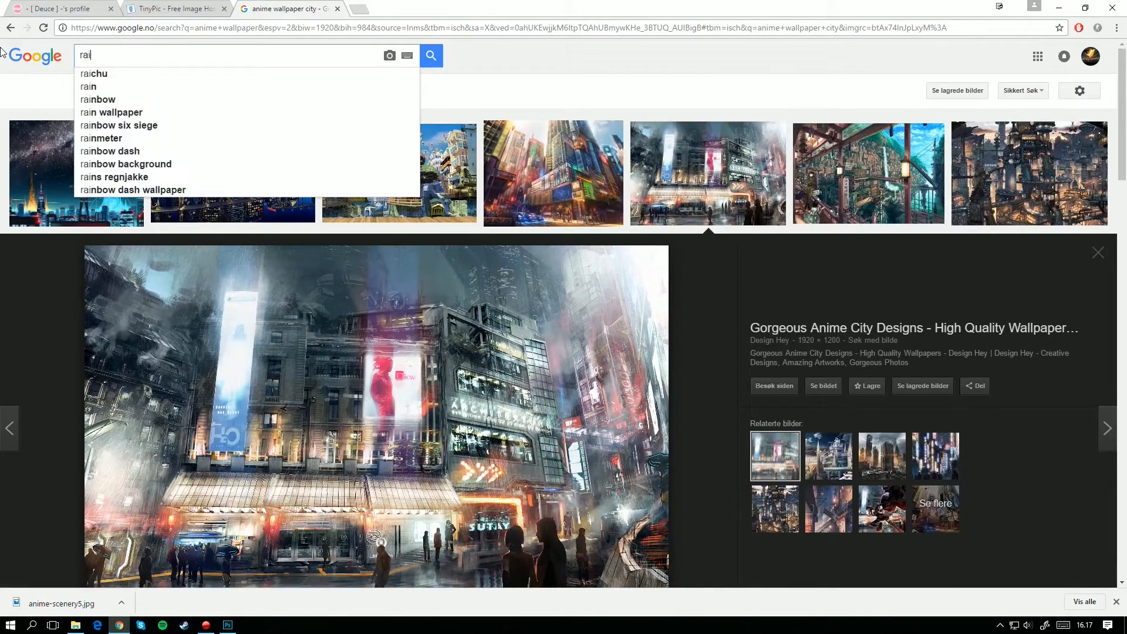
pyautogui.write('n png')
pyautogui.press('Return')
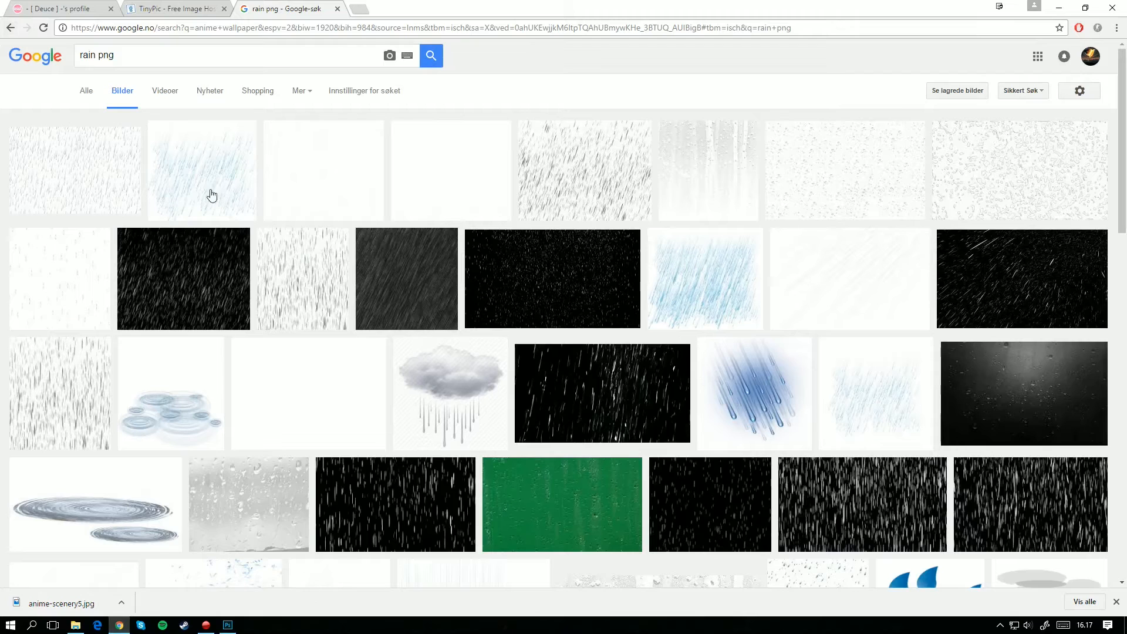
# Step: Save the 280 × 251 blue rain image from pngimg.com as rain_PNG13456 in the random folder
pyautogui.click(212, 195)
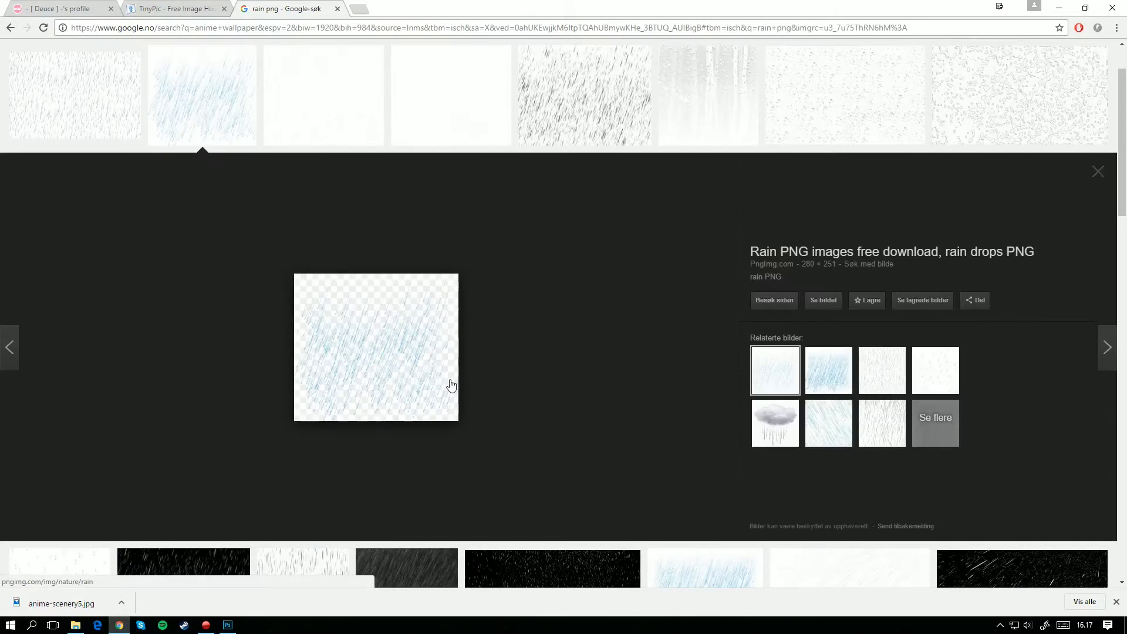
pyautogui.rightClick(378, 340)
pyautogui.click(445, 446)
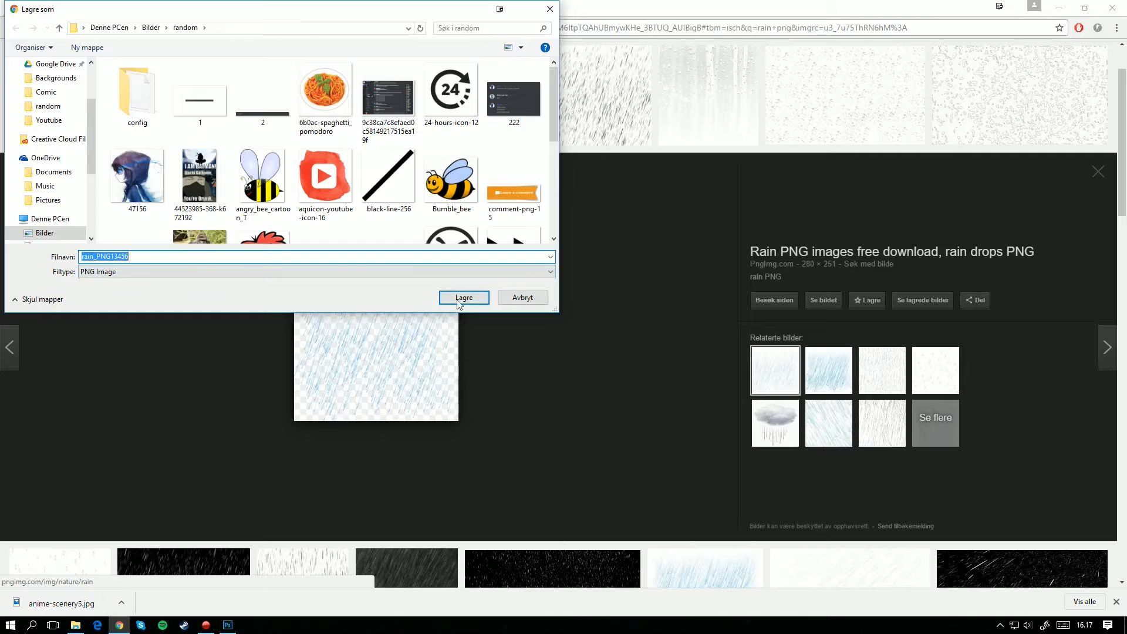
pyautogui.click(460, 299)
# Step: Place rain_PNG13456 in the Photoshop document, scale it proportionally to about 234% and fit it into the canvas's upper-right corner
pyautogui.moveTo(215, 620); pyautogui.dragTo(398, 344)
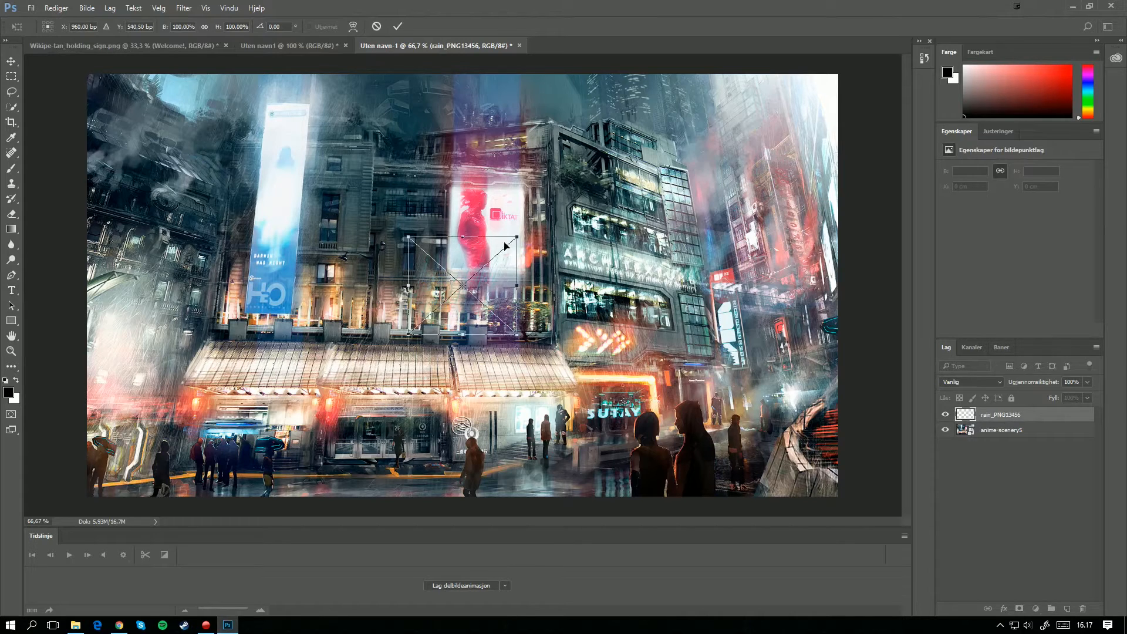
pyautogui.moveTo(522, 228); pyautogui.dragTo(663, 105)
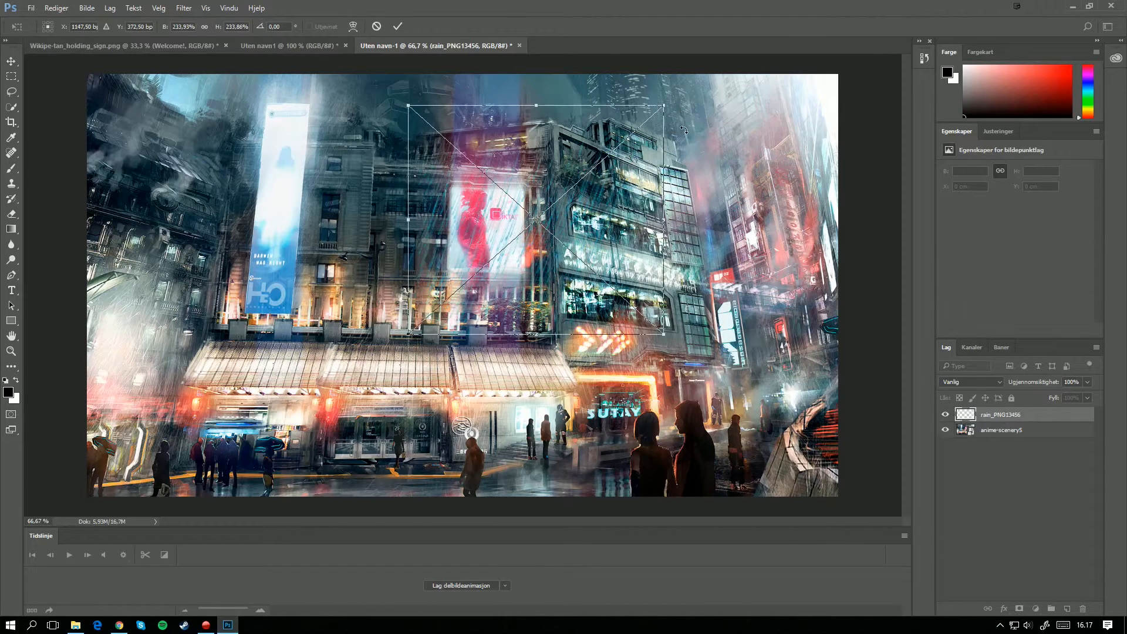
pyautogui.moveTo(571, 188); pyautogui.dragTo(581, 245)
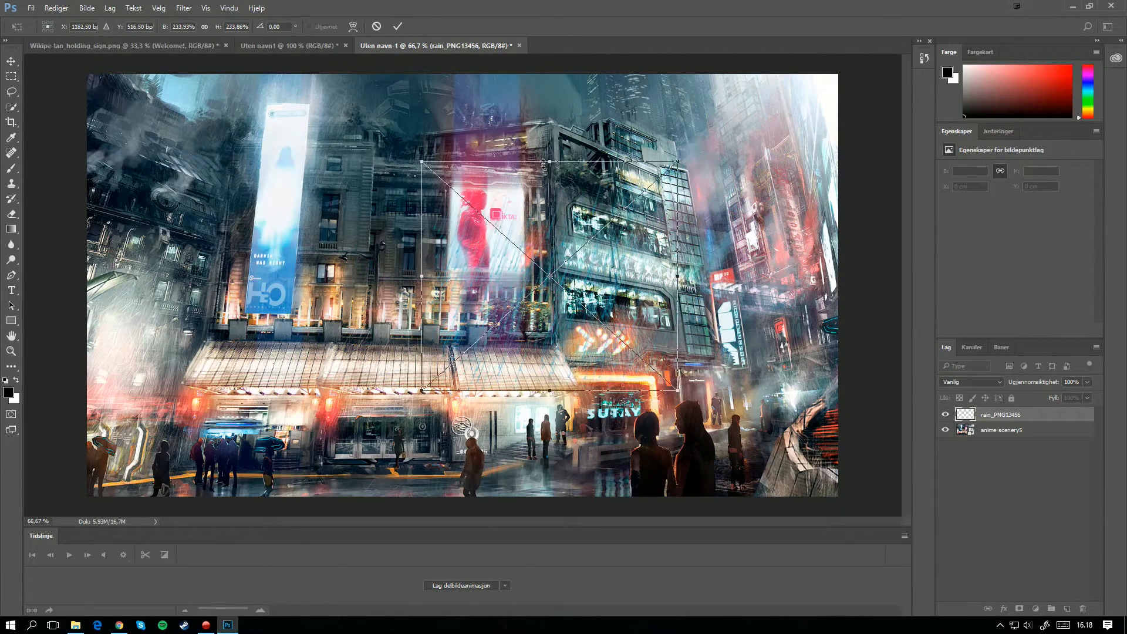
pyautogui.moveTo(561, 211); pyautogui.dragTo(731, 130)
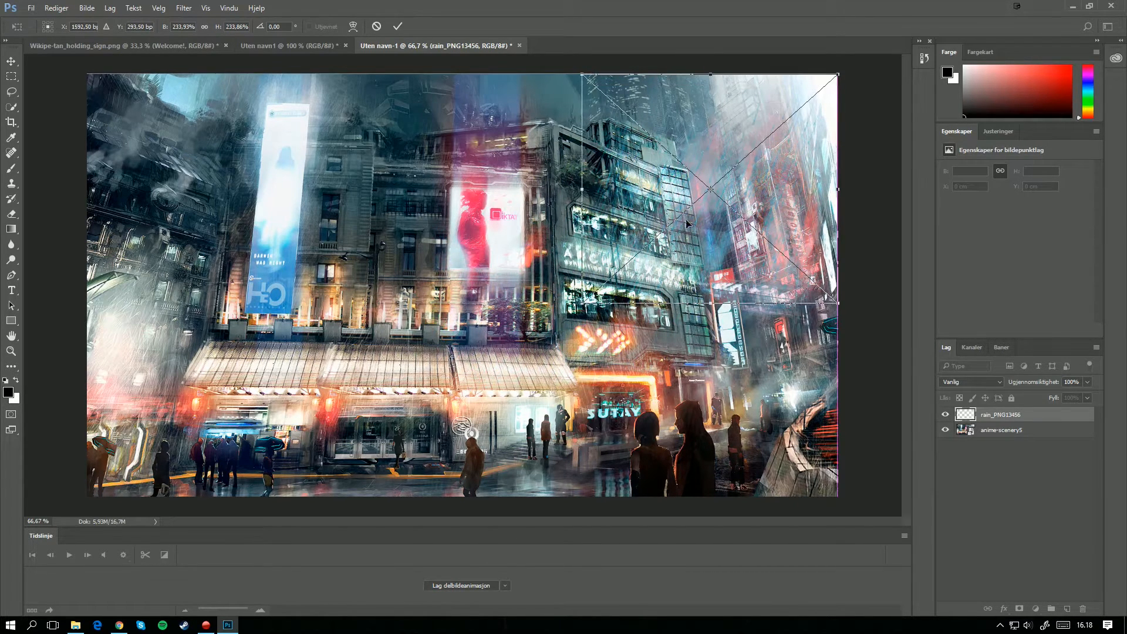
pyautogui.press('Return')
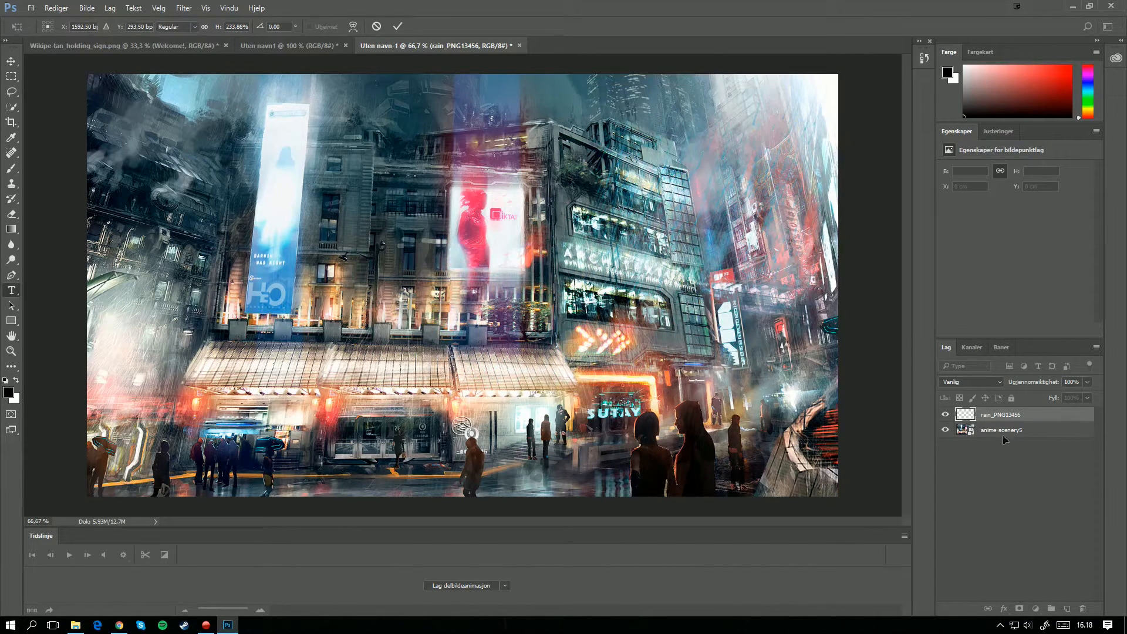
# Step: Put the rain_PNG13456 layer into a new layer group above the anime-scenery5 background
pyautogui.press('t')
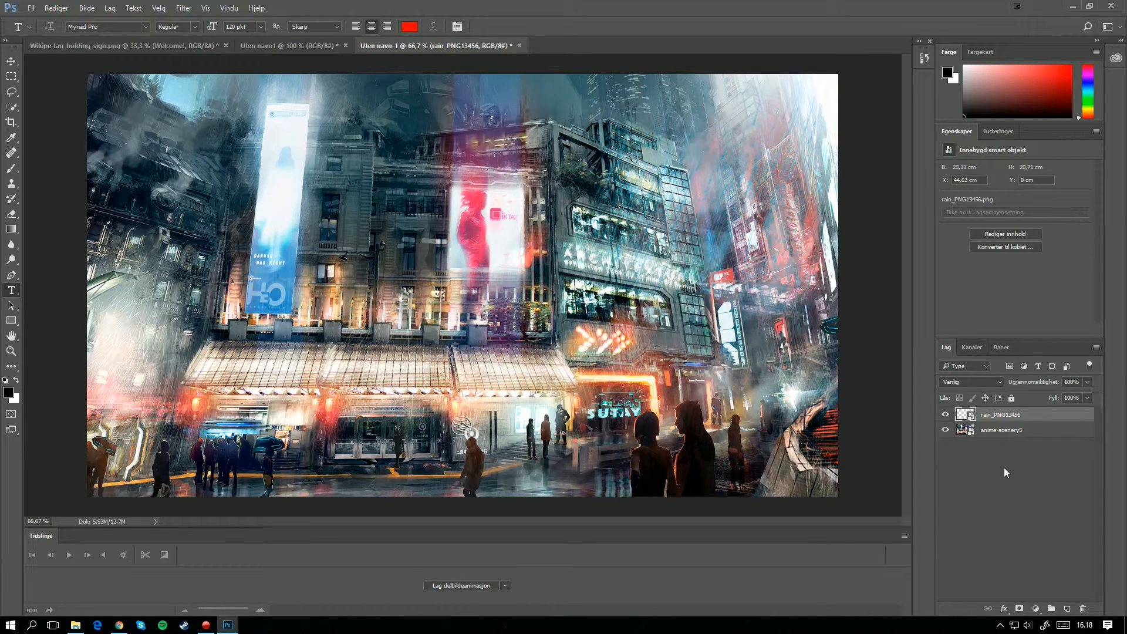
pyautogui.hotkey('ctrl', 'g')
pyautogui.click(992, 427)
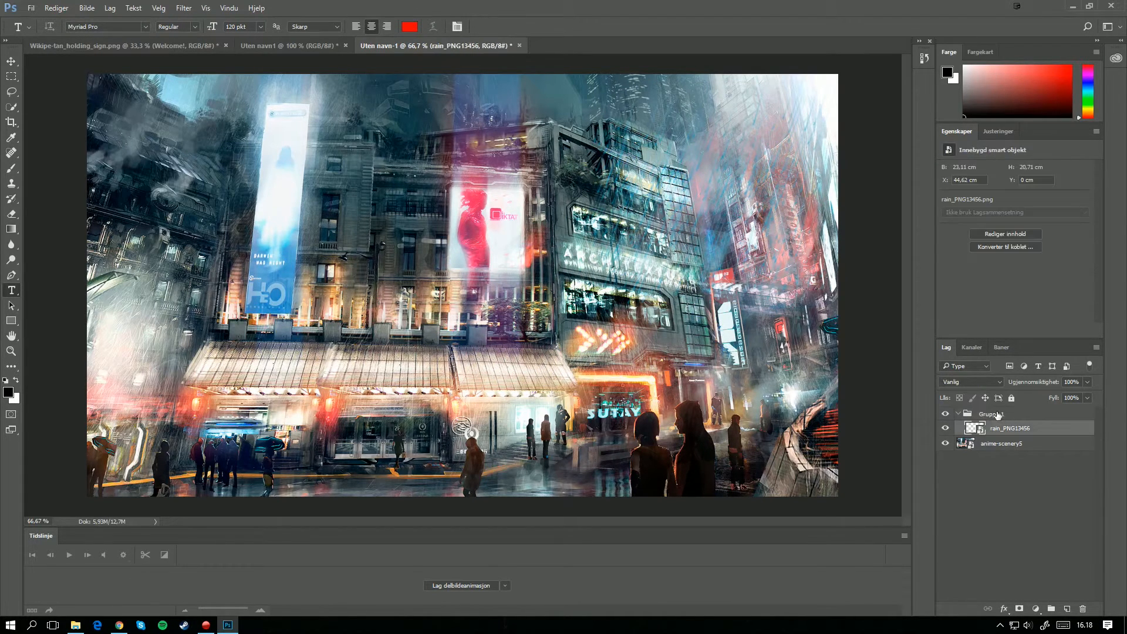
pyautogui.click(995, 415)
pyautogui.click(992, 430)
# Step: Duplicate the rain_PNG13456 layer as rain_2 and move the copy left across the upper middle of the picture
pyautogui.rightClick(1003, 429)
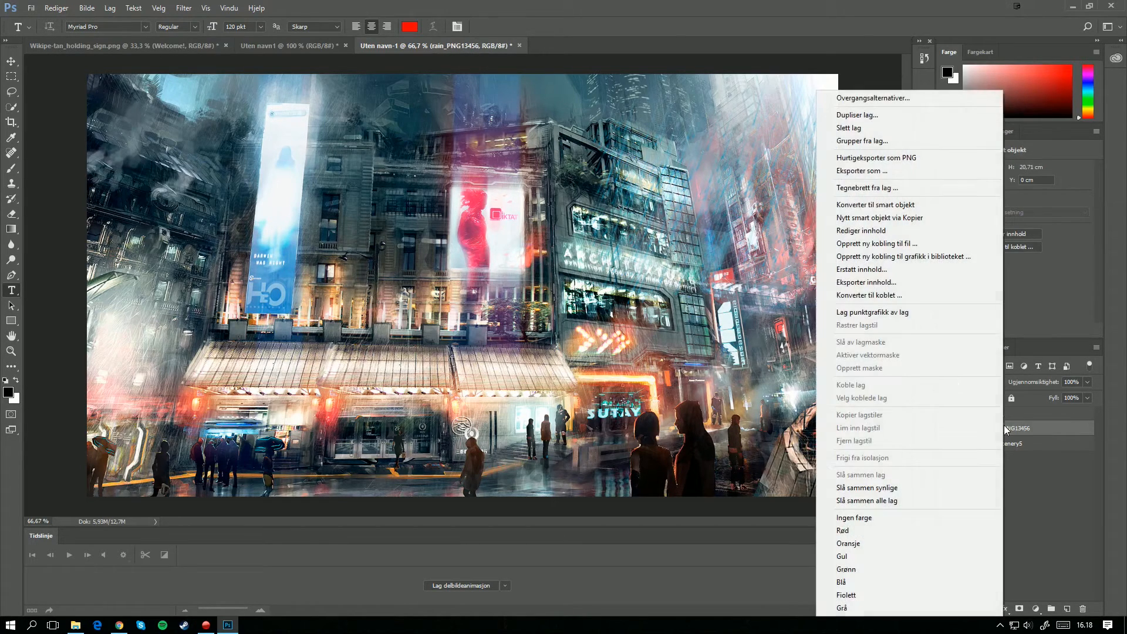
pyautogui.click(895, 117)
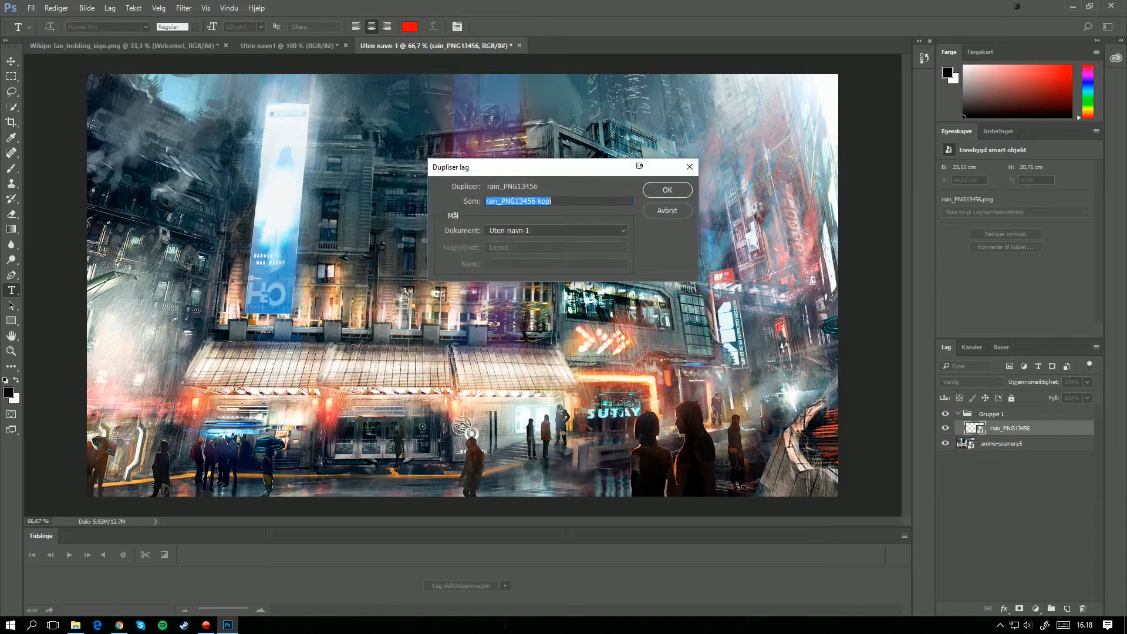
pyautogui.write('rain_2')
pyautogui.press('Return')
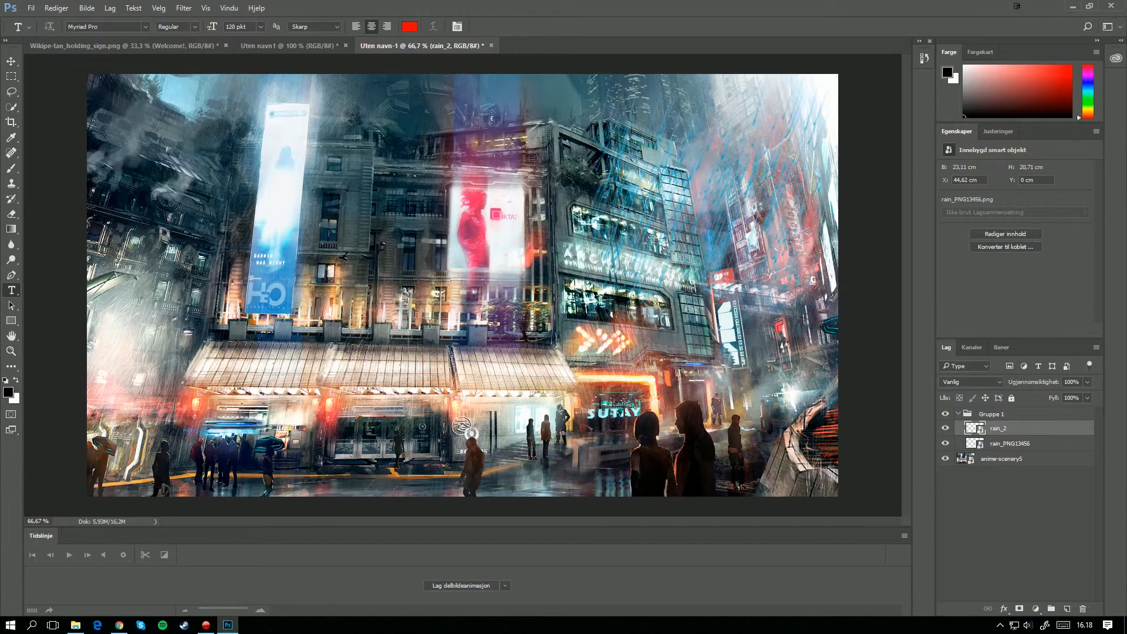
pyautogui.click(11, 61)
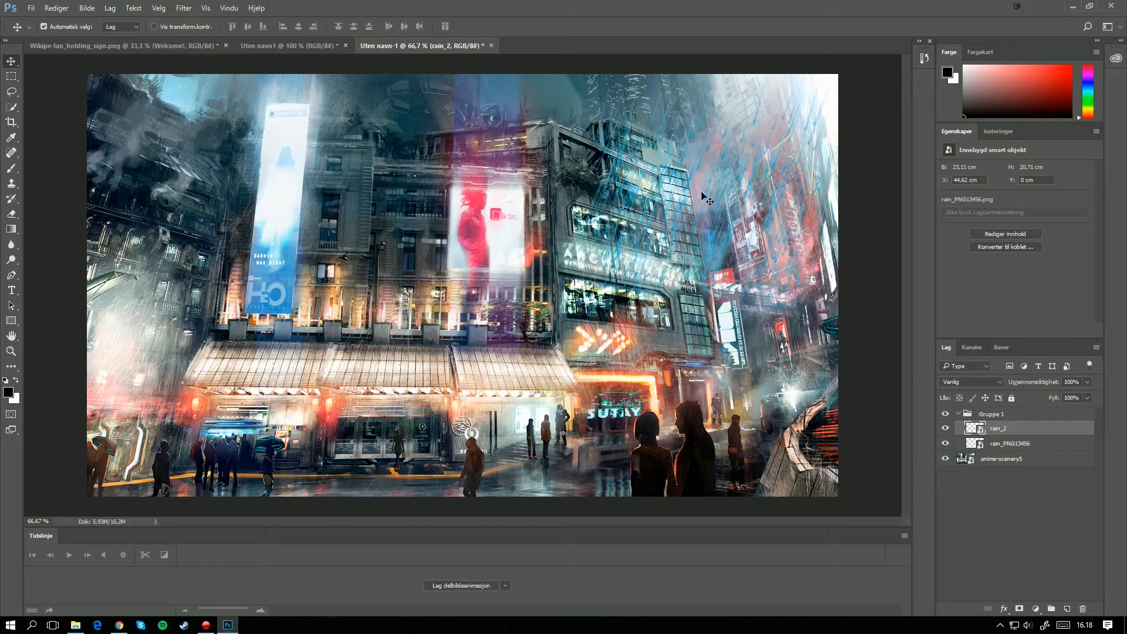
pyautogui.moveTo(646, 195); pyautogui.dragTo(519, 194)
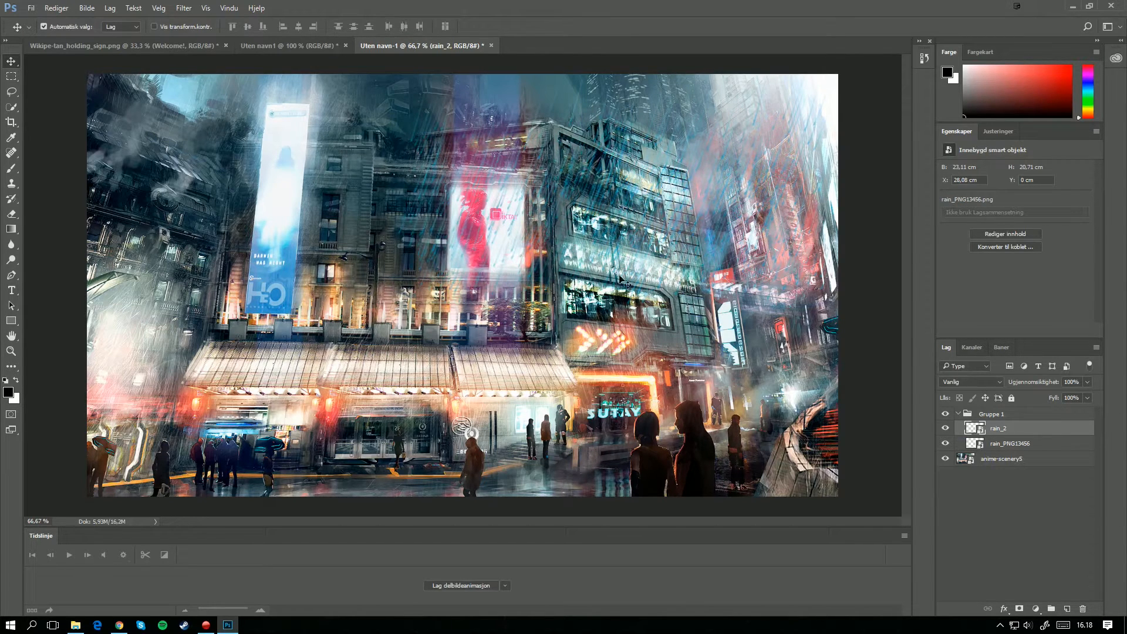
# Step: Duplicate the rain_2 layer as rain_3 and move the copy further left along the top of the picture
pyautogui.rightClick(995, 433)
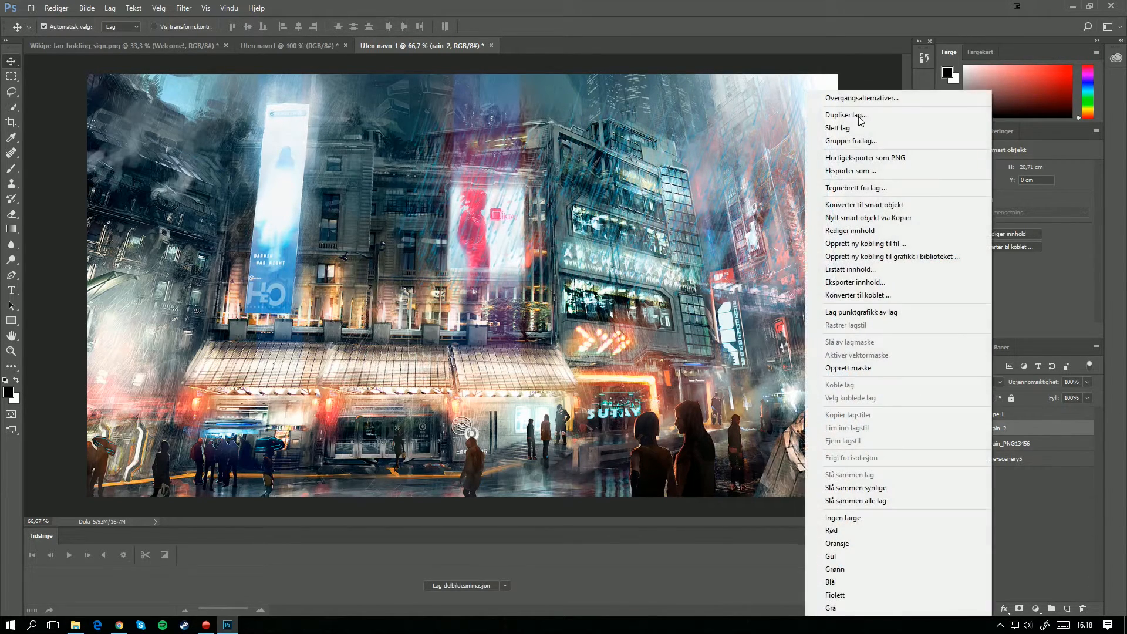
pyautogui.click(859, 114)
pyautogui.write('rain_3')
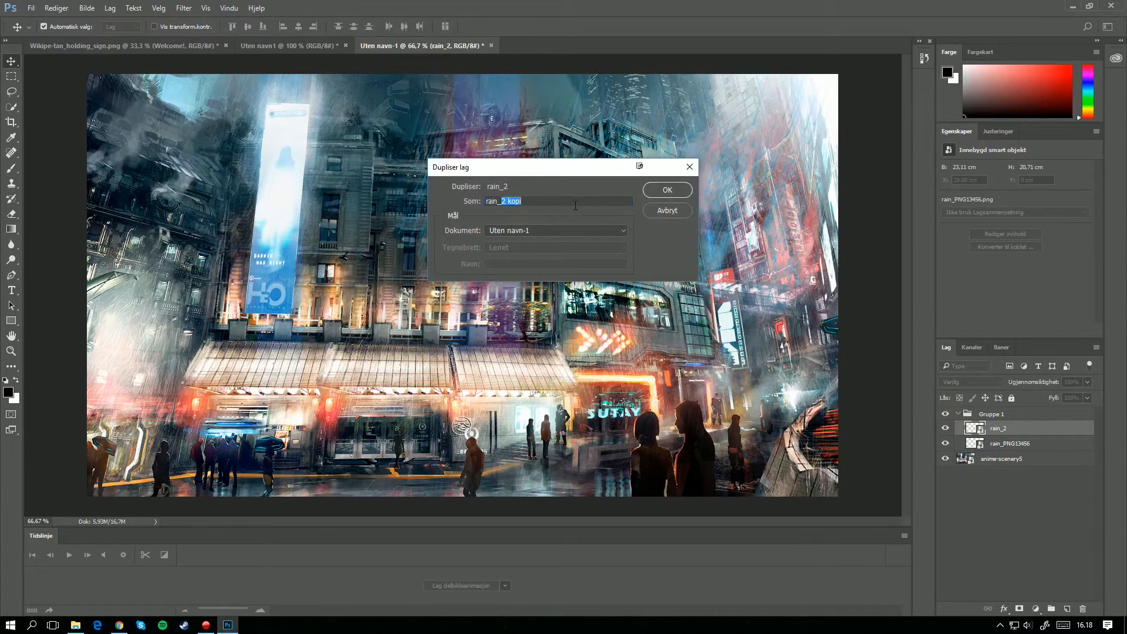
pyautogui.press('Return')
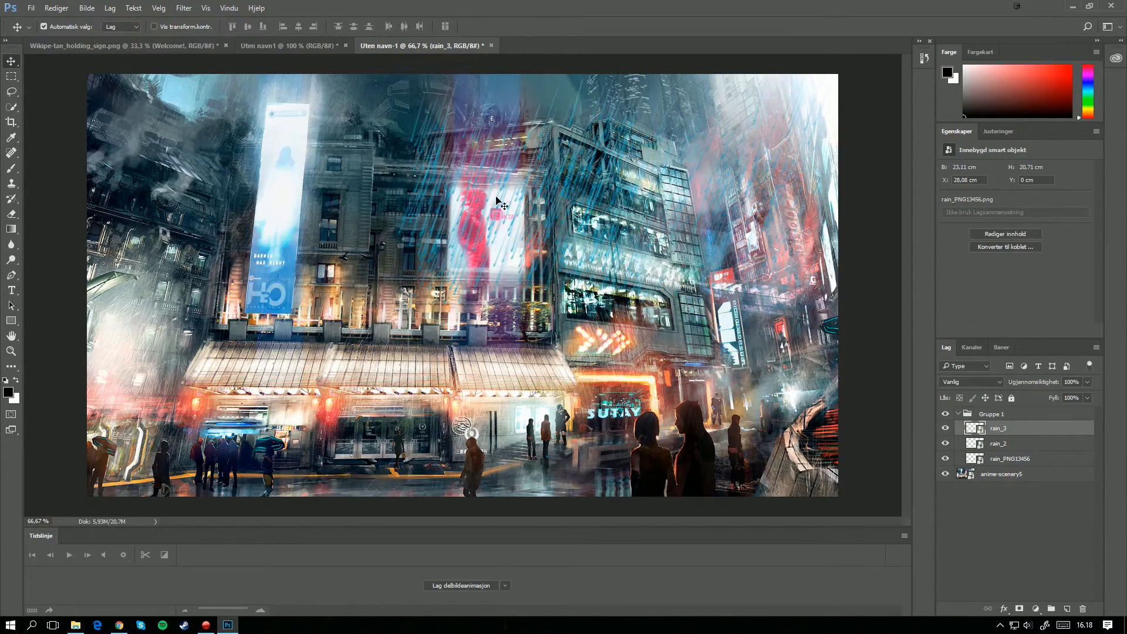
pyautogui.moveTo(500, 203); pyautogui.dragTo(145, 167)
# Step: Duplicate the rain_3 layer as rain_4 to extend the rain over the picture's upper-left part
pyautogui.rightClick(1006, 428)
pyautogui.click(851, 107)
pyautogui.write('4')
pyautogui.press('Return')
pyautogui.hotkey('ctrl', 'z')
# Step: Duplicate all four rain layers together and place the copies over the lower half of the picture
pyautogui.keyDown('shift'); pyautogui.click(1006, 474); pyautogui.keyUp('shift')
pyautogui.rightClick(1005, 473)
pyautogui.click(861, 115)
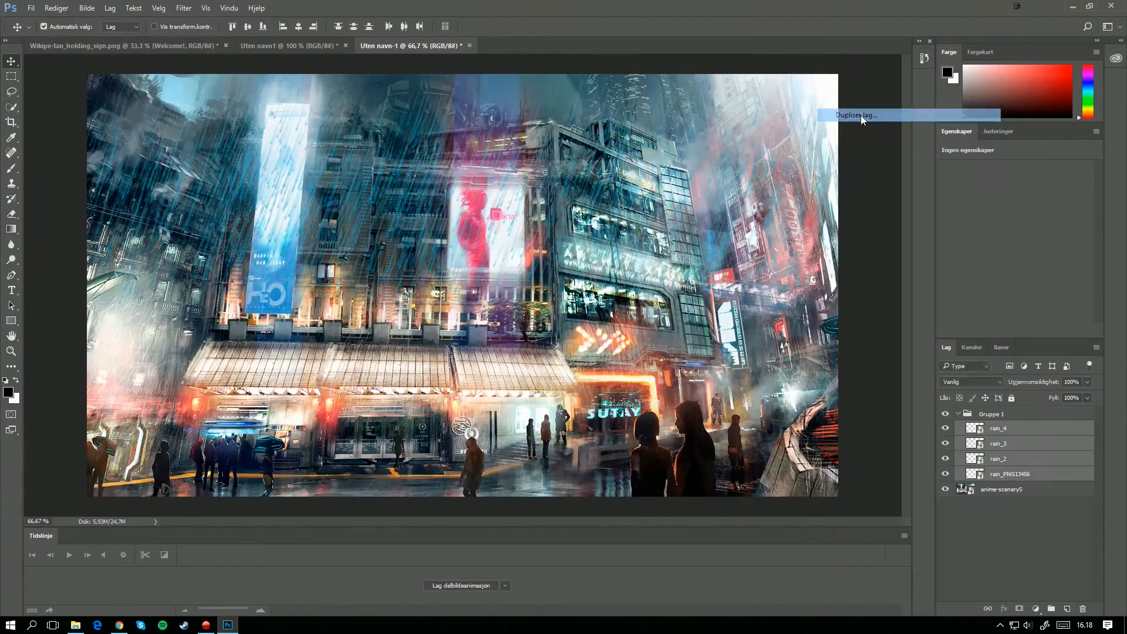
pyautogui.click(667, 190)
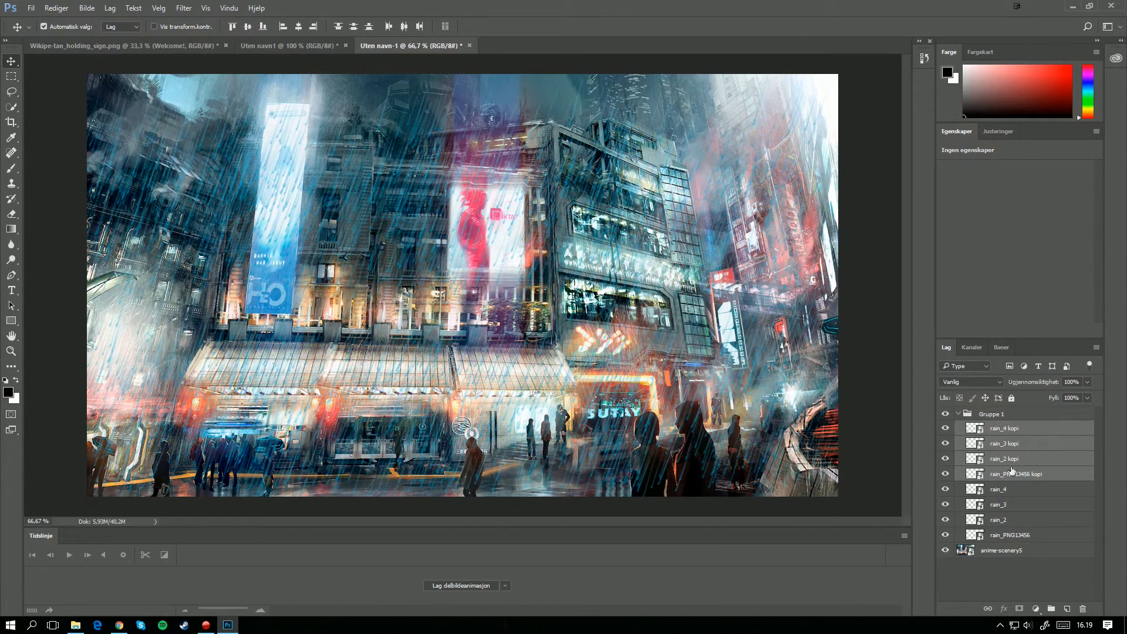
# Step: Select the original rain layers below the copies in the rain group
pyautogui.click(1021, 503)
pyautogui.click(998, 533)
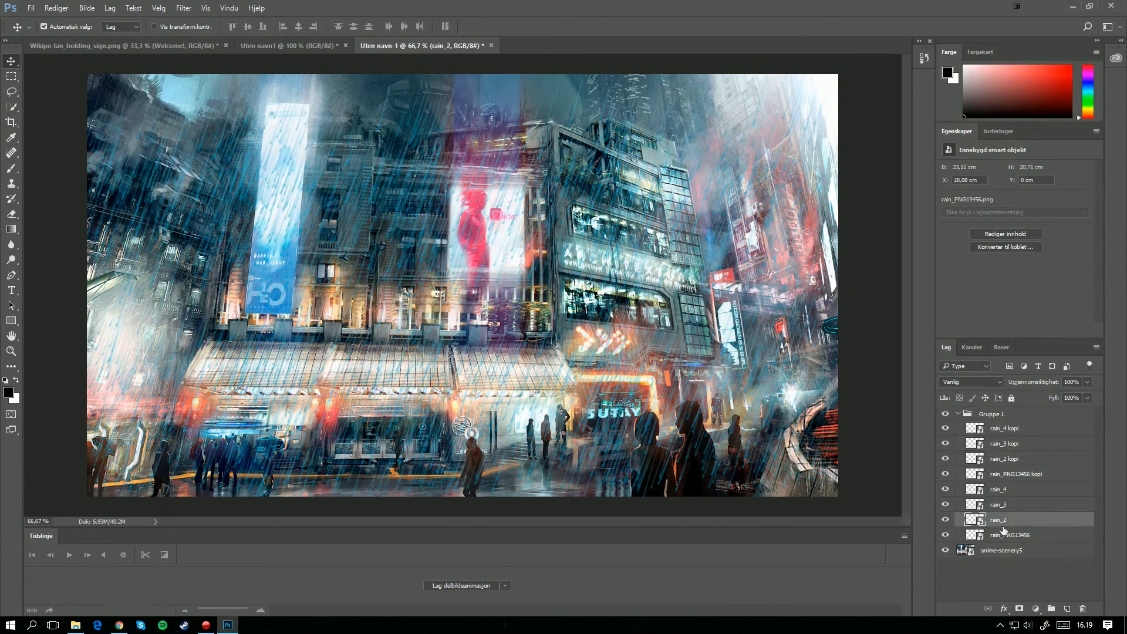
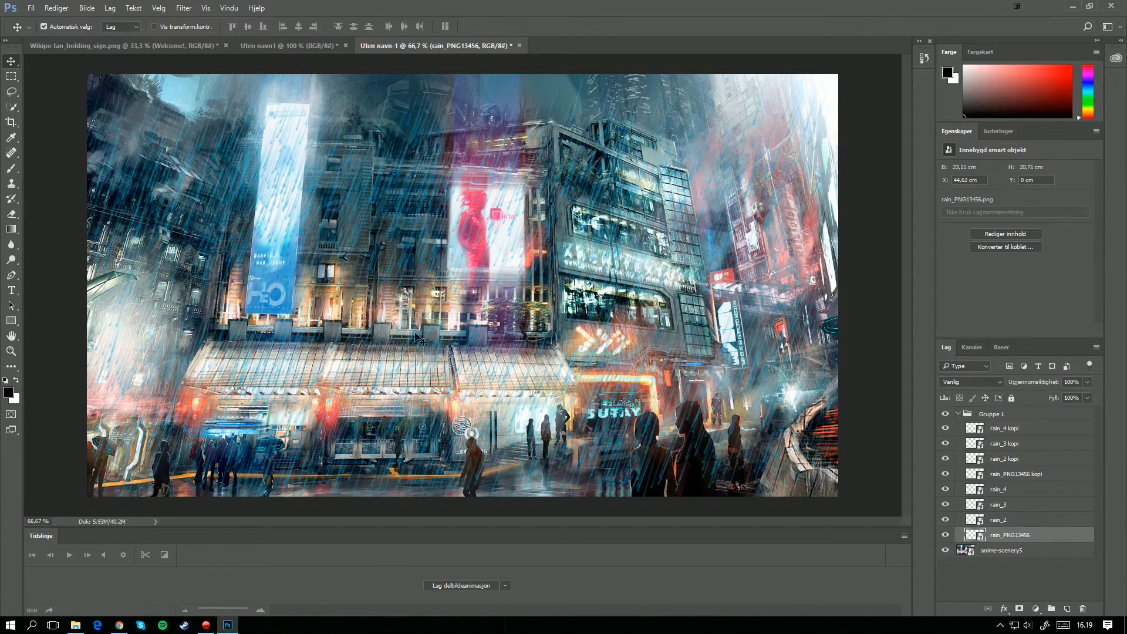
# Step: Create a frame animation for the rain picture and duplicate the first frame until there are five frames
pyautogui.click(229, 8)
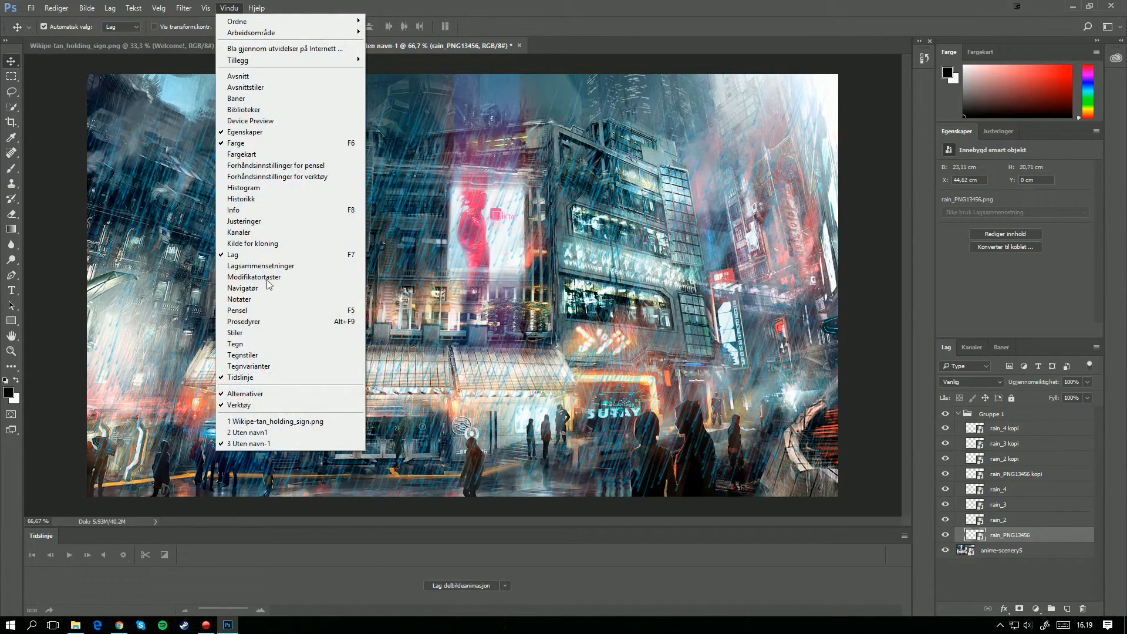
pyautogui.click(471, 586)
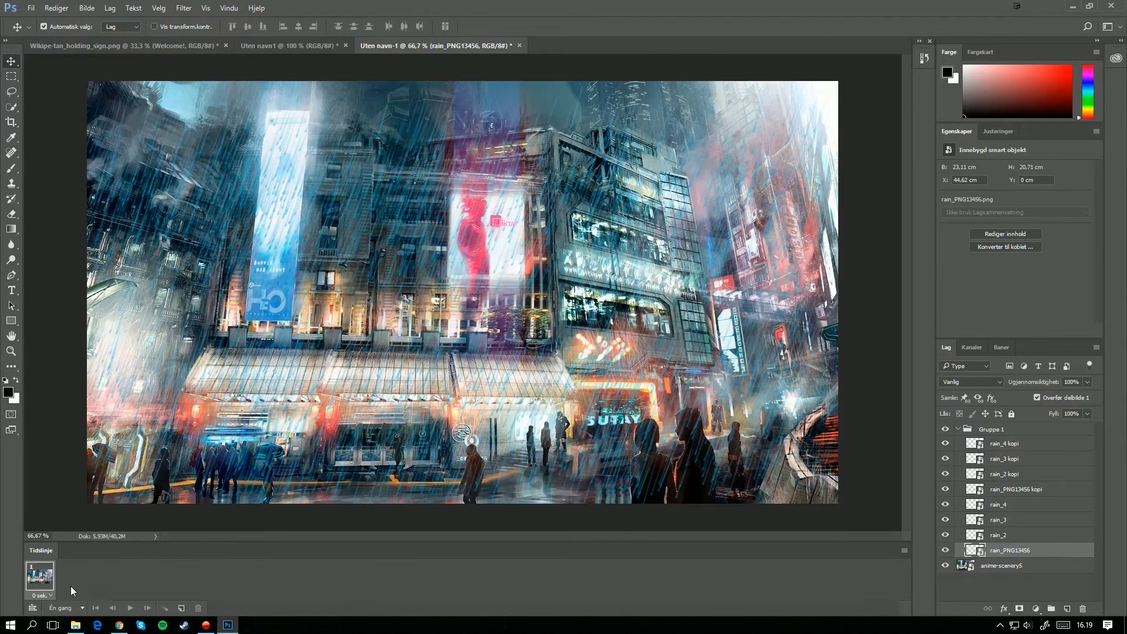
pyautogui.click(182, 609)
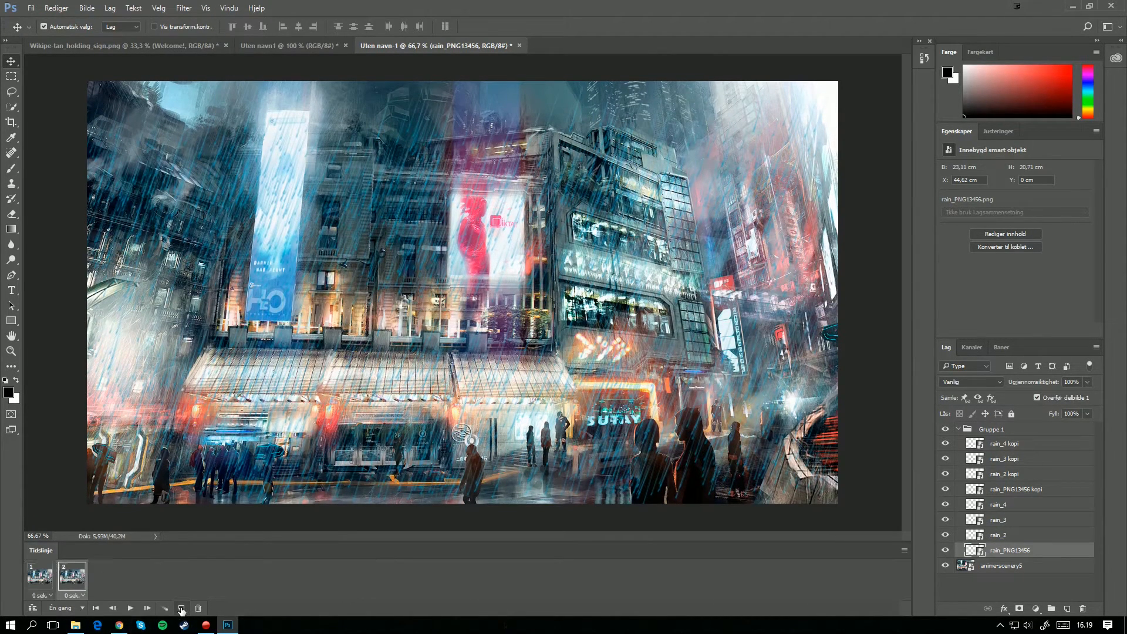
pyautogui.click(182, 608)
pyautogui.click(181, 608)
pyautogui.click(182, 608)
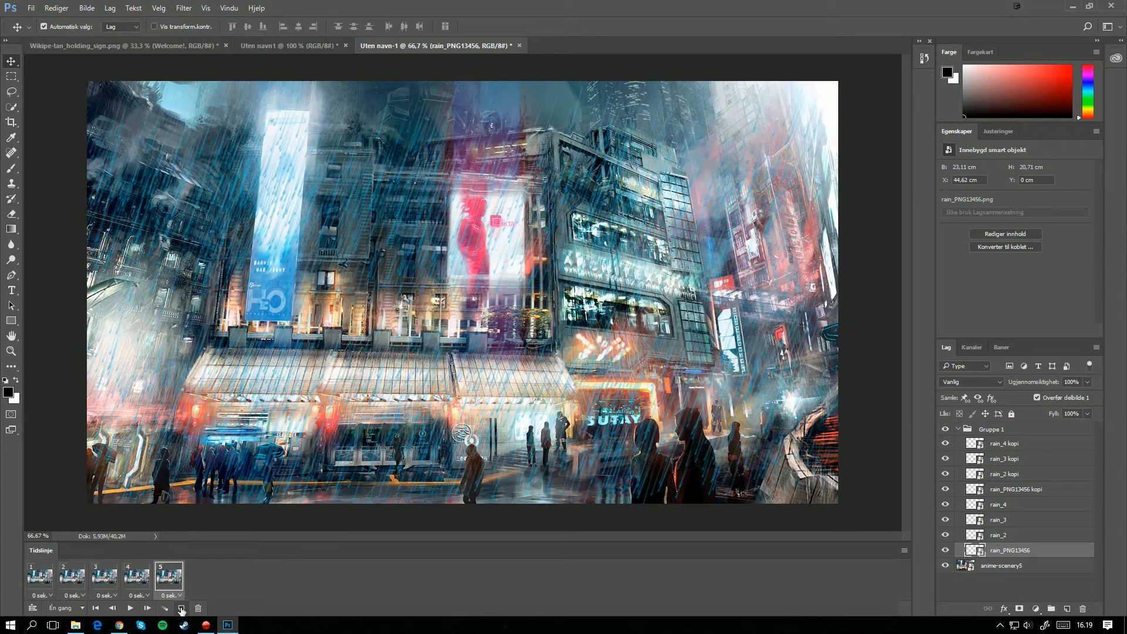
# Step: In animation frame 2, move the four rain copy layers together about 7 cm down the picture
pyautogui.click(37, 577)
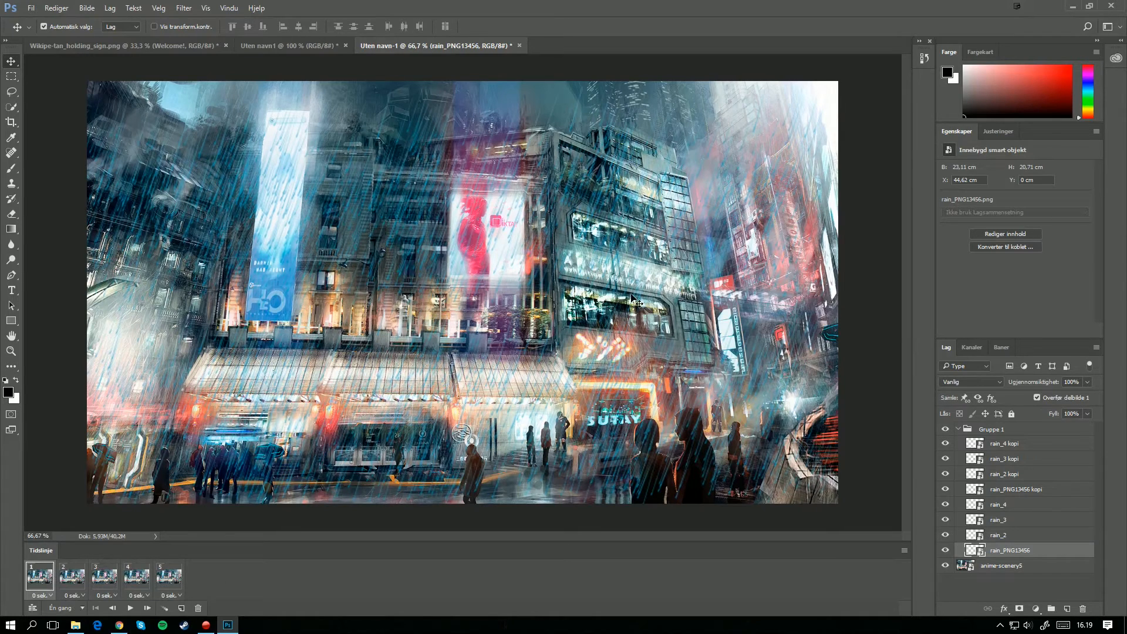
pyautogui.click(71, 588)
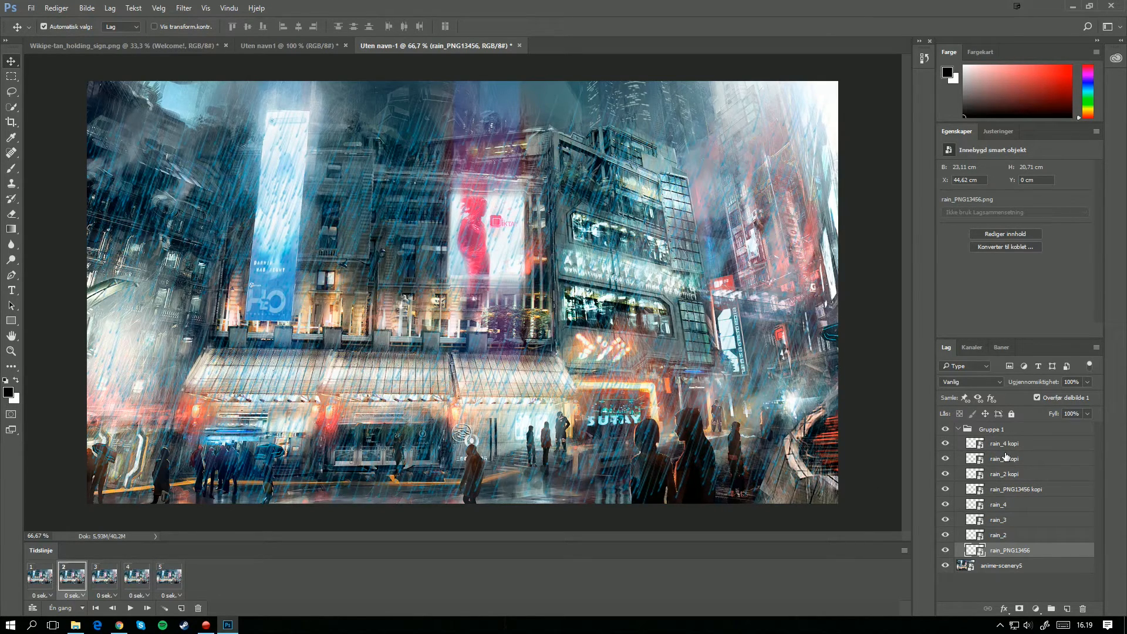
pyautogui.click(1013, 506)
pyautogui.click(1007, 534)
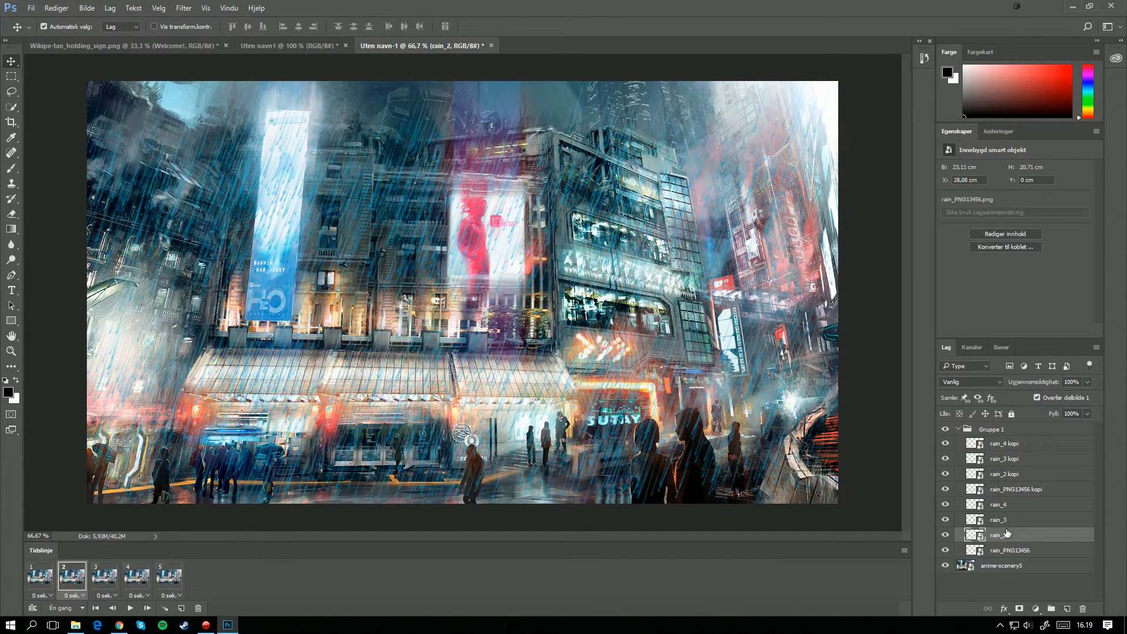
pyautogui.click(669, 439)
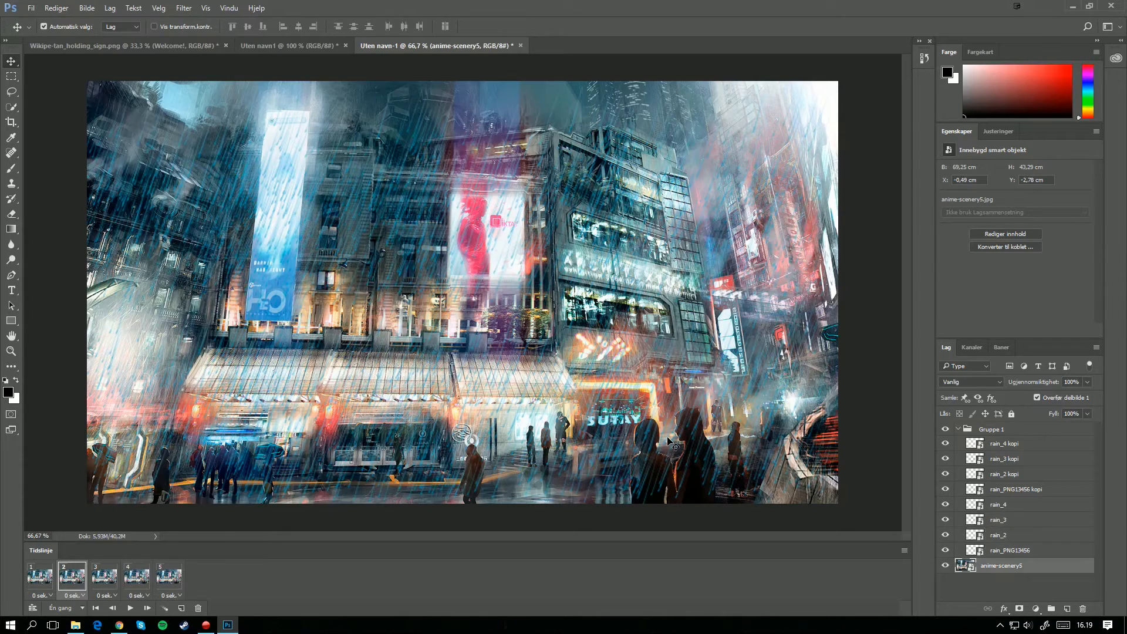
pyautogui.click(1009, 492)
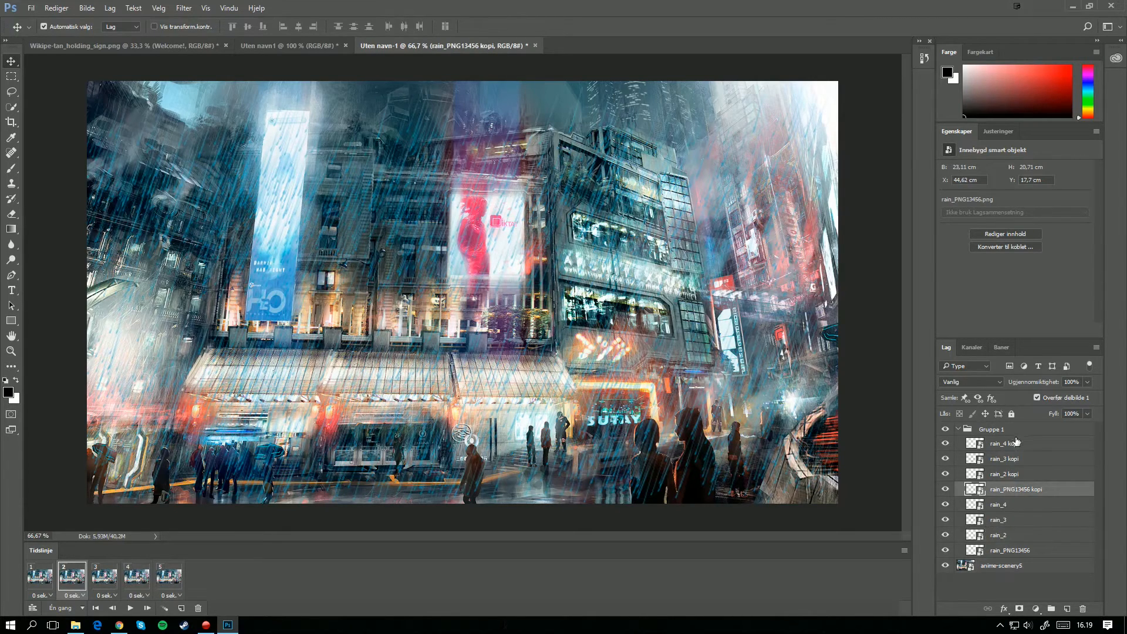
pyautogui.keyDown('shift'); pyautogui.click(1016, 443); pyautogui.keyUp('shift')
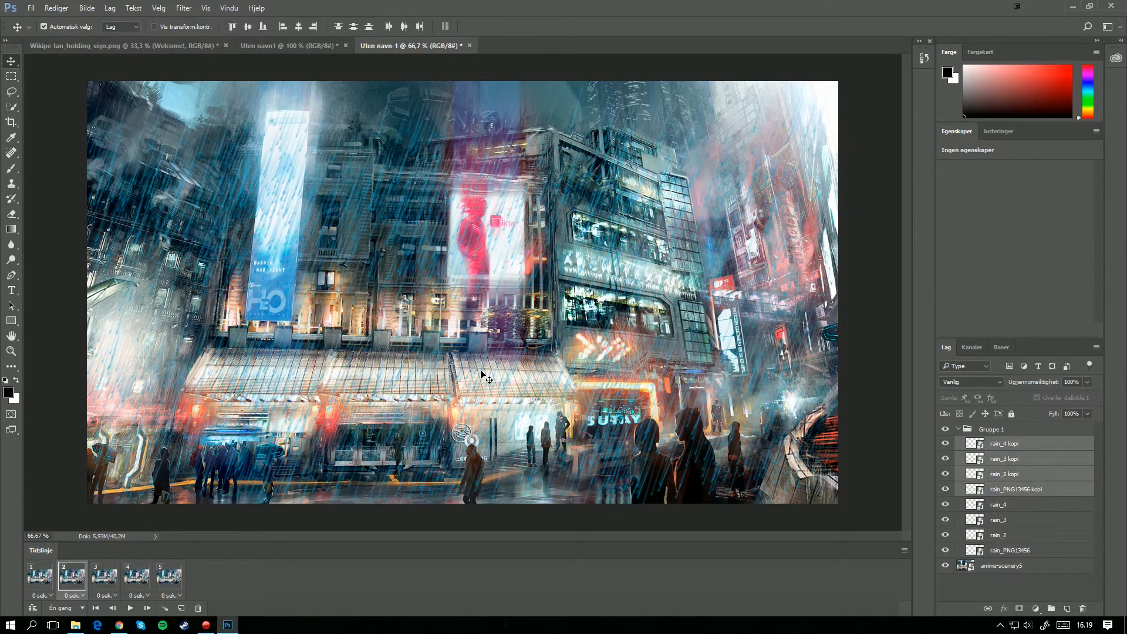
pyautogui.moveTo(485, 378); pyautogui.dragTo(485, 449)
pyautogui.click(975, 506)
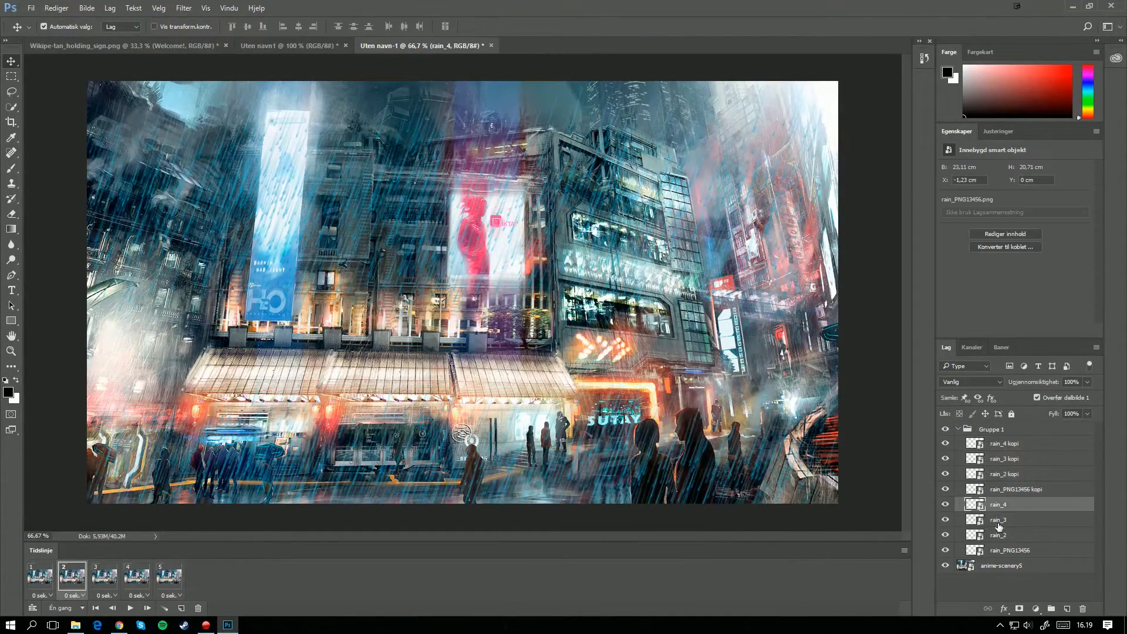
pyautogui.keyDown('shift'); pyautogui.click(1007, 552); pyautogui.keyUp('shift')
pyautogui.moveTo(495, 293); pyautogui.dragTo(491, 320)
pyautogui.hotkey('ctrl', 'z')
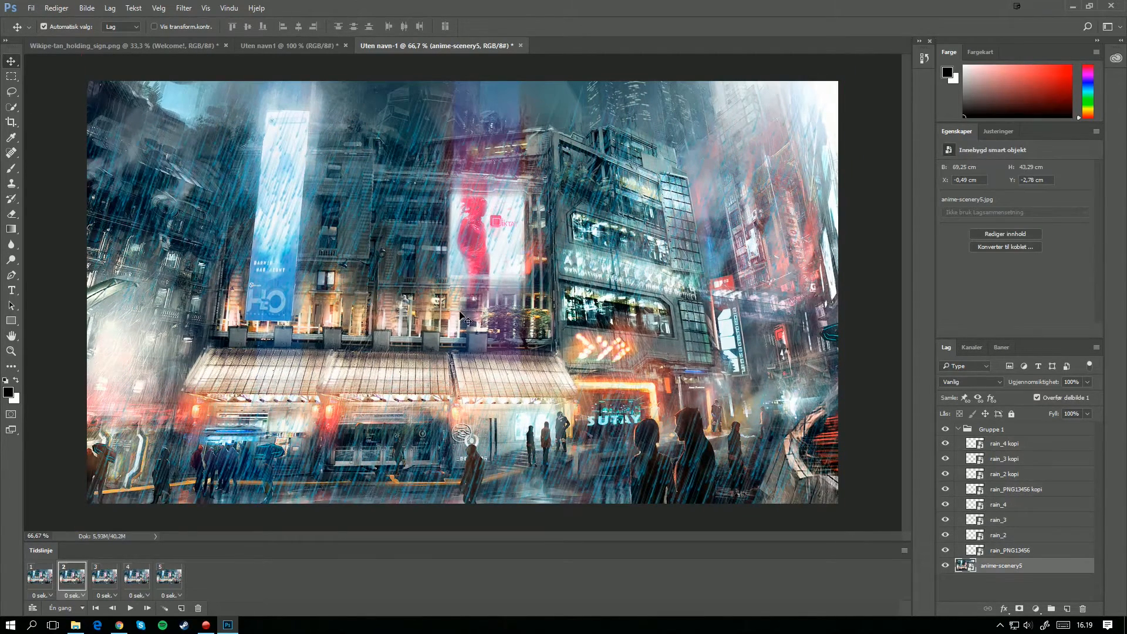
pyautogui.click(1024, 491)
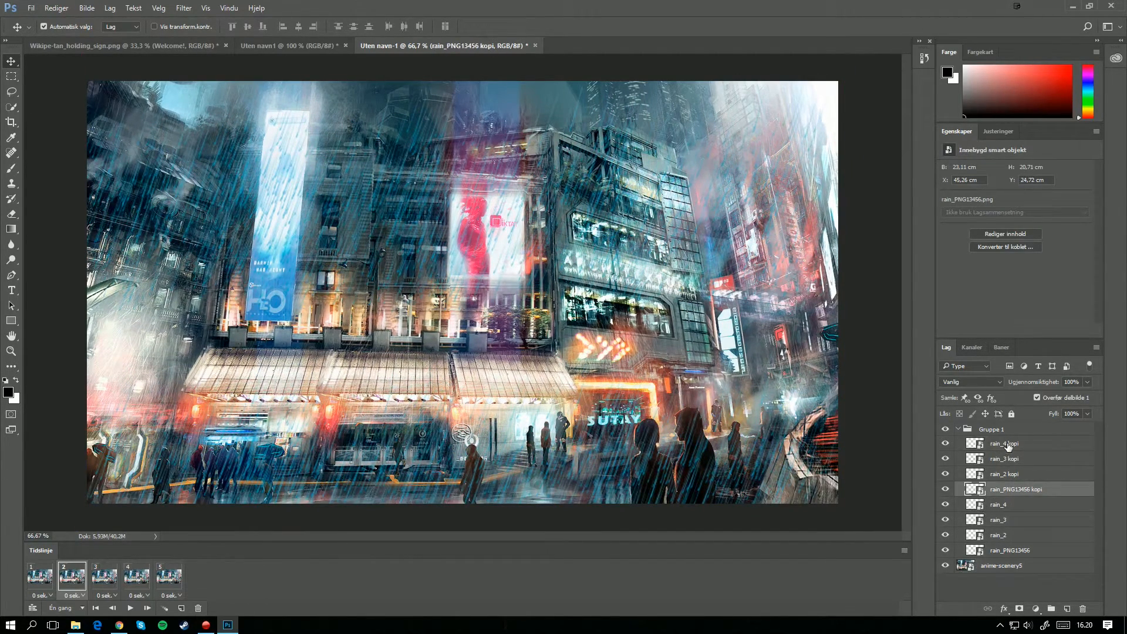
pyautogui.keyDown('shift'); pyautogui.click(998, 444); pyautogui.keyUp('shift')
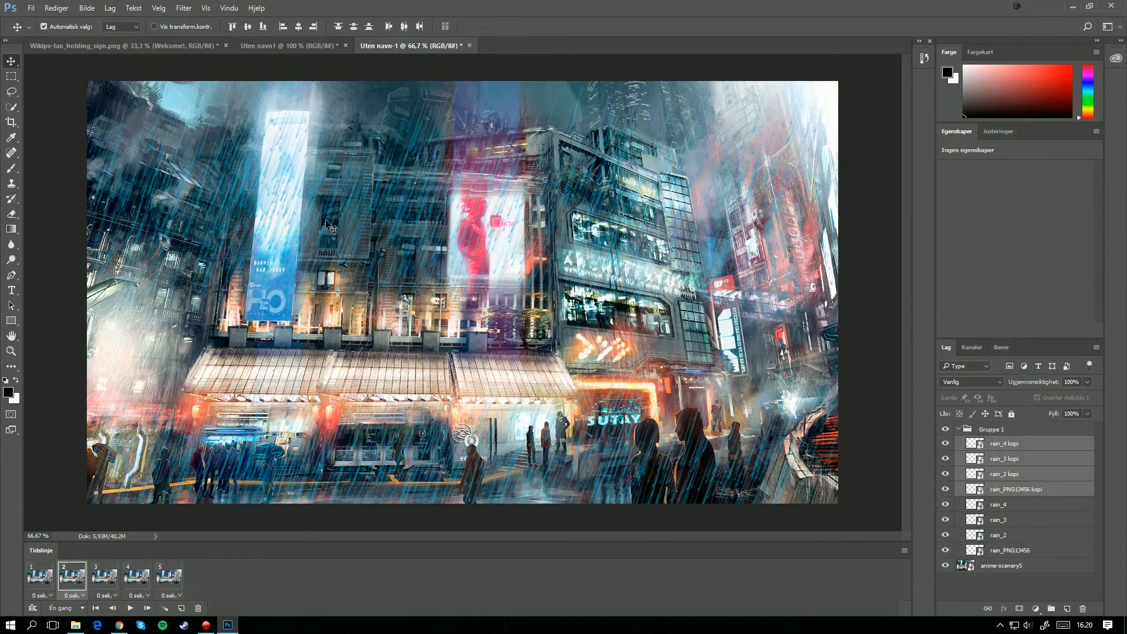
pyautogui.moveTo(347, 209); pyautogui.dragTo(348, 270)
pyautogui.hotkey('ctrl', 'z')
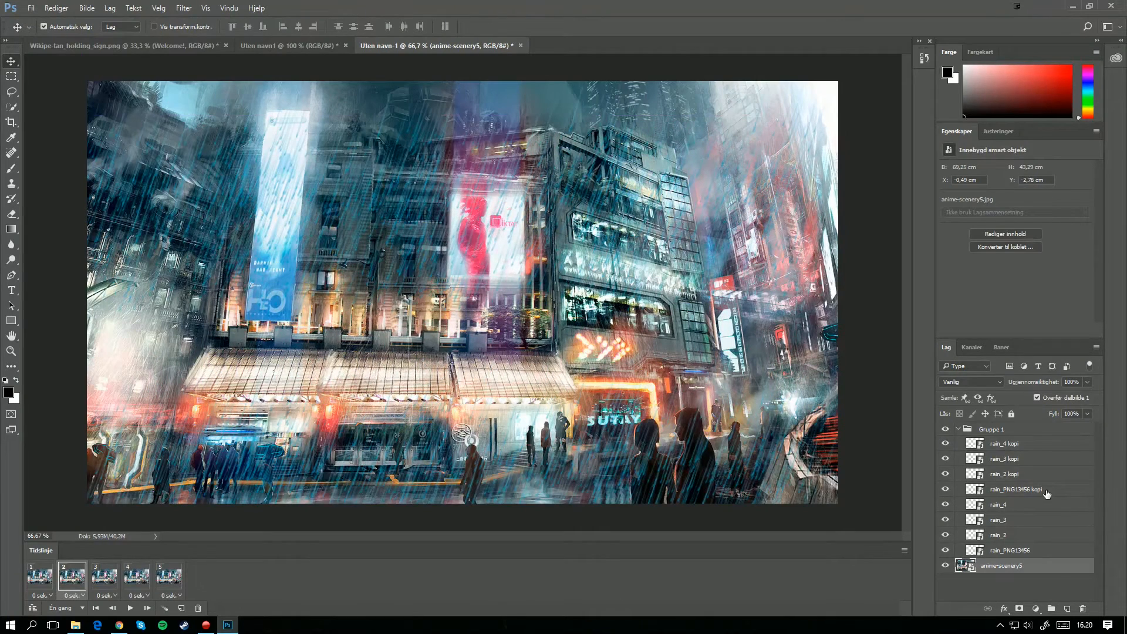
pyautogui.click(1046, 491)
pyautogui.keyDown('shift'); pyautogui.click(998, 444); pyautogui.keyUp('shift')
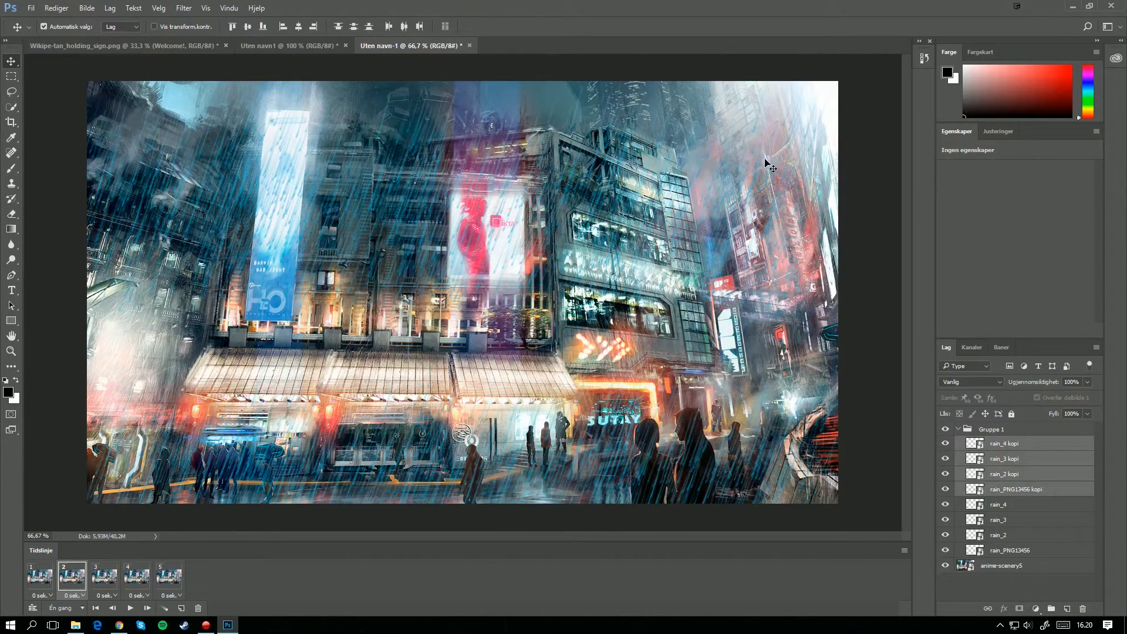
pyautogui.moveTo(745, 202); pyautogui.dragTo(730, 298)
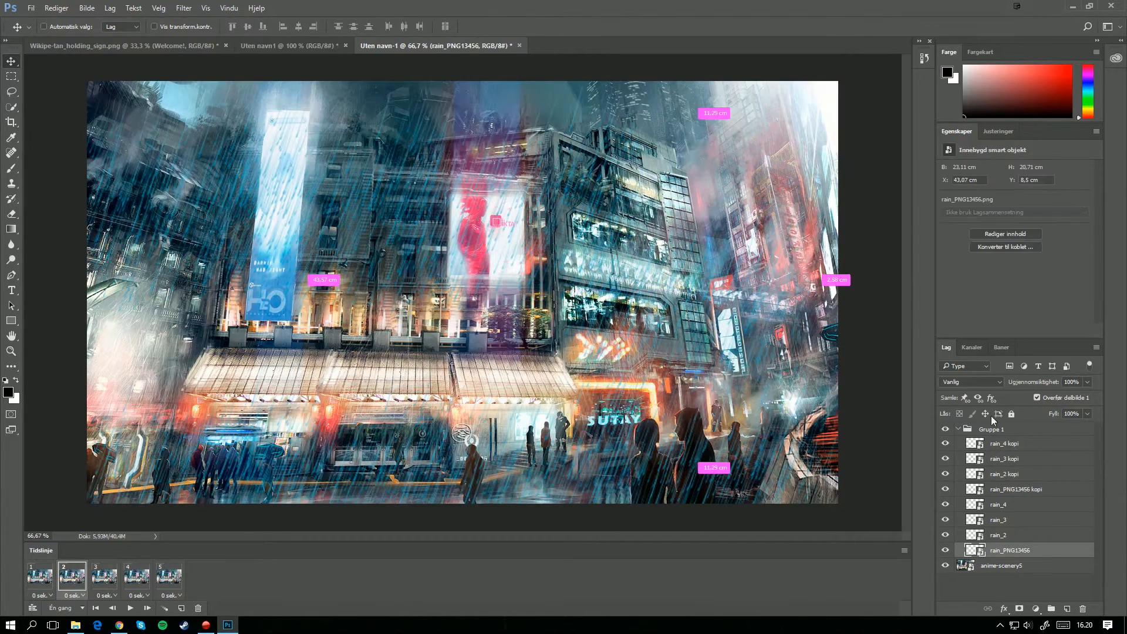
pyautogui.hotkey('ctrl', 'z')
# Step: In frame 2, shift the original rain layers down individually, placing rain_PNG13456 about 7 cm and rain_4 about 5 cm below the top edge
pyautogui.moveTo(652, 294); pyautogui.dragTo(663, 372)
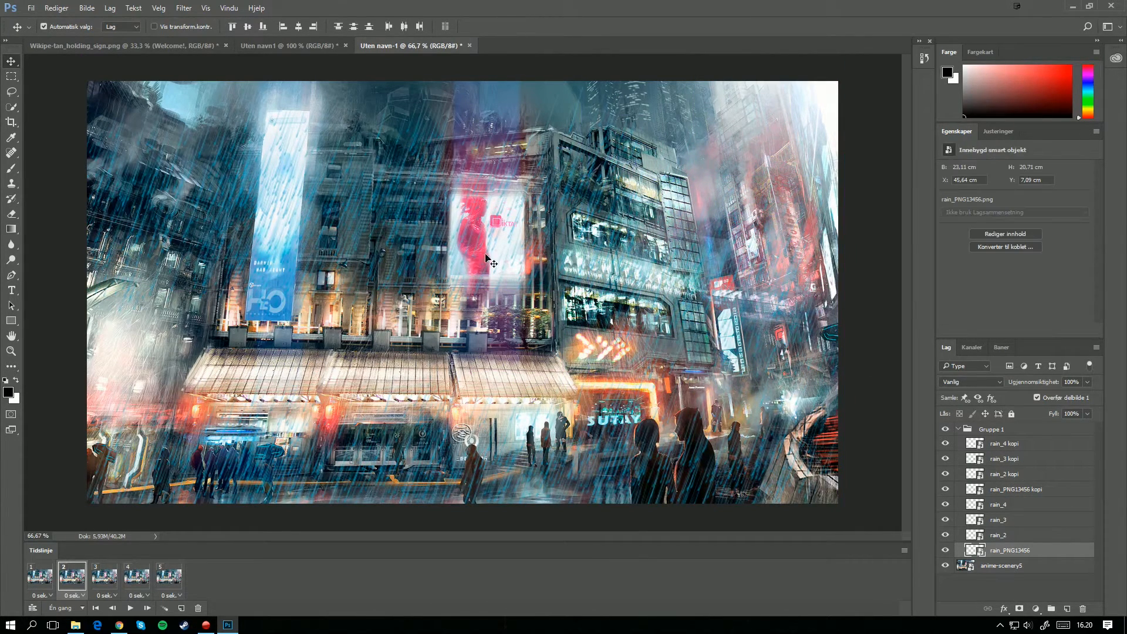
pyautogui.moveTo(480, 237); pyautogui.dragTo(466, 351)
pyautogui.moveTo(386, 244); pyautogui.dragTo(377, 348)
pyautogui.moveTo(148, 194); pyautogui.dragTo(139, 252)
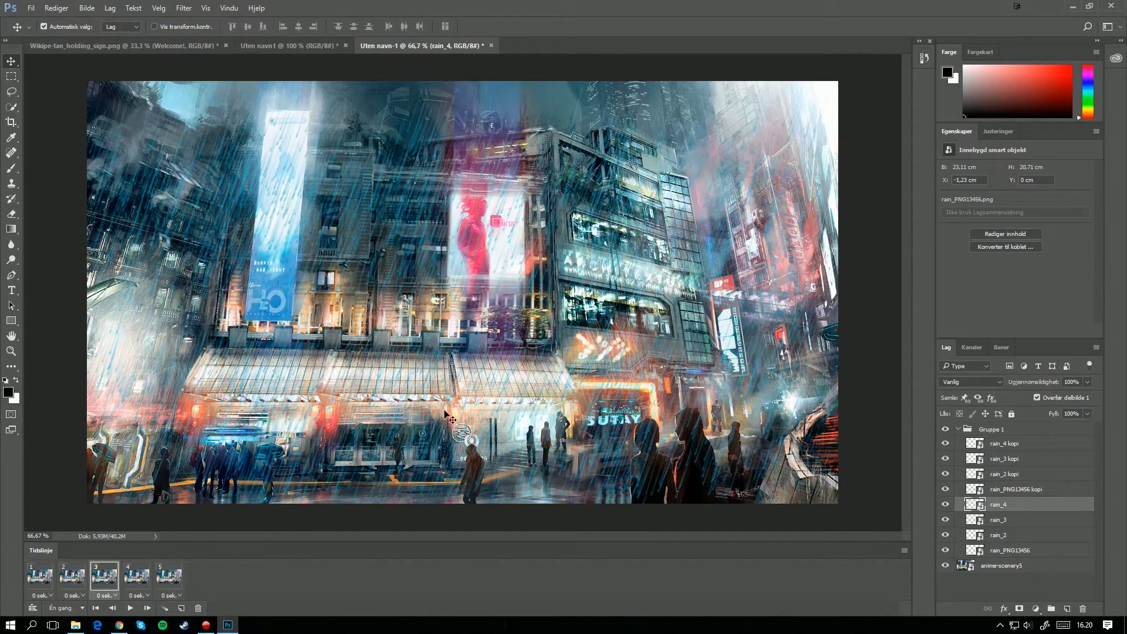
# Step: Switch between the five animation frames to compare the rain positions in each
pyautogui.click(74, 595)
pyautogui.click(310, 598)
pyautogui.click(48, 582)
pyautogui.click(78, 587)
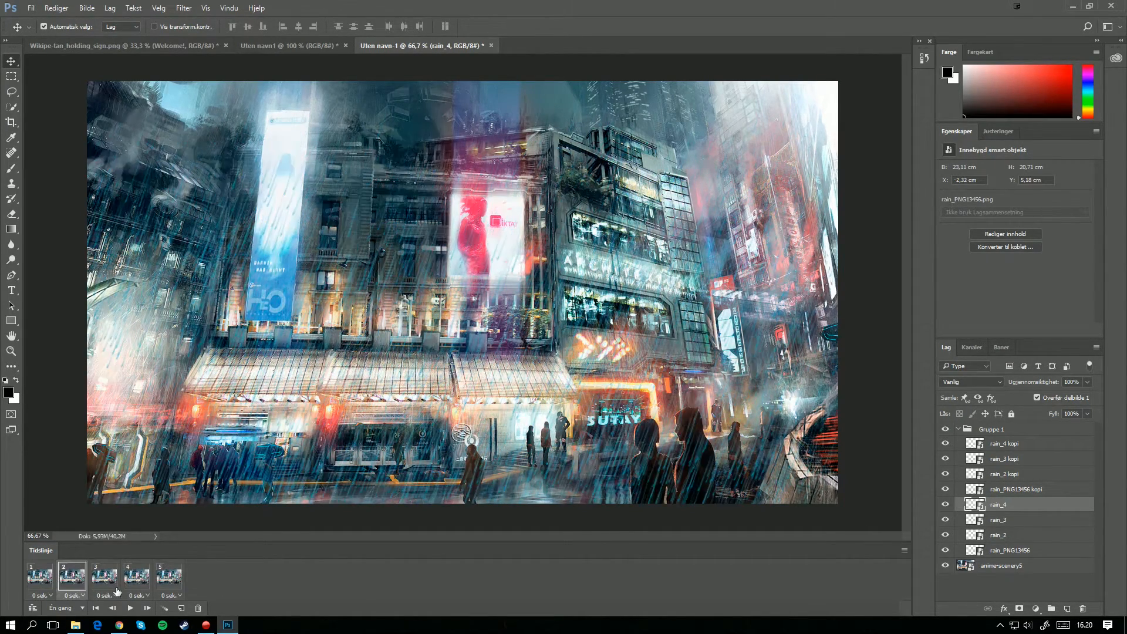
pyautogui.click(113, 589)
pyautogui.click(40, 590)
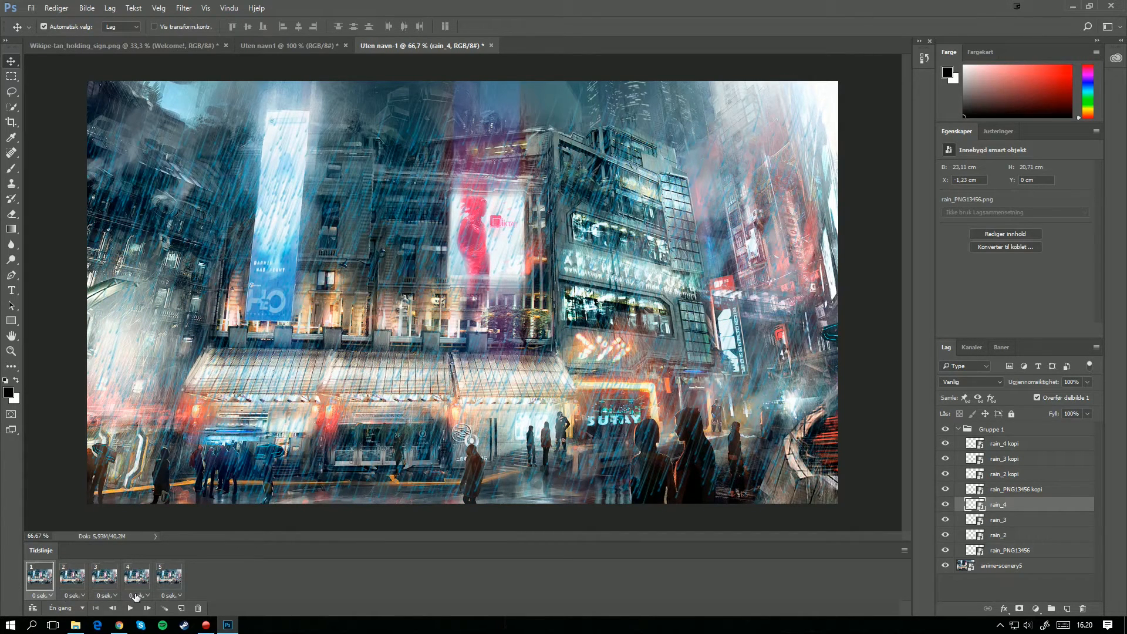
pyautogui.click(137, 587)
pyautogui.click(173, 588)
# Step: Dismiss the delay options for frame 4 and delete the selected rain_4 layer
pyautogui.click(147, 595)
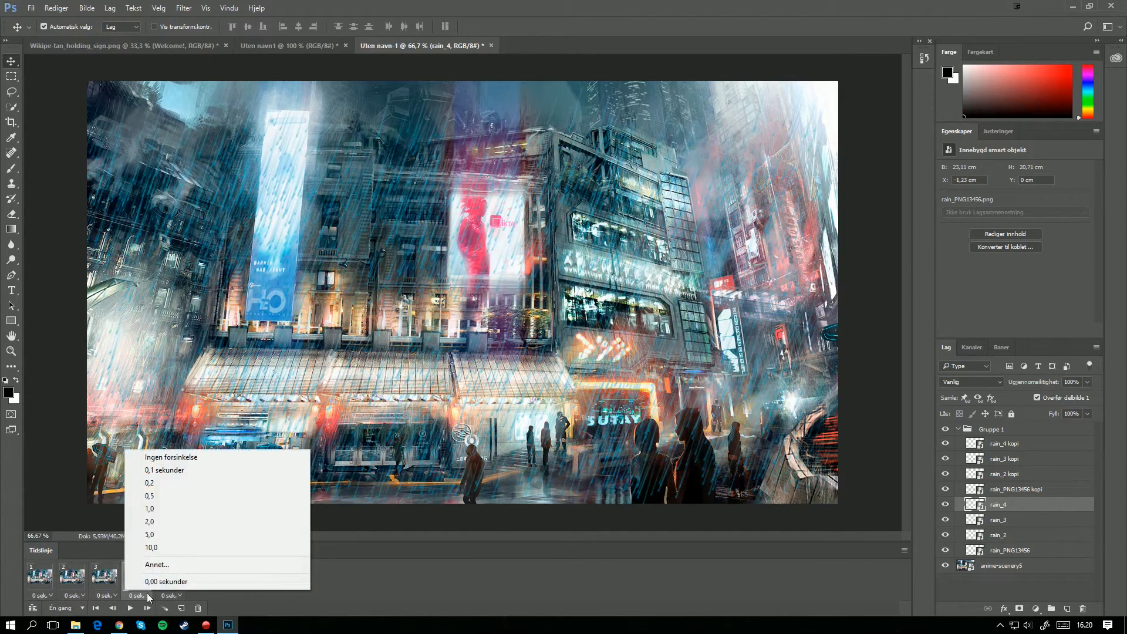
pyautogui.click(392, 594)
pyautogui.press('Delete')
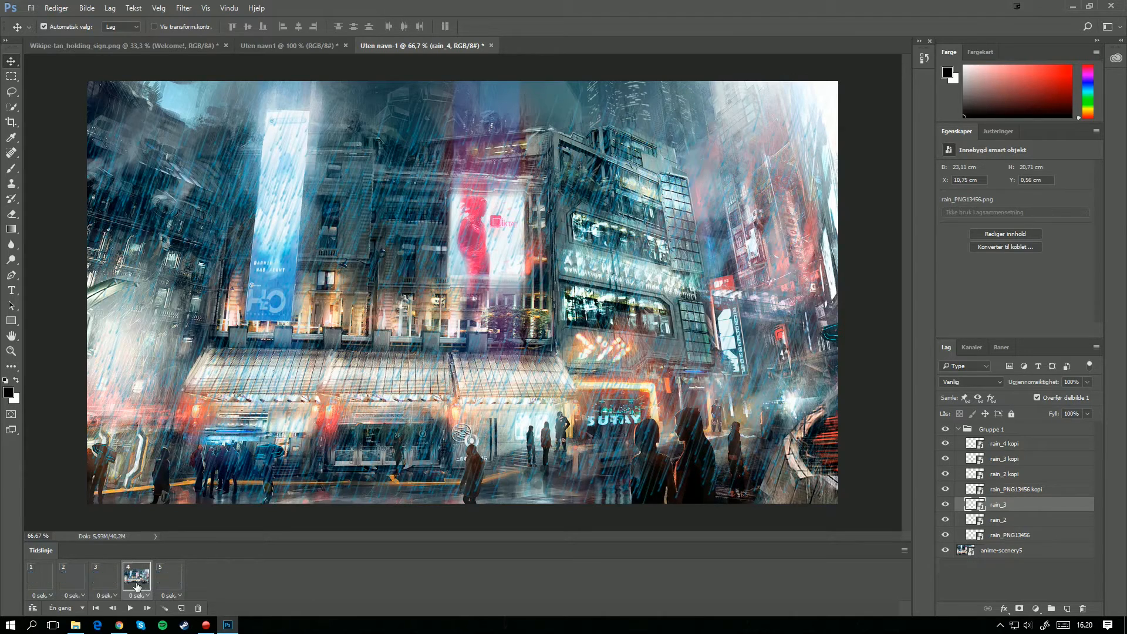
# Step: Set the disposal method of frame 4 to Ikke fjern and of frame 5 to Fjern
pyautogui.rightClick(144, 581)
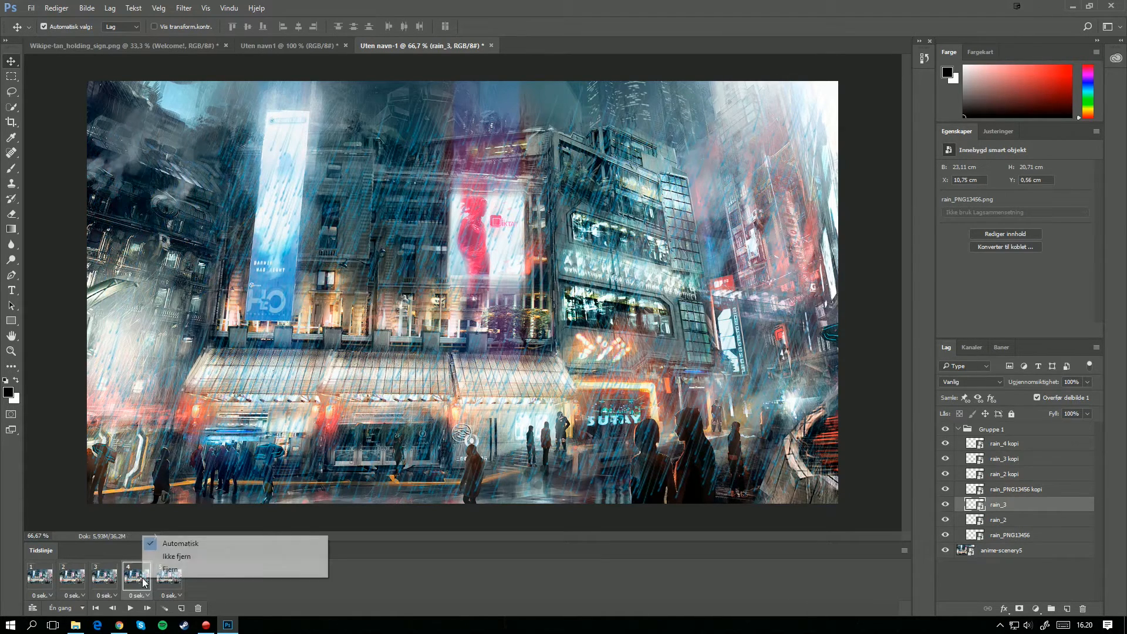
pyautogui.click(176, 555)
pyautogui.rightClick(176, 586)
pyautogui.click(208, 577)
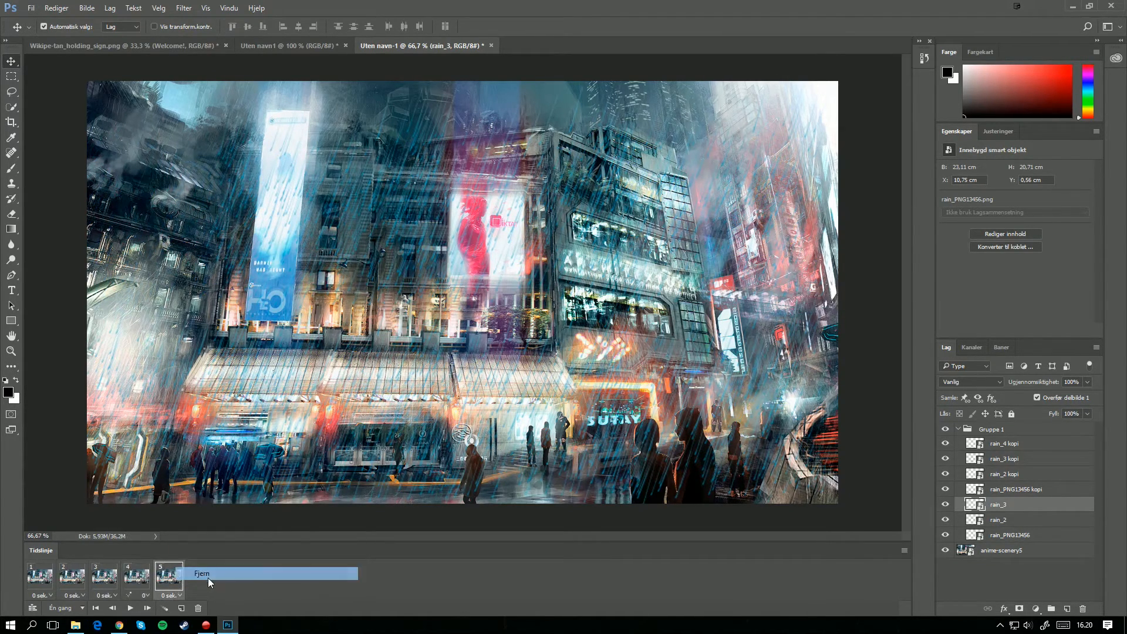
# Step: Set the animation's looping to Uendelig and preview its playback
pyautogui.click(114, 584)
pyautogui.click(130, 607)
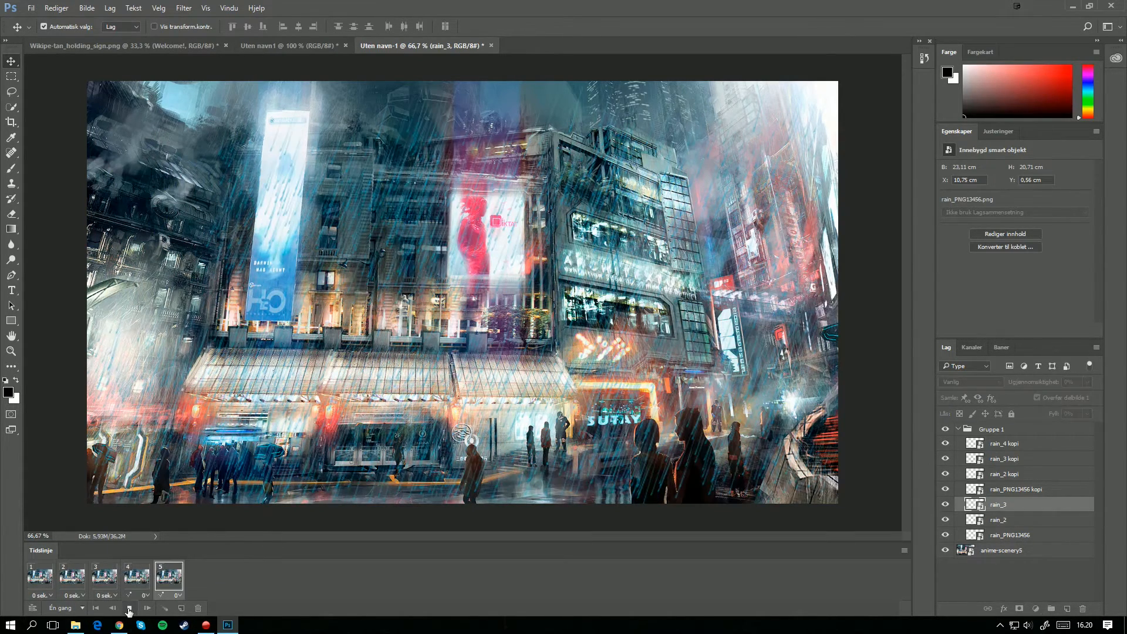
pyautogui.click(75, 609)
pyautogui.click(75, 575)
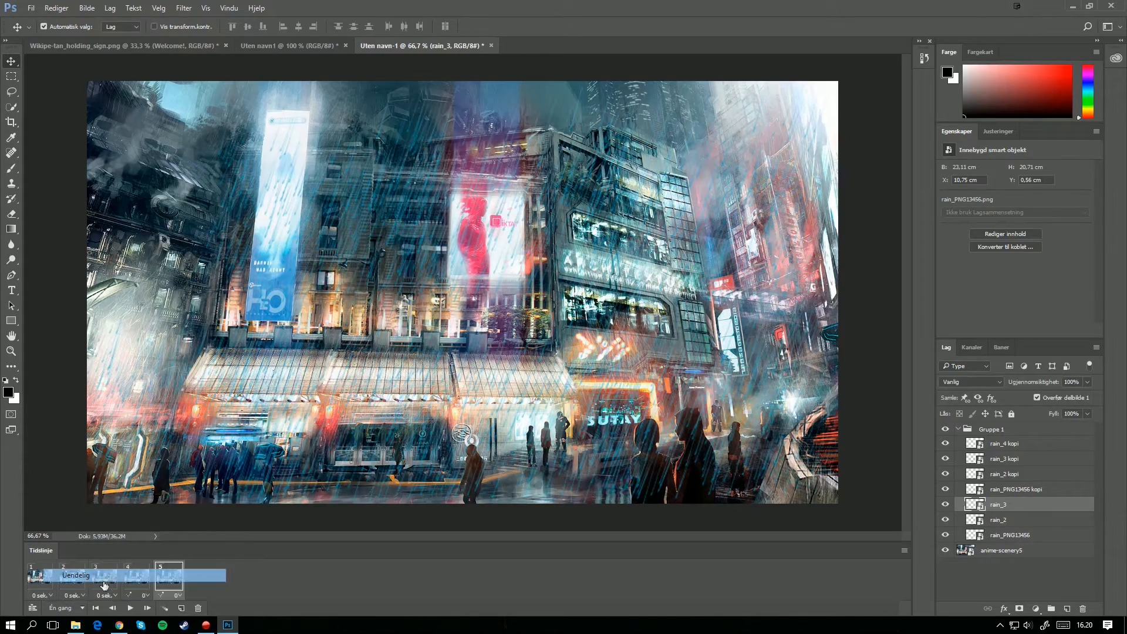
pyautogui.click(130, 608)
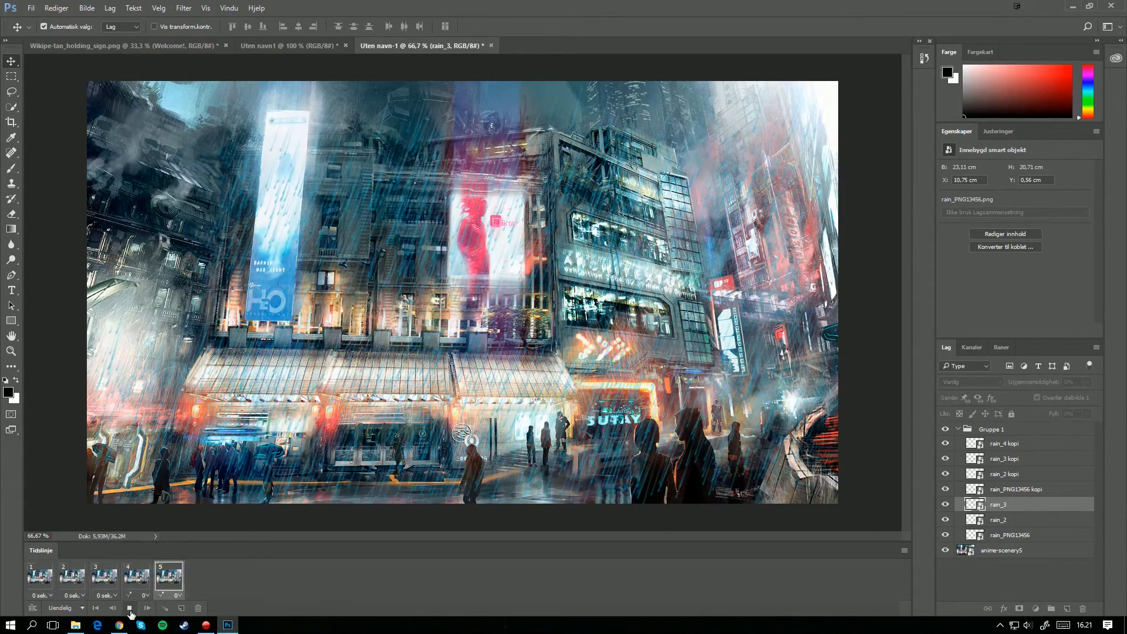
pyautogui.click(130, 608)
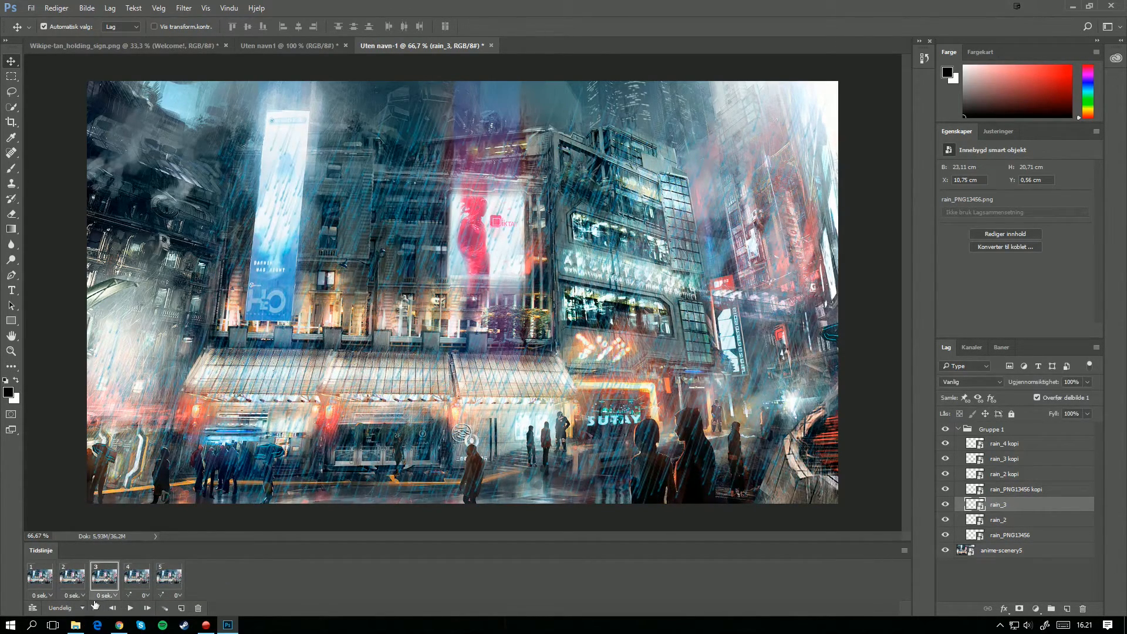
# Step: Set the delay of frames 1 to 3 to 0,2 seconds and preview the animation
pyautogui.click(42, 596)
pyautogui.click(369, 593)
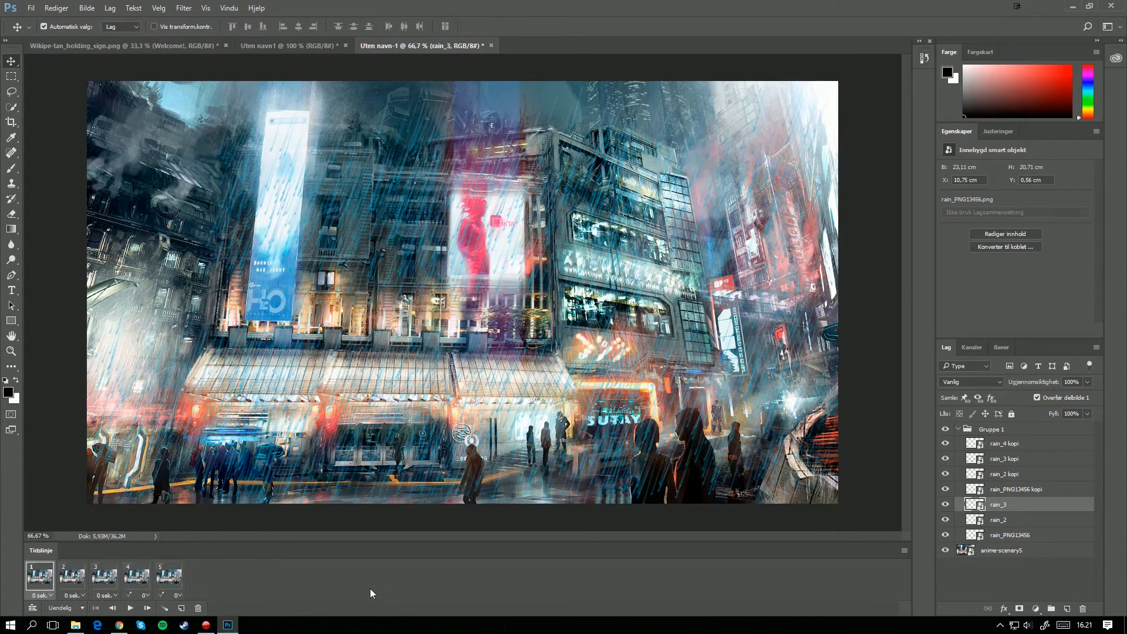
pyautogui.click(109, 597)
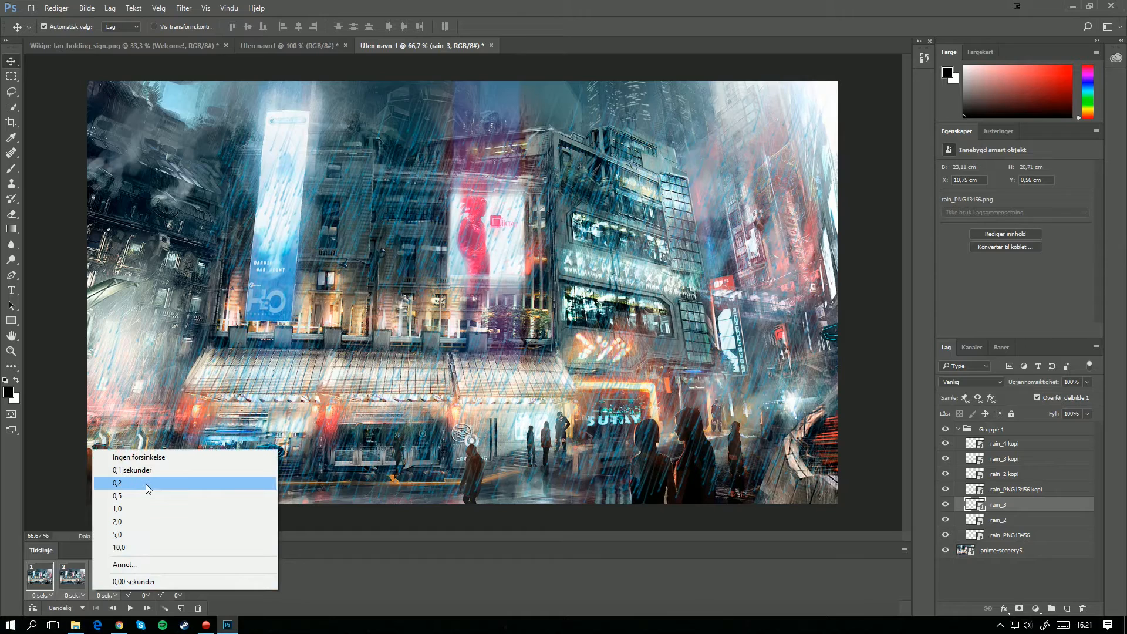
pyautogui.click(147, 483)
pyautogui.click(130, 608)
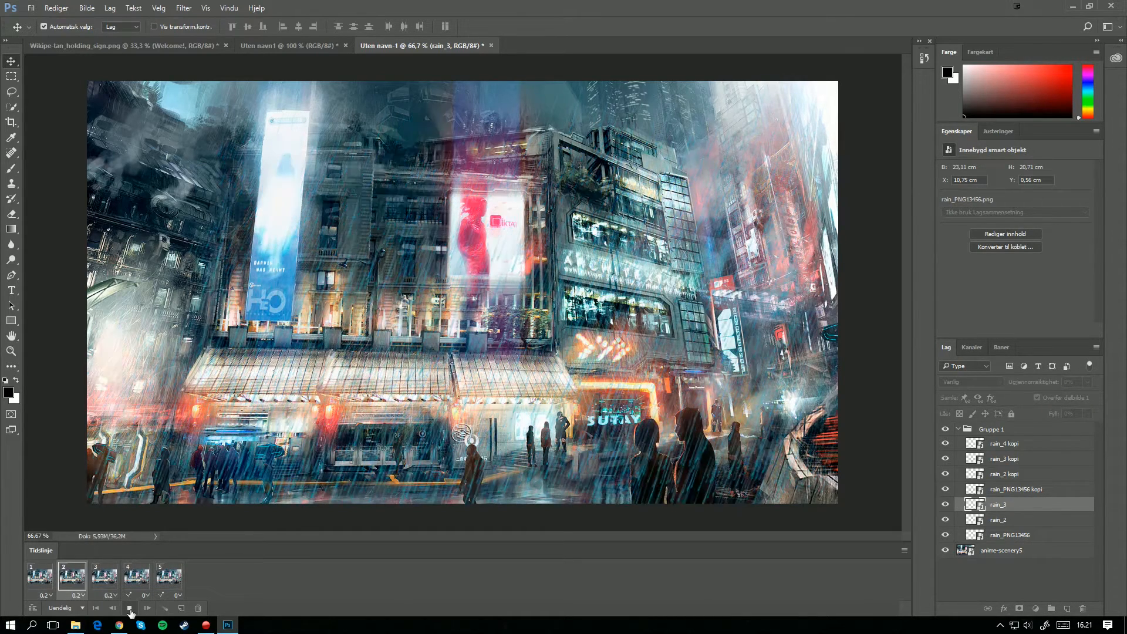
pyautogui.click(130, 608)
# Step: Stop the playback, compare frames 2 to 4 of the animation and select frame 3
pyautogui.click(129, 577)
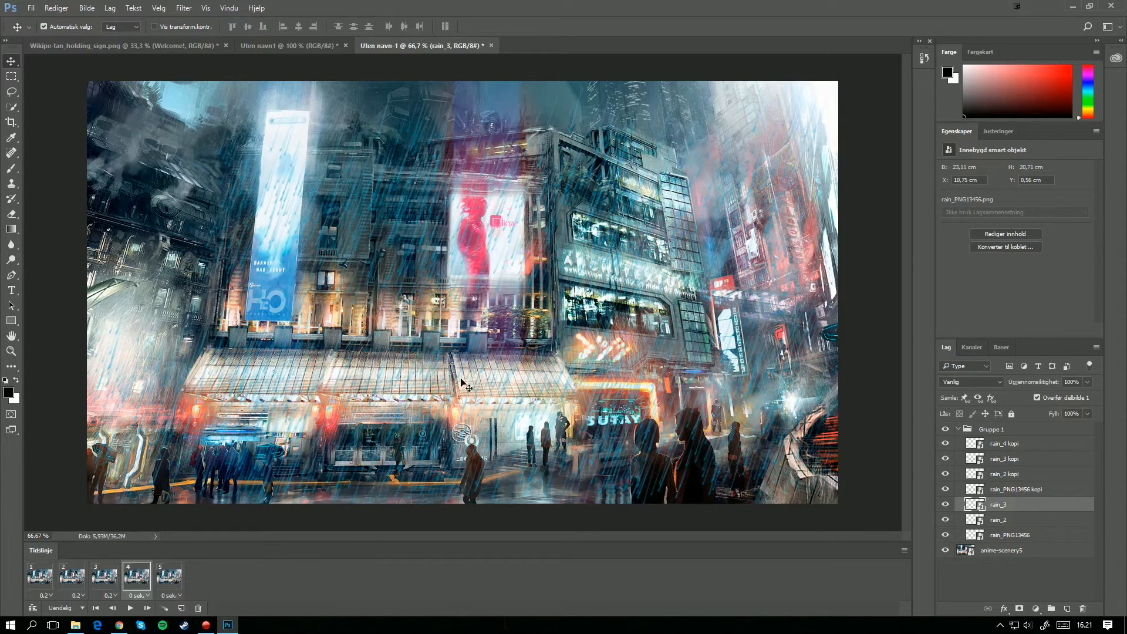
pyautogui.click(99, 581)
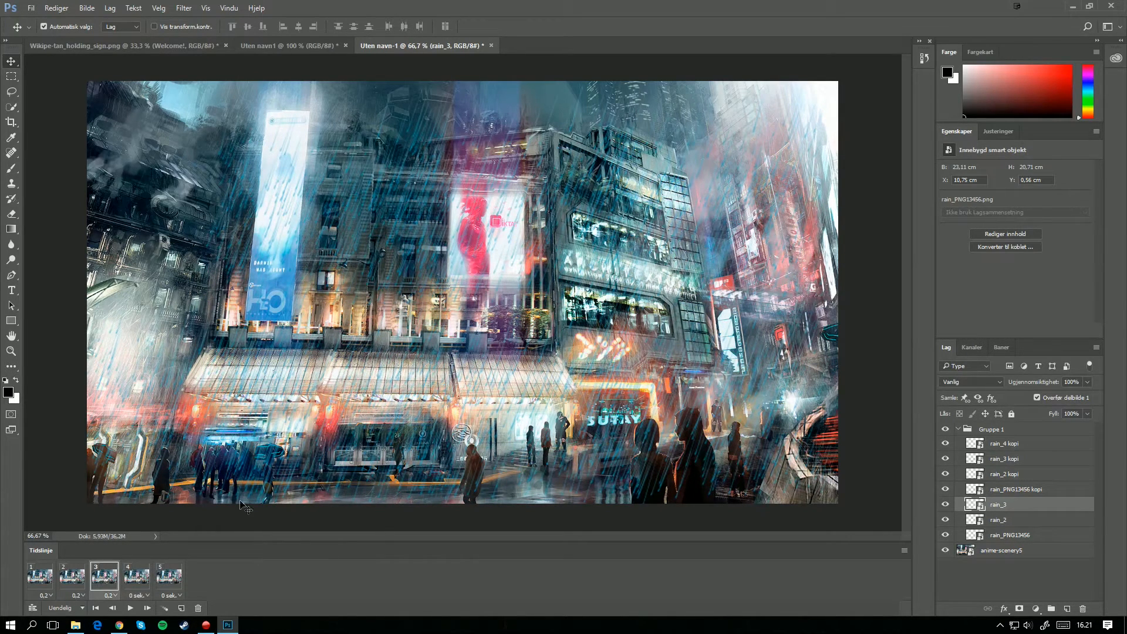
pyautogui.click(78, 574)
pyautogui.click(104, 577)
pyautogui.moveTo(385, 195); pyautogui.dragTo(385, 305)
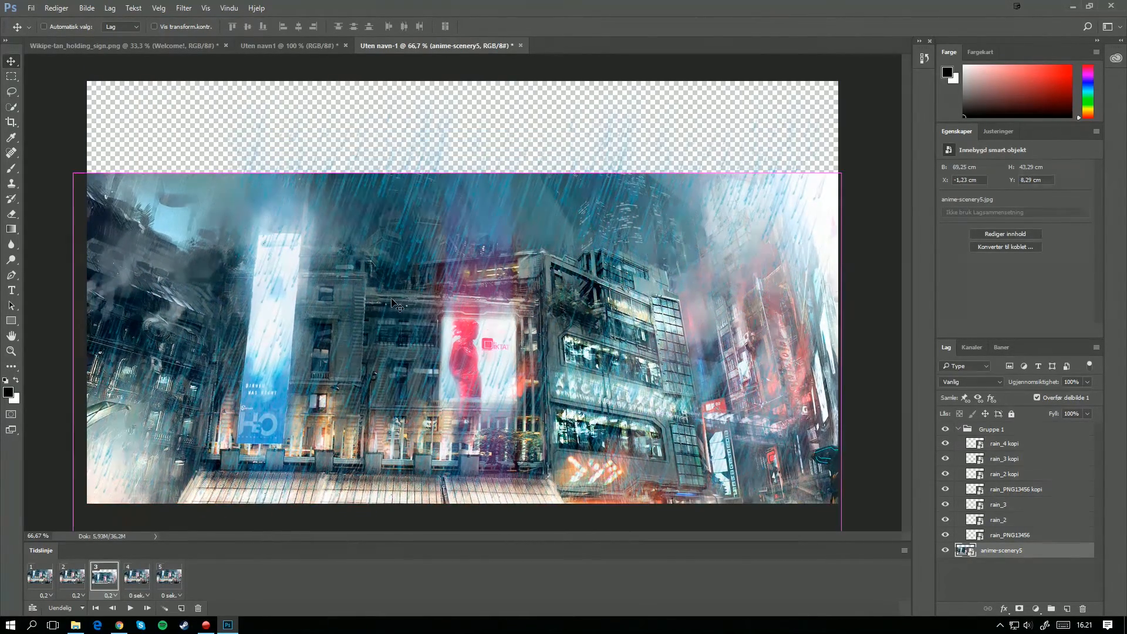
pyautogui.hotkey('ctrl', 'z')
pyautogui.moveTo(341, 258); pyautogui.dragTo(332, 318)
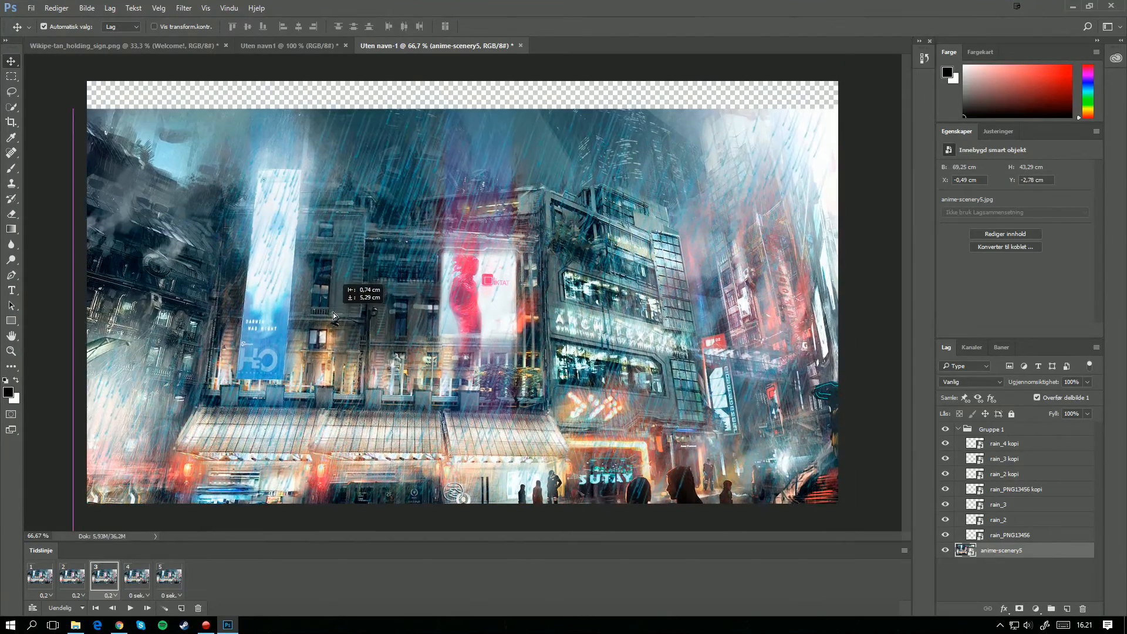
pyautogui.hotkey('ctrl', 'z')
pyautogui.click(998, 475)
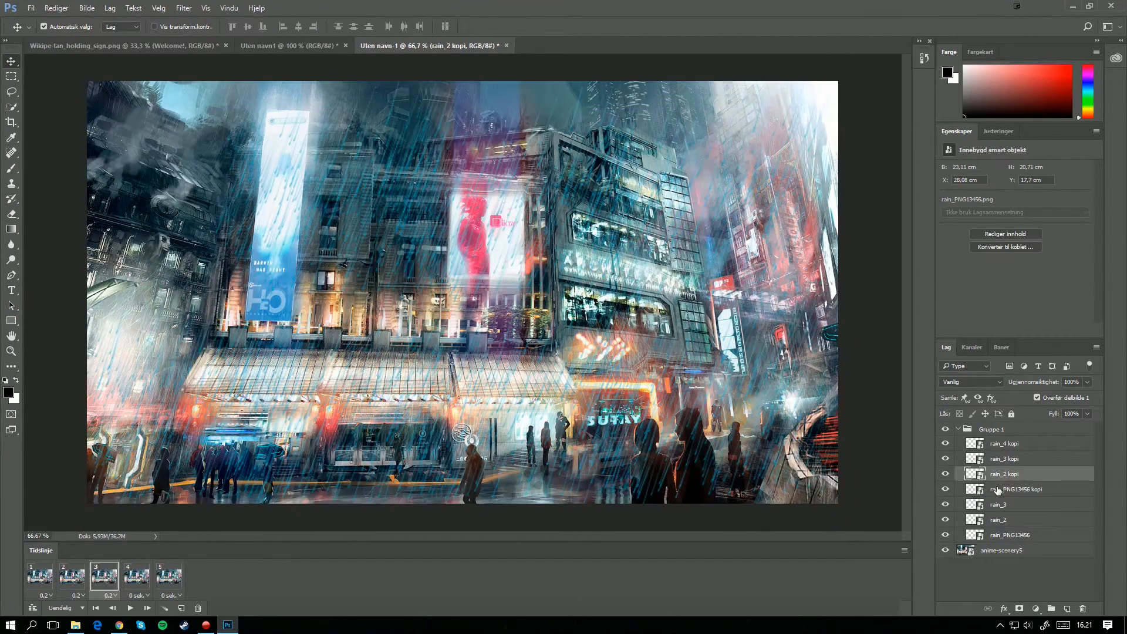
pyautogui.click(998, 489)
pyautogui.click(404, 232)
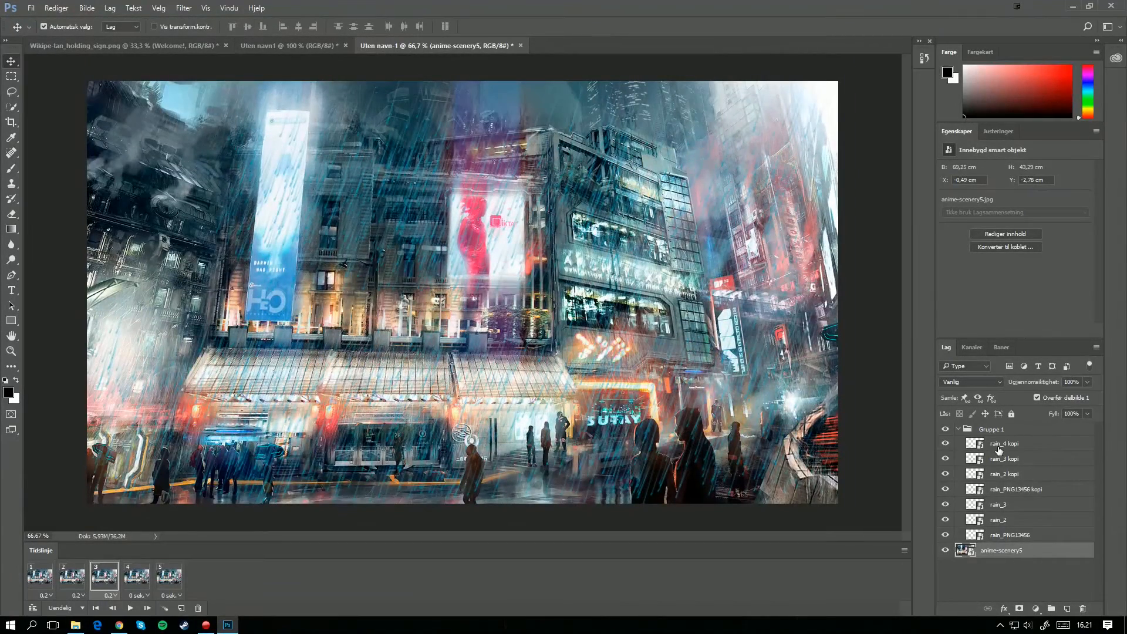
# Step: In frame 3, move the rain_2 layer to about X 25,6 cm, Y 11,3 cm and the rain_2 kopi layer up to about Y -6 cm
pyautogui.click(1000, 447)
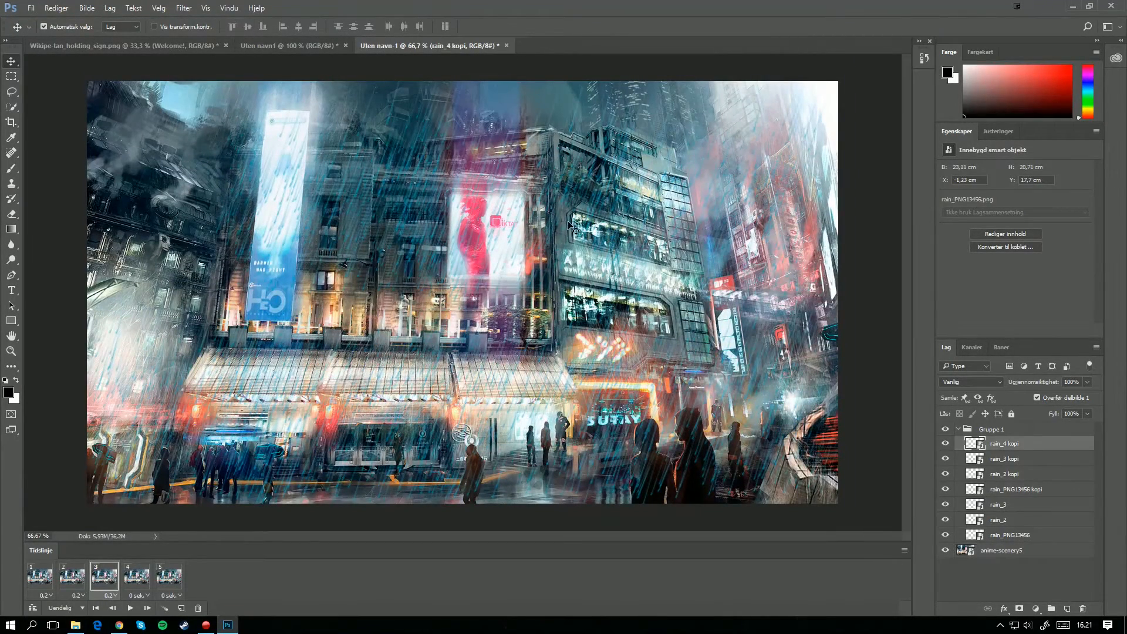
pyautogui.moveTo(564, 229); pyautogui.dragTo(535, 354)
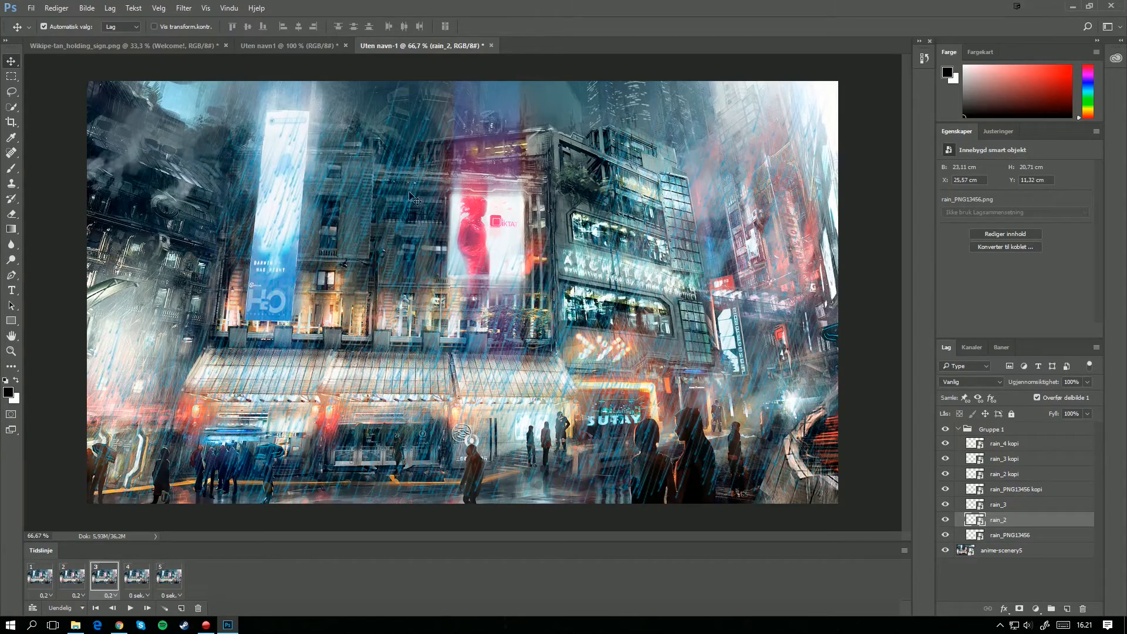
pyautogui.moveTo(410, 187); pyautogui.dragTo(388, 307)
pyautogui.moveTo(451, 490); pyautogui.dragTo(452, 229)
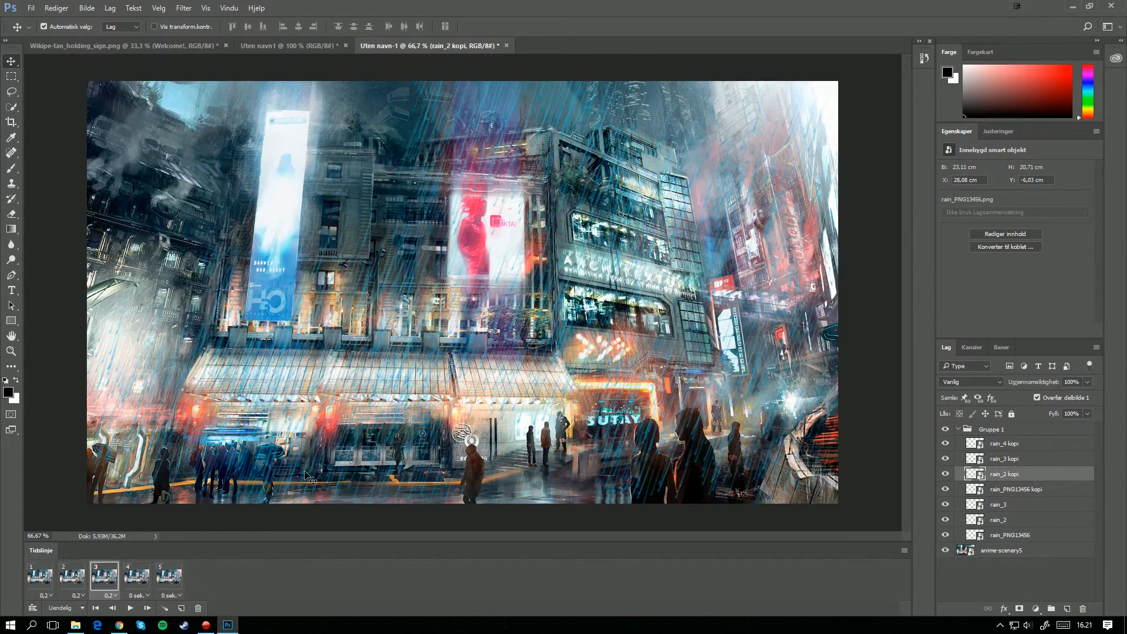
# Step: In frame 3, move rain_4 kopi to about X 6,4 cm, Y -7,5 cm and rain_PNG13456 kopi to about X 51,8 cm, Y -1,9 cm
pyautogui.moveTo(307, 477); pyautogui.dragTo(411, 176)
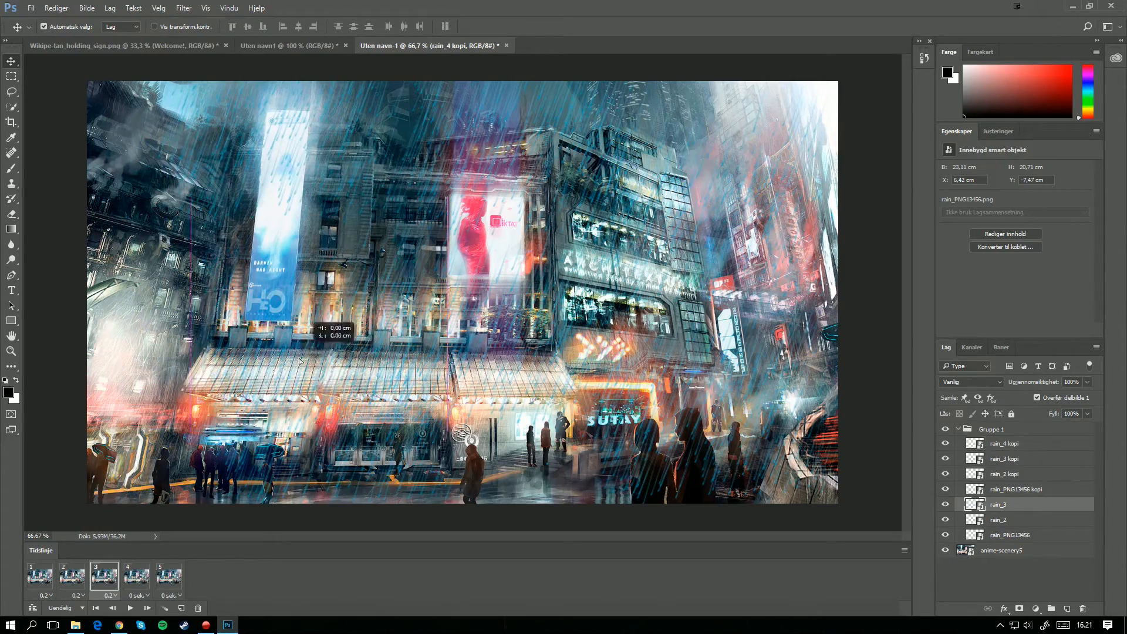
pyautogui.click(704, 482)
pyautogui.click(749, 237)
pyautogui.click(749, 246)
pyautogui.click(616, 282)
pyautogui.click(40, 576)
pyautogui.click(112, 581)
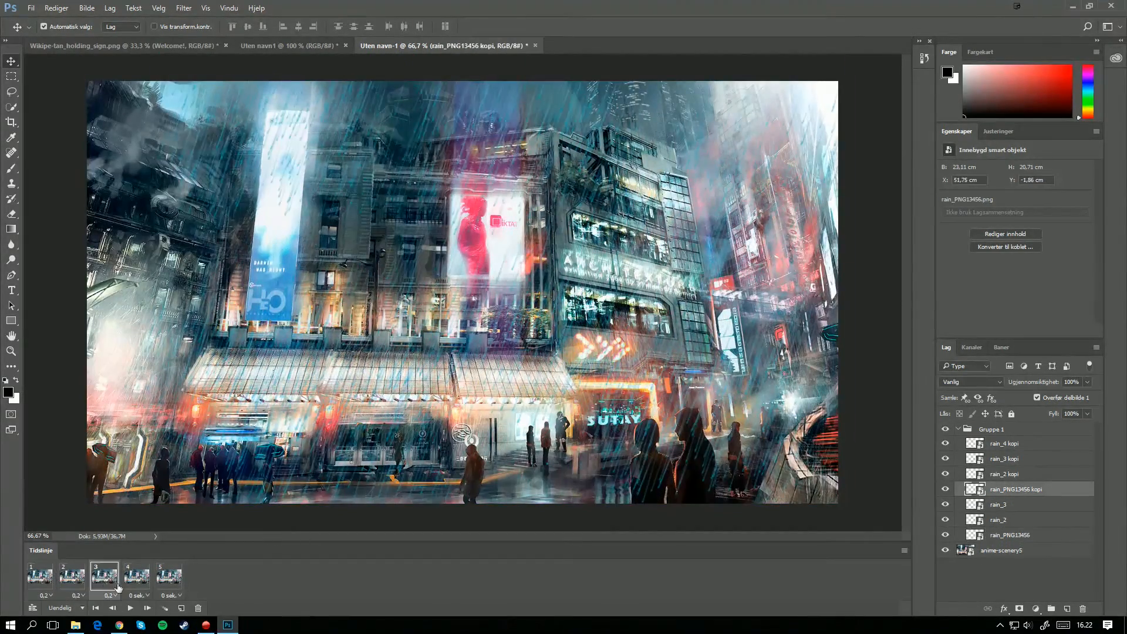
# Step: Shift the rain diagonally down and to the left in frame 4 and preview the animation
pyautogui.click(40, 576)
pyautogui.click(136, 577)
pyautogui.moveTo(419, 223); pyautogui.dragTo(364, 264)
pyautogui.moveTo(364, 235); pyautogui.dragTo(328, 287)
pyautogui.click(169, 576)
pyautogui.click(130, 608)
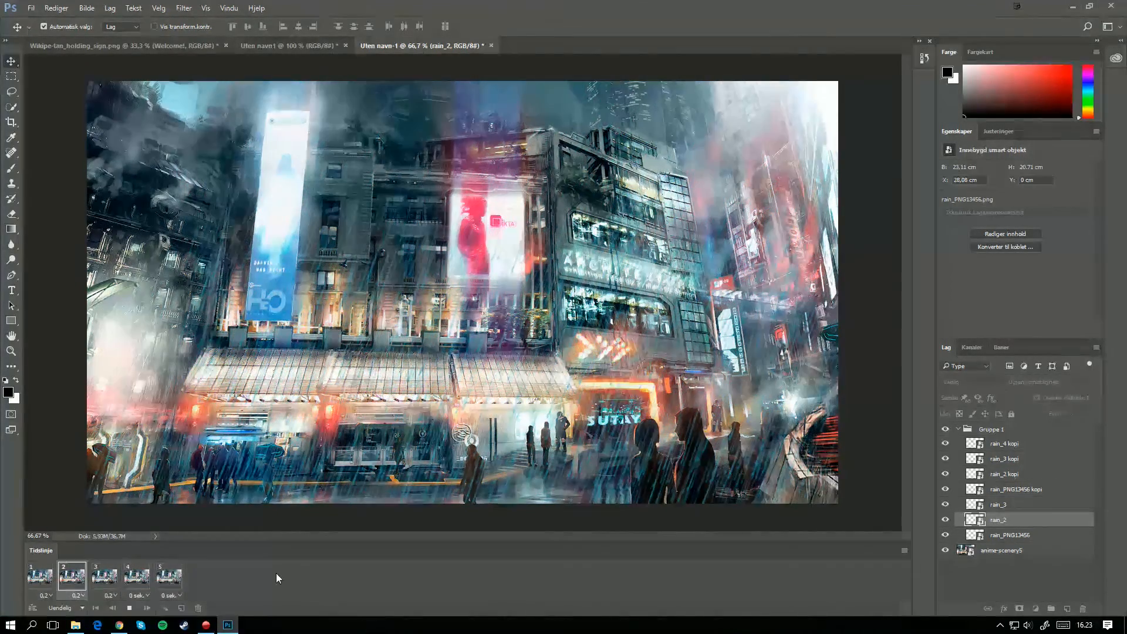
pyautogui.click(131, 609)
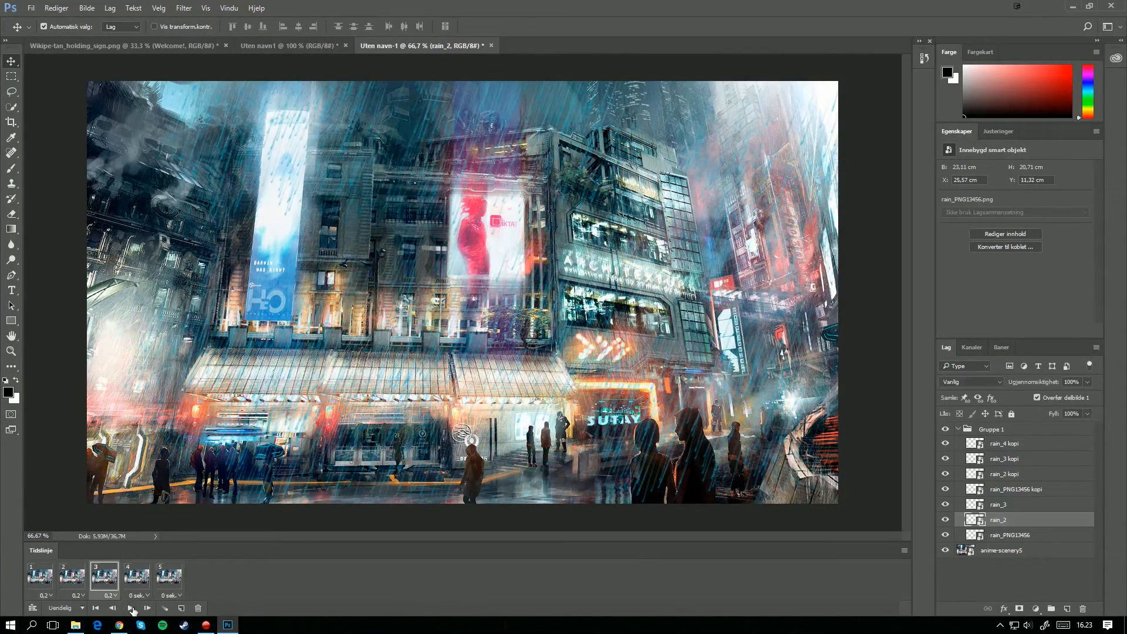
# Step: Set the delay of frames 4 and 5 to 0,2 seconds and preview the animation's playback
pyautogui.click(36, 579)
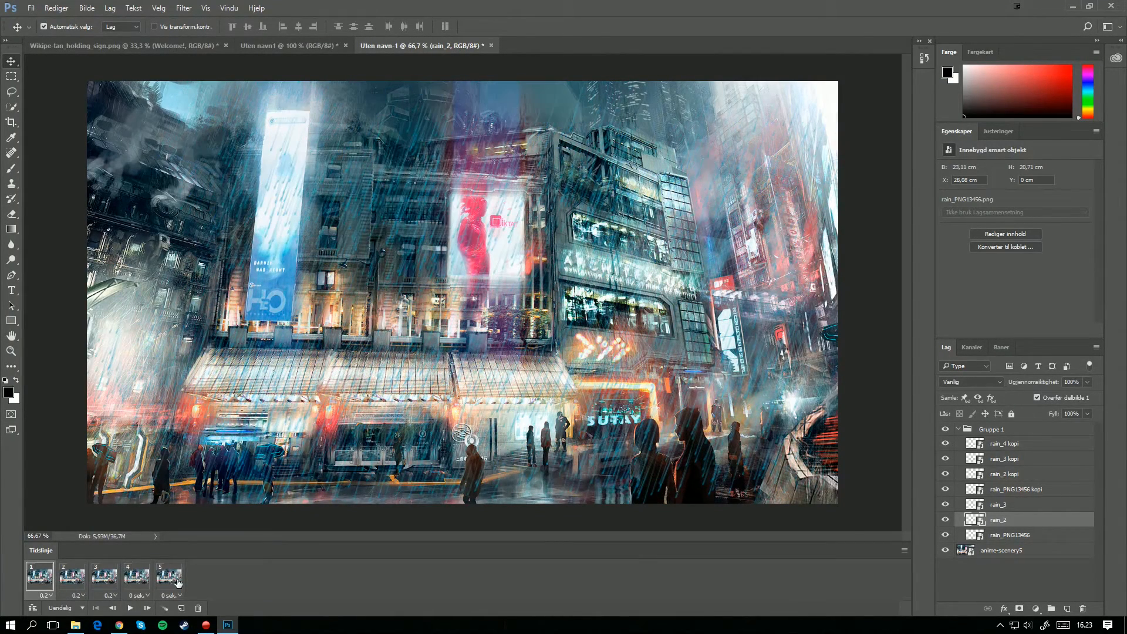
pyautogui.click(146, 597)
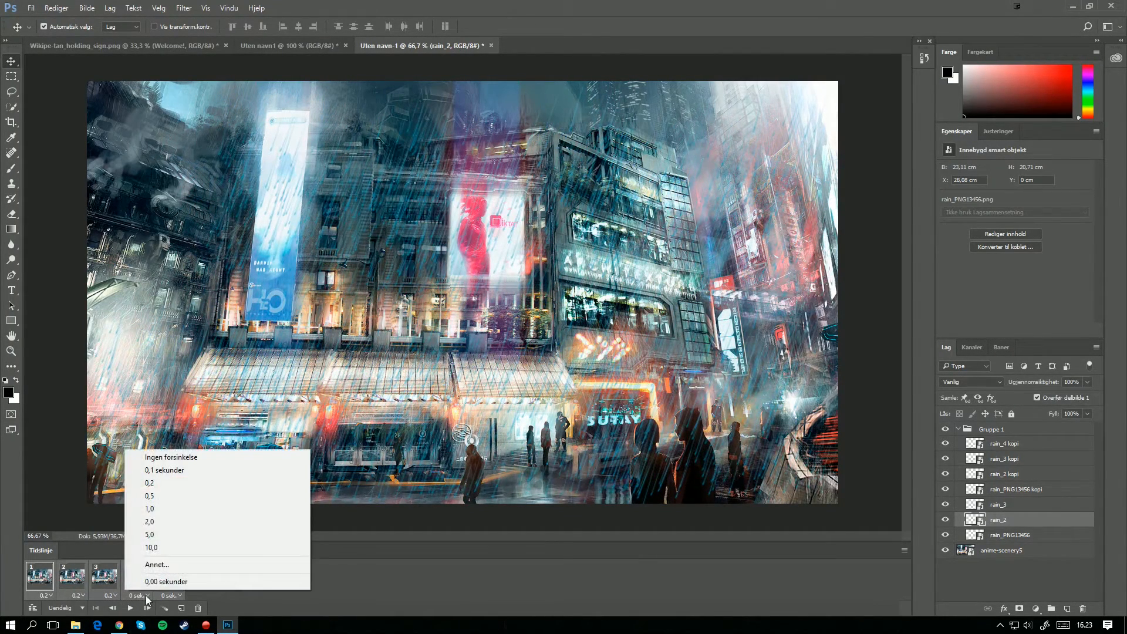
pyautogui.click(184, 483)
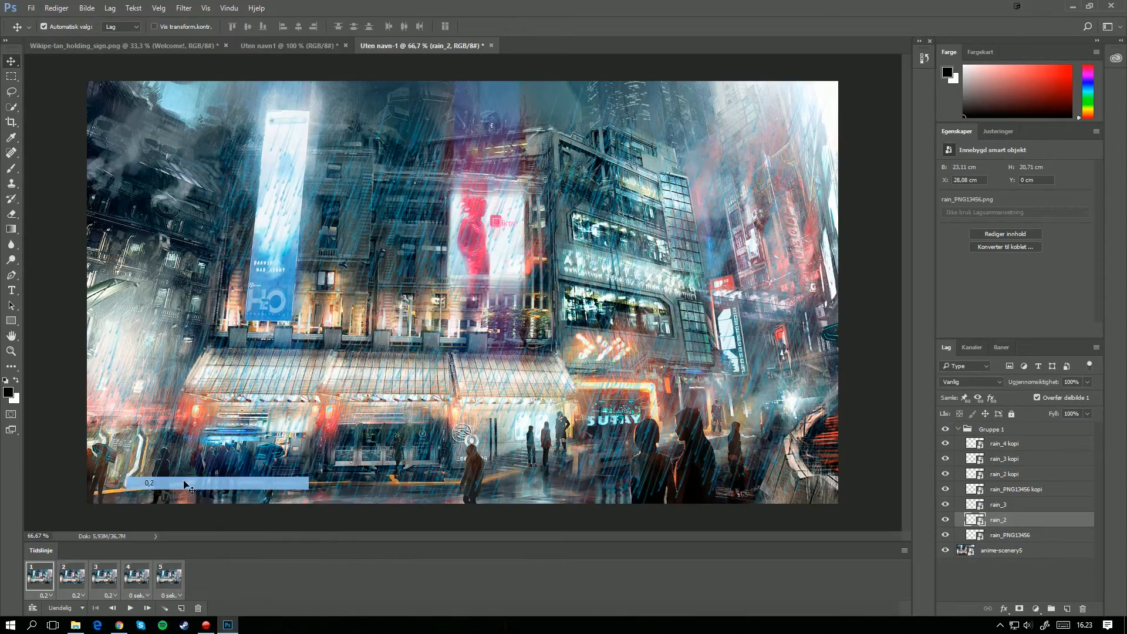
pyautogui.click(131, 608)
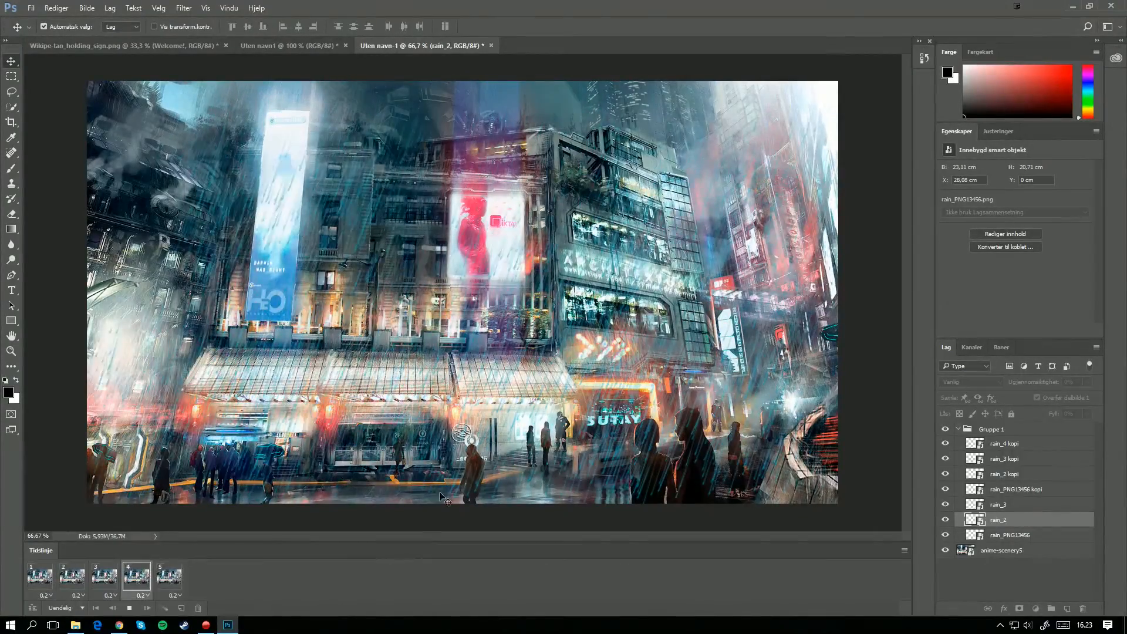
pyautogui.click(132, 609)
# Step: Set up a web export as a 256-colour GIF resized to 600 x 338 pixels and preview it in the browser
pyautogui.click(32, 8)
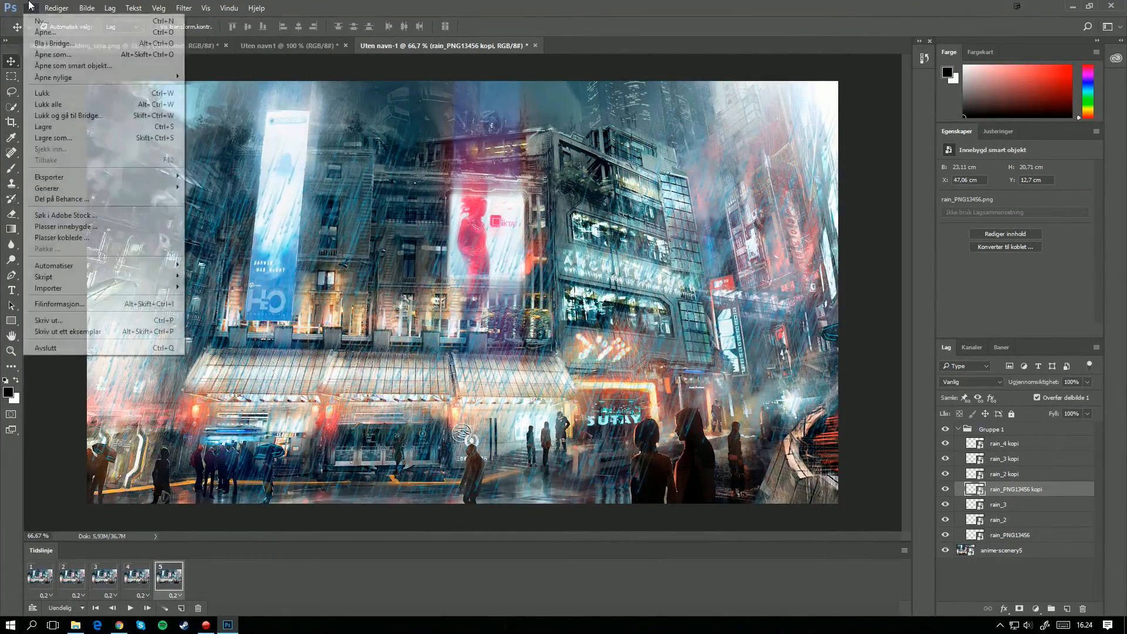
pyautogui.moveTo(64, 179)
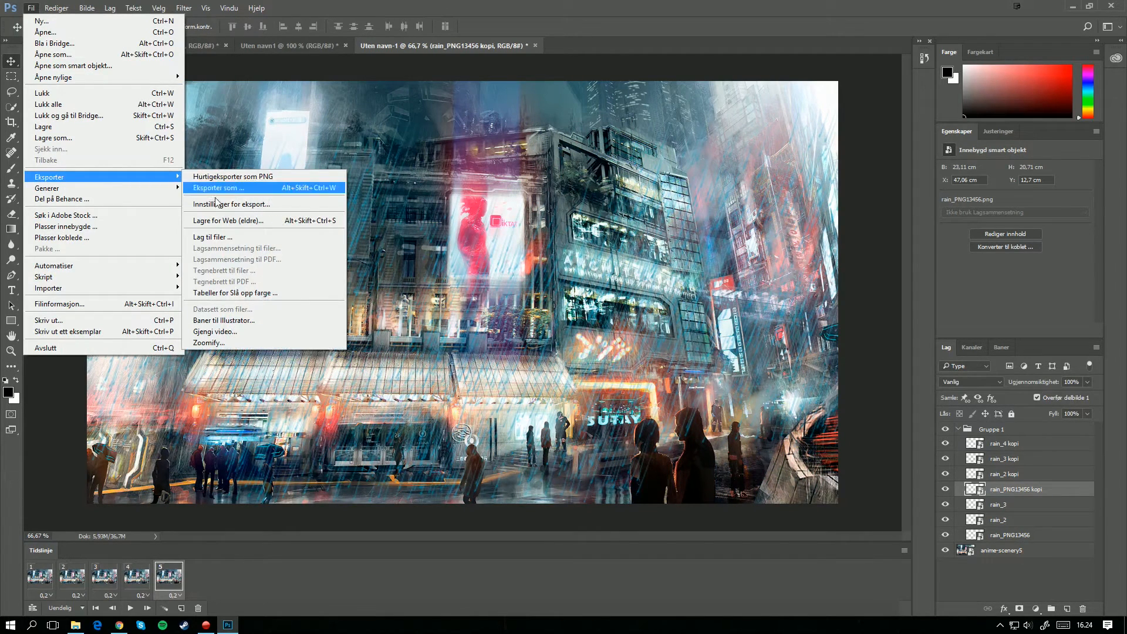
pyautogui.click(223, 220)
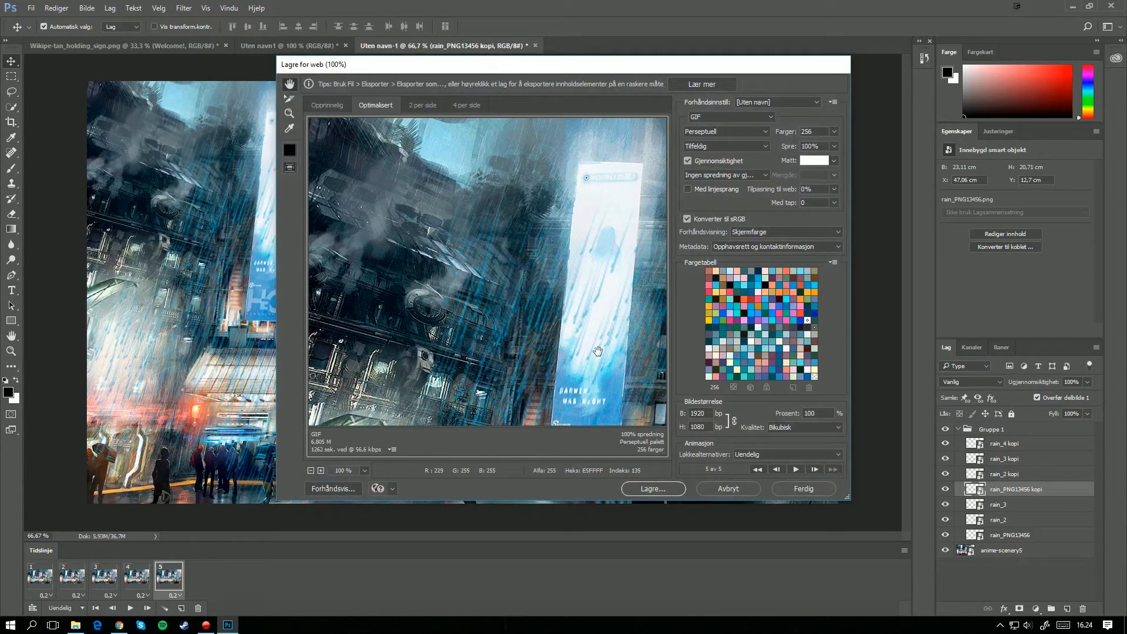
pyautogui.hotkey('ctrl', '-')
pyautogui.hotkey('ctrl', '-')
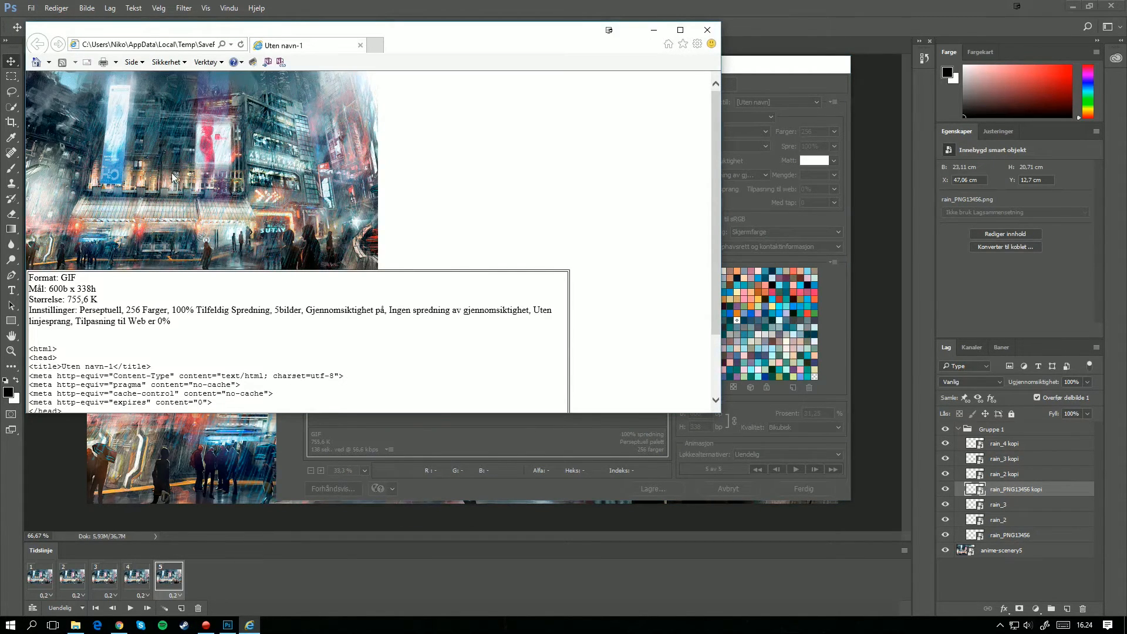
pyautogui.click(705, 27)
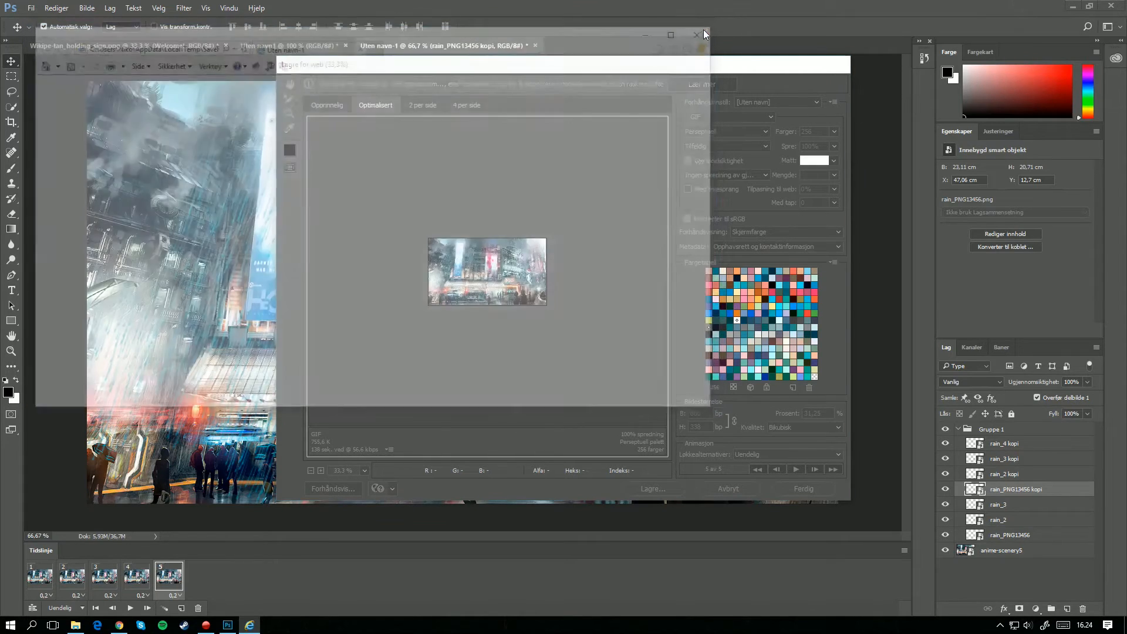
# Step: Save the optimised GIF to the desktop (Skrivebord) under the file name duno137
pyautogui.click(665, 487)
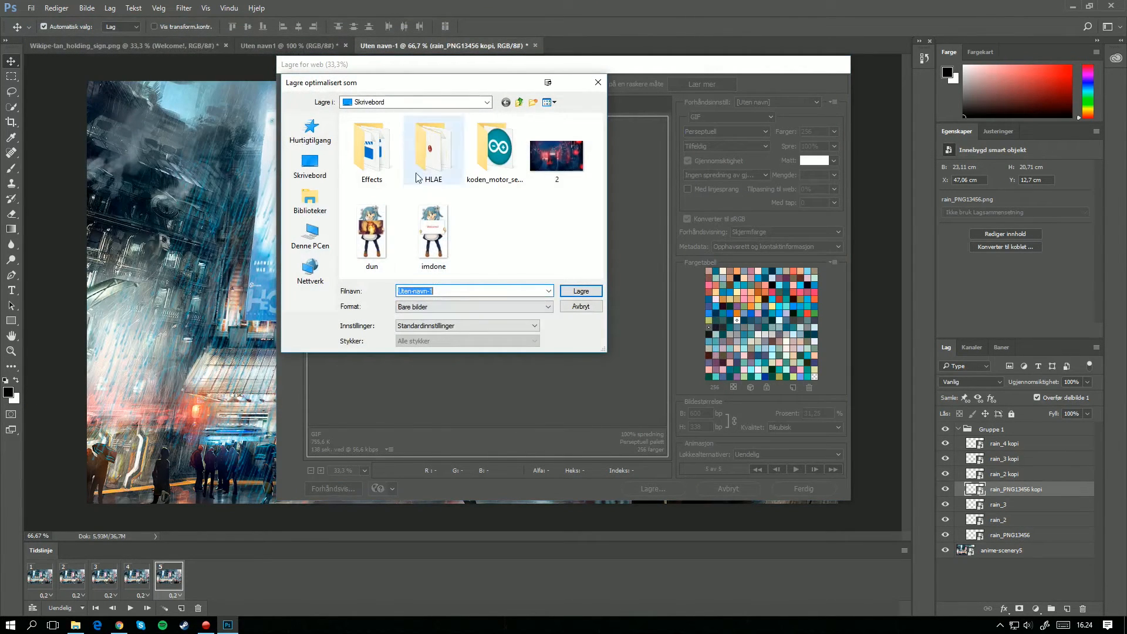
pyautogui.write('duno137')
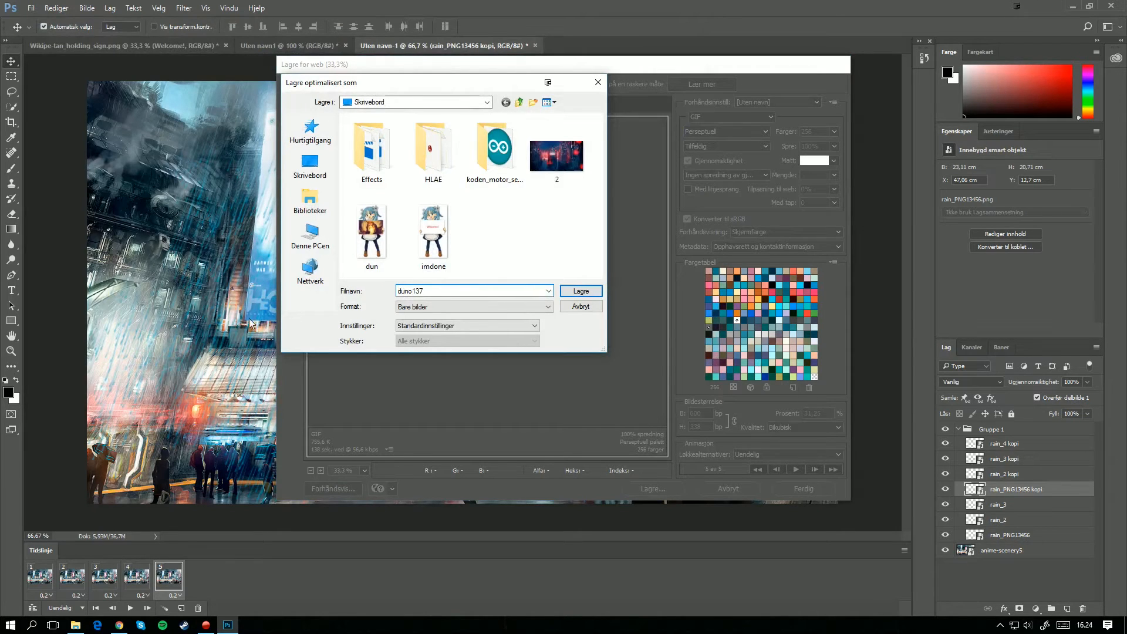
pyautogui.click(577, 292)
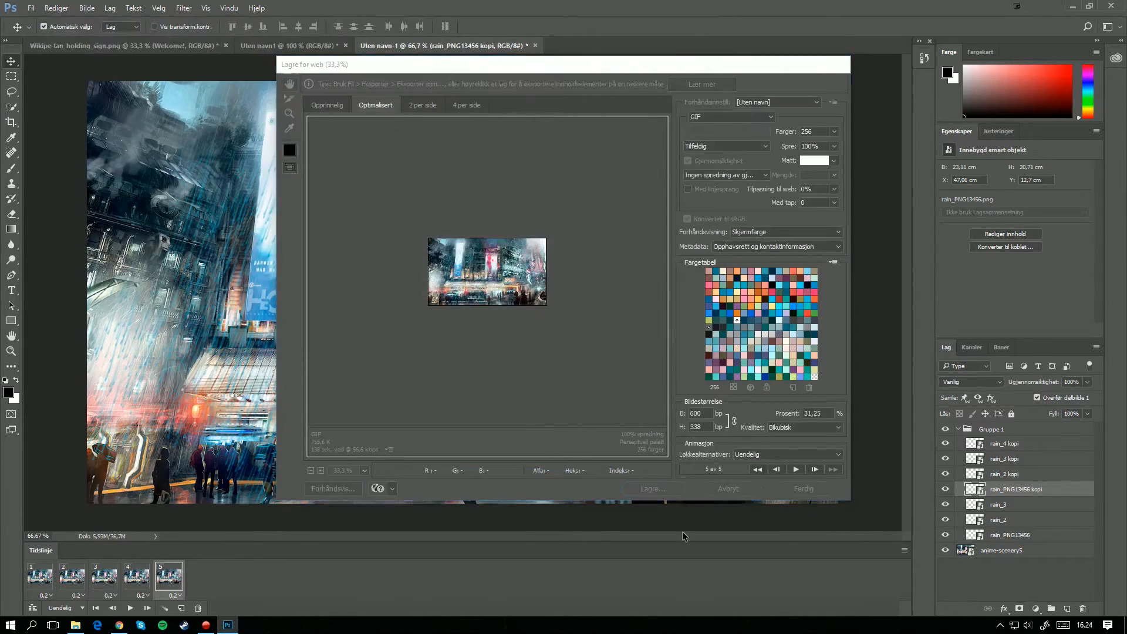
# Step: Switch to Chrome, close the rain image search and load TinyPic's upload page
pyautogui.click(1072, 6)
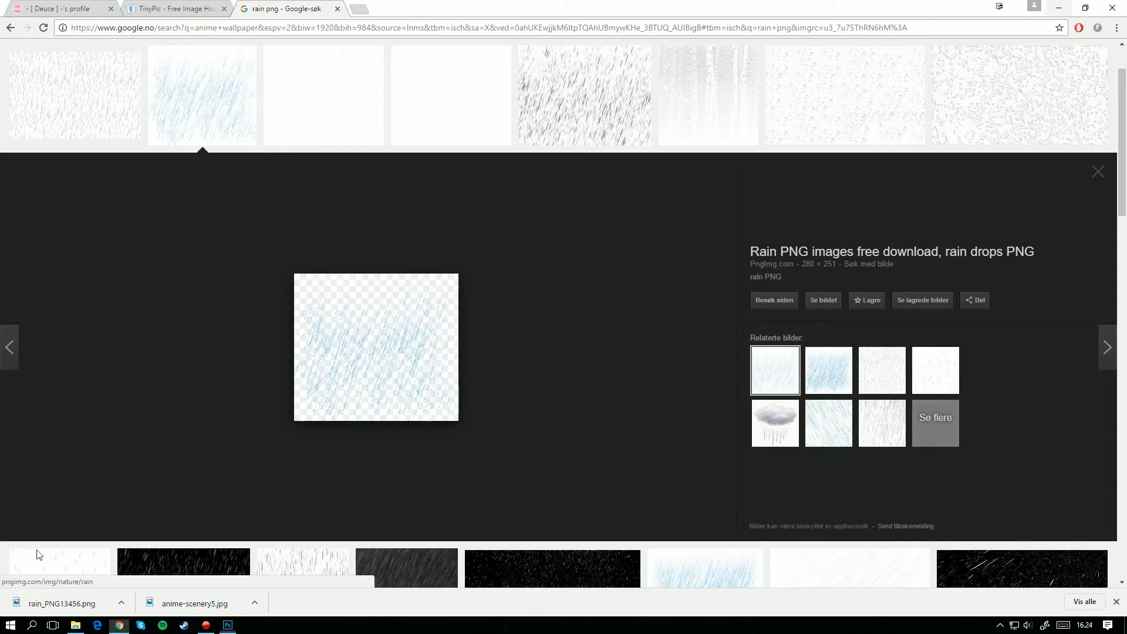
pyautogui.click(338, 8)
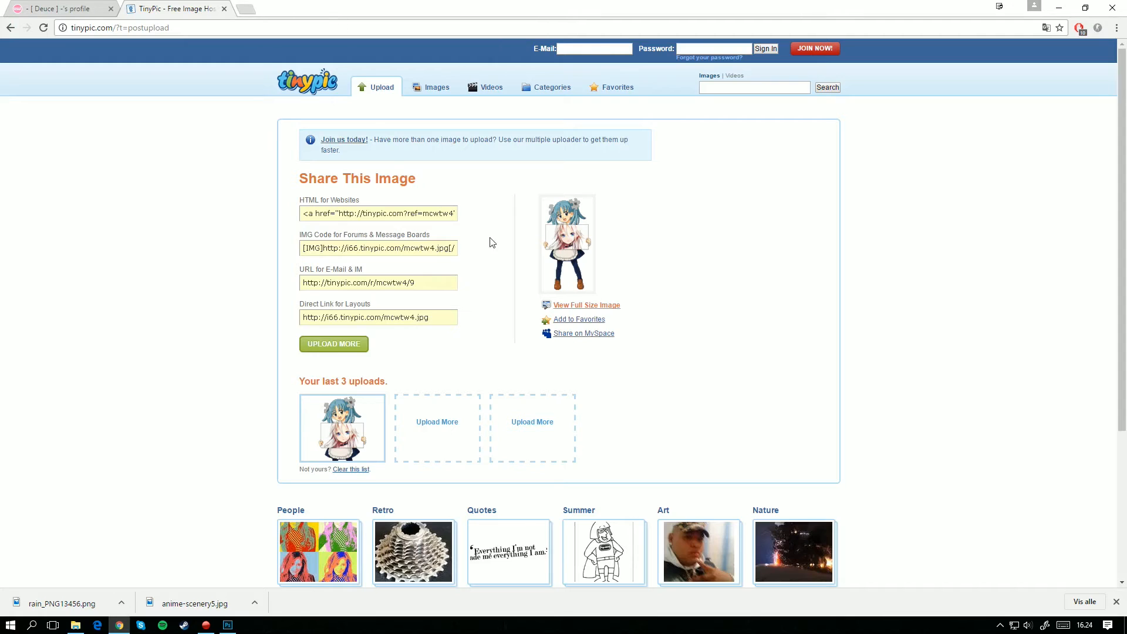
pyautogui.click(327, 344)
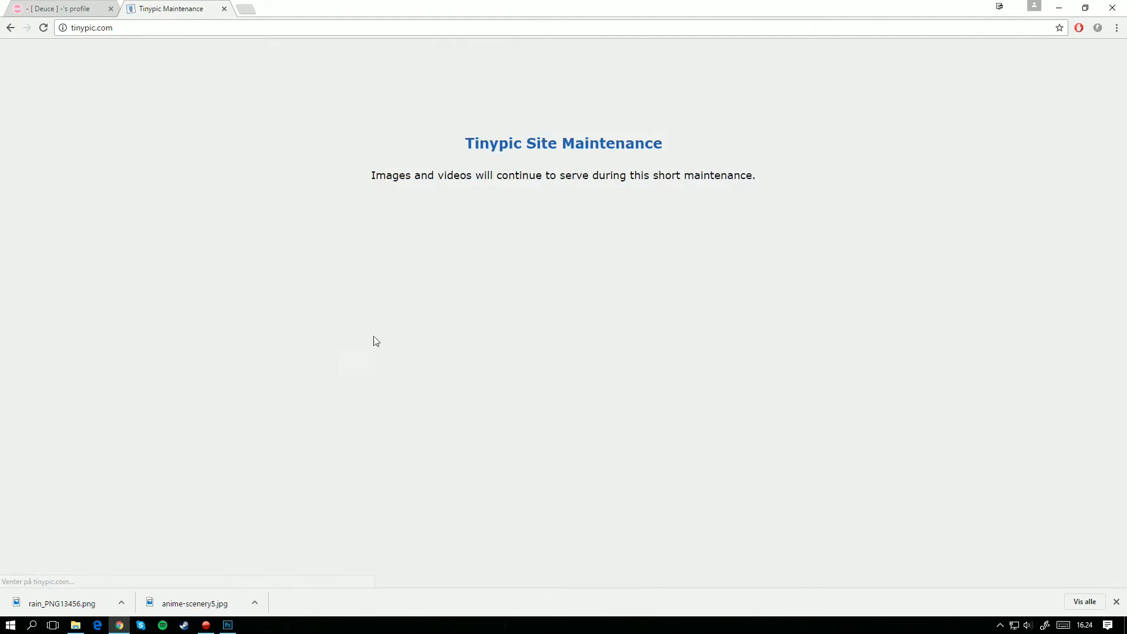
pyautogui.click(44, 28)
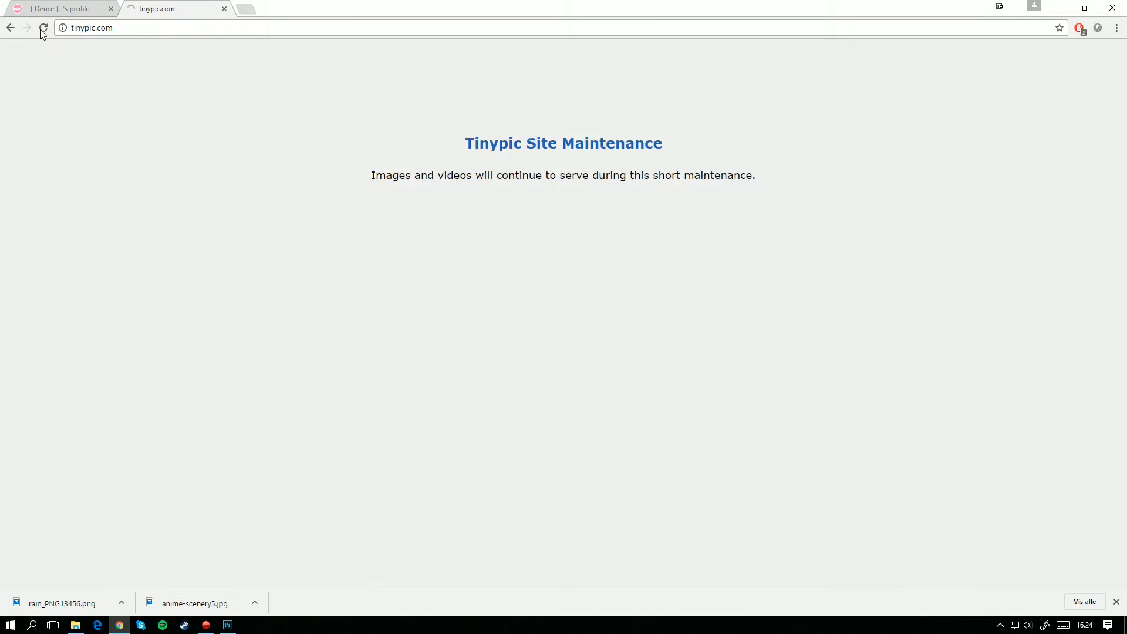
# Step: Upload duno137.gif from the desktop to TinyPic as an image with the default size
pyautogui.click(372, 163)
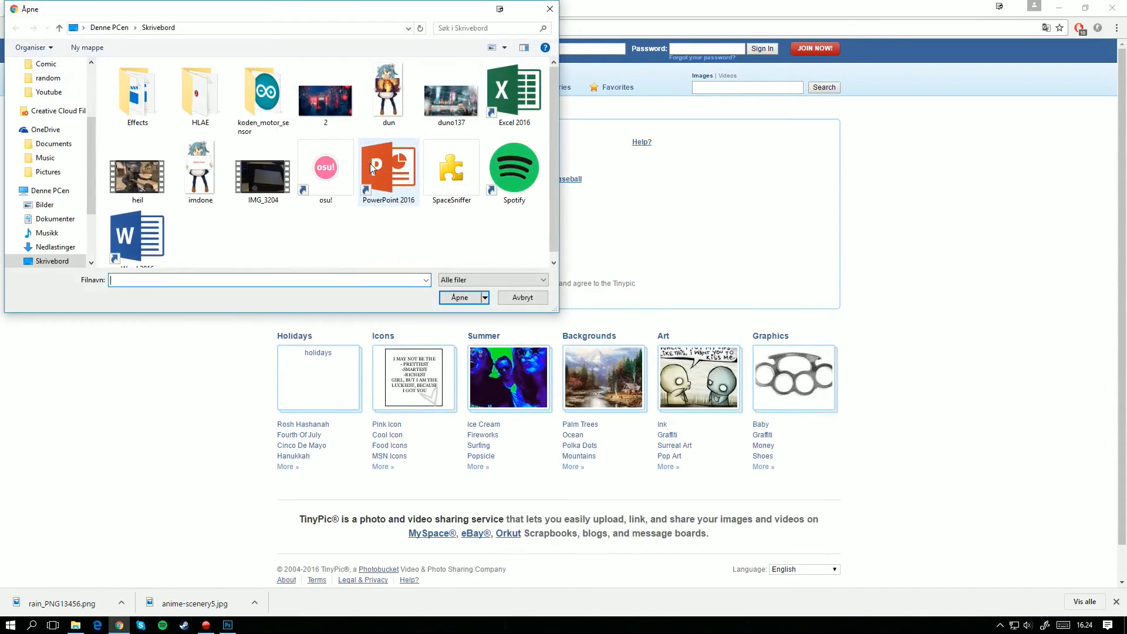
pyautogui.doubleClick(444, 101)
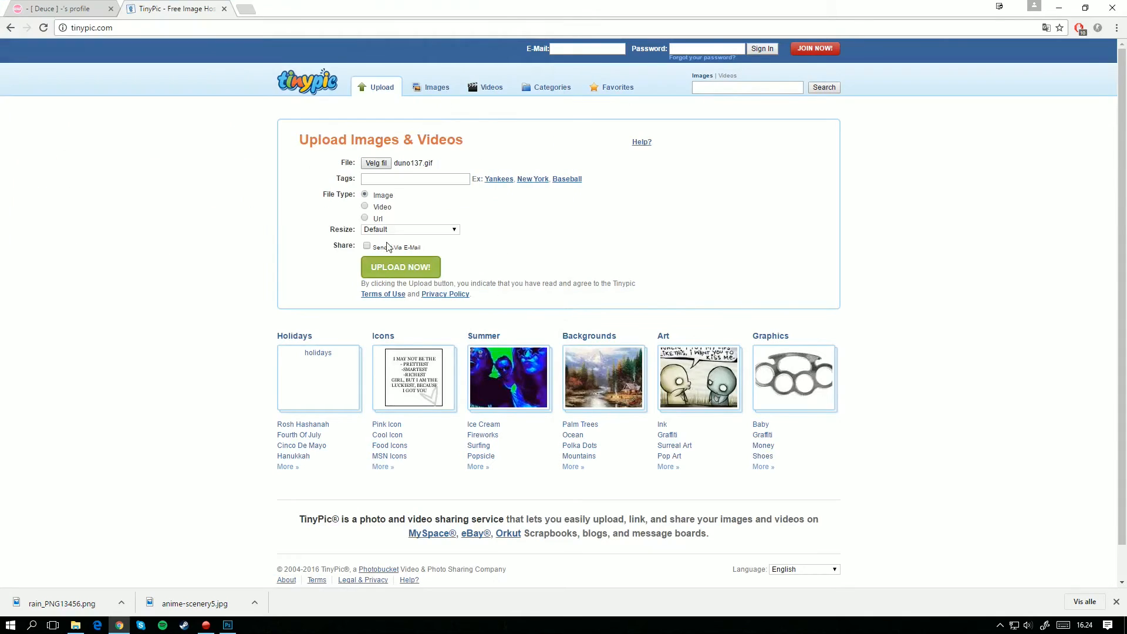
pyautogui.click(388, 271)
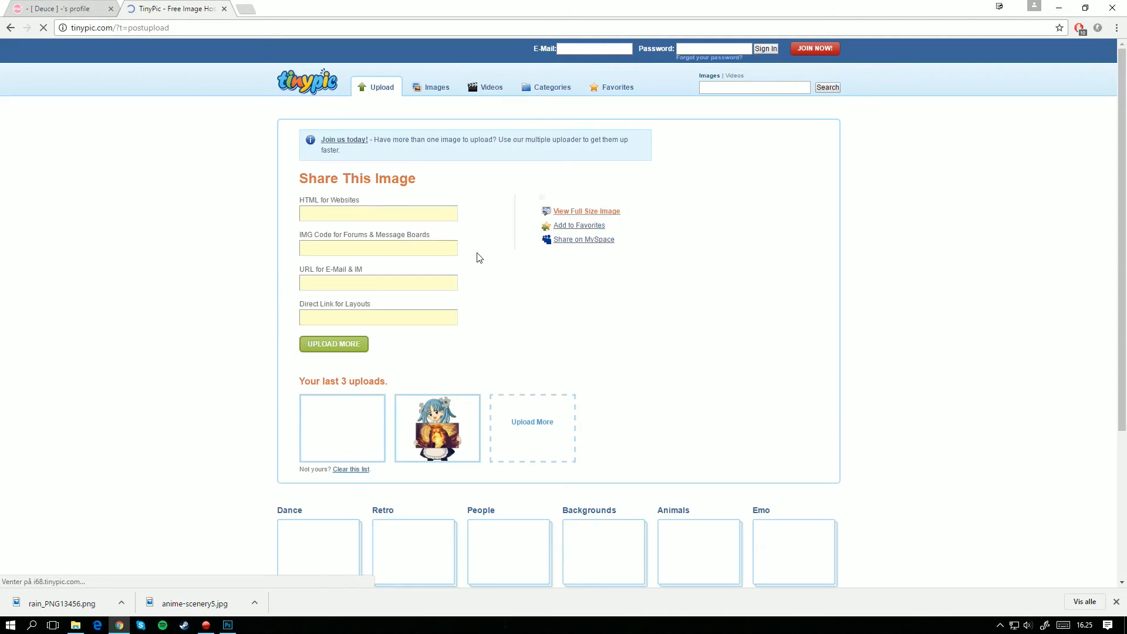
# Step: Select the uploaded GIF's IMG code for forums and open the osu! user page for editing
pyautogui.click(345, 250)
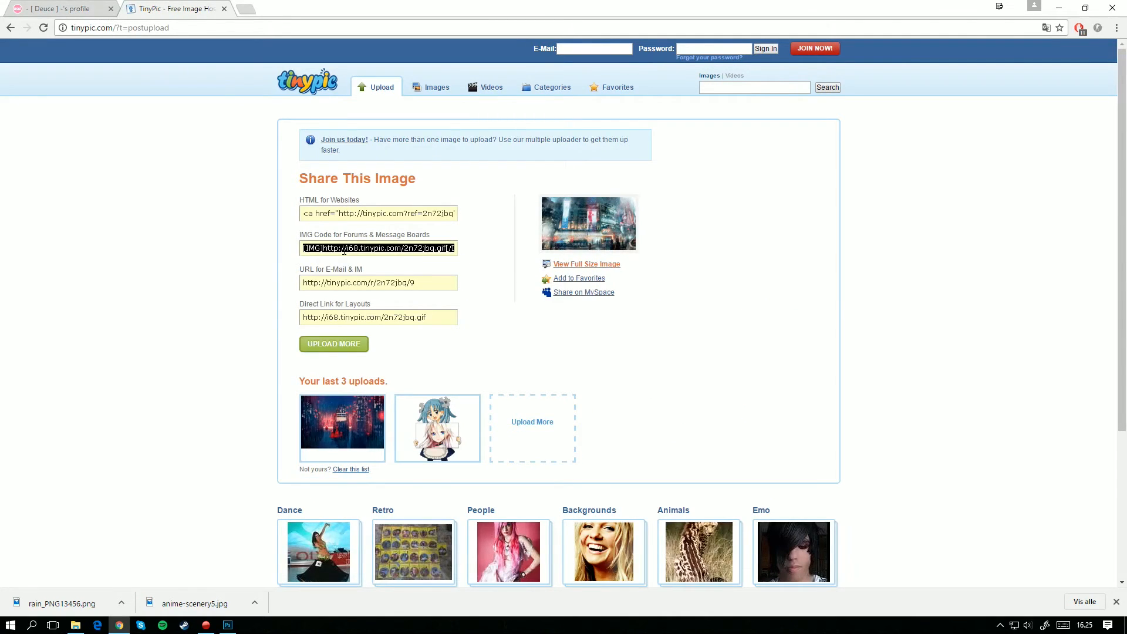
pyautogui.click(6, 6)
pyautogui.click(76, 9)
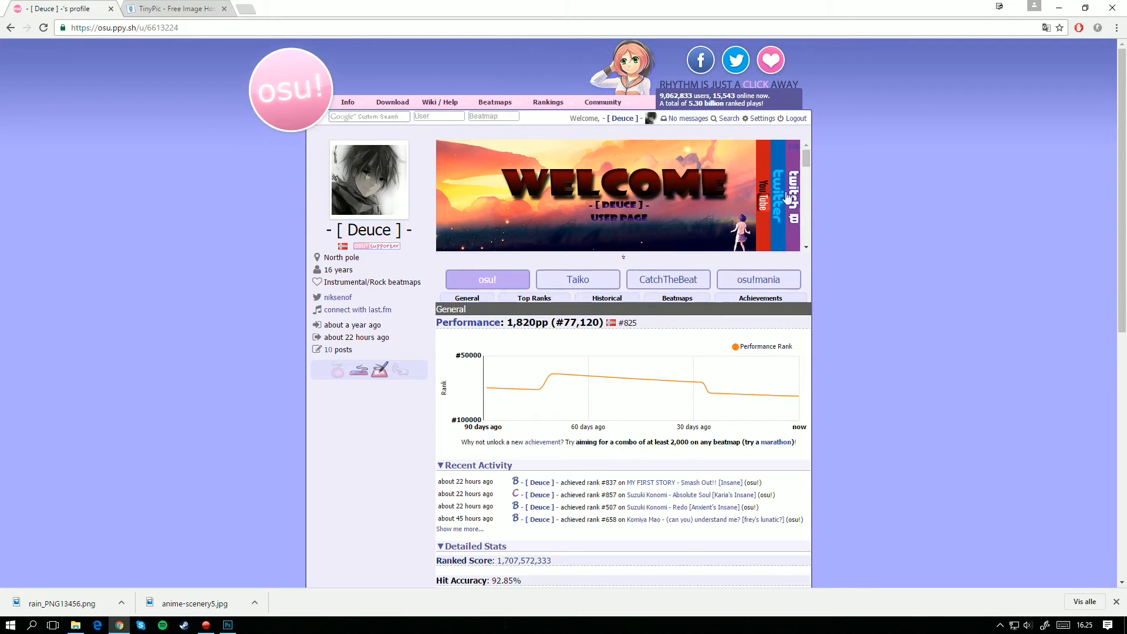
pyautogui.click(798, 149)
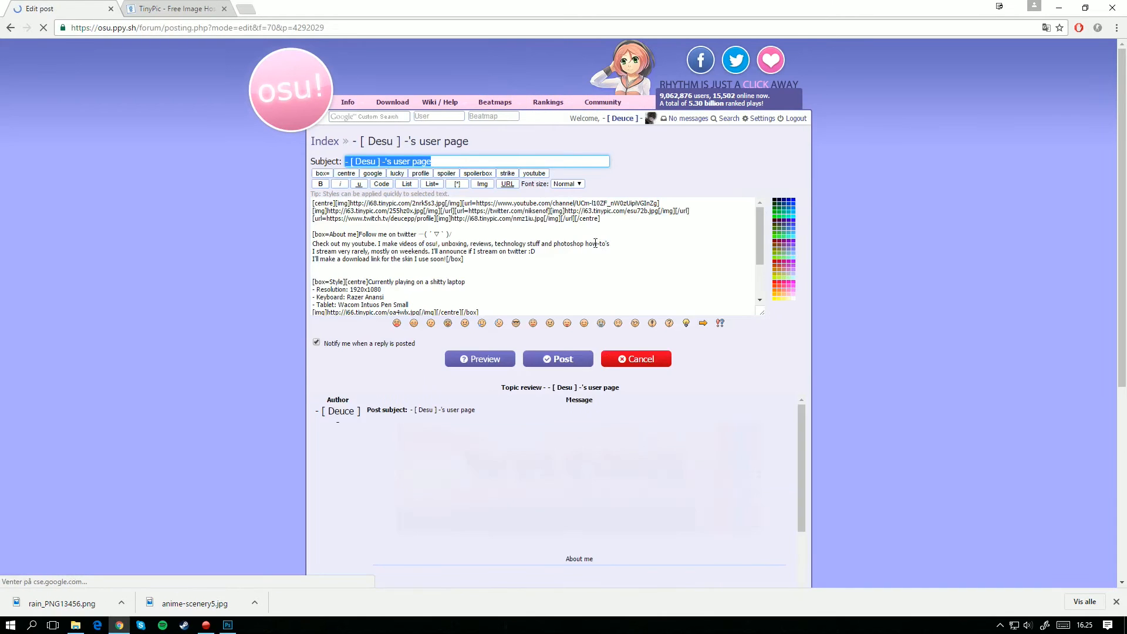
# Step: Add the uploaded rain GIF's IMG code on a new line at the end of the user page text and centre it
pyautogui.scroll(-5, 558, 267)
pyautogui.scroll(4, 576, 213)
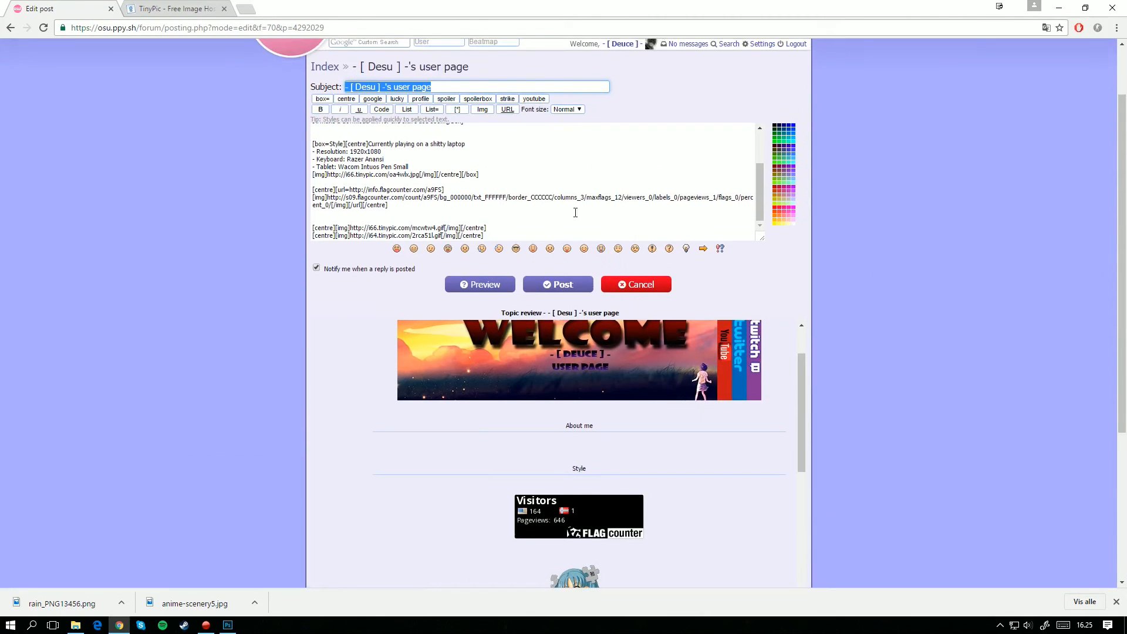
pyautogui.click(505, 235)
pyautogui.press('Return')
pyautogui.press('Return')
pyautogui.press('Return')
pyautogui.press('Return')
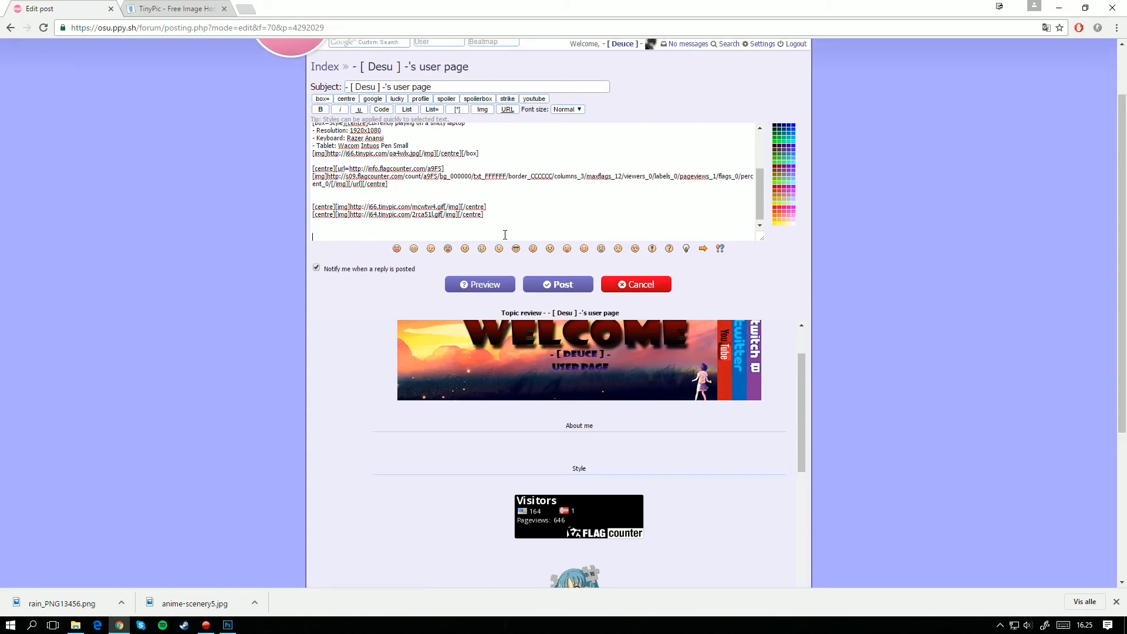
pyautogui.write('[IMG]http://i68.tinypic.com/2n72jbq.gif[/IMG]')
pyautogui.moveTo(440, 237); pyautogui.dragTo(358, 235)
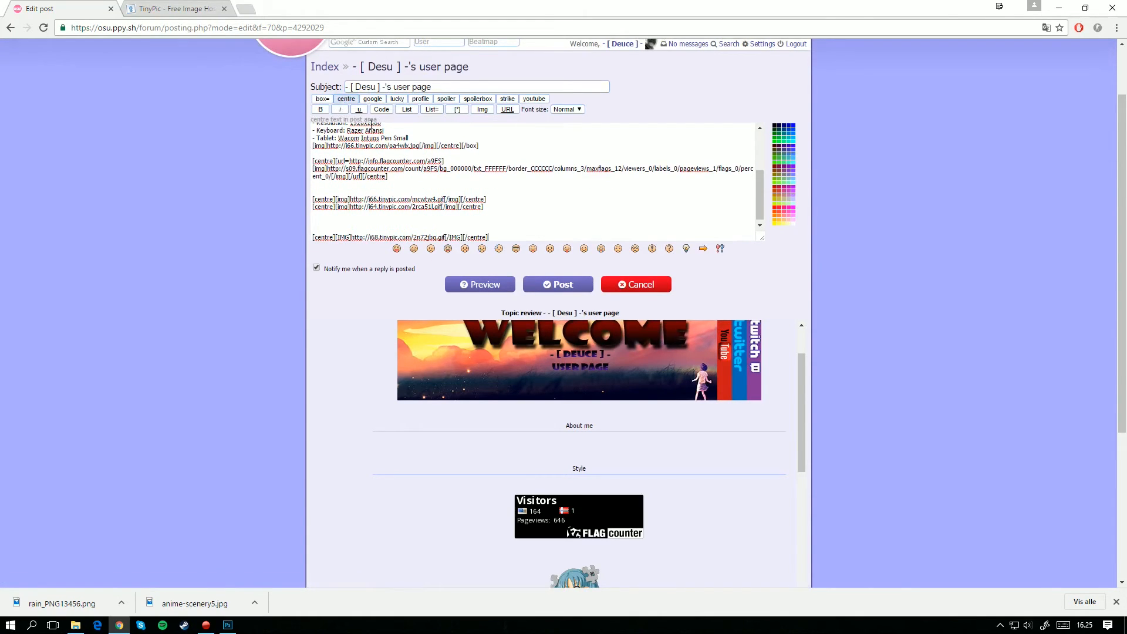
# Step: Preview the edited user page and examine how the new rain GIF displays below the existing banner and images
pyautogui.click(479, 286)
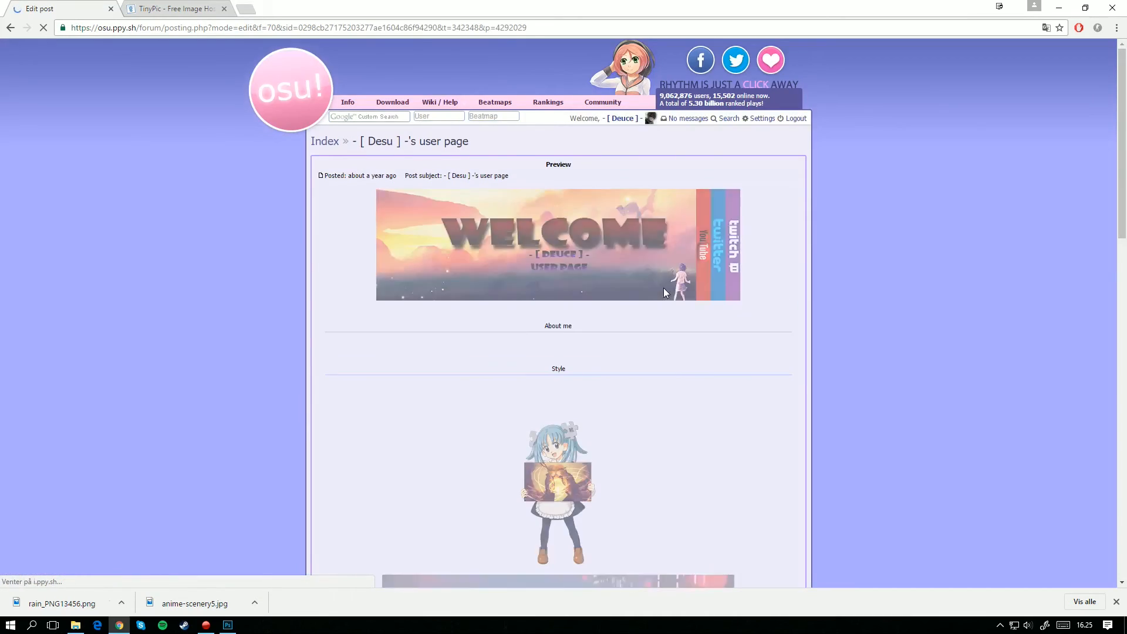
pyautogui.scroll(-3, 662, 286)
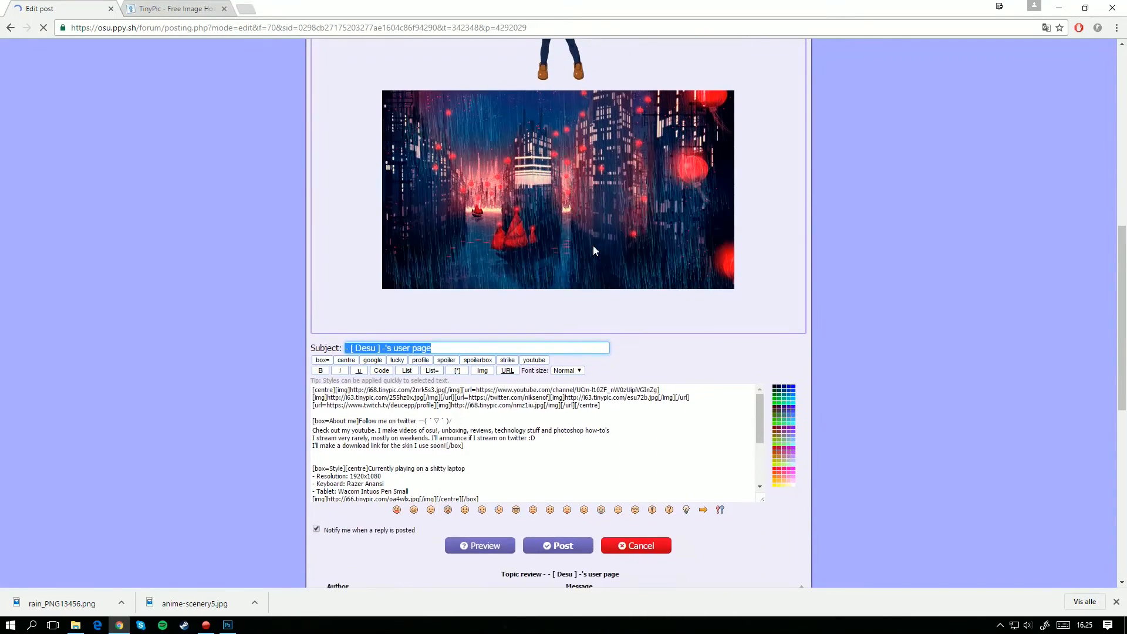
pyautogui.scroll(-2, 505, 260)
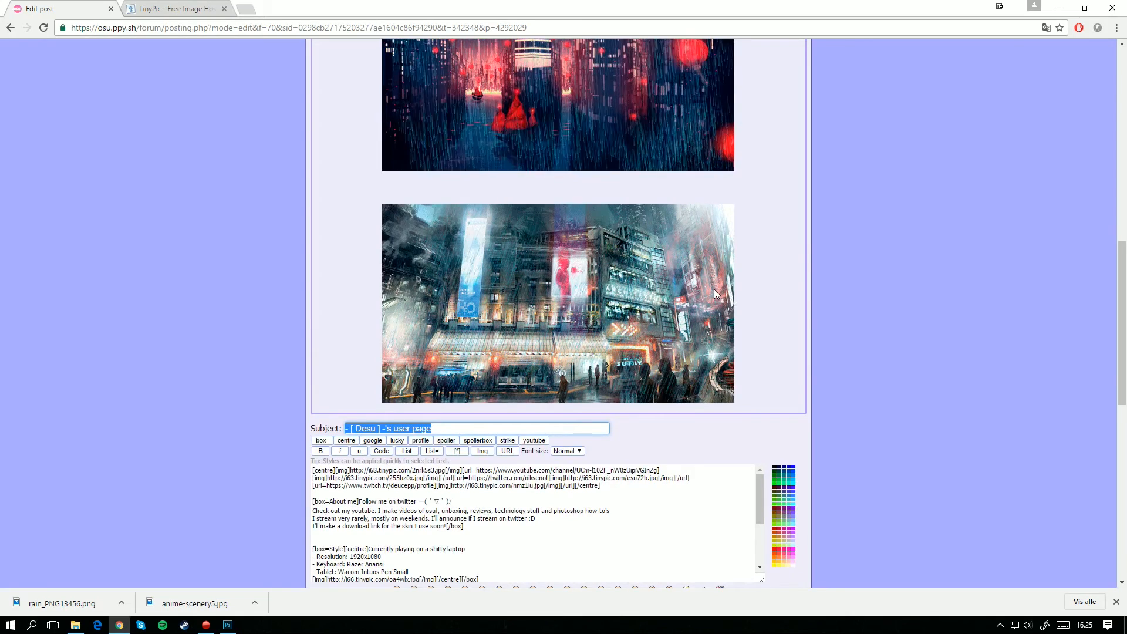
pyautogui.scroll(1, 942, 278)
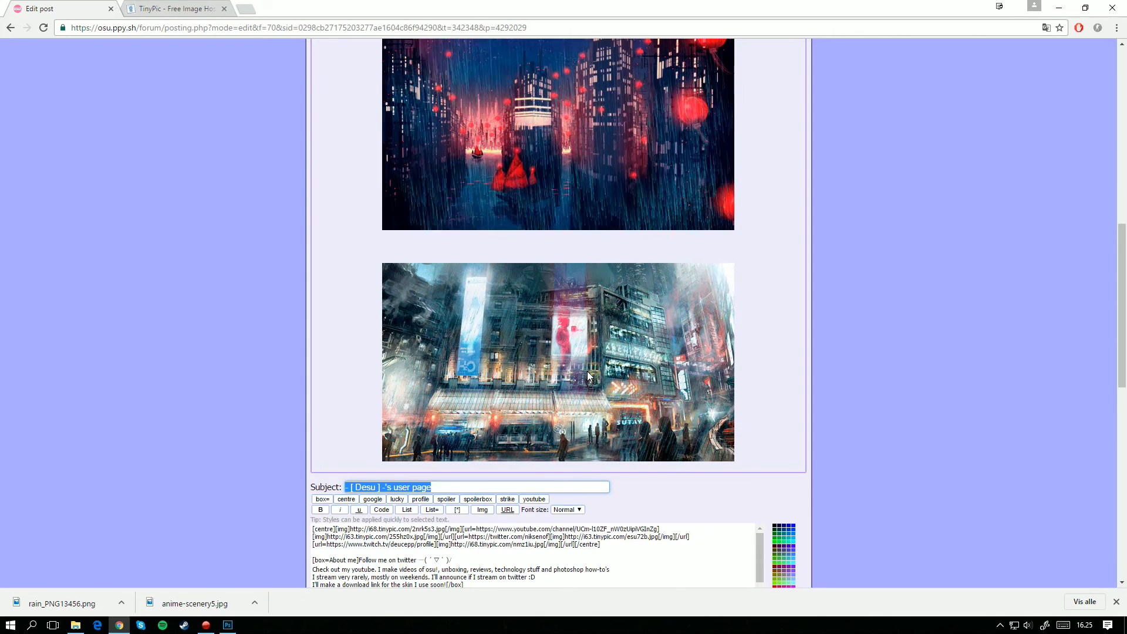
pyautogui.scroll(5, 630, 315)
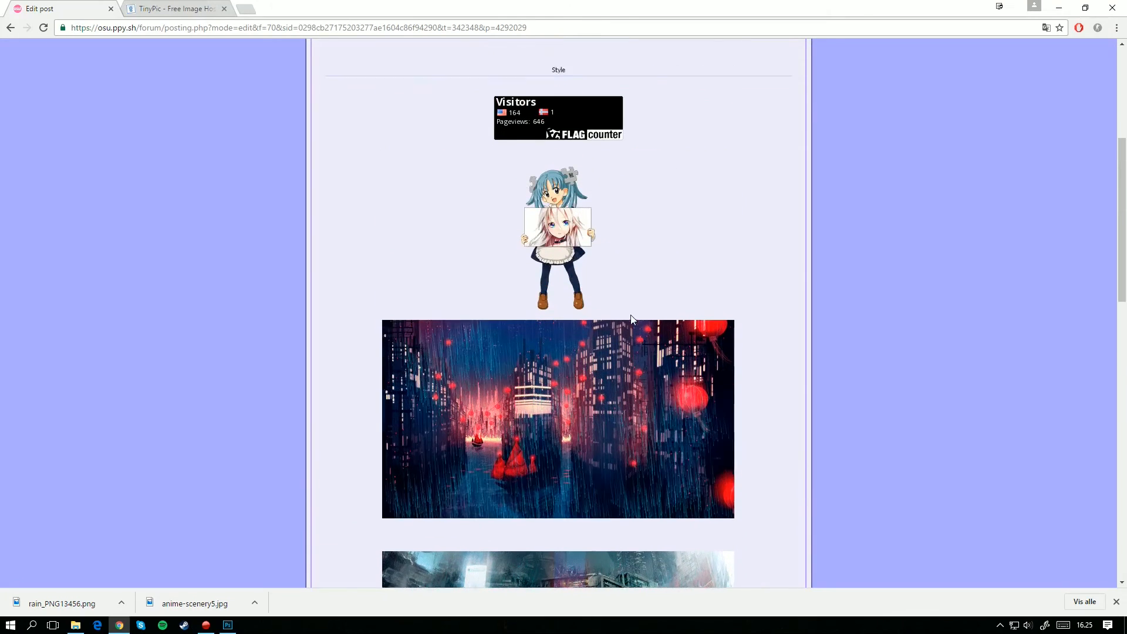
pyautogui.scroll(-3, 602, 358)
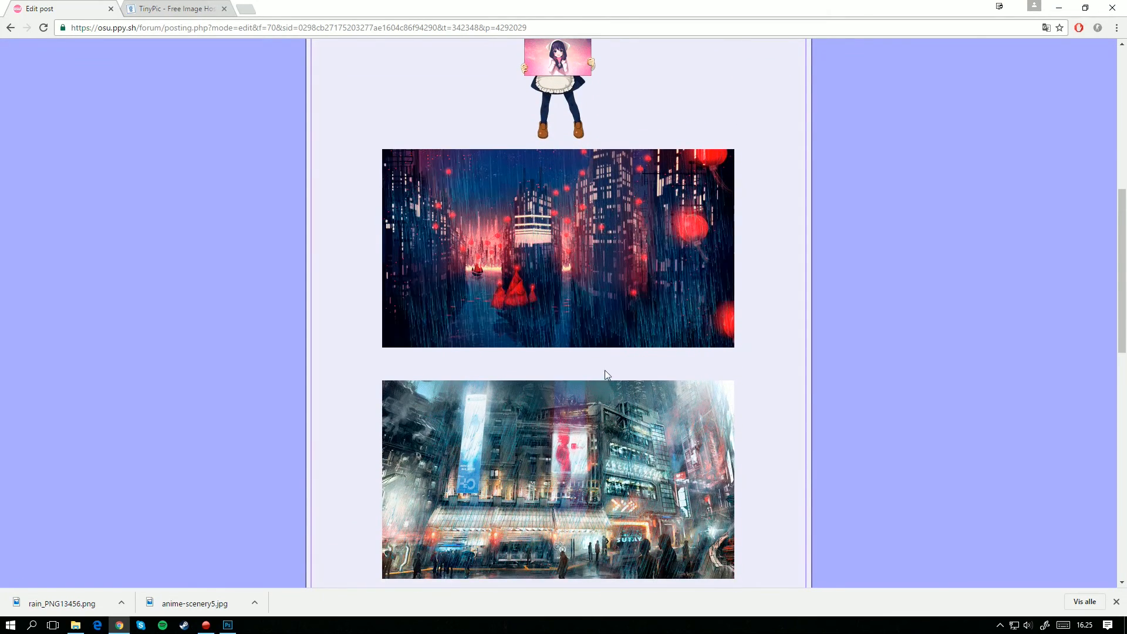
pyautogui.scroll(4, 611, 378)
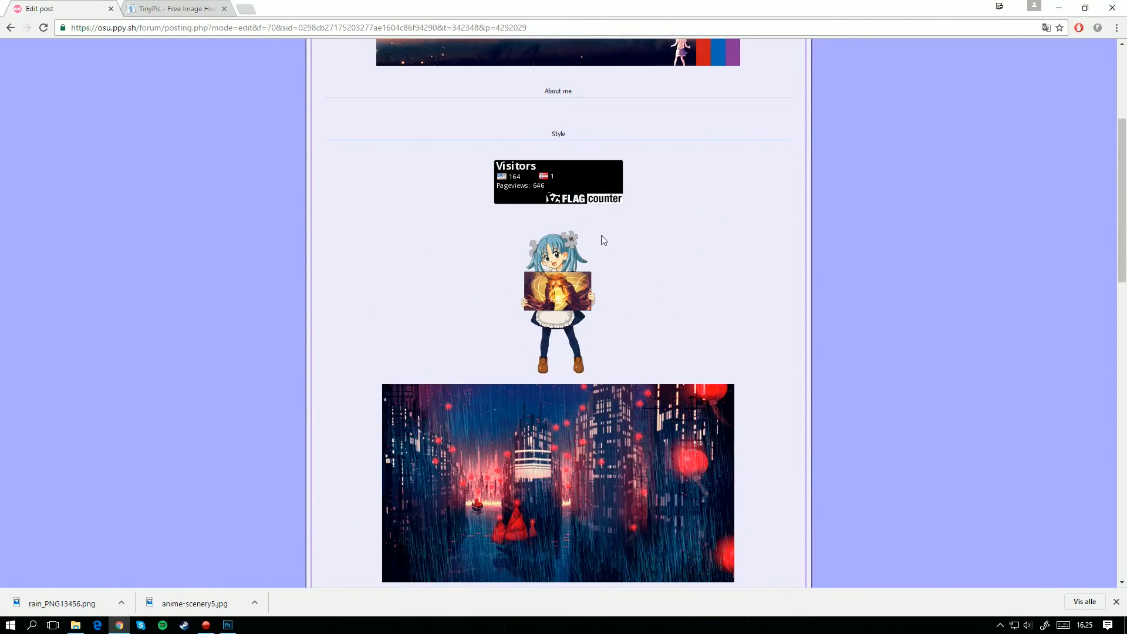
pyautogui.scroll(-6, 632, 311)
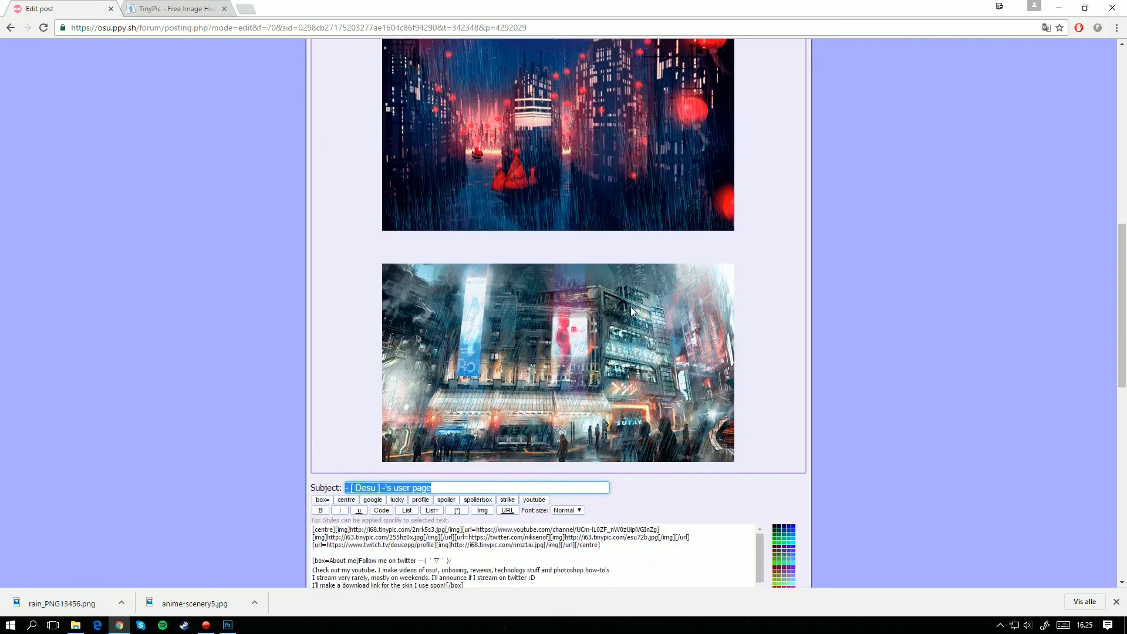
pyautogui.scroll(5, 561, 302)
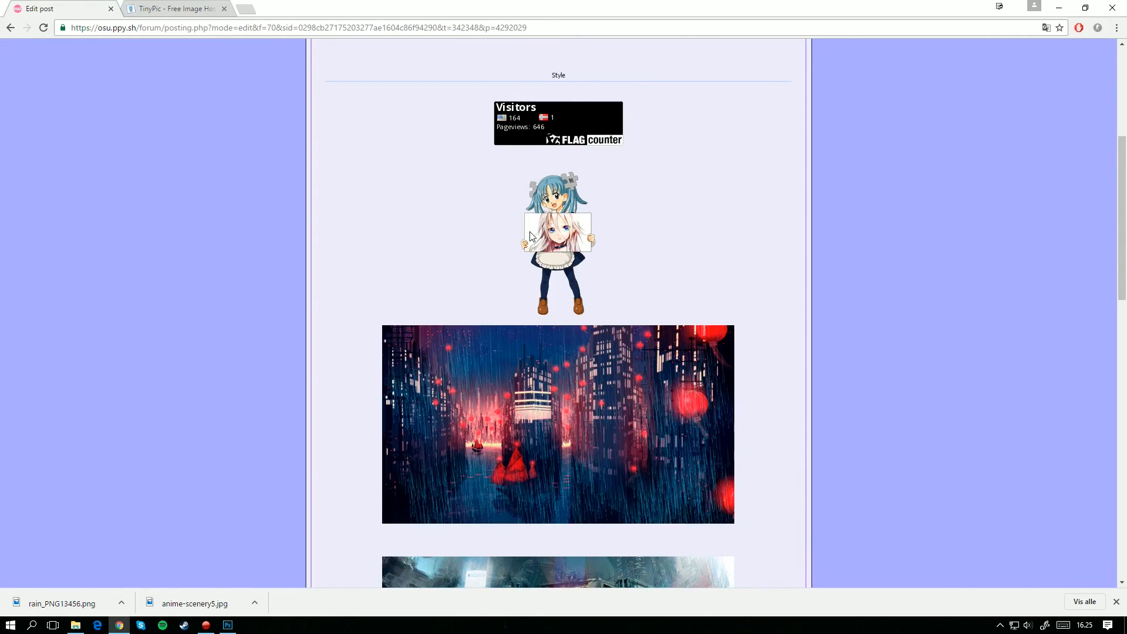
pyautogui.scroll(-4, 530, 236)
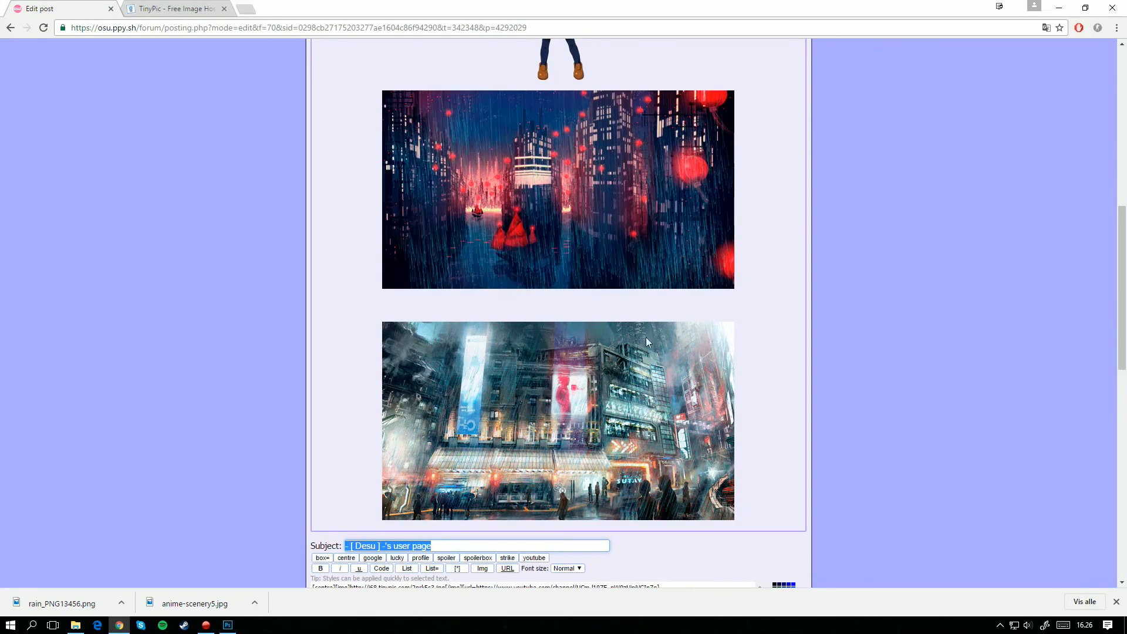
pyautogui.scroll(5, 581, 394)
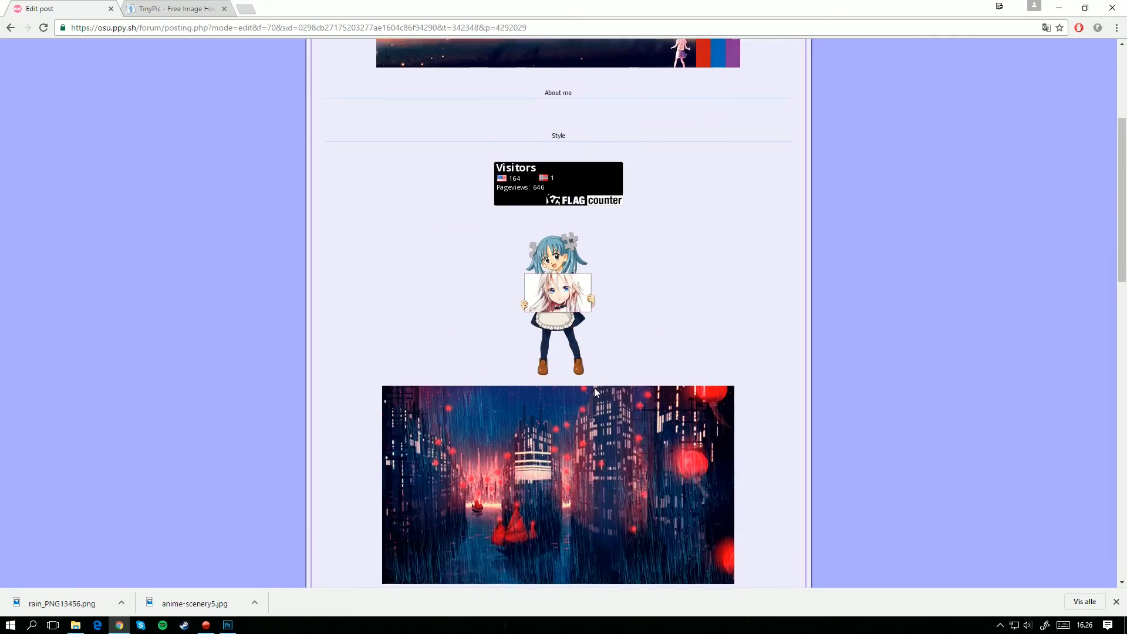
pyautogui.scroll(4, 594, 388)
pyautogui.scroll(-5, 620, 415)
pyautogui.scroll(5, 623, 414)
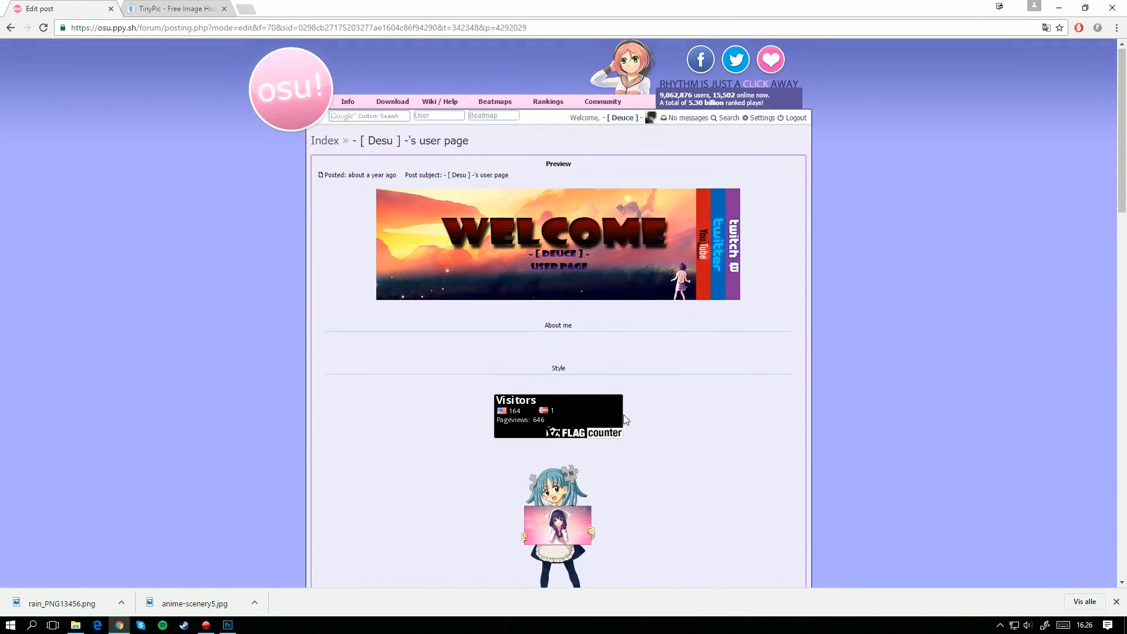
pyautogui.moveTo(548, 104)
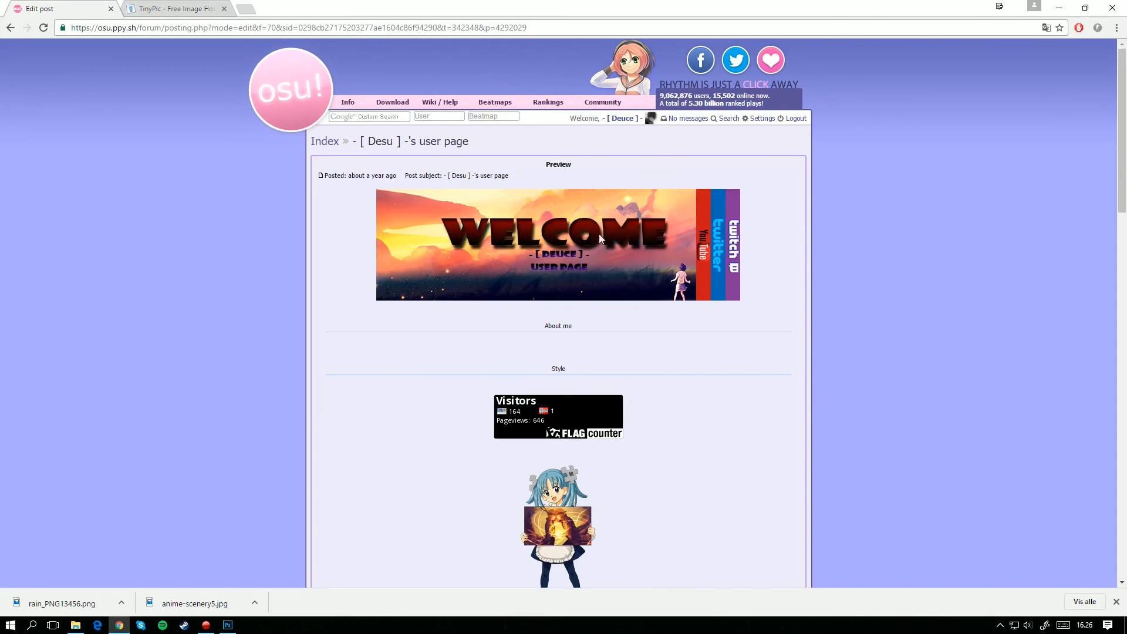
pyautogui.scroll(-9, 735, 344)
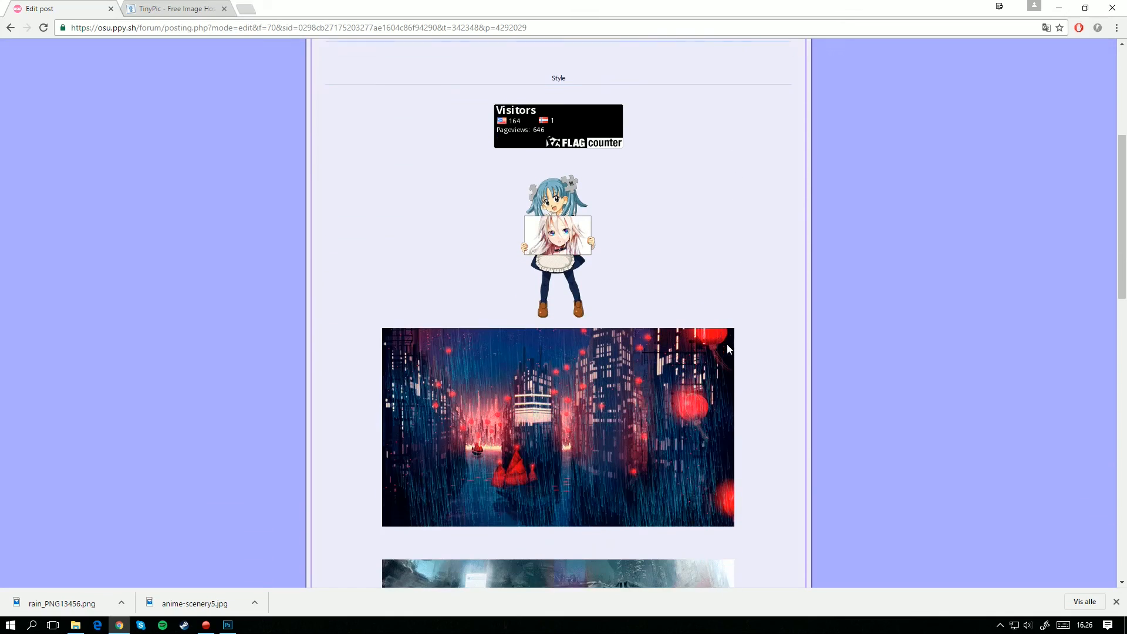
pyautogui.scroll(-6, 728, 350)
pyautogui.scroll(13, 797, 325)
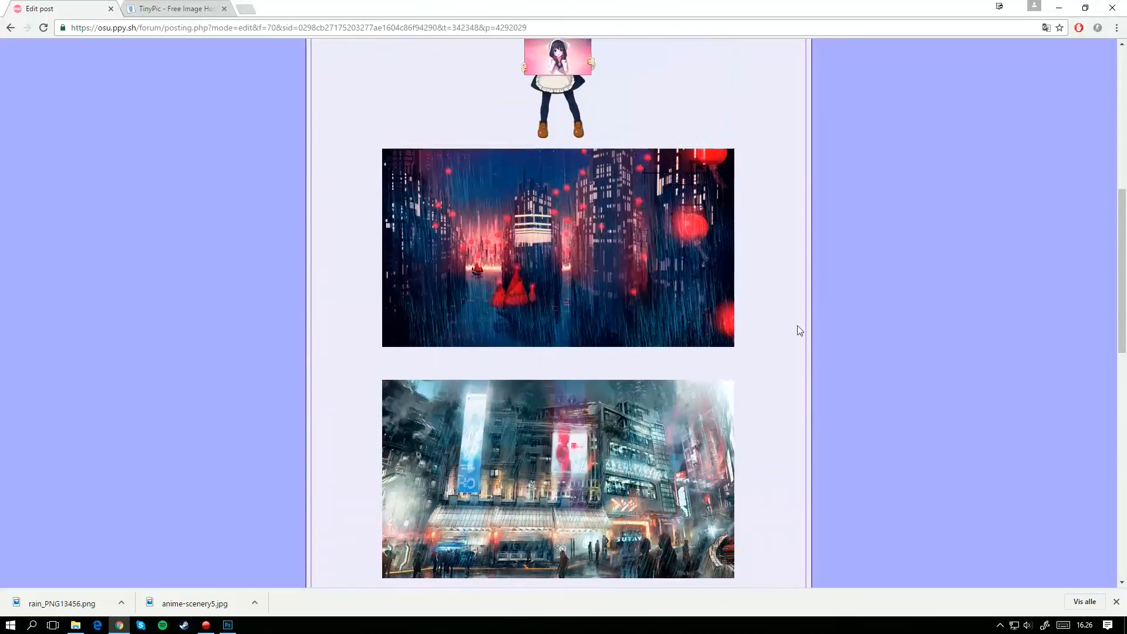
# Step: Post the edited user page with the centred rain GIF and return to the start of the published page
pyautogui.scroll(3, 616, 235)
pyautogui.scroll(-15, 633, 230)
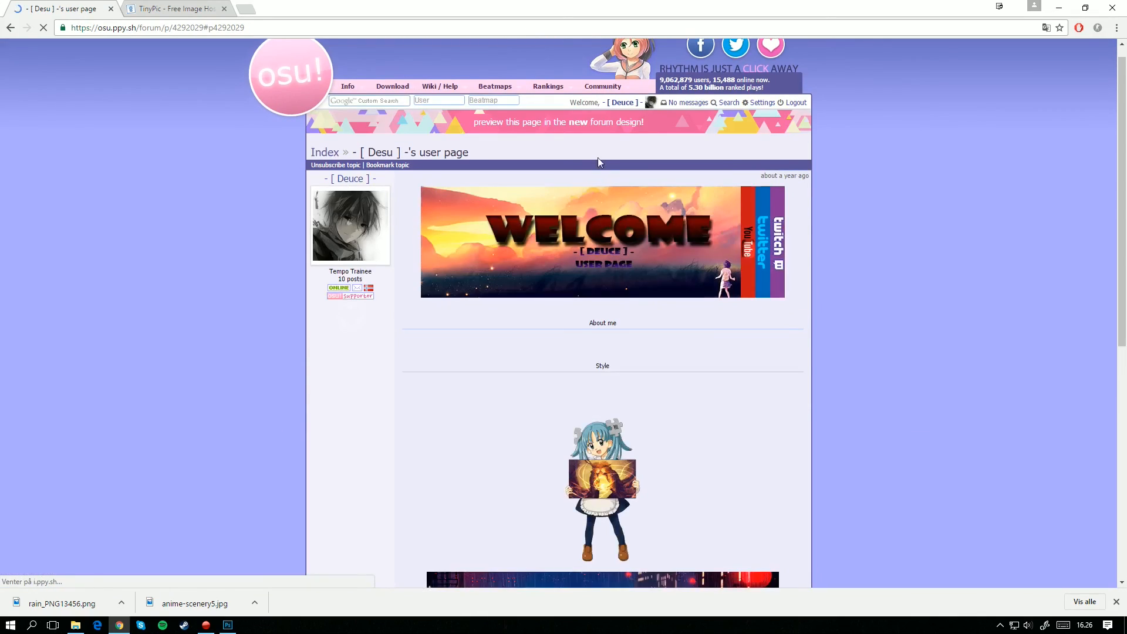
pyautogui.scroll(3, 624, 291)
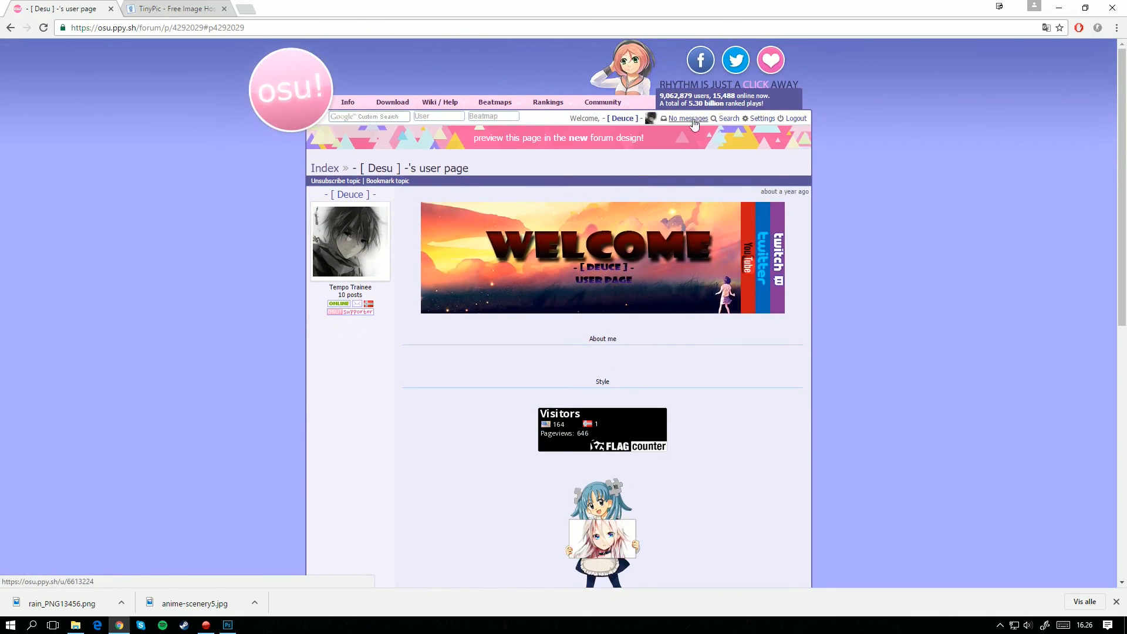